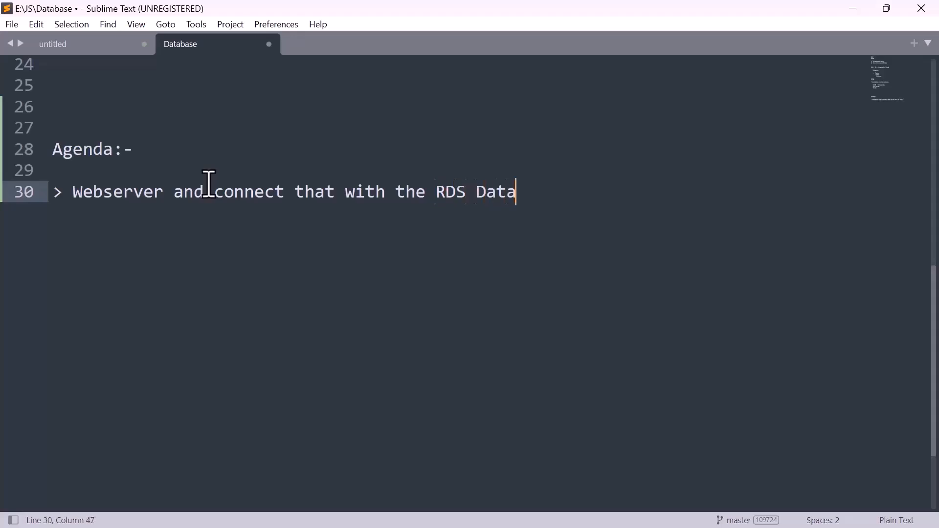
# Finish the first agenda item as "Webserver and connect that with the RDS Database" and start a second ">" item.
pyautogui.write('base')
pyautogui.press('Return')
pyautogui.write('> ')
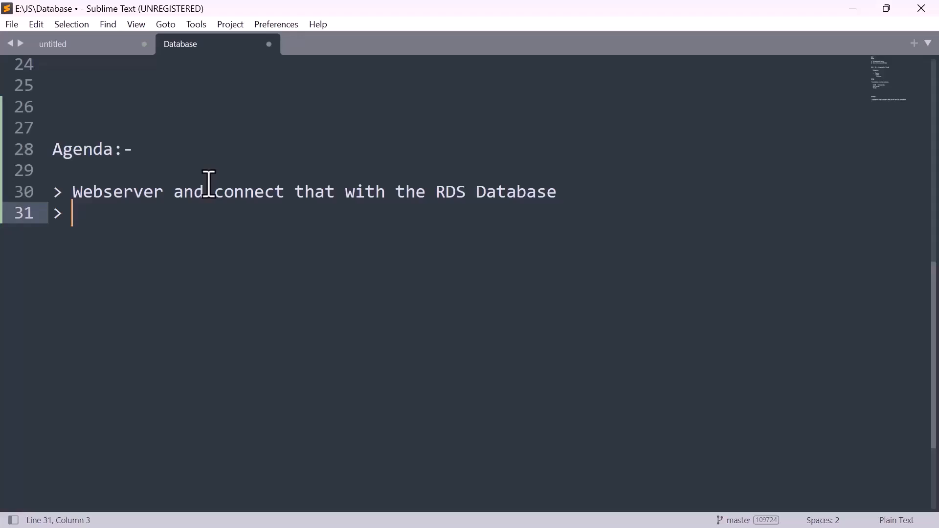
pyautogui.write('Mo')
pyautogui.write('c')
# Write "Microsoft Sql SERVER" as the beginning of the second agenda item.
pyautogui.press('BackSpace')
pyautogui.press('BackSpace')
pyautogui.press('BackSpace')
pyautogui.write('Micorsft')
pyautogui.press('BackSpace')
pyautogui.press('BackSpace')
pyautogui.press('BackSpace')
pyautogui.press('BackSpace')
pyautogui.press('BackSpace')
pyautogui.press('BackSpace')
pyautogui.write('rosoft ')
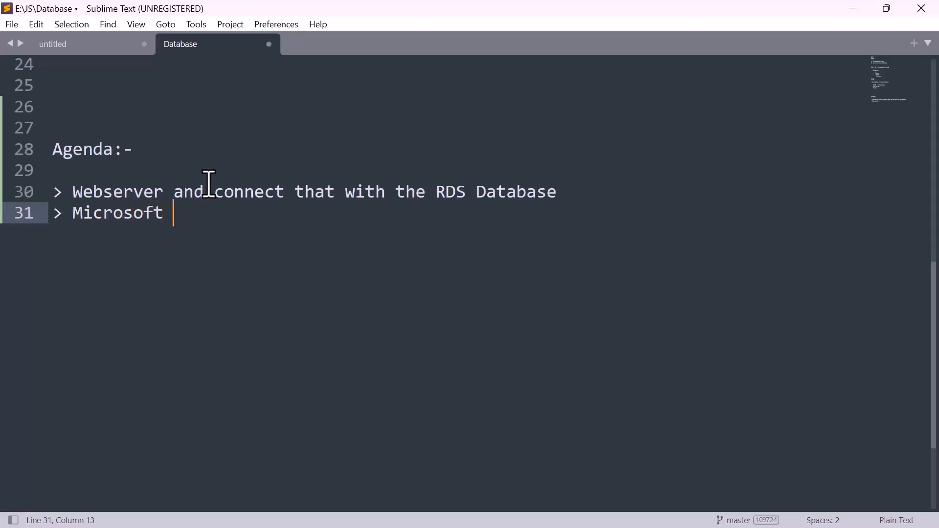
pyautogui.write('Mysql')
pyautogui.press('BackSpace')
pyautogui.press('BackSpace')
pyautogui.press('BackSpace')
pyautogui.press('BackSpace')
pyautogui.press('BackSpace')
pyautogui.write('Sql SERVER')
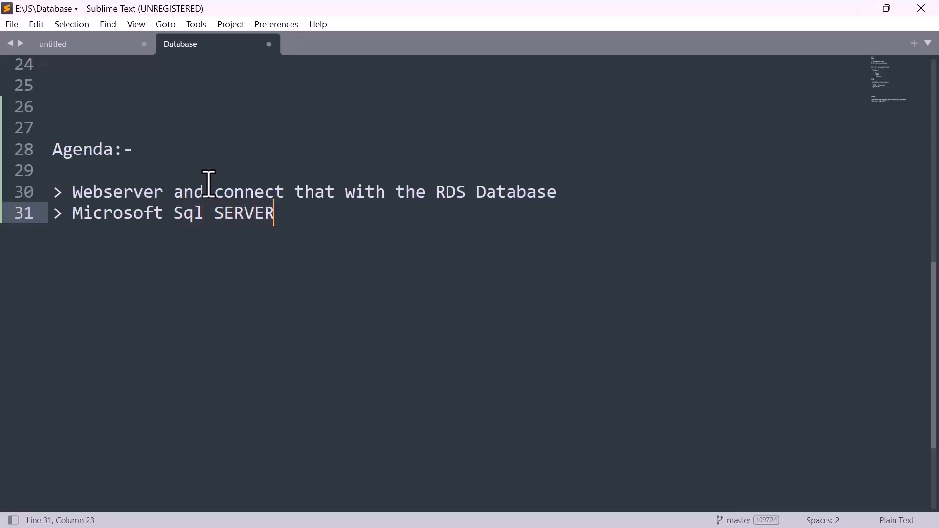
pyautogui.write(' Dn instacne')
# Complete the second agenda item with "DB instance" and add a line below it.
pyautogui.press('BackSpace')
pyautogui.press('BackSpace')
pyautogui.press('BackSpace')
pyautogui.press('BackSpace')
pyautogui.press('BackSpace')
pyautogui.press('BackSpace')
pyautogui.press('BackSpace')
pyautogui.press('BackSpace')
pyautogui.press('BackSpace')
pyautogui.press('BackSpace')
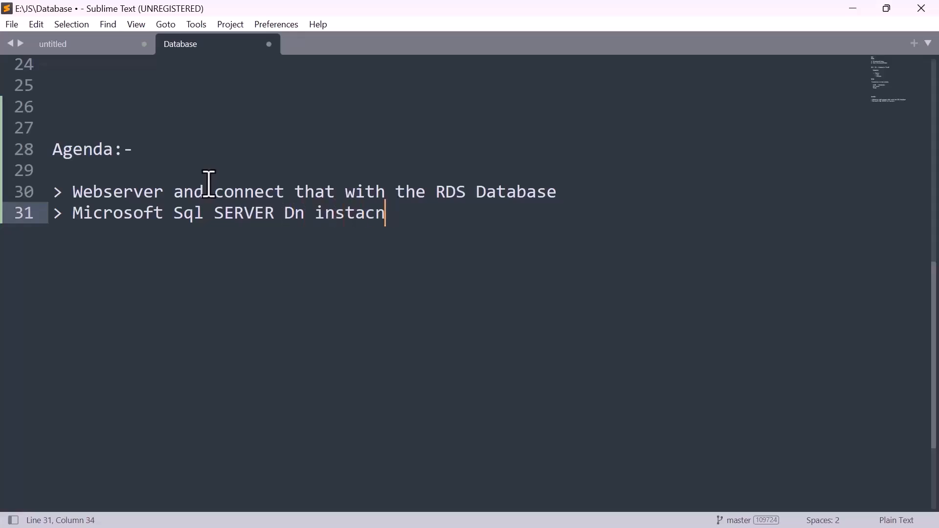
pyautogui.write('B')
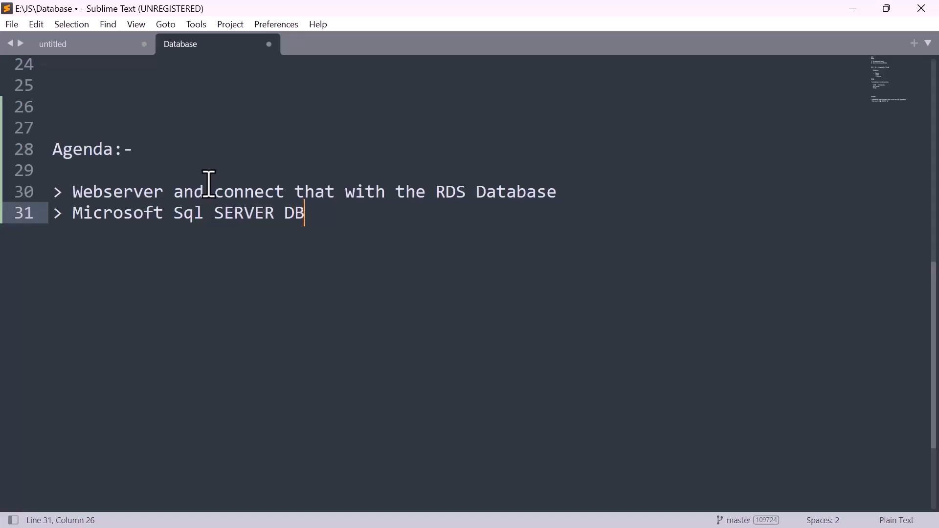
pyautogui.write(' instance')
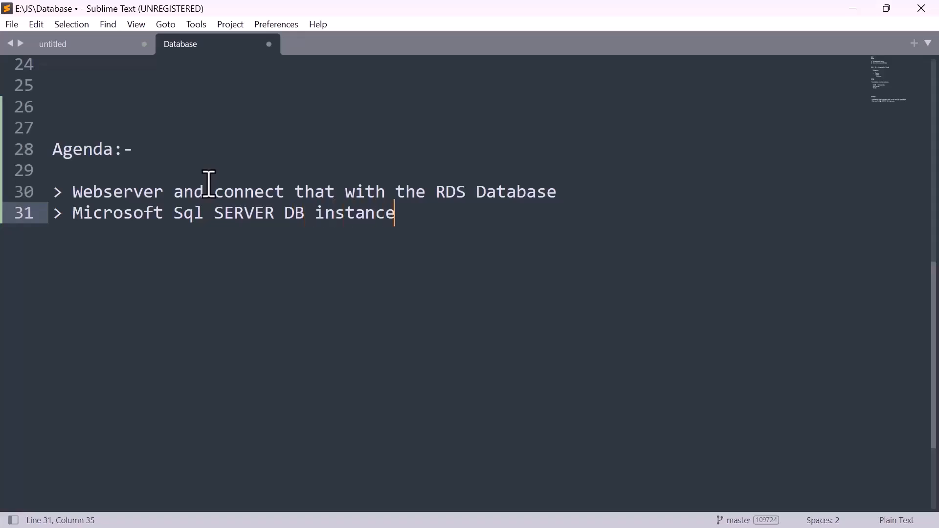
pyautogui.press('Return')
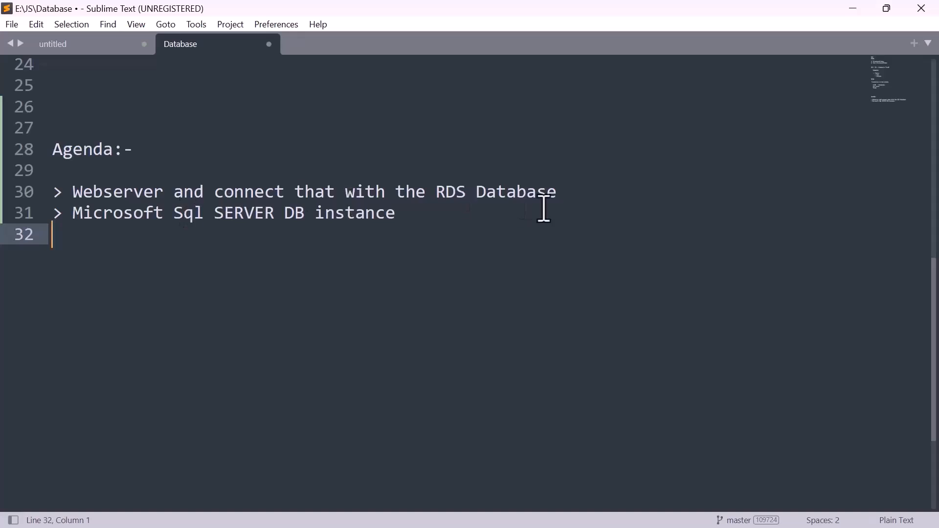
pyautogui.click(567, 192)
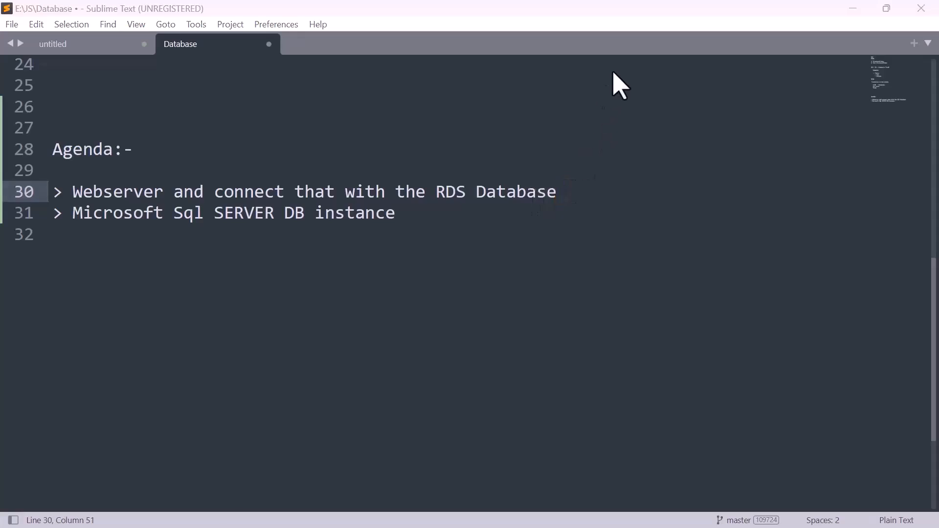
# Switch to Microsoft Whiteboard, searching the computer for "white".
pyautogui.press('super')
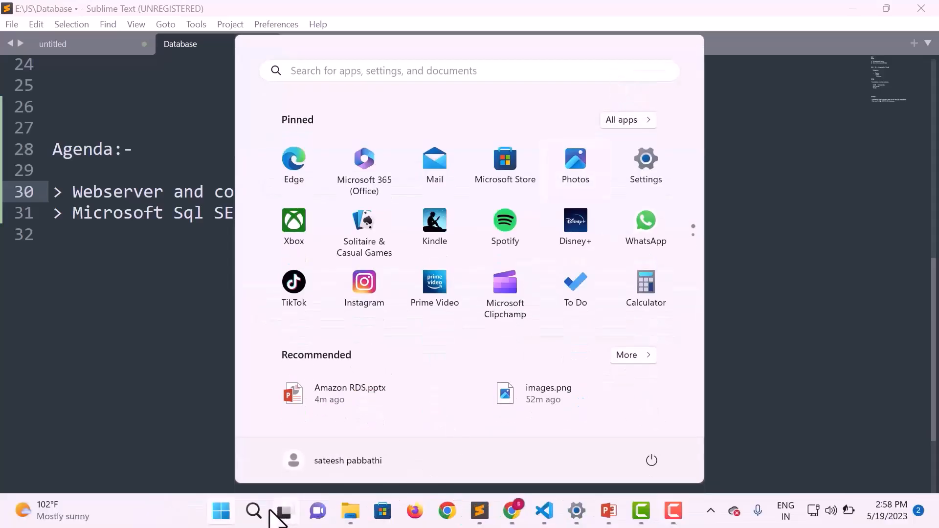
pyautogui.click(253, 512)
pyautogui.write('white')
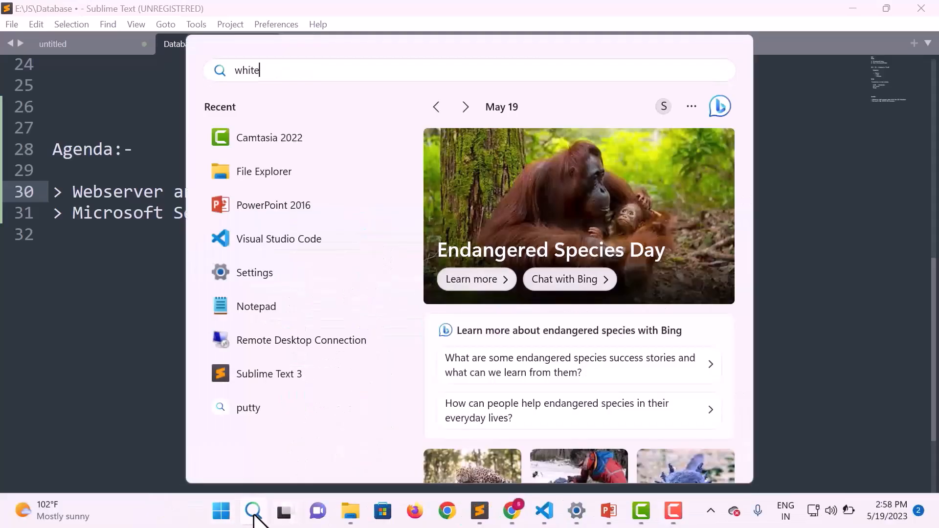
pyautogui.press('Escape')
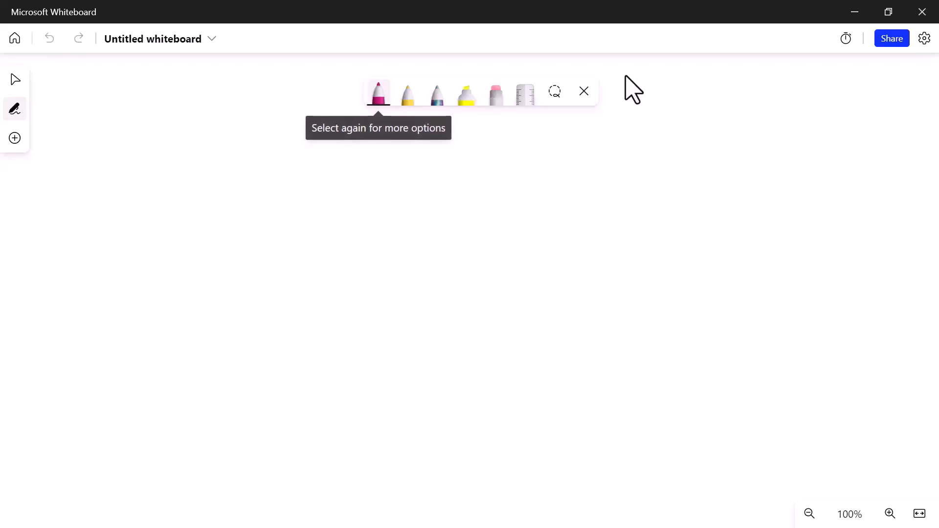
# Set the pen colour to black and draw a large rectangle across the middle of the whiteboard.
pyautogui.press('Return')
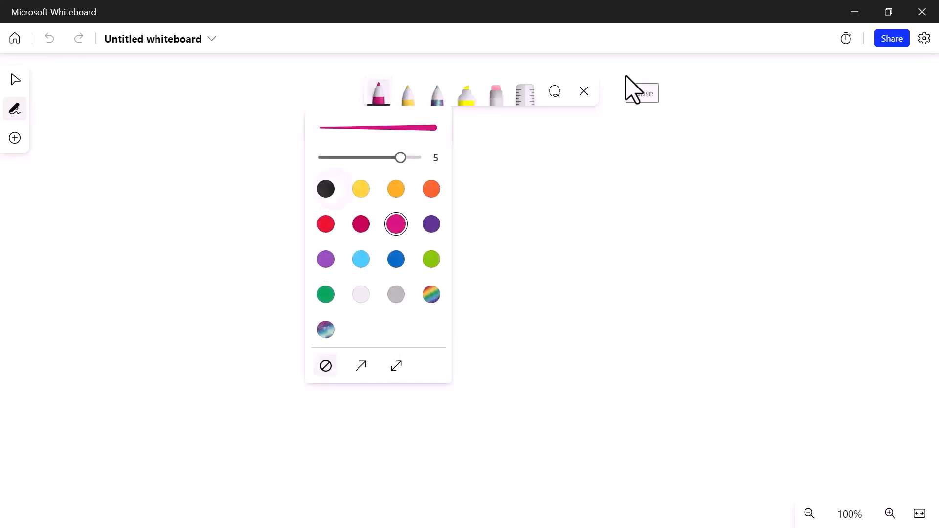
pyautogui.press('Return')
pyautogui.click(173, 169)
pyautogui.moveTo(171, 150)
pyautogui.mouseDown()
pyautogui.moveTo(177, 427)
pyautogui.moveTo(219, 145)
pyautogui.moveTo(721, 153)
pyautogui.moveTo(757, 419)
pyautogui.mouseUp()
pyautogui.moveTo(182, 427)
pyautogui.mouseDown()
pyautogui.moveTo(646, 446)
pyautogui.moveTo(770, 438)
pyautogui.moveTo(761, 434)
pyautogui.mouseUp()
pyautogui.click(759, 420)
# Draw a short leader from the black rectangle's right edge and handwrite the label "Region" beside it.
pyautogui.moveTo(778, 316); pyautogui.dragTo(741, 349)
pyautogui.moveTo(795, 289); pyautogui.dragTo(803, 324)
pyautogui.moveTo(773, 277)
pyautogui.mouseDown()
pyautogui.moveTo(786, 269)
pyautogui.moveTo(834, 303)
pyautogui.moveTo(850, 294)
pyautogui.moveTo(854, 325)
pyautogui.mouseUp()
pyautogui.click(835, 281)
pyautogui.moveTo(868, 259)
pyautogui.mouseDown()
pyautogui.moveTo(869, 292)
pyautogui.moveTo(884, 260)
pyautogui.moveTo(910, 253)
pyautogui.mouseUp()
pyautogui.click(864, 242)
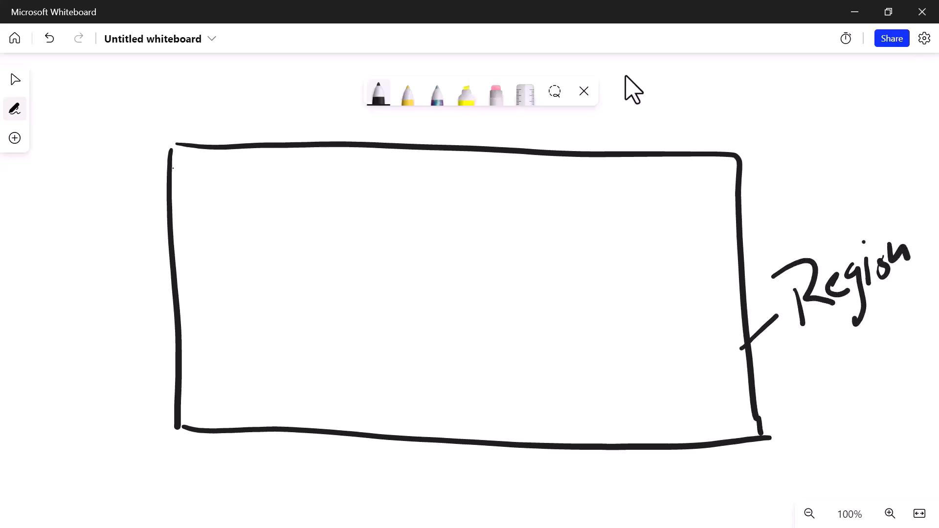
# Set the pen to light green with thickness 4 and draw a second rectangle inside the Region box.
pyautogui.click(379, 93)
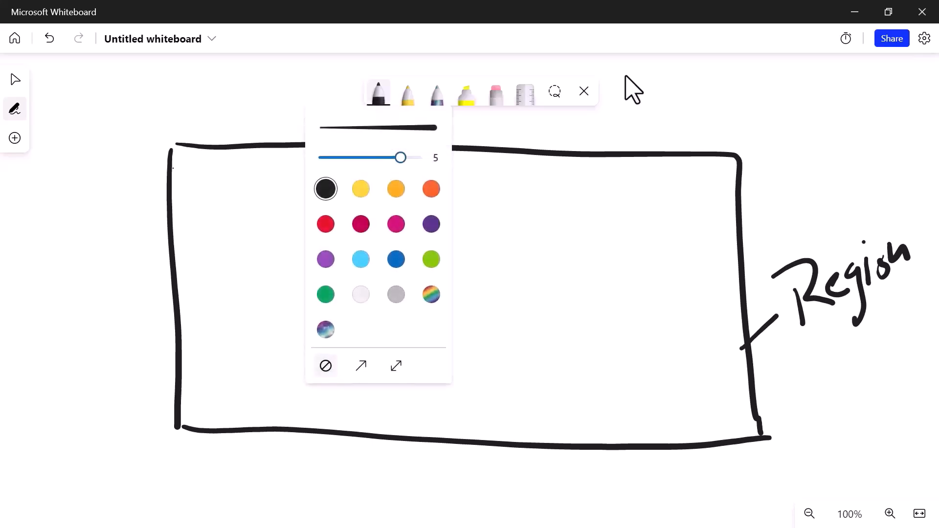
pyautogui.moveTo(401, 158); pyautogui.dragTo(380, 157)
pyautogui.click(431, 259)
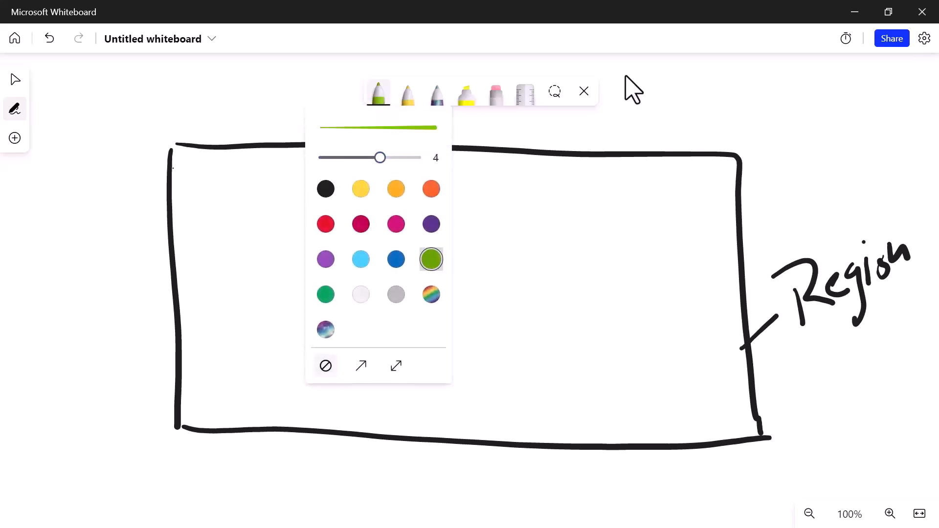
pyautogui.click(527, 223)
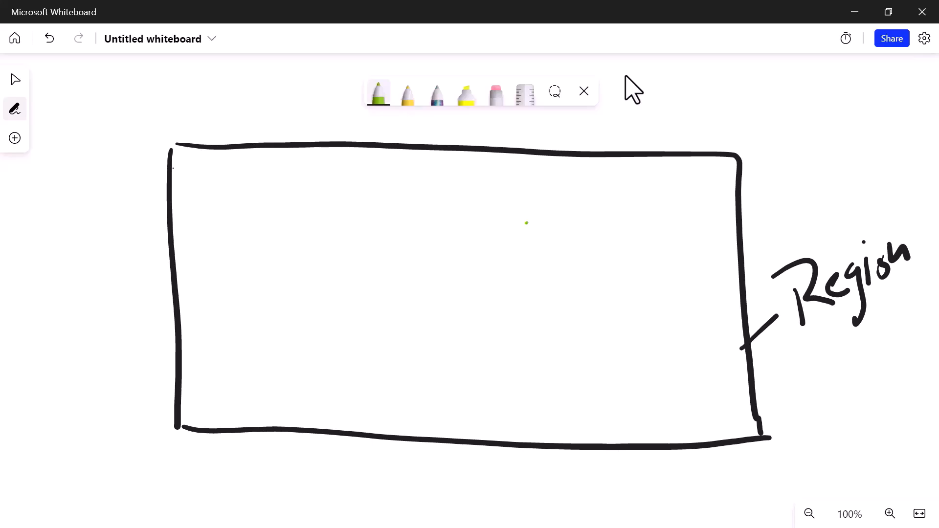
pyautogui.moveTo(210, 172); pyautogui.dragTo(217, 364)
pyautogui.moveTo(210, 175)
pyautogui.mouseDown()
pyautogui.moveTo(492, 195)
pyautogui.moveTo(647, 248)
pyautogui.moveTo(655, 391)
pyautogui.moveTo(329, 381)
pyautogui.moveTo(210, 353)
pyautogui.mouseUp()
# Draw a leader out from the green rectangle's left edge and handwrite the label "VPC".
pyautogui.moveTo(134, 325); pyautogui.dragTo(199, 316)
pyautogui.moveTo(25, 333); pyautogui.dragTo(42, 323)
pyautogui.moveTo(58, 313)
pyautogui.mouseDown()
pyautogui.moveTo(77, 367)
pyautogui.moveTo(69, 327)
pyautogui.mouseUp()
pyautogui.moveTo(93, 292); pyautogui.dragTo(109, 329)
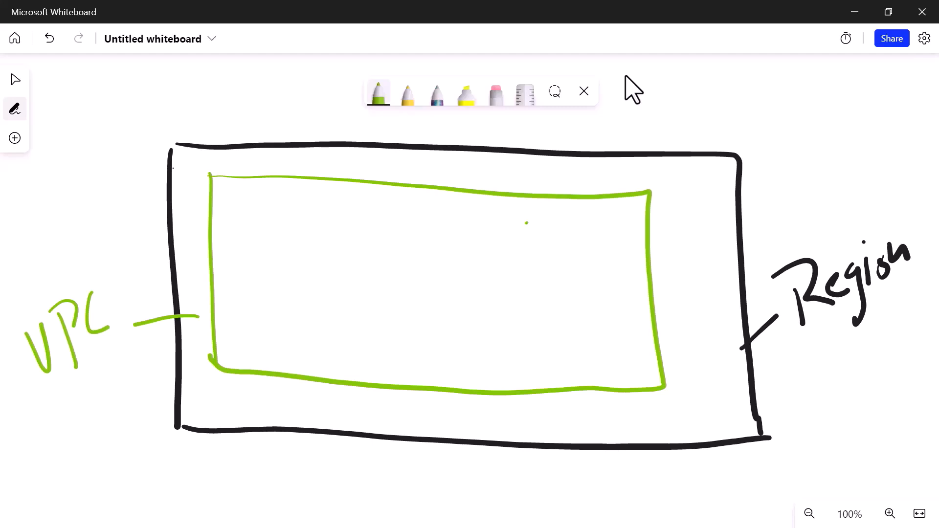
# Draw an orange box in the left part of the VPC and label it "Private" with a leader line.
pyautogui.click(379, 92)
pyautogui.click(431, 188)
pyautogui.moveTo(263, 198)
pyautogui.mouseDown()
pyautogui.moveTo(258, 347)
pyautogui.moveTo(381, 228)
pyautogui.moveTo(317, 352)
pyautogui.mouseUp()
pyautogui.moveTo(257, 346)
pyautogui.mouseDown()
pyautogui.moveTo(318, 351)
pyautogui.moveTo(215, 458)
pyautogui.mouseUp()
pyautogui.moveTo(111, 454); pyautogui.dragTo(128, 497)
pyautogui.moveTo(95, 459)
pyautogui.mouseDown()
pyautogui.moveTo(117, 447)
pyautogui.moveTo(122, 471)
pyautogui.moveTo(147, 485)
pyautogui.moveTo(170, 476)
pyautogui.mouseUp()
pyautogui.moveTo(149, 432)
pyautogui.mouseDown()
pyautogui.moveTo(182, 443)
pyautogui.moveTo(197, 462)
pyautogui.mouseUp()
pyautogui.moveTo(198, 426)
pyautogui.mouseDown()
pyautogui.moveTo(204, 454)
pyautogui.moveTo(216, 458)
pyautogui.mouseUp()
# Draw a second orange box in the right part of the VPC and label it "Public" with a leader line.
pyautogui.moveTo(494, 221)
pyautogui.mouseDown()
pyautogui.moveTo(497, 350)
pyautogui.moveTo(603, 320)
pyautogui.moveTo(491, 341)
pyautogui.mouseUp()
pyautogui.moveTo(546, 325); pyautogui.dragTo(558, 429)
pyautogui.moveTo(551, 461)
pyautogui.mouseDown()
pyautogui.moveTo(557, 511)
pyautogui.moveTo(557, 486)
pyautogui.mouseUp()
pyautogui.moveTo(570, 469); pyautogui.dragTo(590, 487)
pyautogui.moveTo(595, 454)
pyautogui.mouseDown()
pyautogui.moveTo(612, 470)
pyautogui.moveTo(605, 487)
pyautogui.mouseUp()
pyautogui.moveTo(622, 462)
pyautogui.mouseDown()
pyautogui.moveTo(630, 489)
pyautogui.moveTo(641, 494)
pyautogui.mouseUp()
pyautogui.moveTo(664, 465)
pyautogui.mouseDown()
pyautogui.moveTo(656, 487)
pyautogui.moveTo(668, 491)
pyautogui.mouseUp()
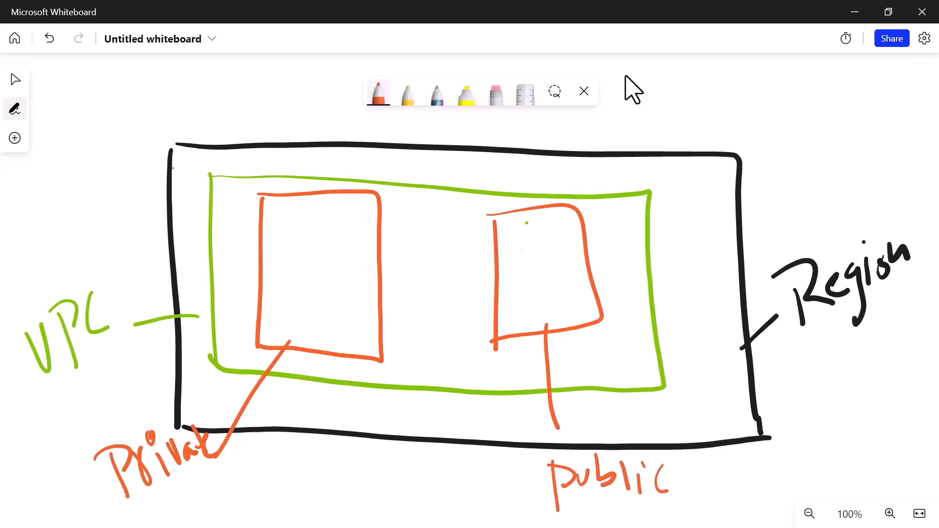
# Set the pen colour to dark purple and handwrite "RDS" inside the Private box.
pyautogui.click(378, 93)
pyautogui.click(431, 225)
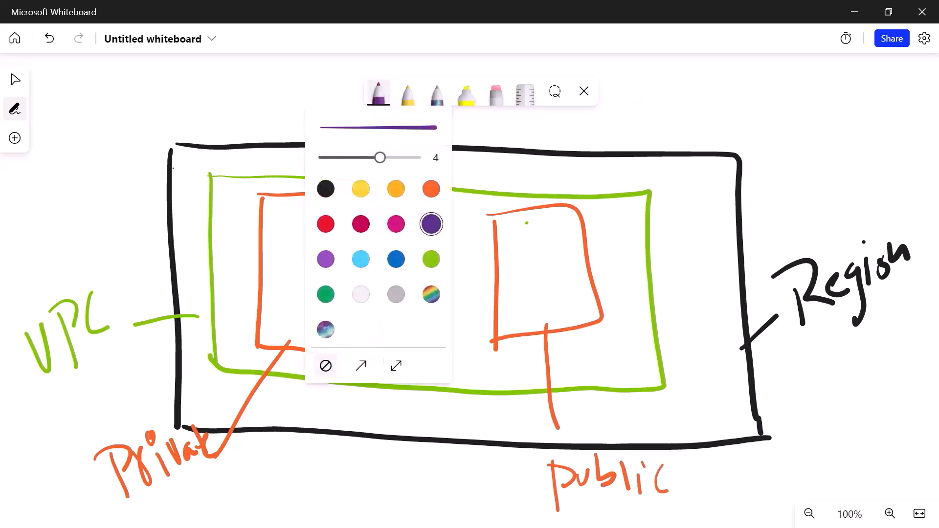
pyautogui.click(275, 263)
pyautogui.moveTo(277, 236)
pyautogui.mouseDown()
pyautogui.moveTo(286, 283)
pyautogui.moveTo(312, 266)
pyautogui.mouseUp()
pyautogui.moveTo(322, 234); pyautogui.dragTo(324, 261)
pyautogui.moveTo(311, 229)
pyautogui.mouseDown()
pyautogui.moveTo(334, 236)
pyautogui.moveTo(330, 260)
pyautogui.mouseUp()
pyautogui.moveTo(354, 213)
pyautogui.mouseDown()
pyautogui.moveTo(365, 245)
pyautogui.moveTo(349, 260)
pyautogui.mouseUp()
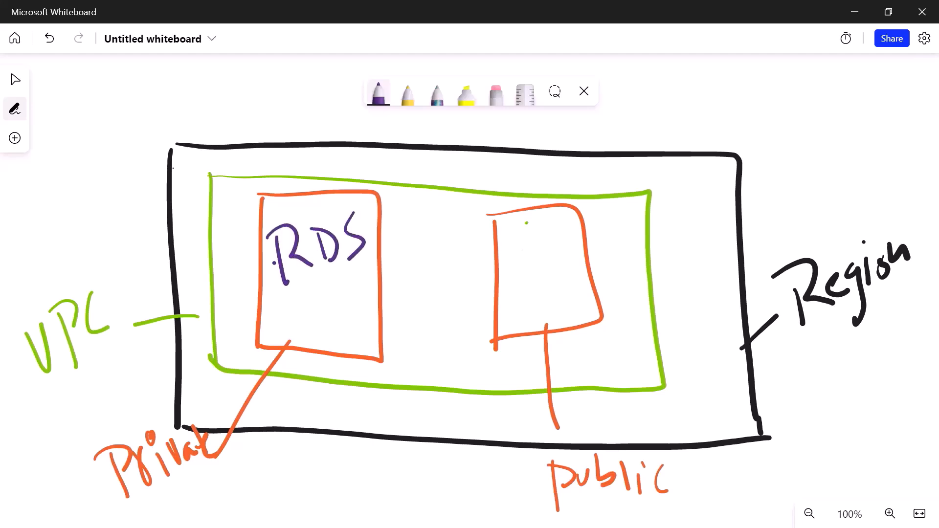
# Handwrite "MySql" below "RDS" in the Private box.
pyautogui.moveTo(283, 310)
pyautogui.mouseDown()
pyautogui.moveTo(286, 330)
pyautogui.moveTo(312, 327)
pyautogui.mouseUp()
pyautogui.moveTo(327, 291); pyautogui.dragTo(322, 321)
pyautogui.moveTo(310, 300); pyautogui.dragTo(320, 310)
pyautogui.moveTo(337, 279)
pyautogui.mouseDown()
pyautogui.moveTo(333, 317)
pyautogui.moveTo(359, 308)
pyautogui.mouseUp()
pyautogui.moveTo(361, 264); pyautogui.dragTo(371, 302)
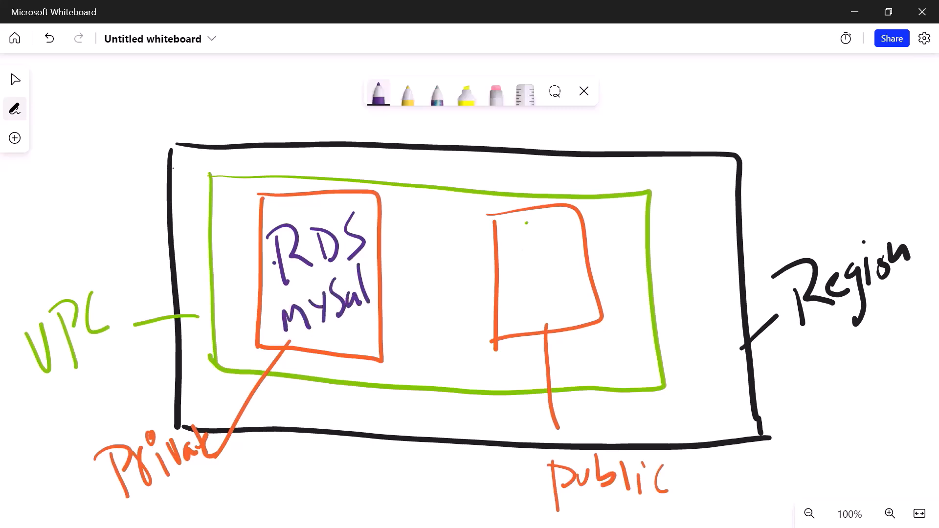
# Write "ec2" inside the Public box, circle it and connect it with a line to the label "Webserver" outside the Region.
pyautogui.moveTo(518, 261); pyautogui.dragTo(536, 283)
pyautogui.moveTo(548, 245)
pyautogui.mouseDown()
pyautogui.moveTo(556, 264)
pyautogui.moveTo(569, 264)
pyautogui.mouseUp()
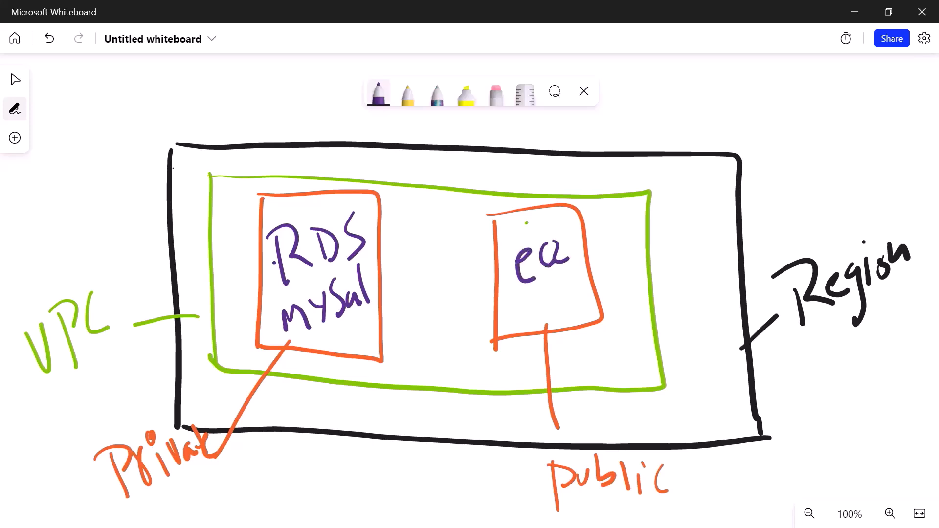
pyautogui.moveTo(558, 228)
pyautogui.mouseDown()
pyautogui.moveTo(513, 273)
pyautogui.moveTo(551, 228)
pyautogui.moveTo(757, 141)
pyautogui.mouseUp()
pyautogui.moveTo(758, 108)
pyautogui.mouseDown()
pyautogui.moveTo(763, 128)
pyautogui.moveTo(787, 100)
pyautogui.moveTo(805, 122)
pyautogui.mouseUp()
pyautogui.moveTo(809, 79); pyautogui.dragTo(813, 116)
pyautogui.moveTo(851, 83)
pyautogui.mouseDown()
pyautogui.moveTo(840, 114)
pyautogui.moveTo(879, 101)
pyautogui.moveTo(887, 79)
pyautogui.moveTo(929, 67)
pyautogui.mouseUp()
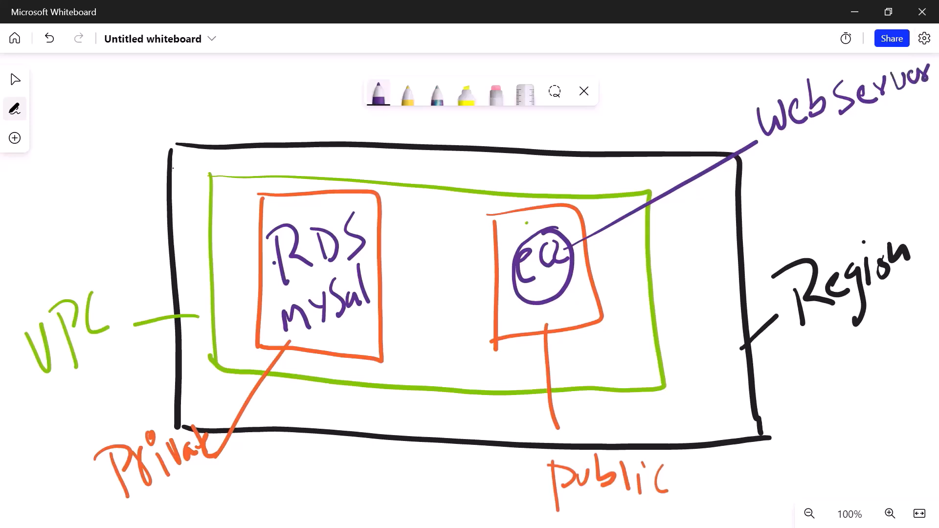
# Add a circled "Fe" under the Webserver label and draw a double-headed arrow between the RDS and EC2 boxes.
pyautogui.moveTo(790, 158)
pyautogui.mouseDown()
pyautogui.moveTo(796, 184)
pyautogui.moveTo(806, 146)
pyautogui.mouseUp()
pyautogui.moveTo(794, 168)
pyautogui.mouseDown()
pyautogui.moveTo(819, 144)
pyautogui.moveTo(832, 168)
pyautogui.mouseUp()
pyautogui.moveTo(830, 132)
pyautogui.mouseDown()
pyautogui.moveTo(777, 168)
pyautogui.moveTo(802, 132)
pyautogui.mouseUp()
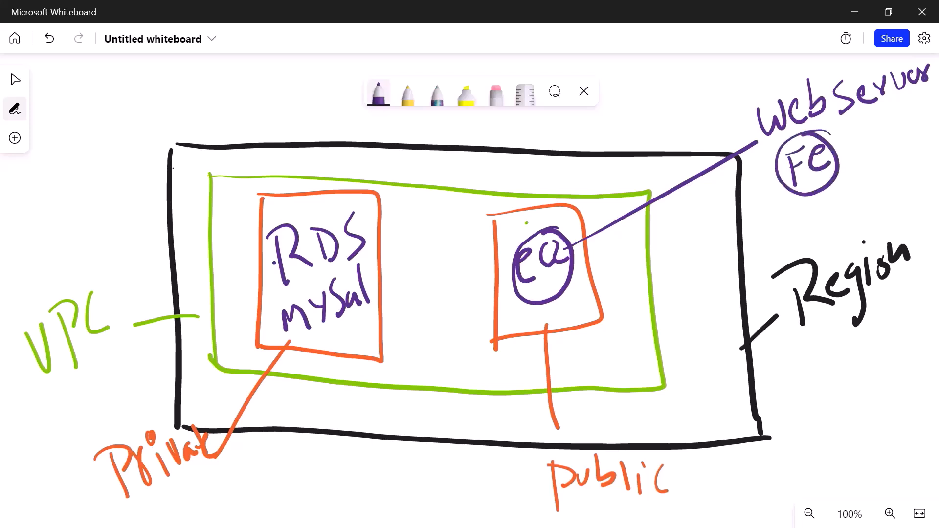
pyautogui.moveTo(377, 268)
pyautogui.mouseDown()
pyautogui.moveTo(499, 268)
pyautogui.moveTo(482, 287)
pyautogui.moveTo(383, 283)
pyautogui.mouseUp()
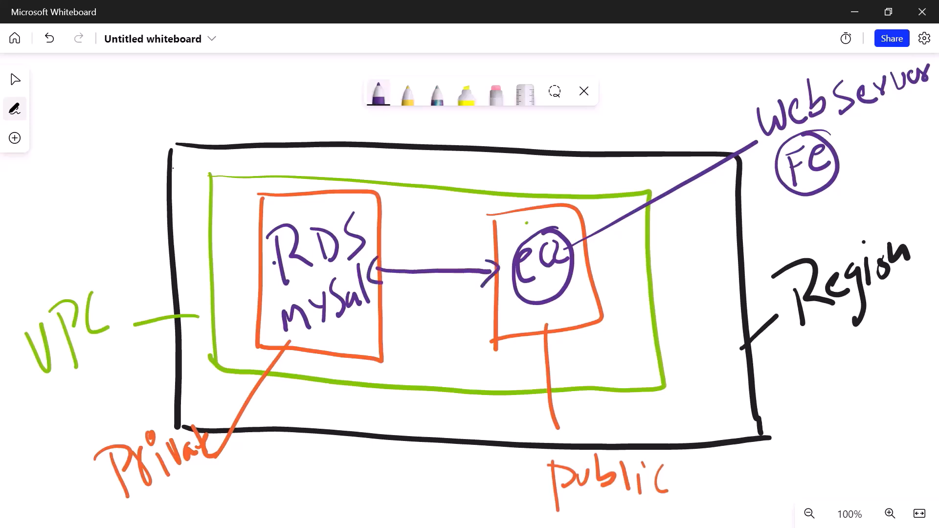
# Draw a line from the EC2 circle to the Region's right edge and end it with a circled "IGW".
pyautogui.moveTo(560, 276); pyautogui.dragTo(782, 402)
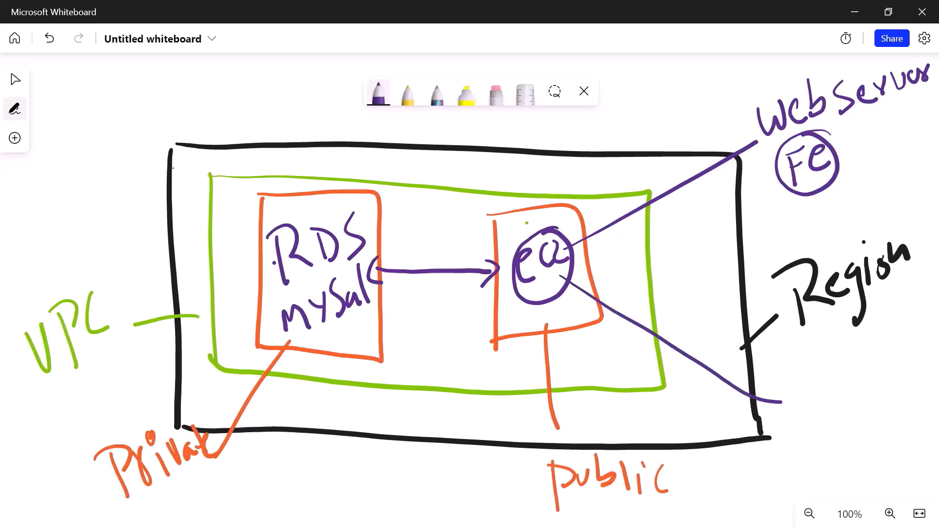
pyautogui.moveTo(802, 362)
pyautogui.mouseDown()
pyautogui.moveTo(779, 398)
pyautogui.moveTo(802, 360)
pyautogui.moveTo(790, 400)
pyautogui.mouseUp()
pyautogui.moveTo(784, 377); pyautogui.dragTo(802, 374)
pyautogui.moveTo(783, 400); pyautogui.dragTo(805, 394)
pyautogui.moveTo(805, 373)
pyautogui.mouseDown()
pyautogui.moveTo(814, 399)
pyautogui.moveTo(836, 386)
pyautogui.mouseUp()
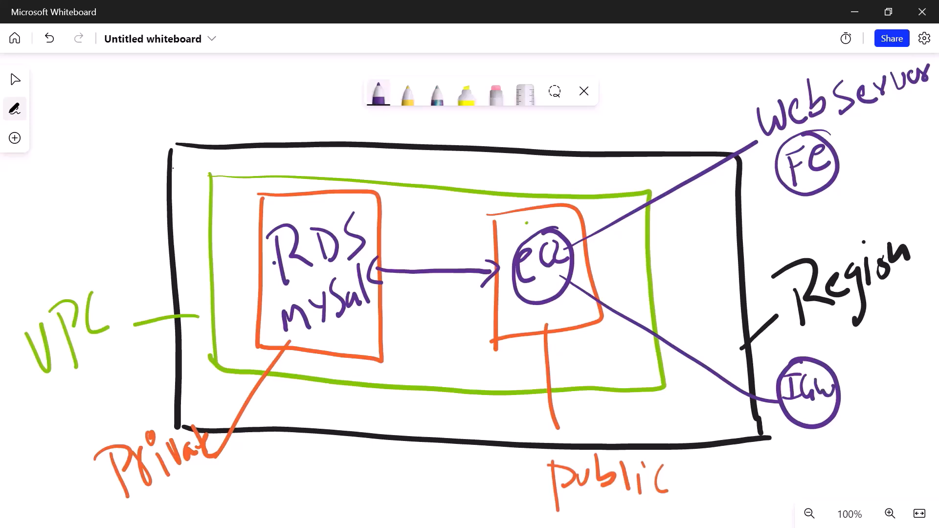
# Draw two user figures connected to the IGW circle and an arrow from EC2 back to the RDS box.
pyautogui.moveTo(881, 342); pyautogui.dragTo(887, 361)
pyautogui.moveTo(890, 355)
pyautogui.mouseDown()
pyautogui.moveTo(893, 365)
pyautogui.moveTo(841, 377)
pyautogui.moveTo(880, 398)
pyautogui.mouseUp()
pyautogui.moveTo(879, 411)
pyautogui.mouseDown()
pyautogui.moveTo(891, 403)
pyautogui.moveTo(873, 396)
pyautogui.mouseUp()
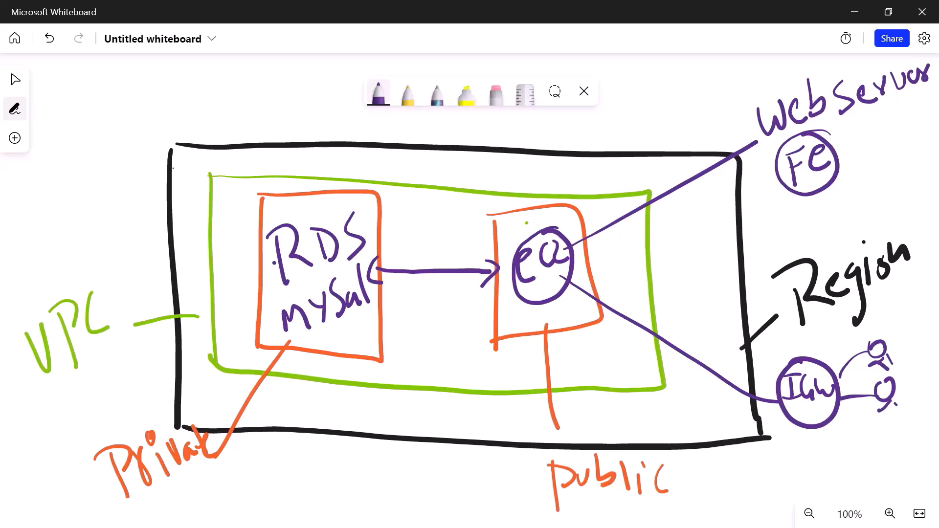
pyautogui.moveTo(536, 286)
pyautogui.mouseDown()
pyautogui.moveTo(566, 279)
pyautogui.moveTo(489, 319)
pyautogui.moveTo(356, 328)
pyautogui.moveTo(372, 336)
pyautogui.mouseUp()
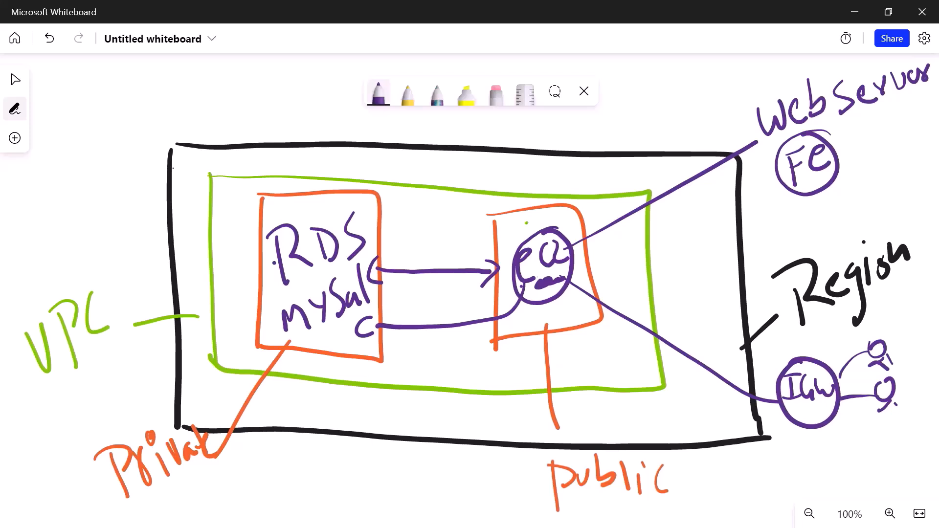
# Return to the Database file in Sublime Text and add the heading "Steps:" below the agenda items.
pyautogui.click(854, 12)
pyautogui.click(490, 219)
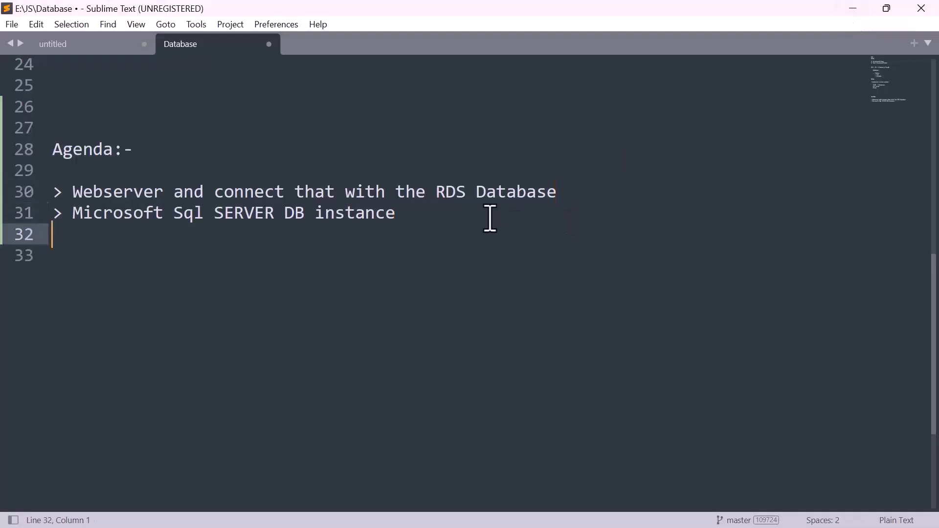
pyautogui.press('Return')
pyautogui.press('Return')
pyautogui.press('Return')
pyautogui.write('Stpes')
pyautogui.press('BackSpace')
pyautogui.press('BackSpace')
pyautogui.press('BackSpace')
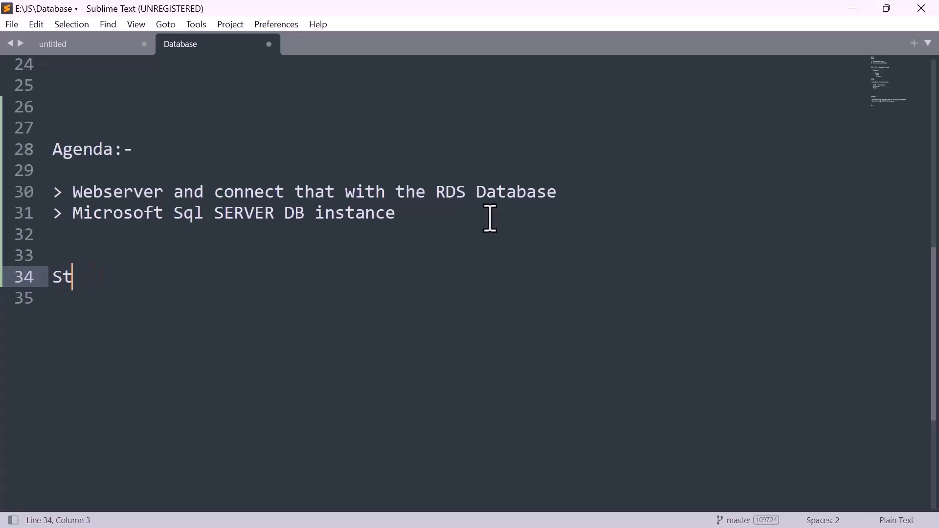
pyautogui.write('eps:')
pyautogui.press('Return')
pyautogui.press('Return')
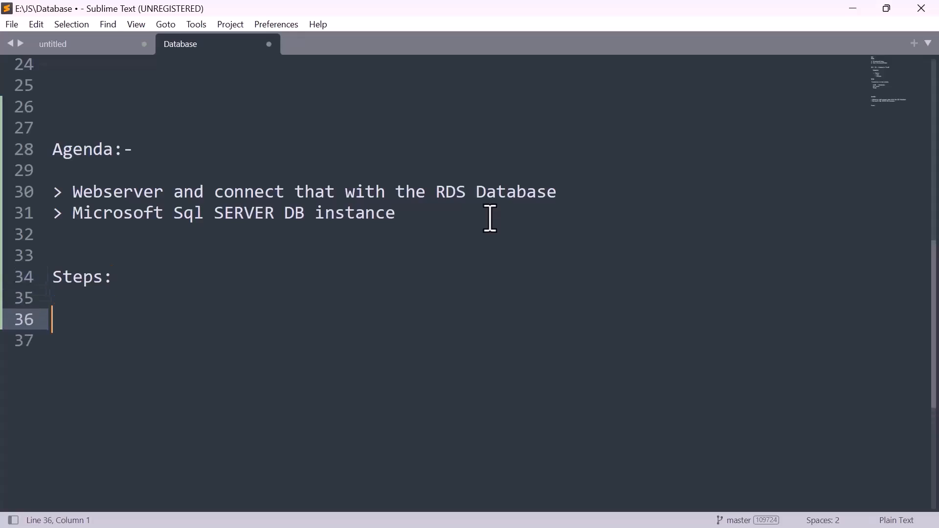
# Add a hyphen to the heading so it reads "Steps:-" and insert blank lines below it.
pyautogui.click(173, 279)
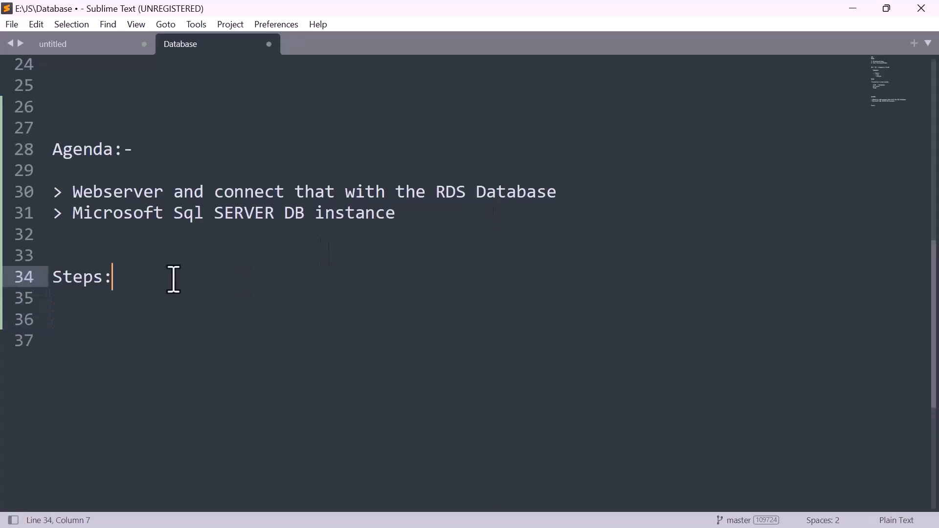
pyautogui.write('-')
pyautogui.press('Return')
pyautogui.press('Return')
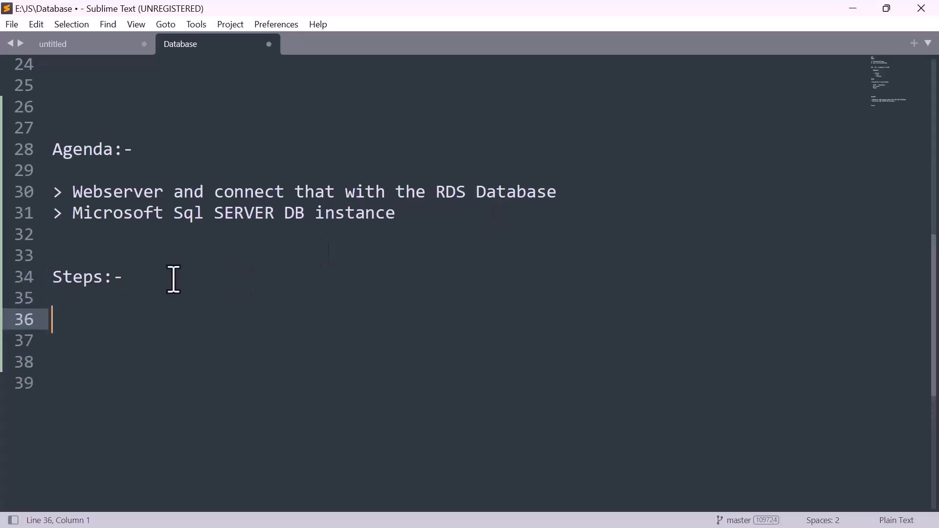
# Add the first item "> Create a Mysql Db Instance" under the Steps heading.
pyautogui.write('> Cretya')
pyautogui.press('BackSpace')
pyautogui.press('BackSpace')
pyautogui.write('ate a DB')
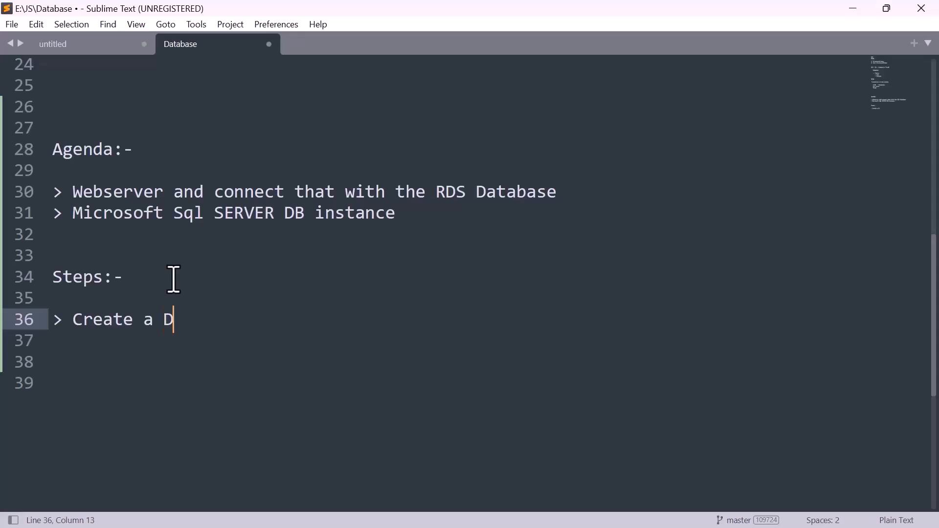
pyautogui.press('BackSpace')
pyautogui.press('BackSpace')
pyautogui.write('Mysql Db Instance')
pyautogui.press('Return')
# Add the second item "> Create A ec2 instance" and change its article to lowercase.
pyautogui.write('> Create')
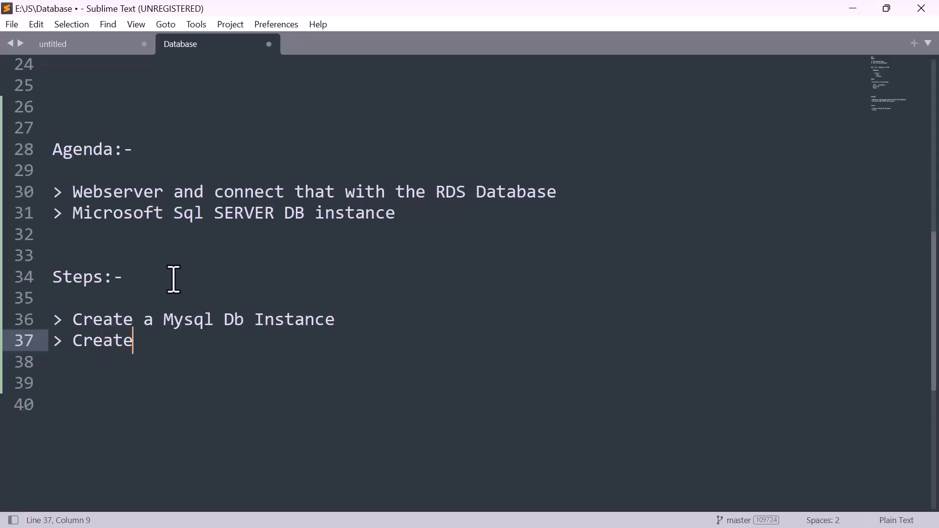
pyautogui.write(' A ec2 instance')
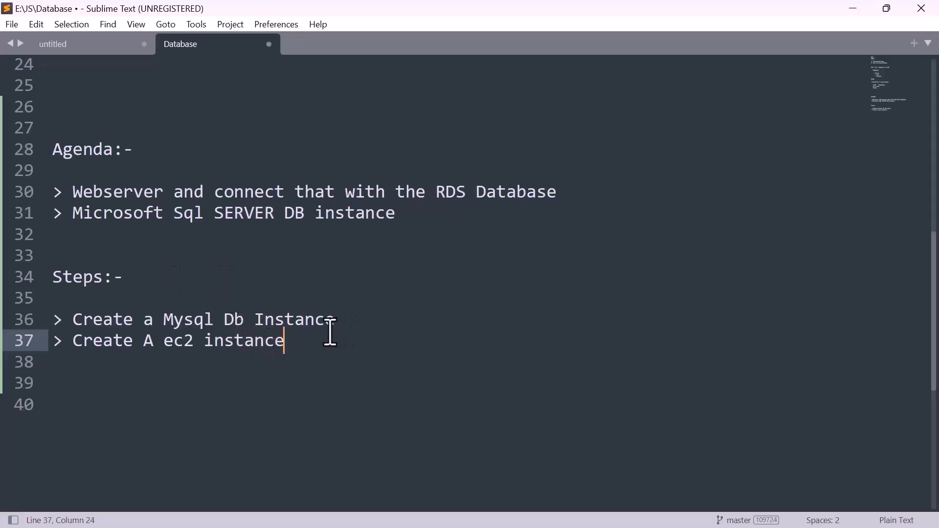
pyautogui.click(163, 342)
pyautogui.press('BackSpace')
pyautogui.press('BackSpace')
pyautogui.write('a')
# Switch to the AWS Management Console, open the RDS service and change the region to N. Virginia.
pyautogui.click(859, 11)
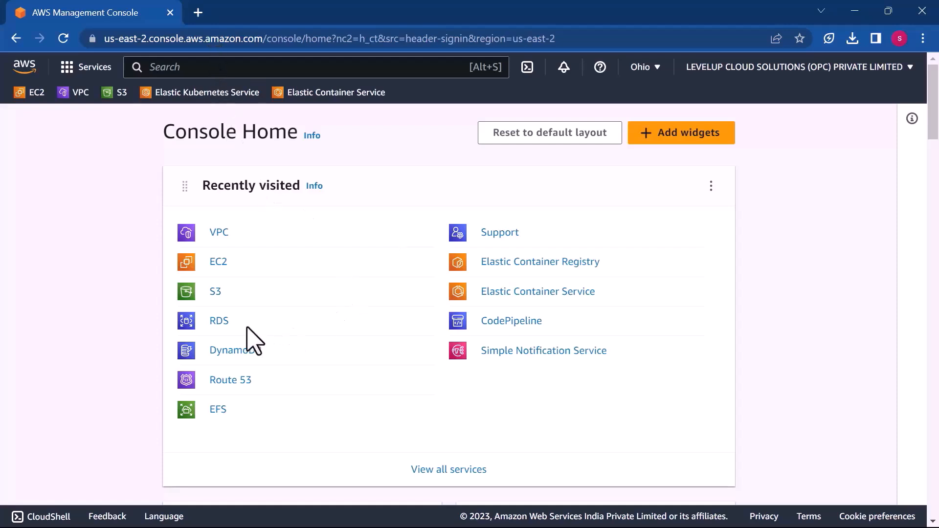
pyautogui.click(219, 325)
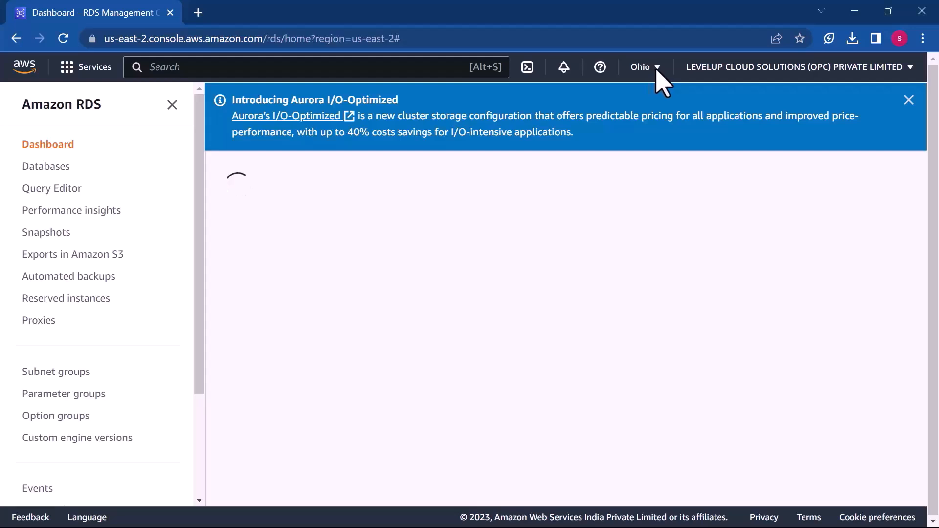
pyautogui.click(647, 69)
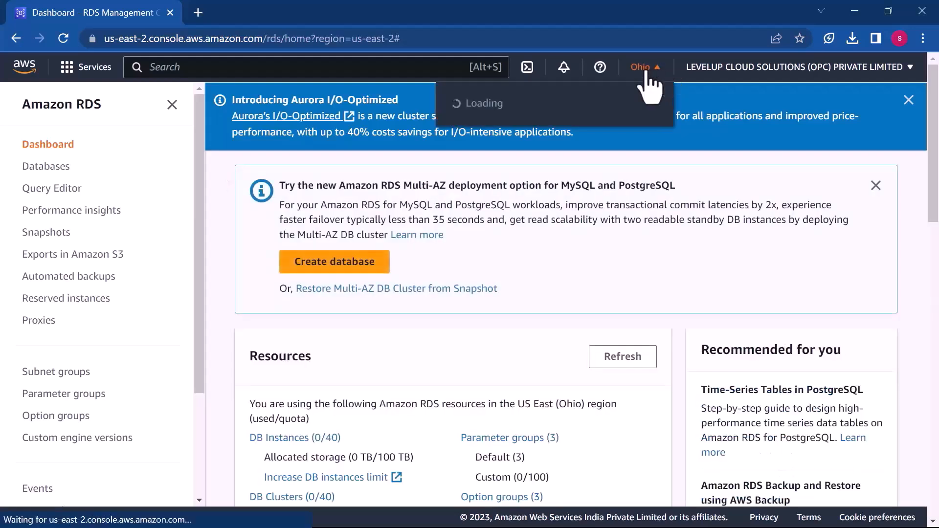
pyautogui.click(647, 71)
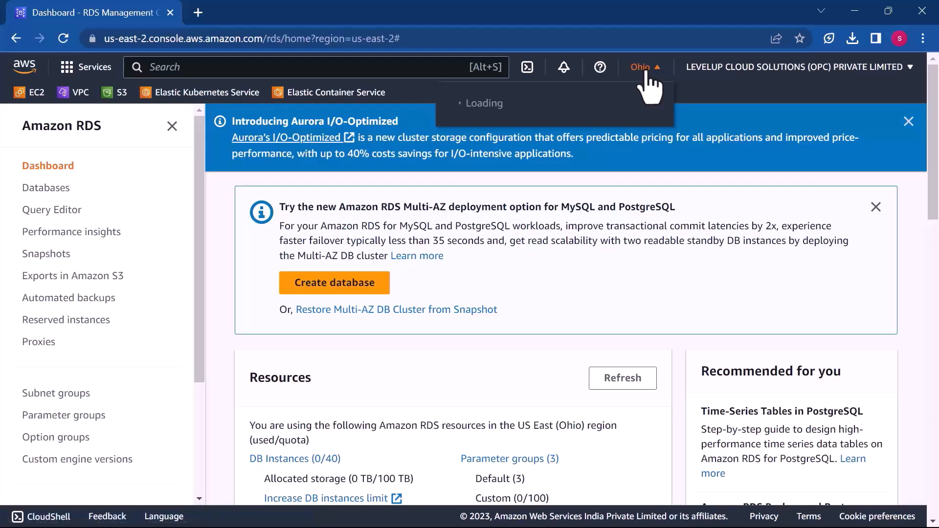
pyautogui.click(522, 110)
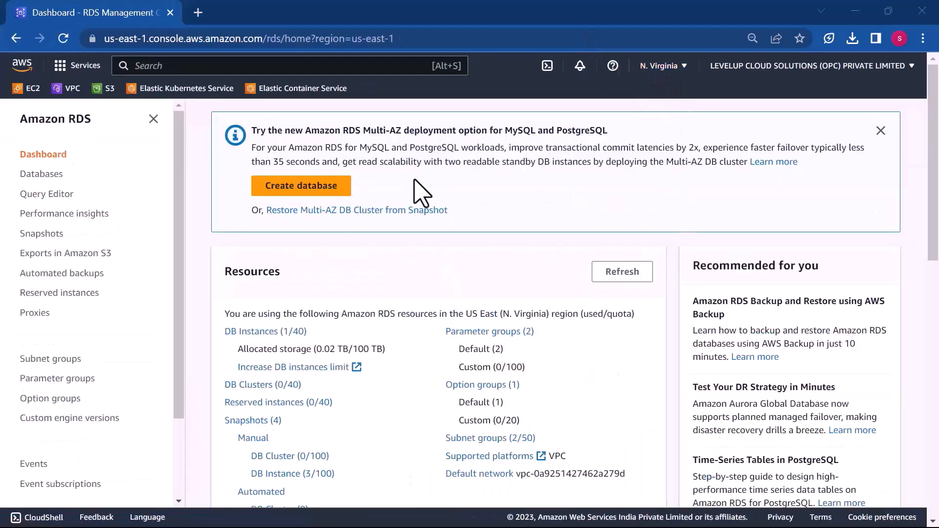
# Start creating an RDS database with the Easy create method.
pyautogui.click(323, 195)
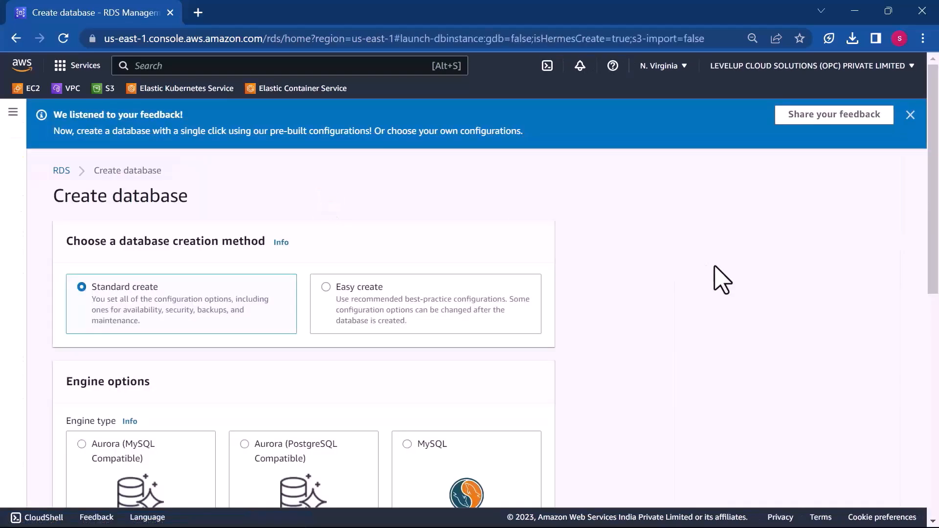
pyautogui.scroll(-1, 308, 380)
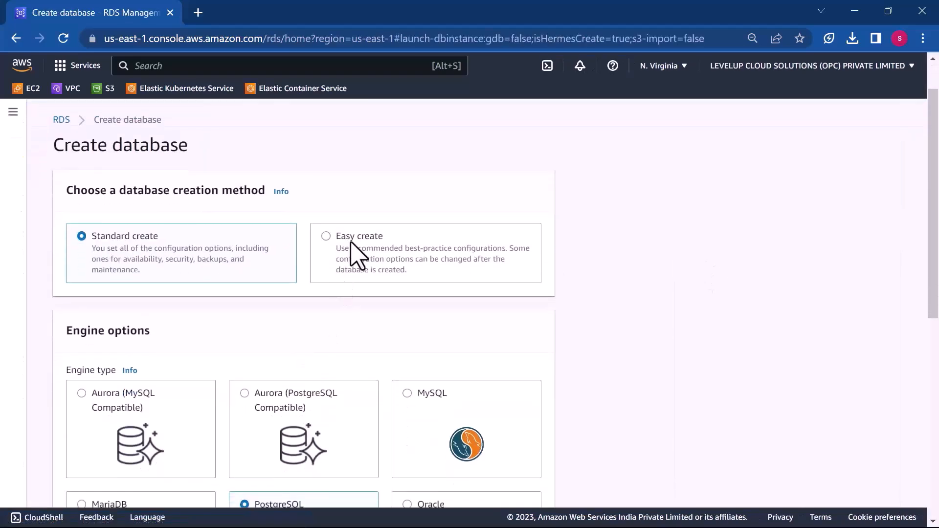
pyautogui.click(326, 236)
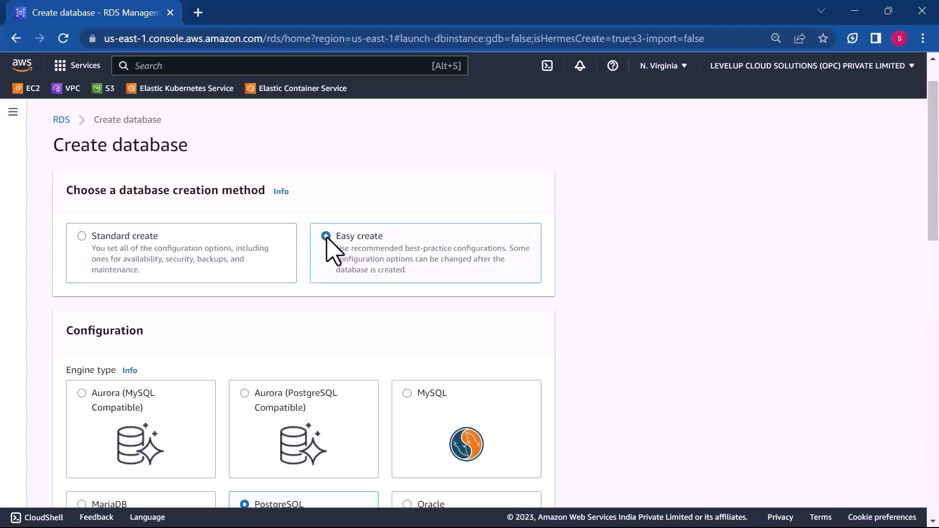
# Choose MySQL as the engine type and Free tier as the DB instance size.
pyautogui.scroll(-3, 410, 315)
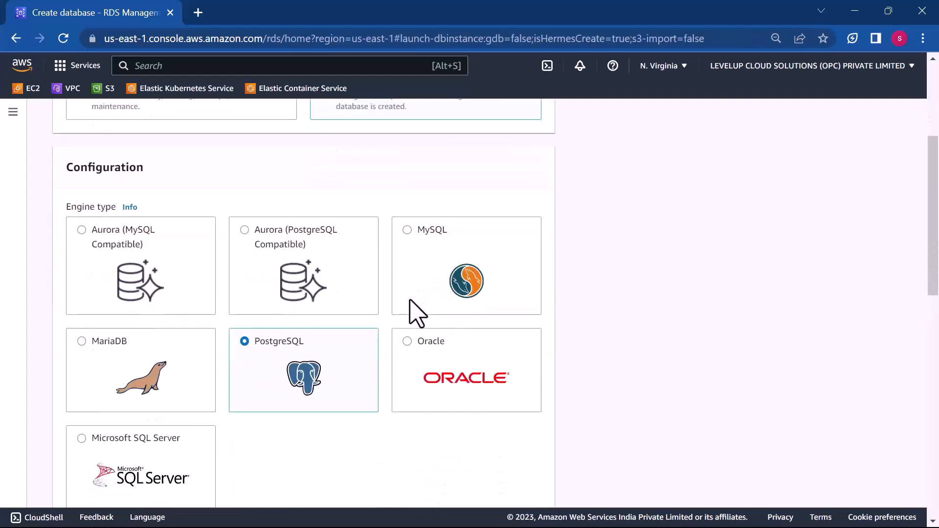
pyautogui.click(407, 229)
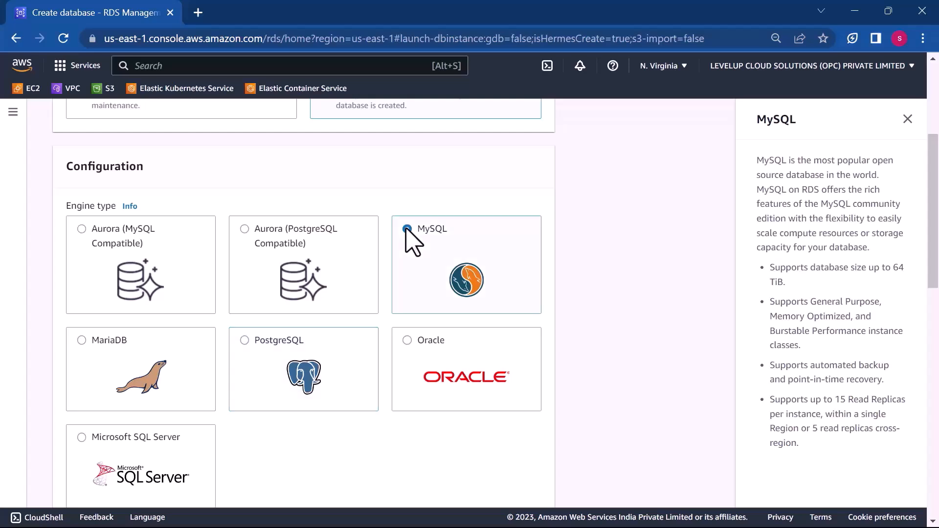
pyautogui.scroll(-1, 440, 350)
pyautogui.scroll(-4, 445, 354)
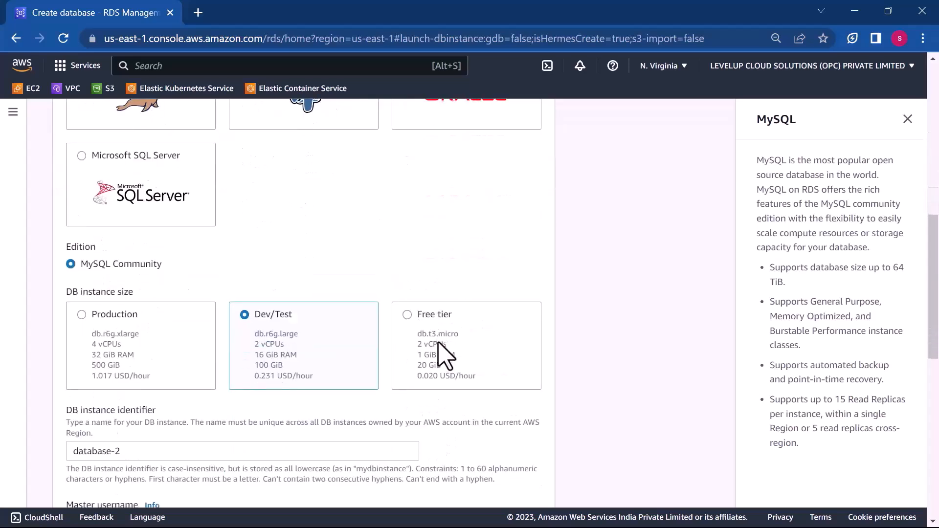
pyautogui.click(407, 315)
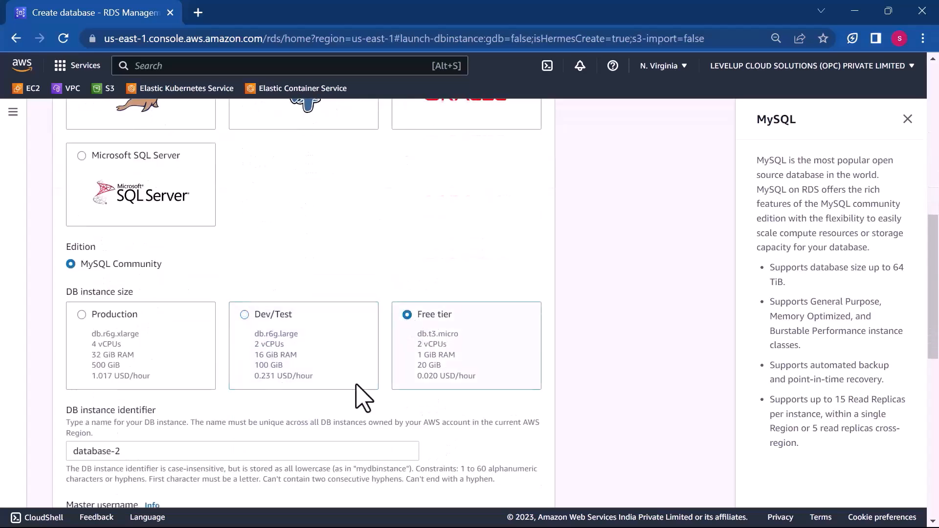
# Set the DB instance identifier to "mywebdb".
pyautogui.scroll(-3, 287, 470)
pyautogui.click(157, 324)
pyautogui.press('BackSpace')
pyautogui.press('BackSpace')
pyautogui.write('m')
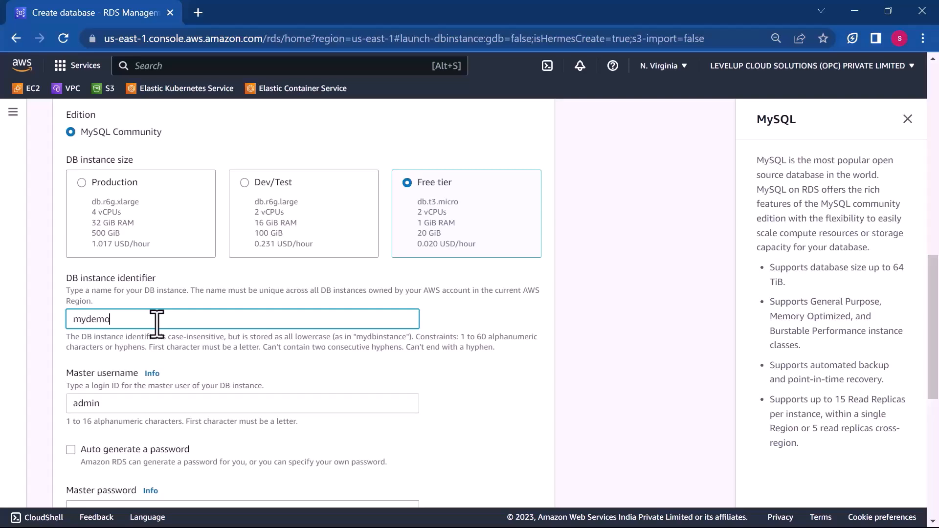
pyautogui.press('BackSpace')
pyautogui.write('my')
# Replace the default master username with the administrator's first name.
pyautogui.scroll(-2, 147, 325)
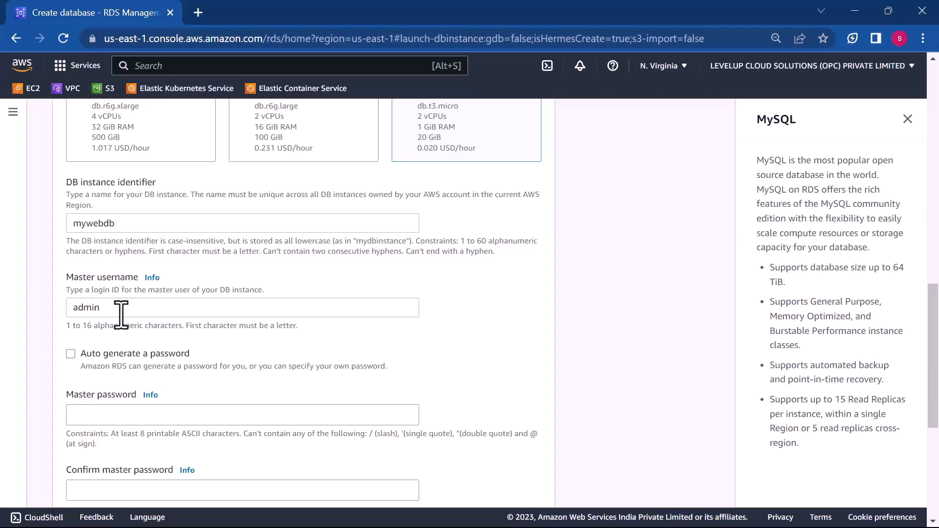
pyautogui.click(136, 309)
pyautogui.press('BackSpace')
pyautogui.press('BackSpace')
pyautogui.press('BackSpace')
pyautogui.write('sateesh')
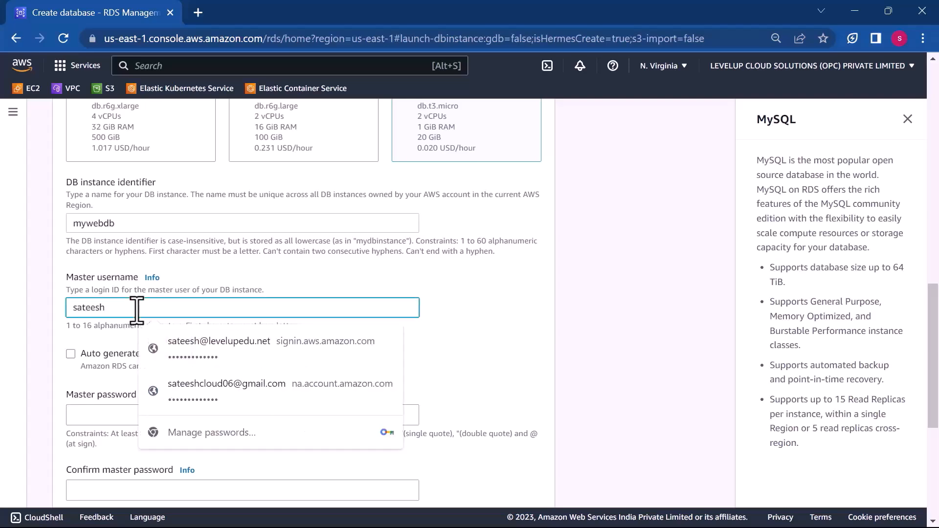
# Enter the master password for the database and repeat it in the confirmation field.
pyautogui.click(105, 414)
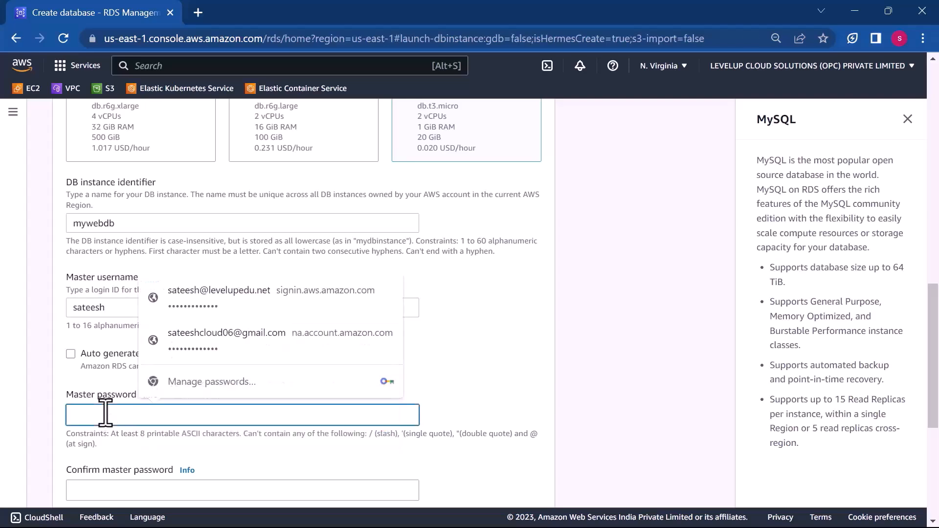
pyautogui.write('a')
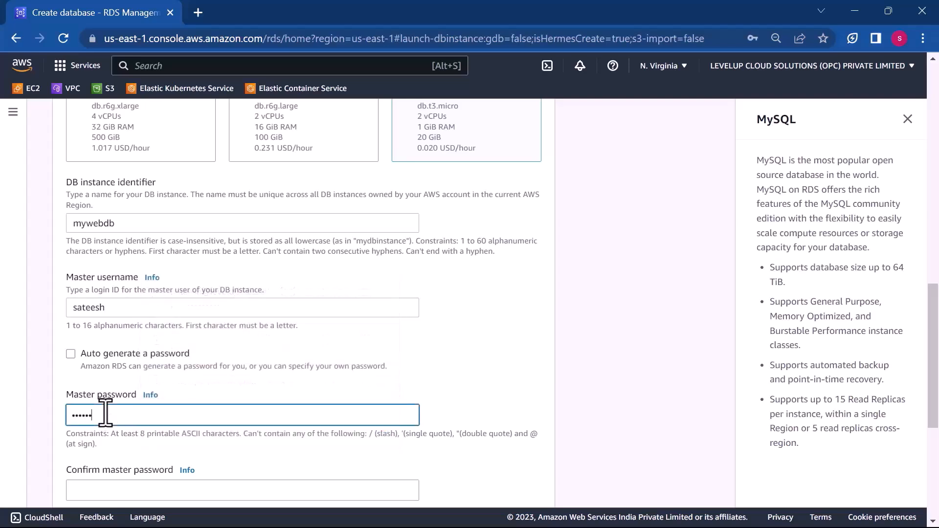
pyautogui.scroll(-2, 105, 413)
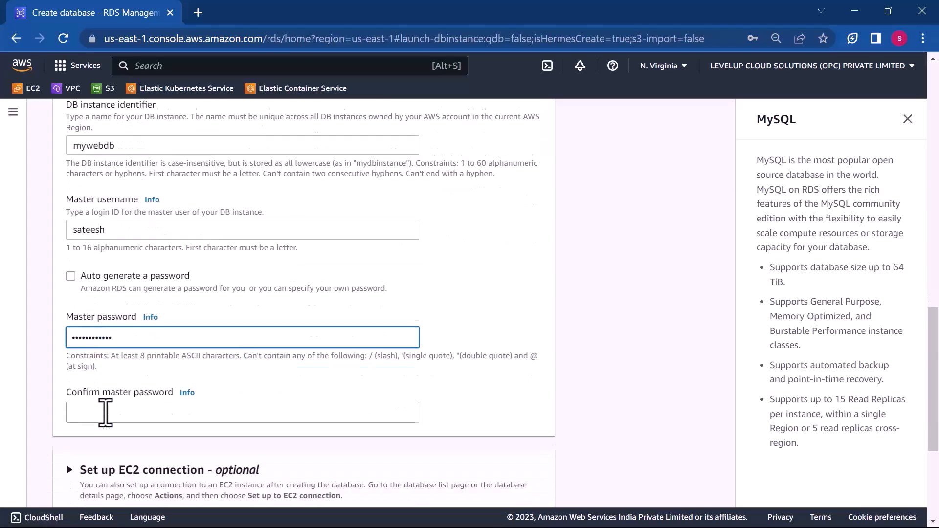
pyautogui.click(96, 405)
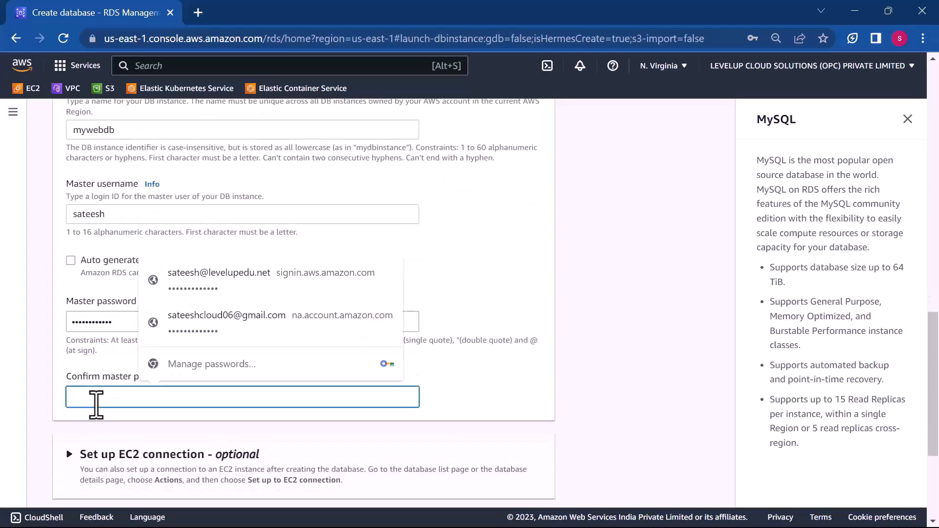
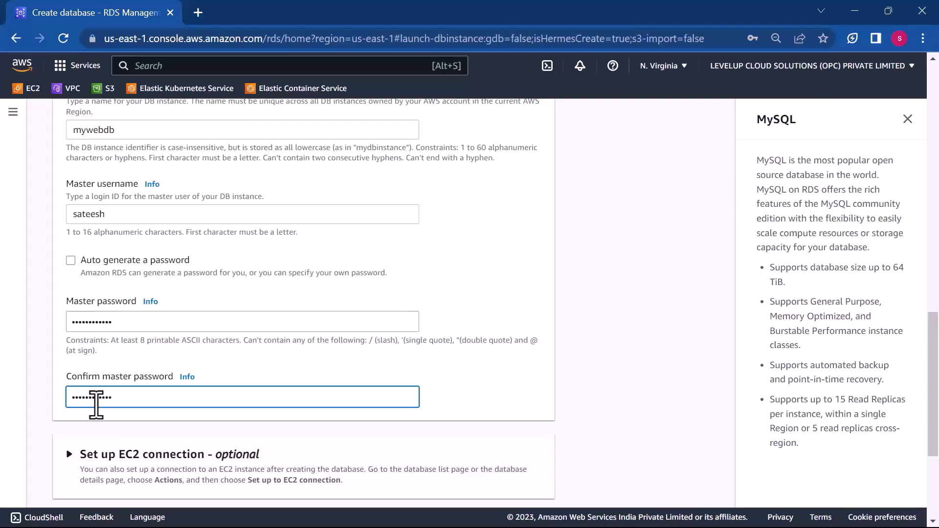
pyautogui.scroll(-2, 96, 405)
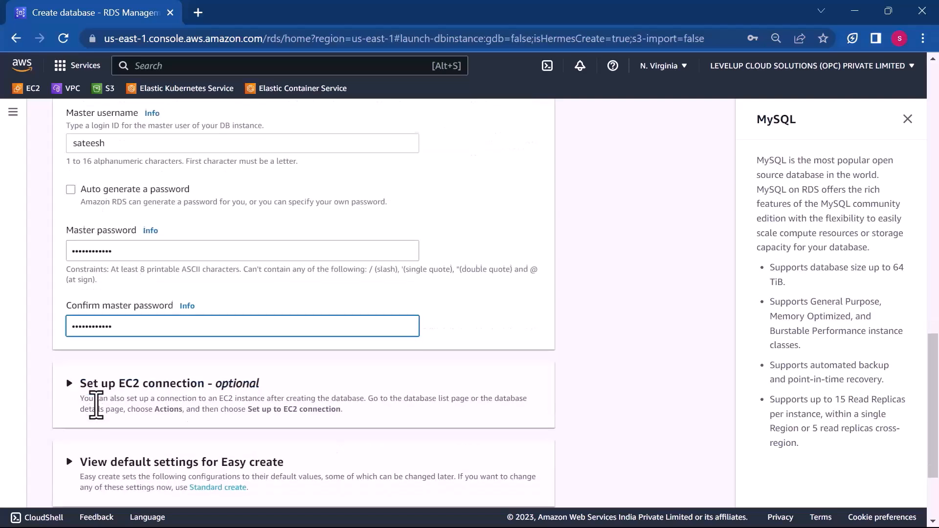
# Open aws.amazon.com in a new browser tab and sign in to the console.
pyautogui.click(198, 13)
pyautogui.write('aws.amazon.com')
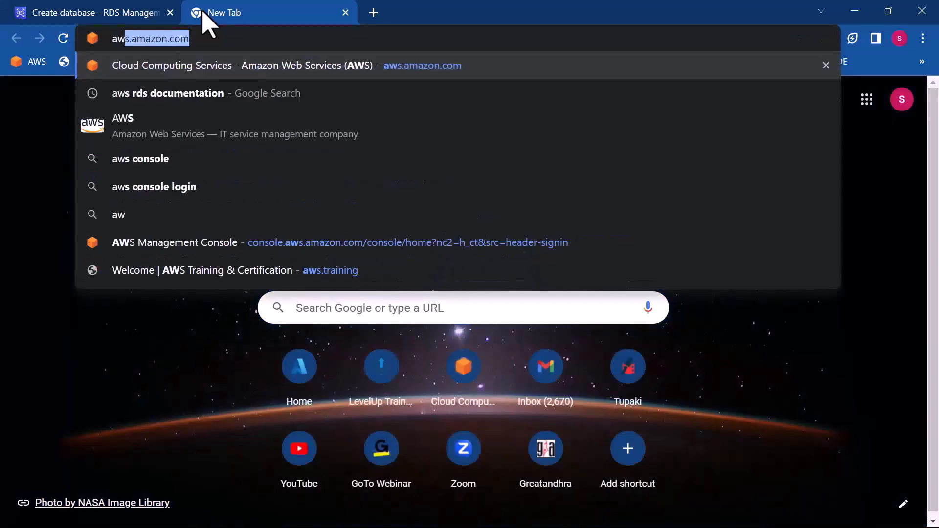
pyautogui.press('Return')
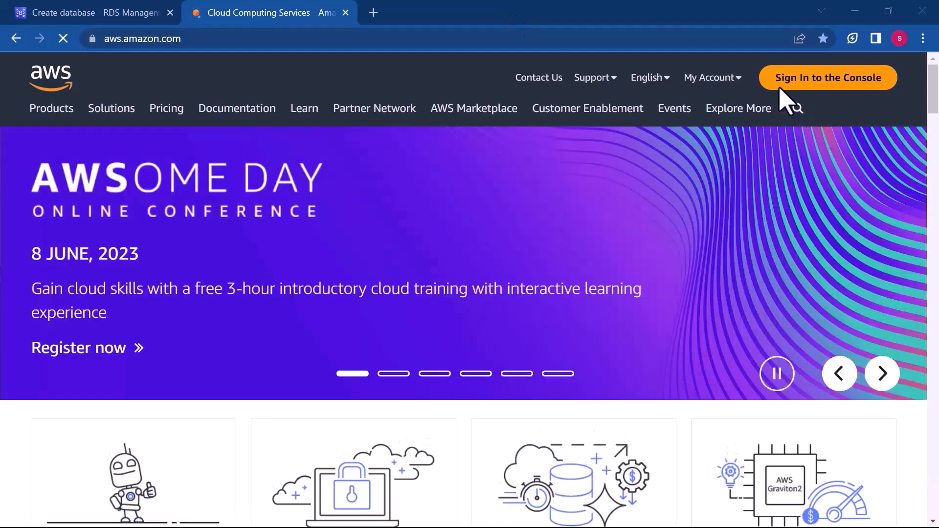
pyautogui.click(815, 78)
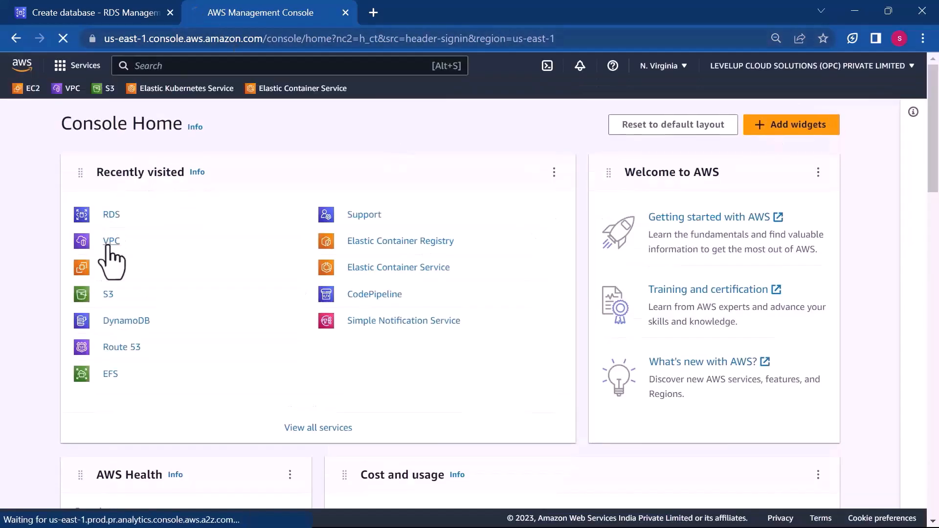
# Open the EC2 instances list and start launching a new instance.
pyautogui.click(109, 245)
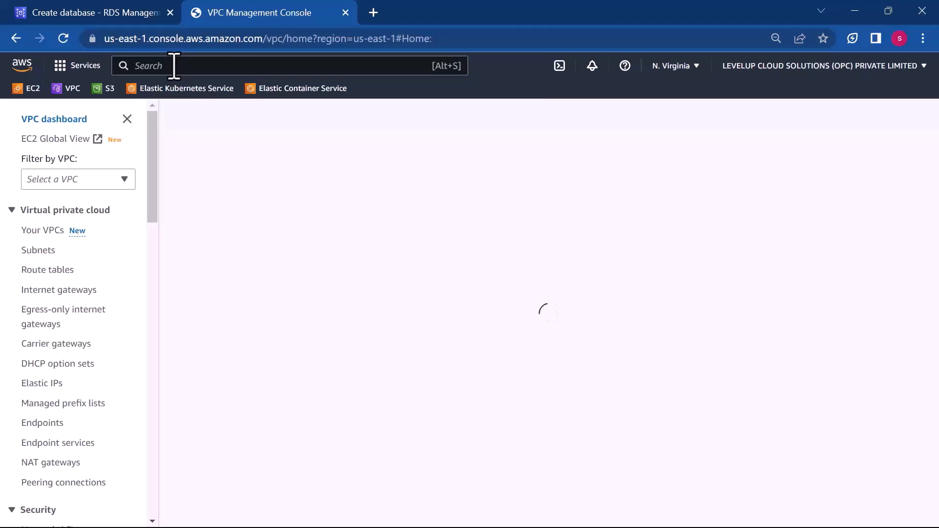
pyautogui.write('ec')
pyautogui.click(33, 90)
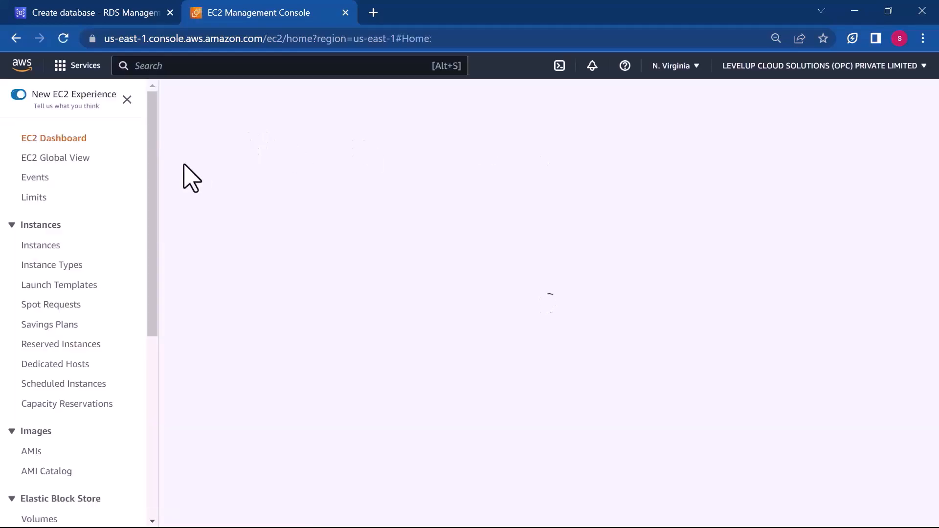
pyautogui.click(30, 246)
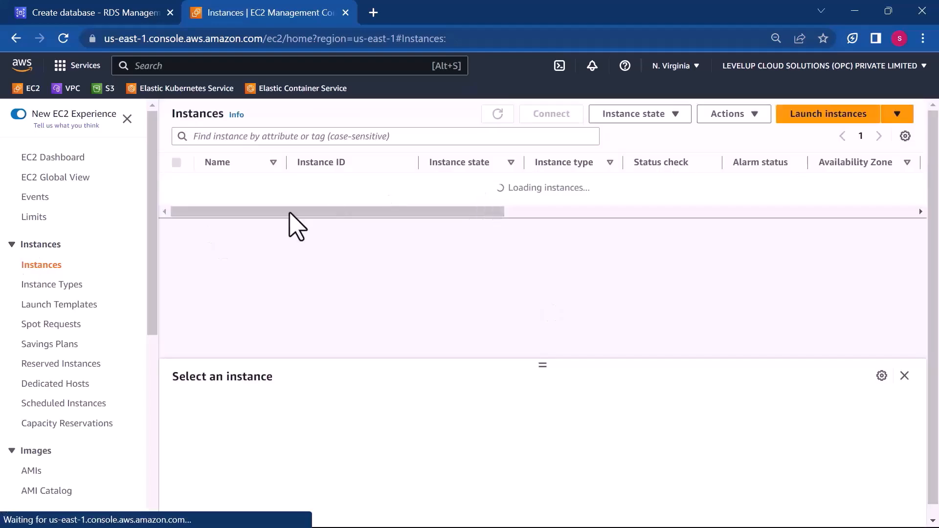
pyautogui.click(829, 118)
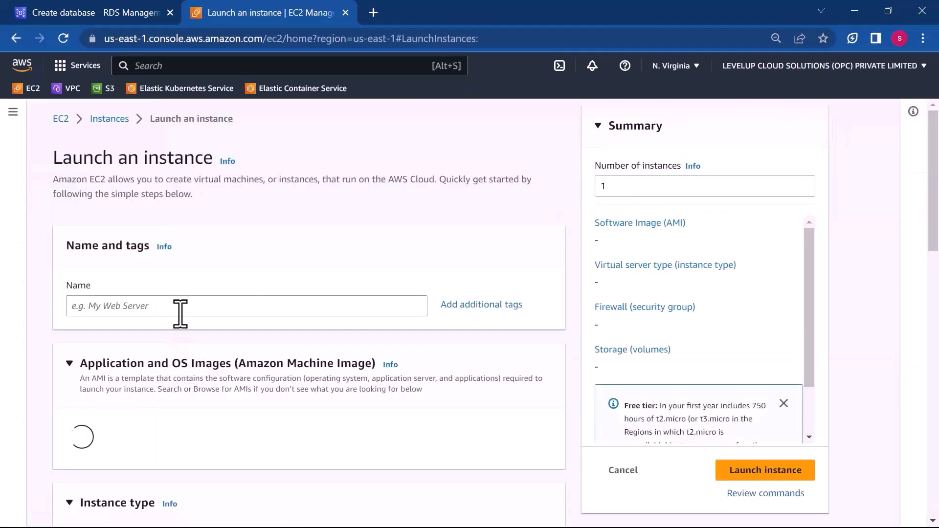
# Name the new EC2 instance "mywebserve".
pyautogui.click(182, 309)
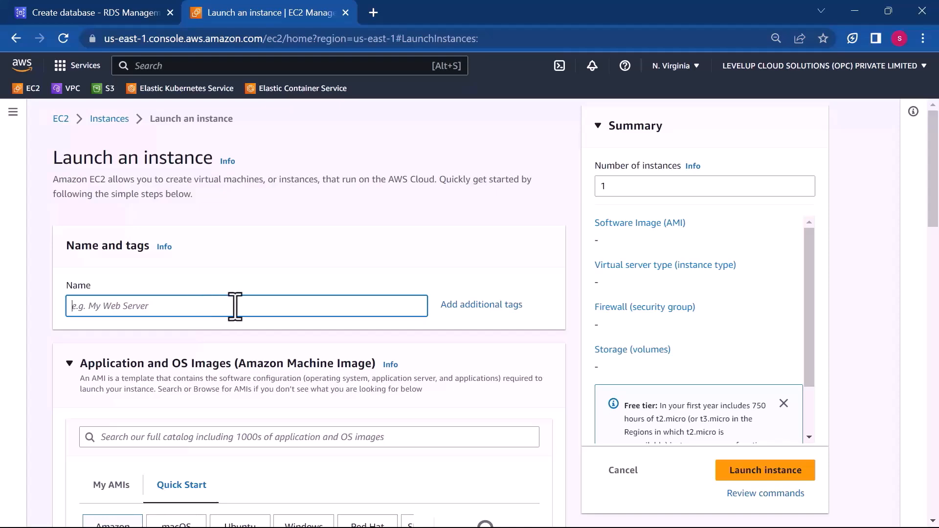
pyautogui.write('mywebserver')
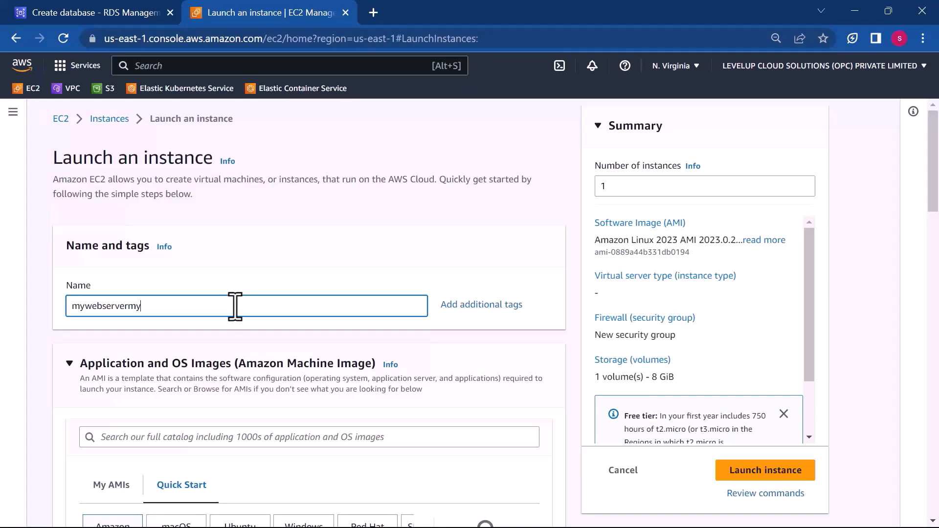
pyautogui.press('BackSpace')
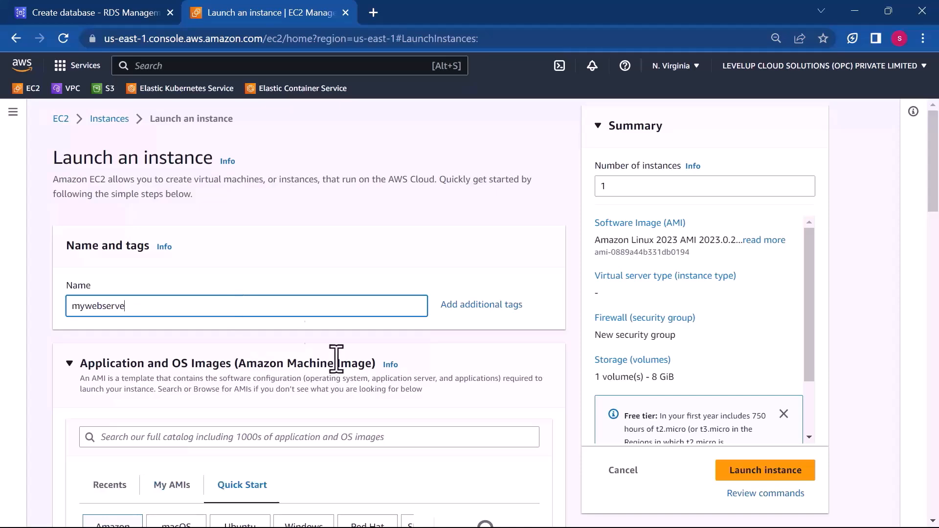
pyautogui.scroll(-3, 337, 360)
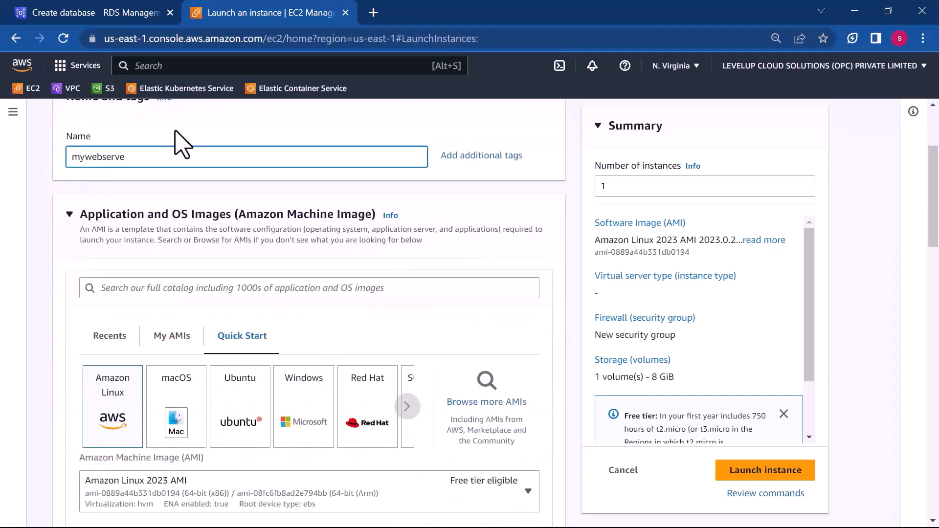
# Complete the new EC2 instance's name so that it reads "mywebserver".
pyautogui.write('r')
pyautogui.scroll(-5, 113, 429)
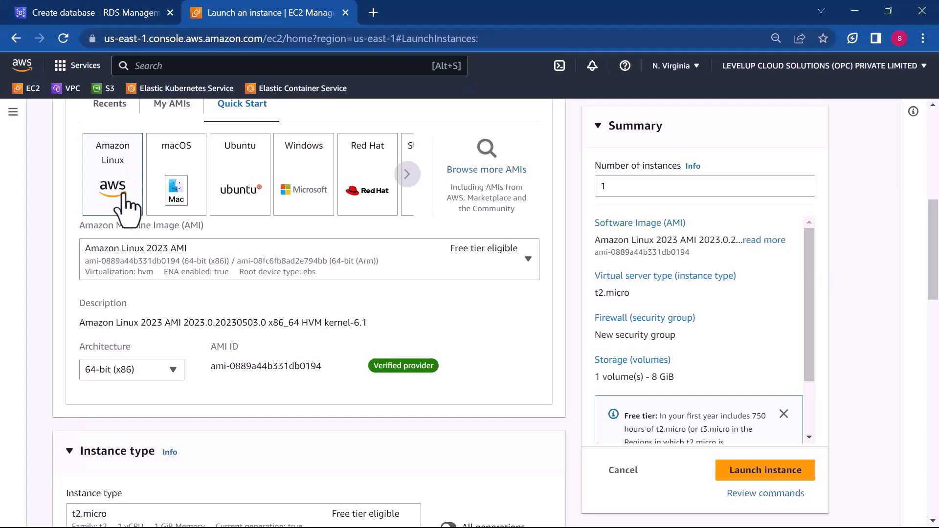
pyautogui.scroll(-8, 159, 248)
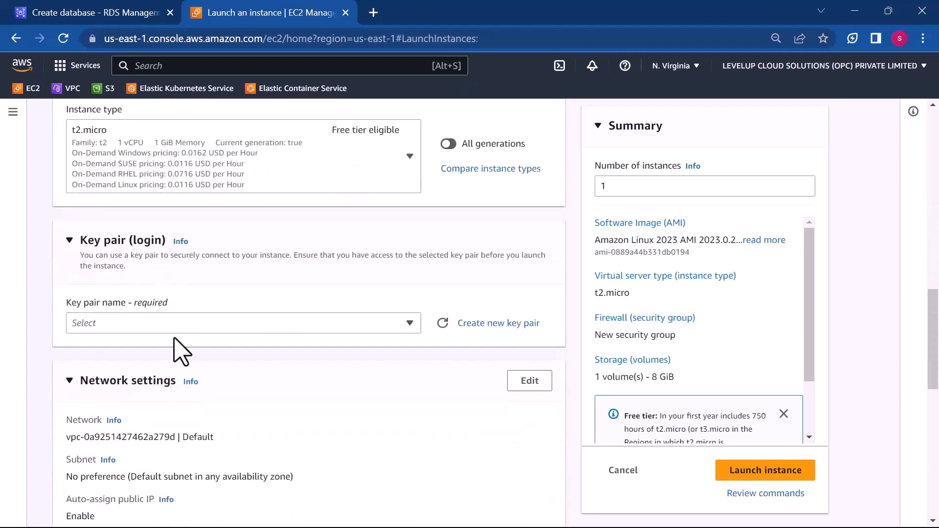
# Look through the existing key pairs and choose "demo" as the login key pair for the instance.
pyautogui.click(211, 324)
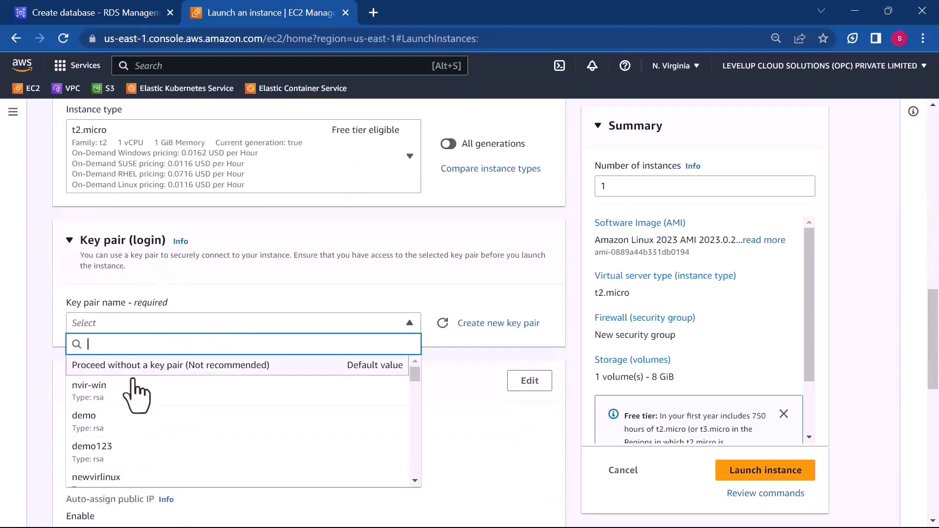
pyautogui.scroll(-2, 115, 463)
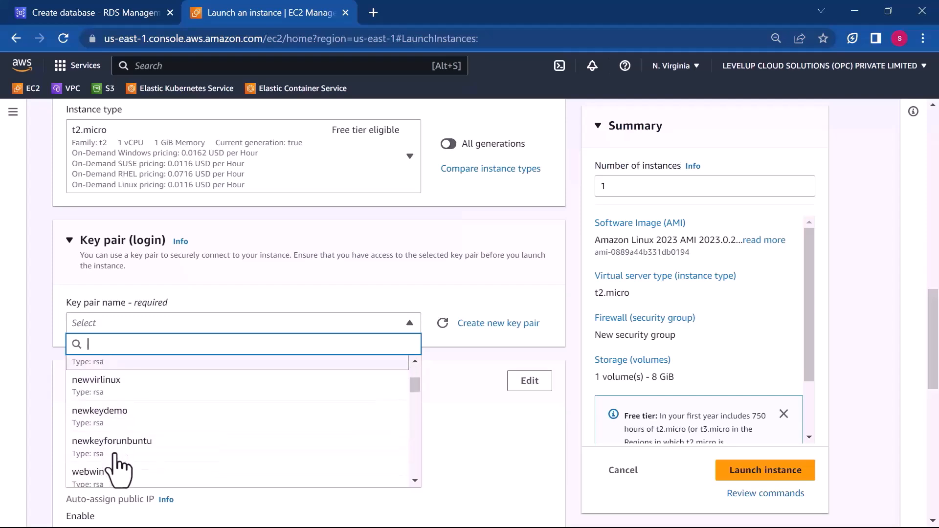
pyautogui.scroll(1, 117, 465)
pyautogui.scroll(-2, 117, 470)
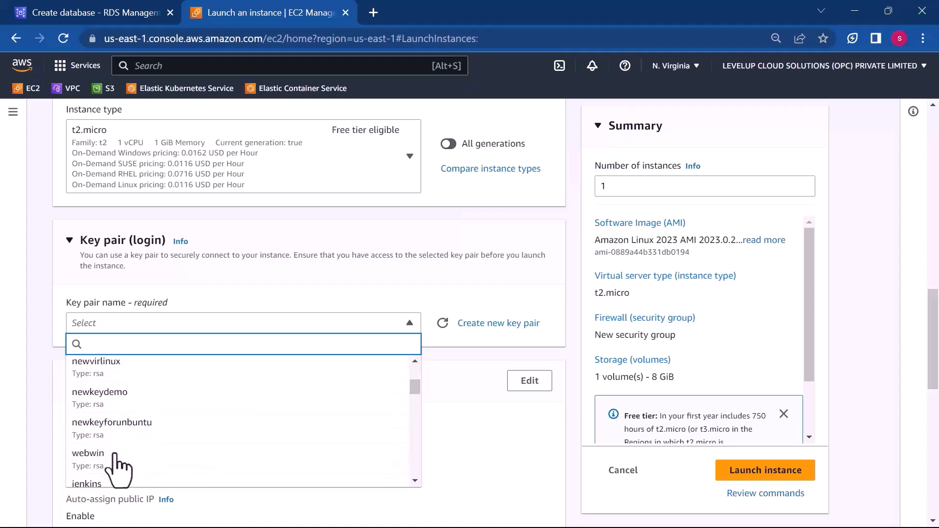
pyautogui.scroll(-2, 117, 471)
pyautogui.scroll(-1, 117, 471)
pyautogui.scroll(-3, 118, 470)
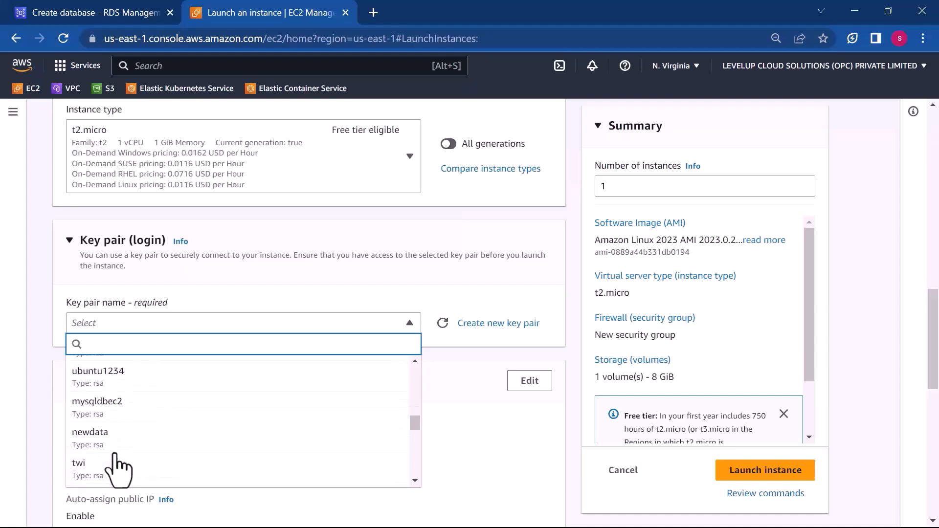
pyautogui.scroll(-3, 118, 471)
pyautogui.scroll(-3, 117, 471)
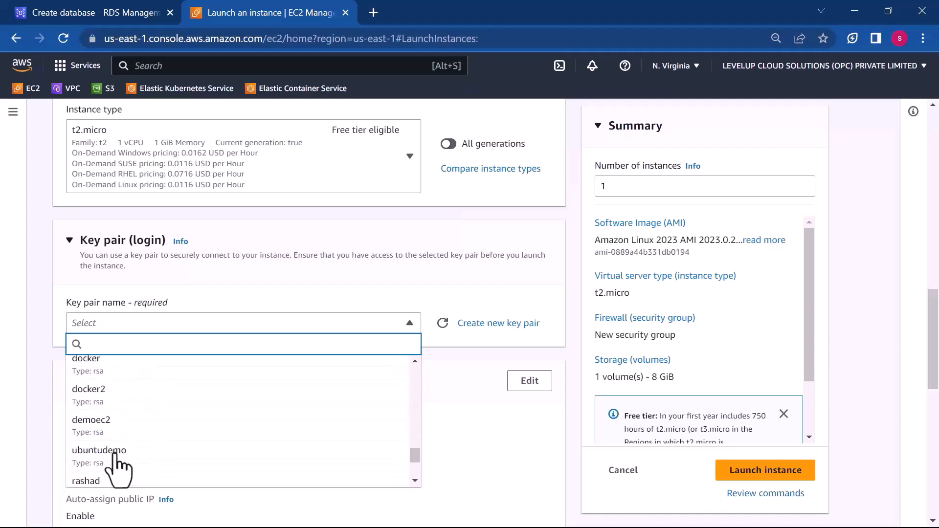
pyautogui.scroll(-6, 117, 469)
pyautogui.scroll(10, 117, 471)
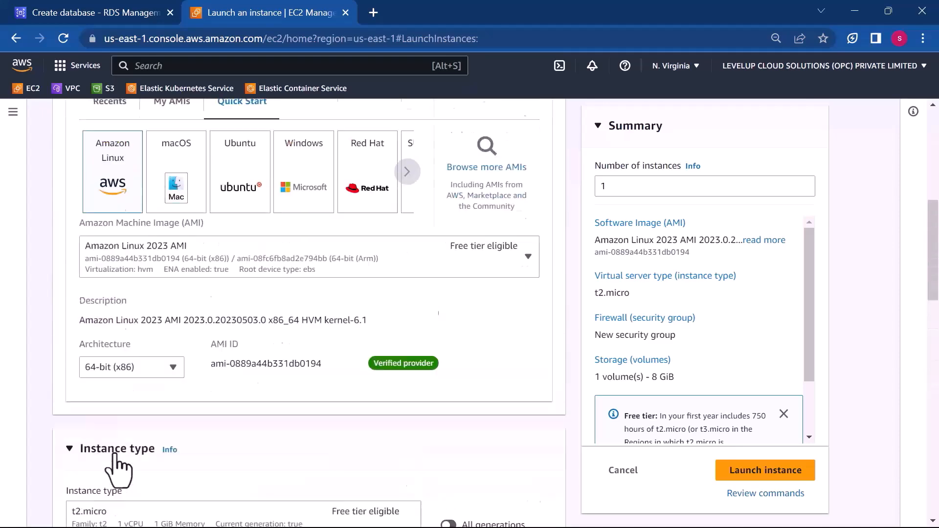
pyautogui.scroll(-10, 117, 465)
pyautogui.click(127, 394)
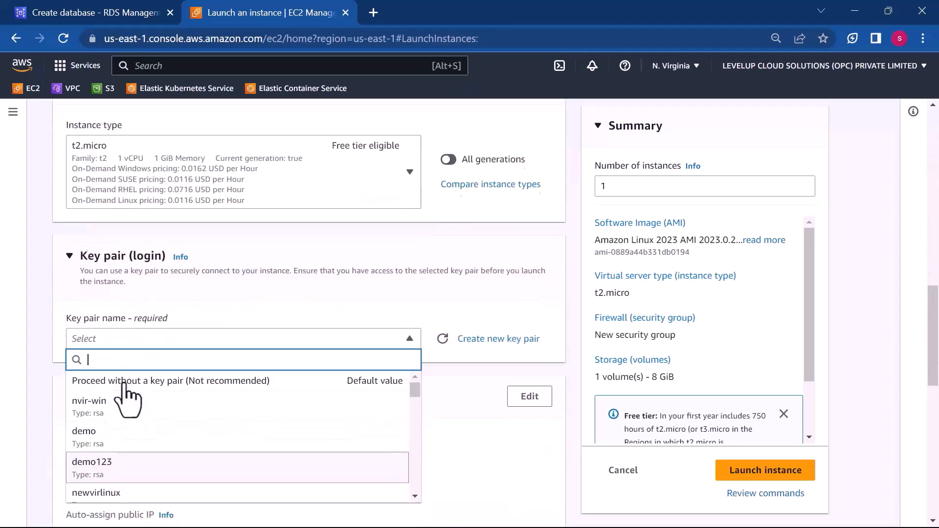
pyautogui.click(118, 443)
# Allow HTTPS and HTTP traffic from the internet in the new security group and launch the instance.
pyautogui.scroll(-5, 325, 450)
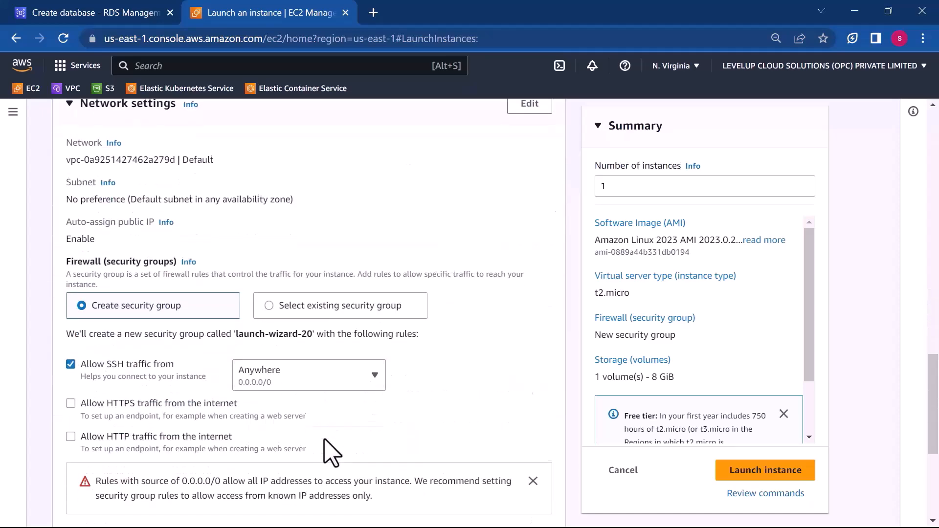
pyautogui.scroll(-2, 325, 450)
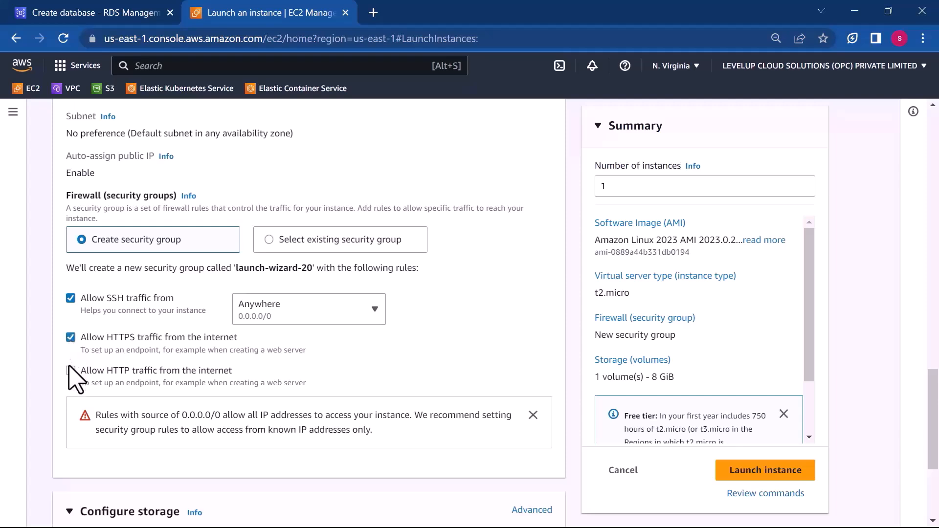
pyautogui.scroll(-5, 322, 494)
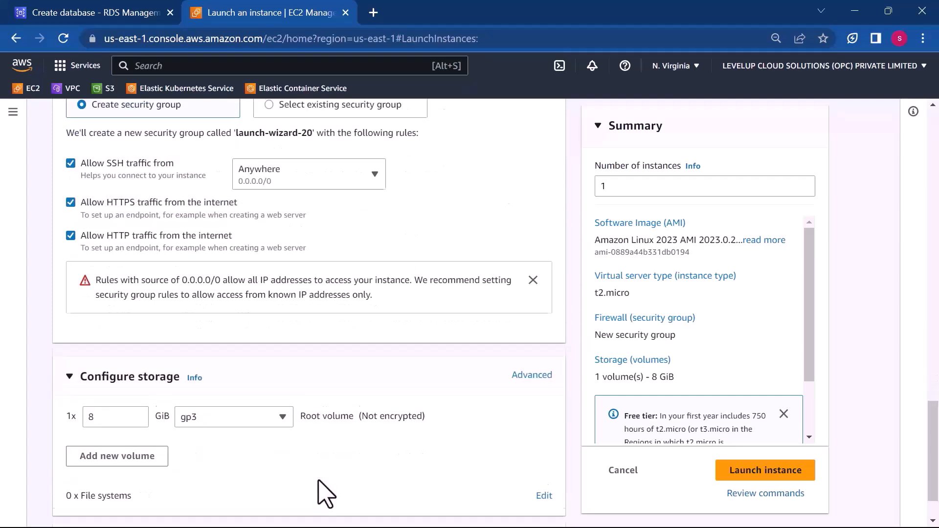
pyautogui.click(746, 471)
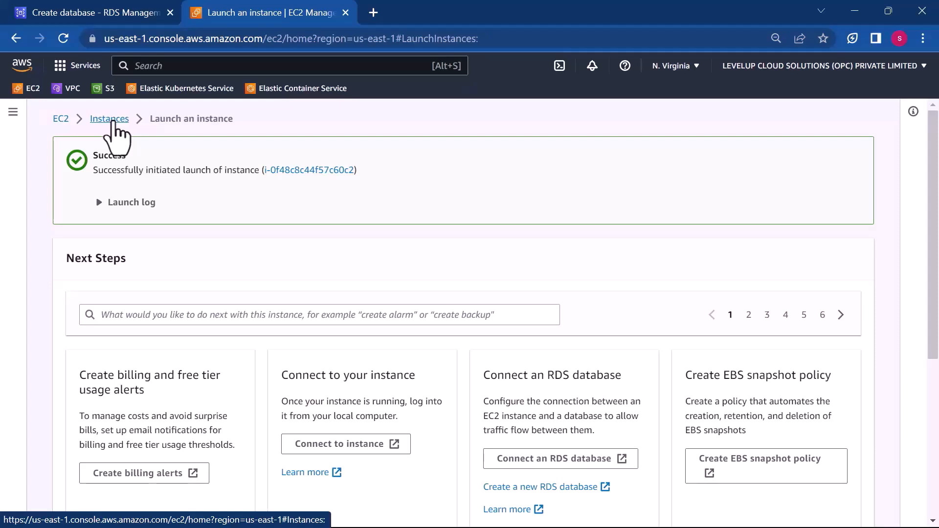
# Open the details of mywebserver from the instances list and refresh its state.
pyautogui.click(111, 120)
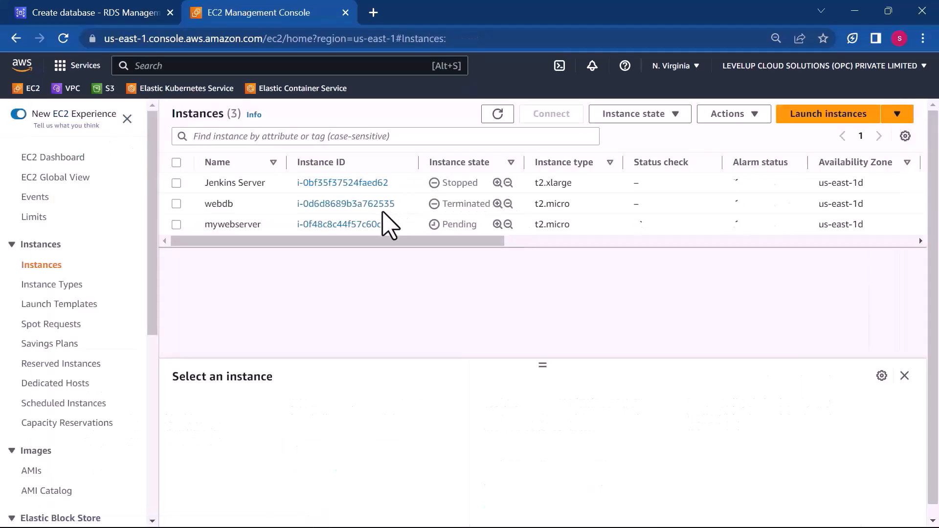
pyautogui.click(340, 225)
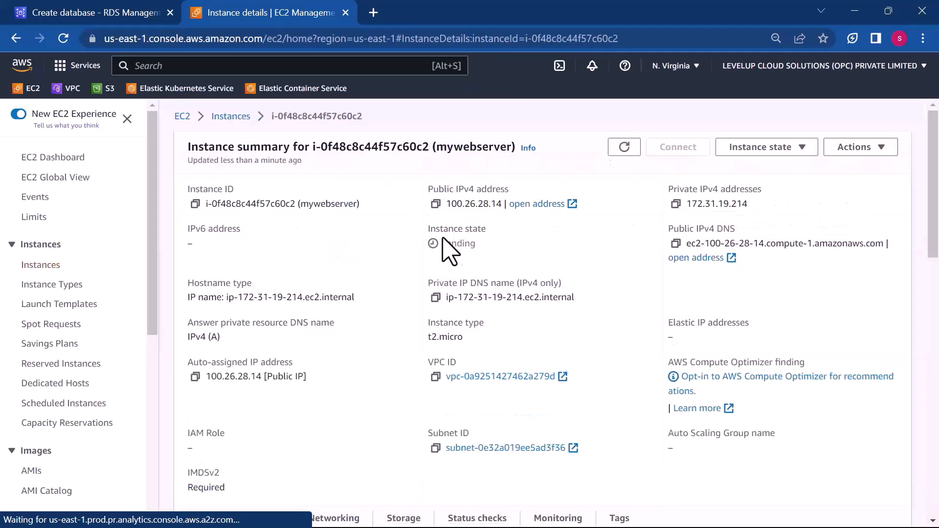
pyautogui.click(622, 147)
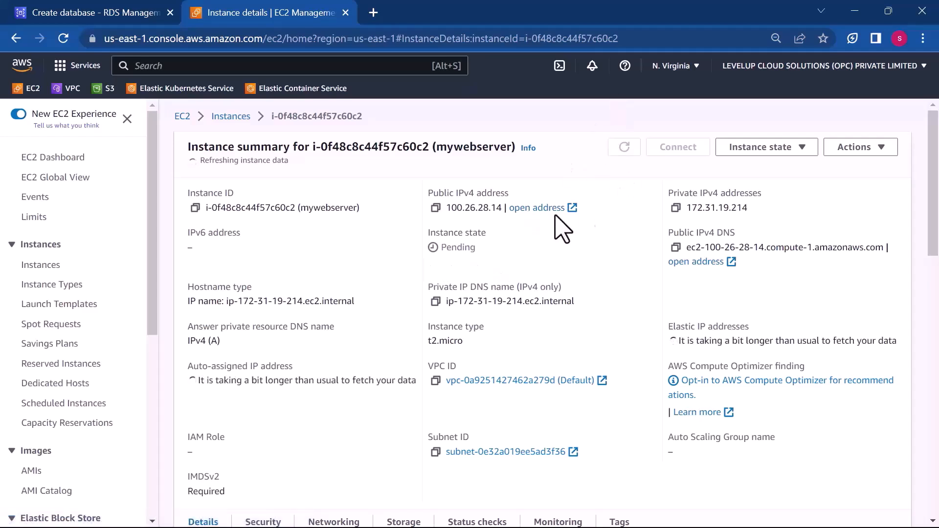
pyautogui.click(623, 148)
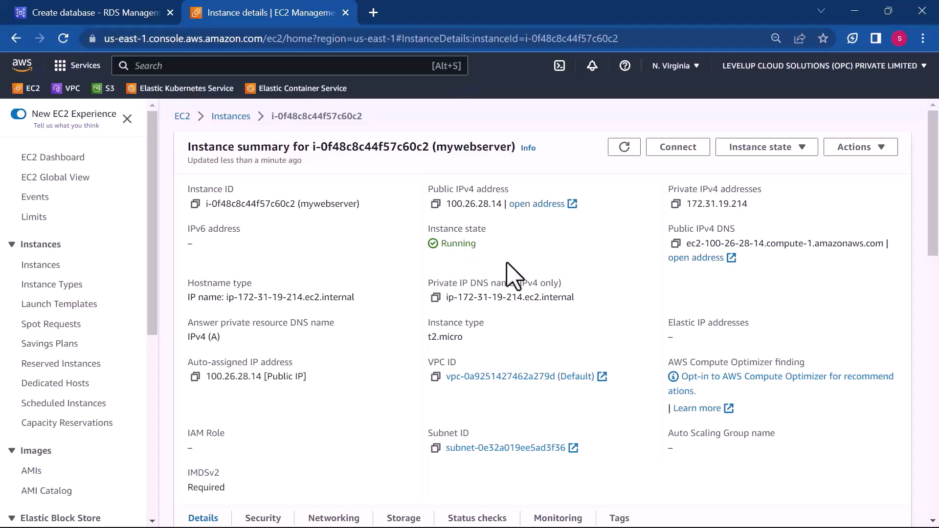
# Return to the RDS database creation form and re-enter the master password in the confirmation field.
pyautogui.click(102, 23)
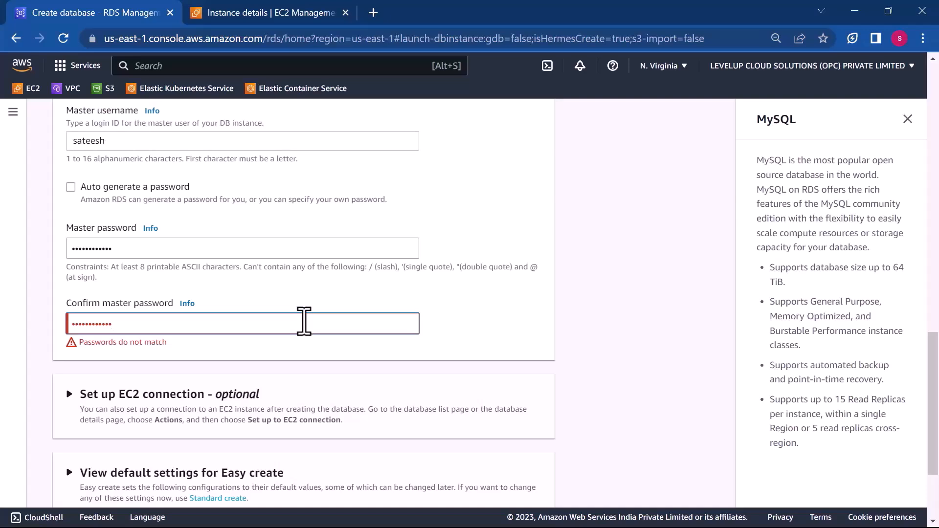
pyautogui.press('BackSpace')
pyautogui.press('BackSpace')
pyautogui.press('BackSpace')
pyautogui.press('BackSpace')
pyautogui.press('BackSpace')
pyautogui.press('BackSpace')
pyautogui.press('BackSpace')
pyautogui.press('BackSpace')
pyautogui.press('BackSpace')
pyautogui.press('BackSpace')
pyautogui.press('BackSpace')
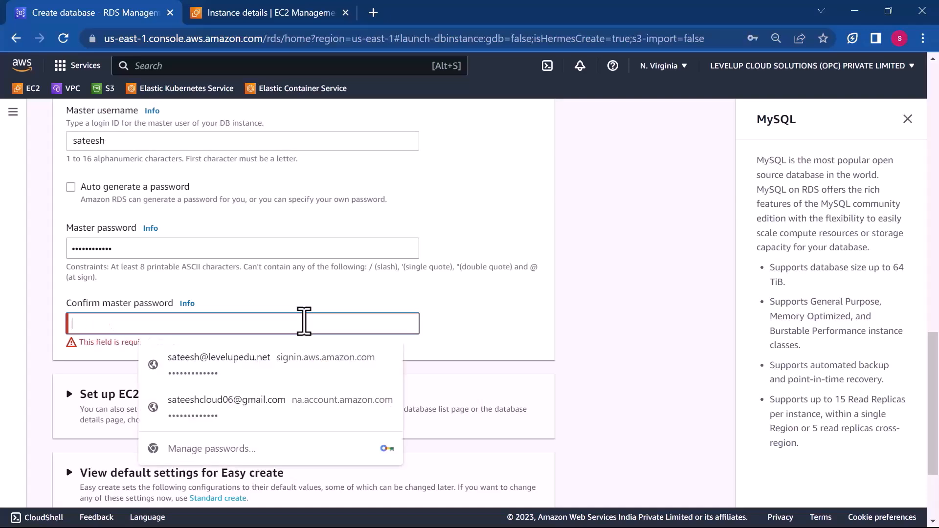
pyautogui.write('s')
pyautogui.write('•••••••••••')
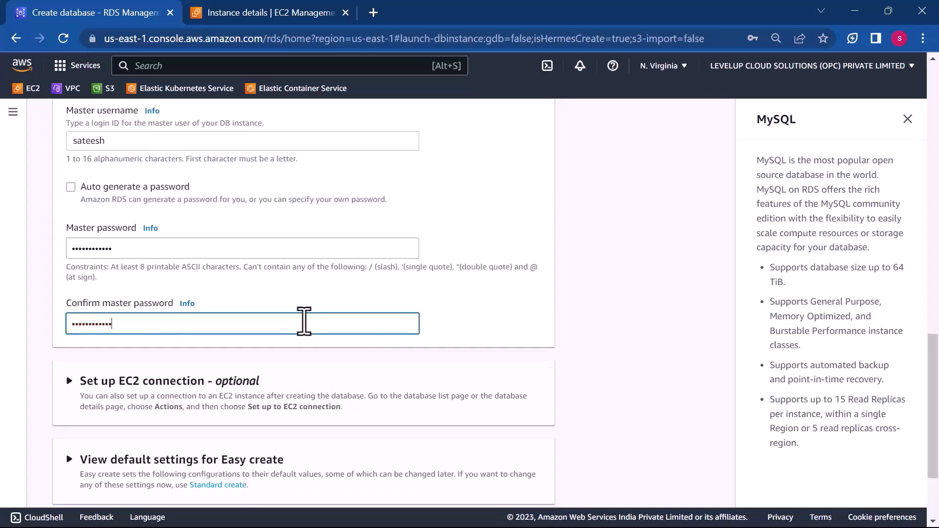
# Set the database to connect to an EC2 compute resource and choose mywebserver as the EC2 instance.
pyautogui.scroll(-3, 304, 322)
pyautogui.click(64, 258)
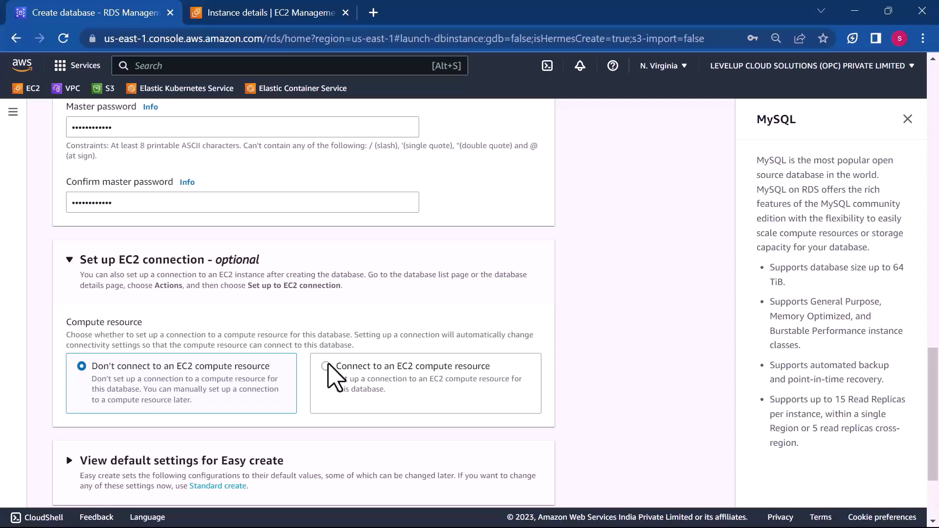
pyautogui.click(329, 367)
pyautogui.scroll(-2, 331, 377)
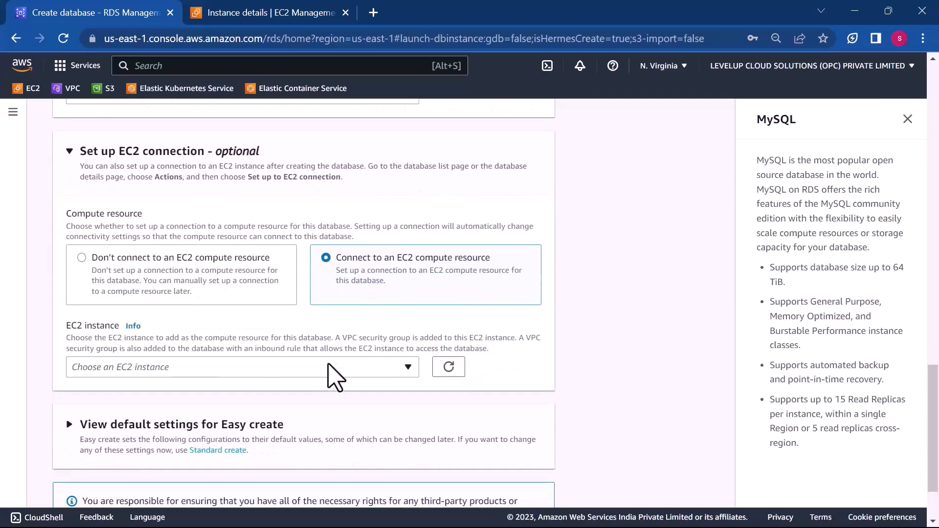
pyautogui.click(318, 368)
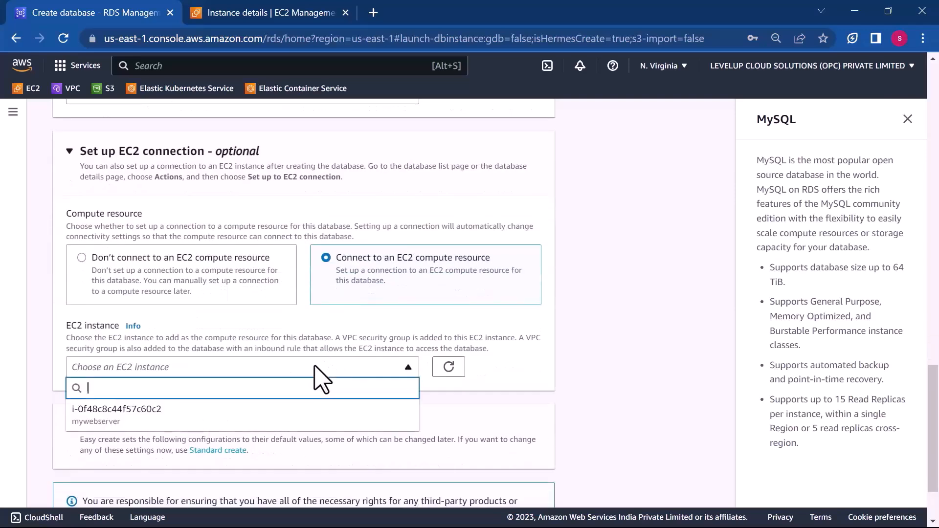
pyautogui.click(142, 417)
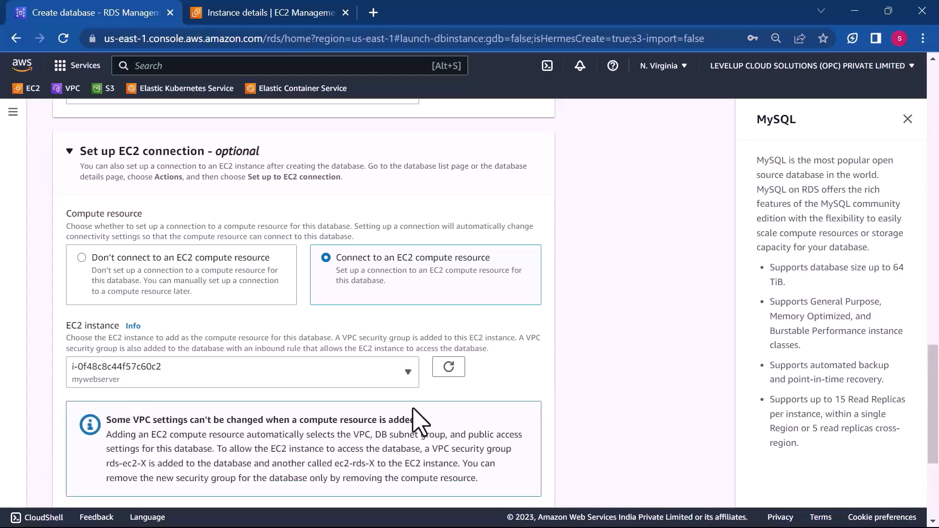
# Review the default settings for Easy create and create the database.
pyautogui.scroll(-4, 413, 421)
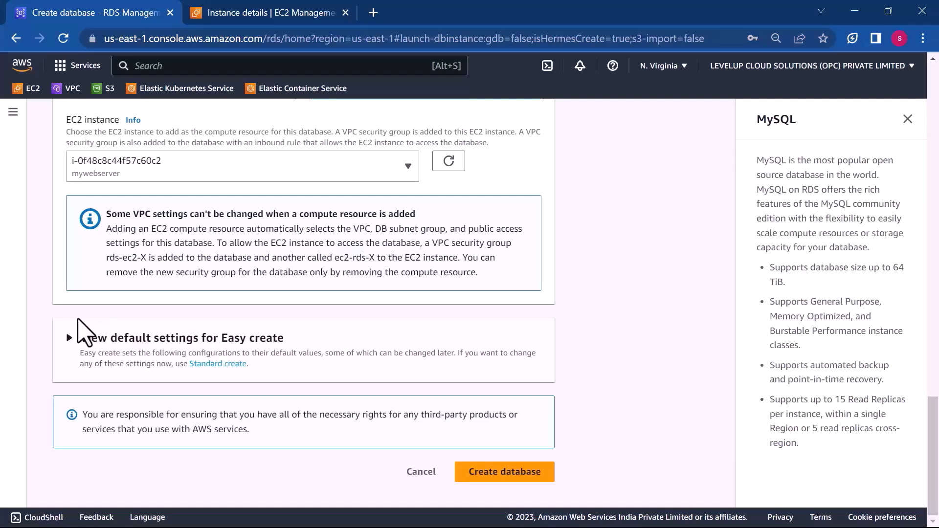
pyautogui.click(69, 341)
pyautogui.scroll(-10, 237, 360)
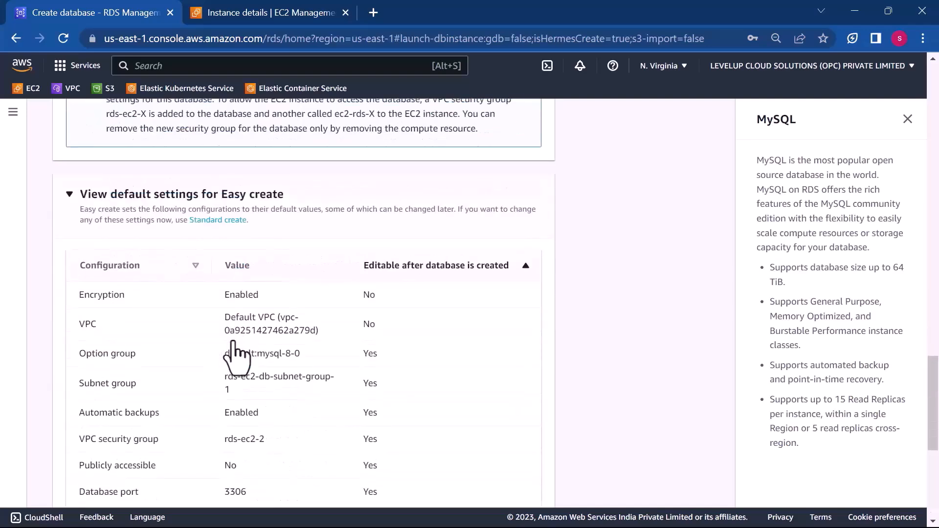
pyautogui.click(488, 474)
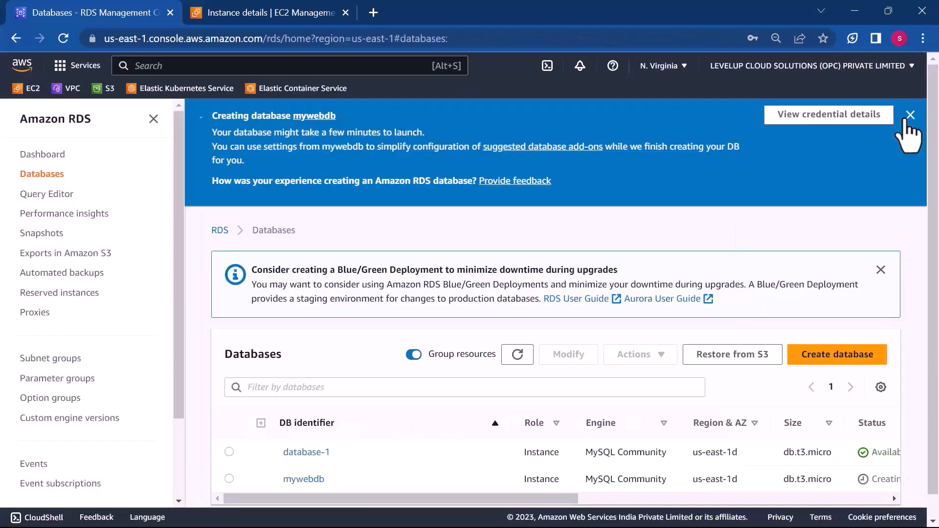
# Dismiss the database creation notice and check the entry for mywebdb across the columns of the databases list.
pyautogui.click(911, 116)
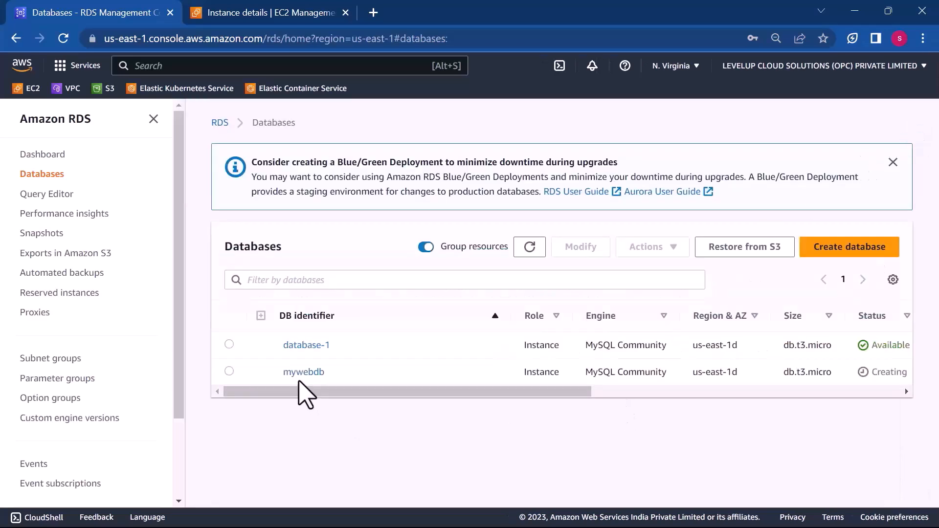
pyautogui.moveTo(304, 388); pyautogui.dragTo(375, 407)
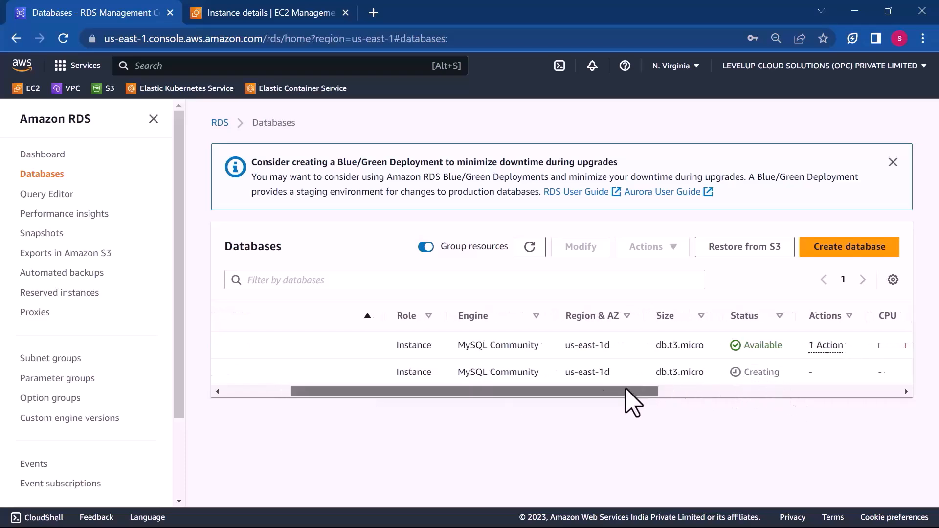
pyautogui.moveTo(643, 401); pyautogui.dragTo(562, 398)
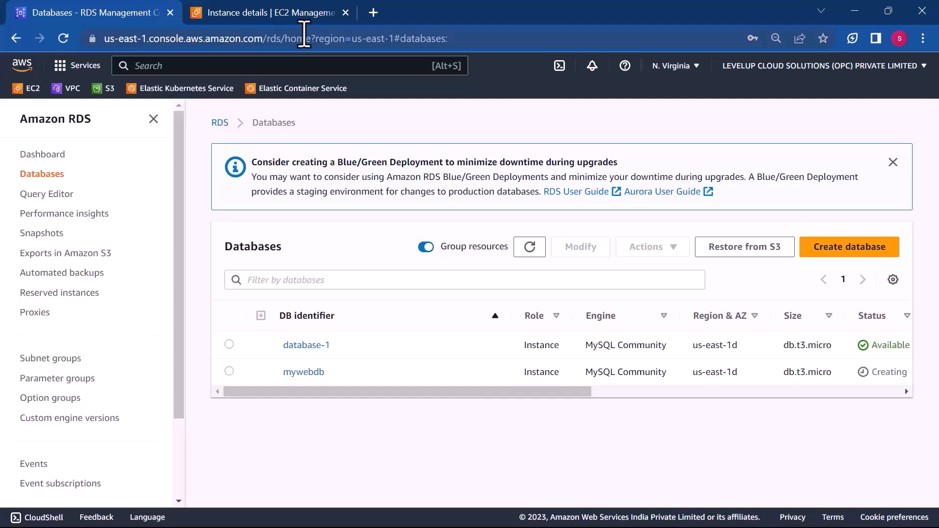
# Connect to mywebserver through EC2 Instance Connect as ec2-user and switch to root with "sudo su".
pyautogui.click(273, 12)
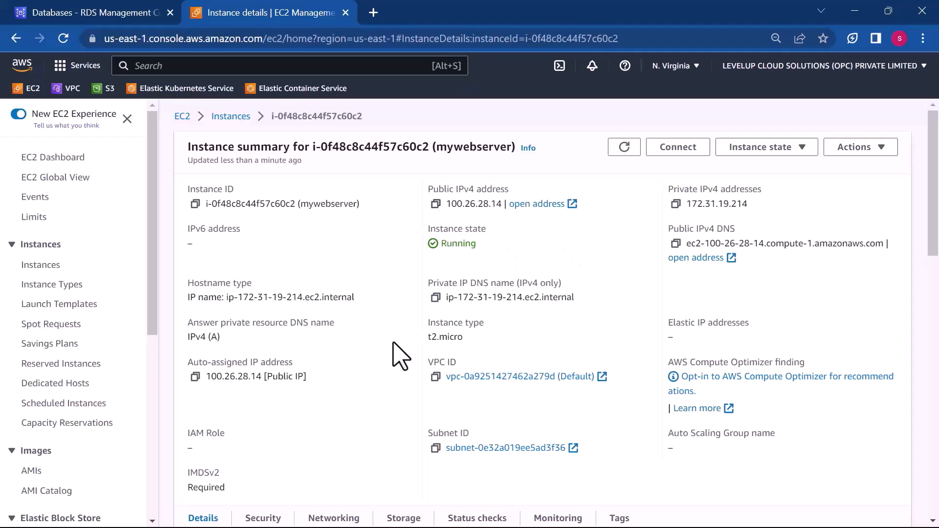
pyautogui.click(677, 148)
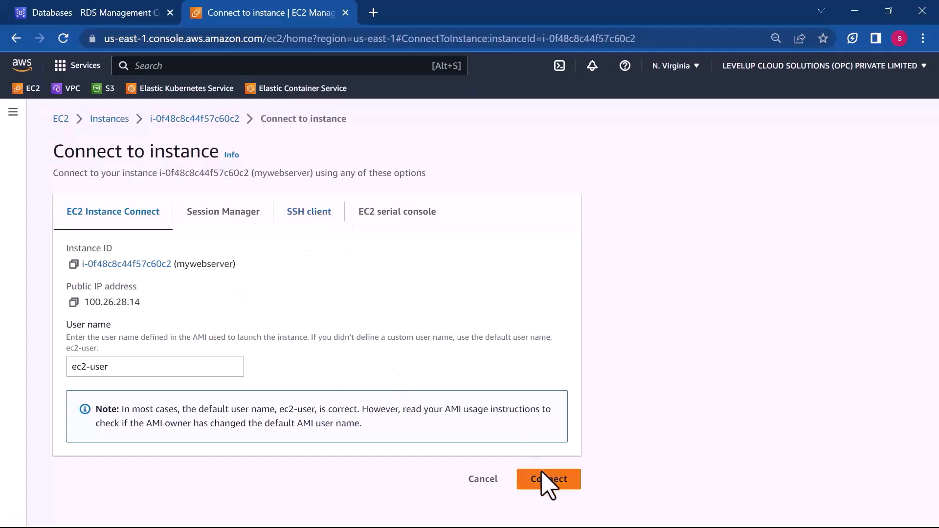
pyautogui.click(546, 482)
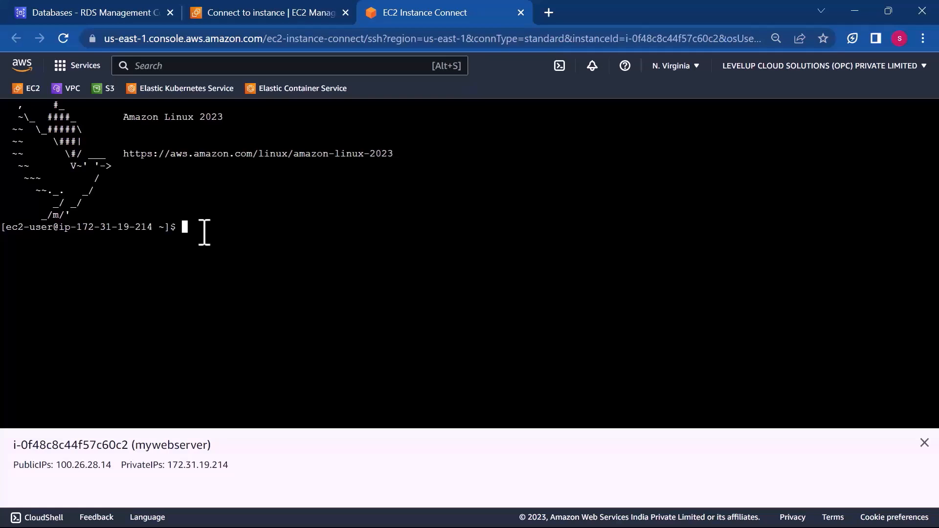
pyautogui.write('sudo su')
pyautogui.press('Return')
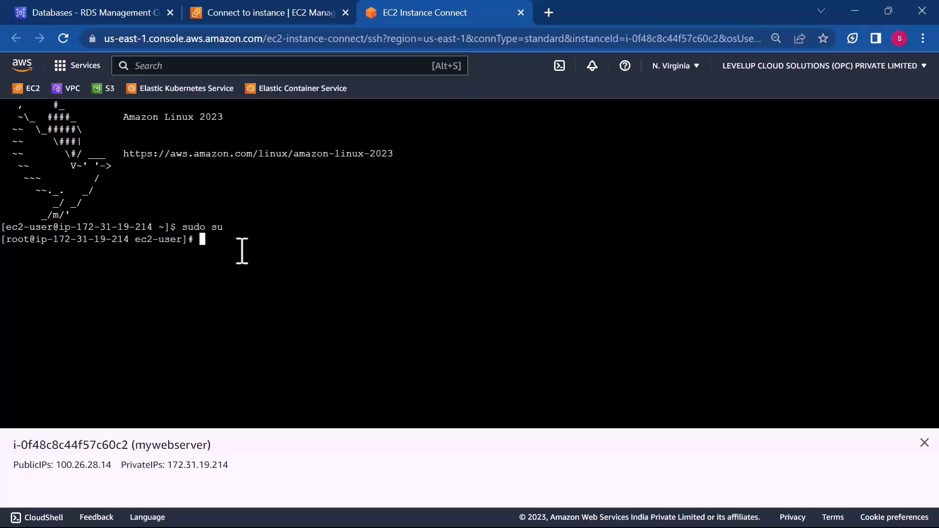
pyautogui.write('sudo')
pyautogui.press('BackSpace')
pyautogui.press('BackSpace')
pyautogui.press('BackSpace')
pyautogui.press('BackSpace')
# Change to the root directory with "cd /" and clear the terminal.
pyautogui.write('cd /')
pyautogui.press('Return')
pyautogui.write('clear')
pyautogui.press('Return')
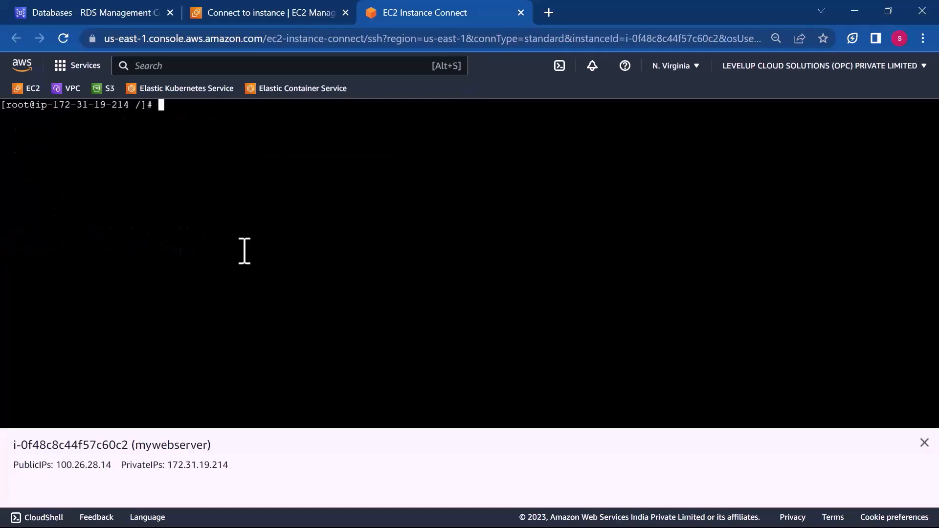
# Update all installed packages on the server with "sudo dnf update -y".
pyautogui.write('sudo dnf update -y')
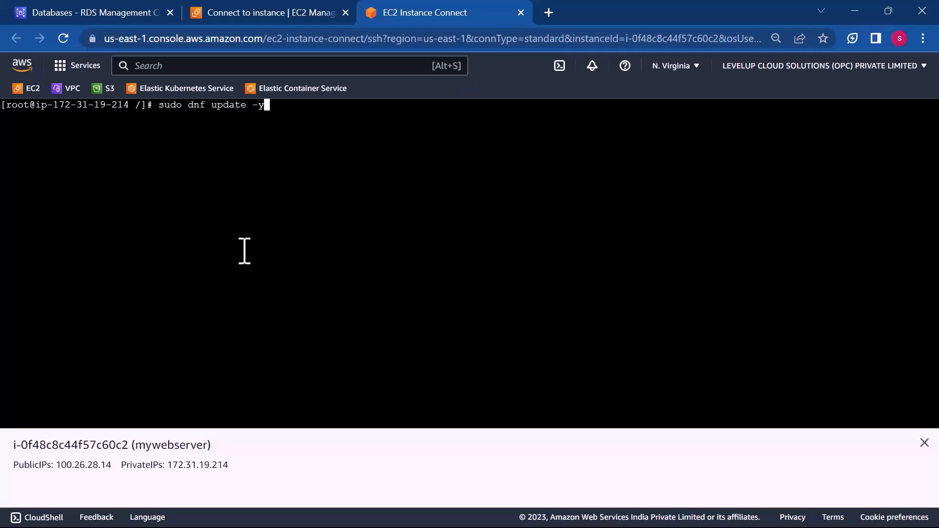
pyautogui.press('Return')
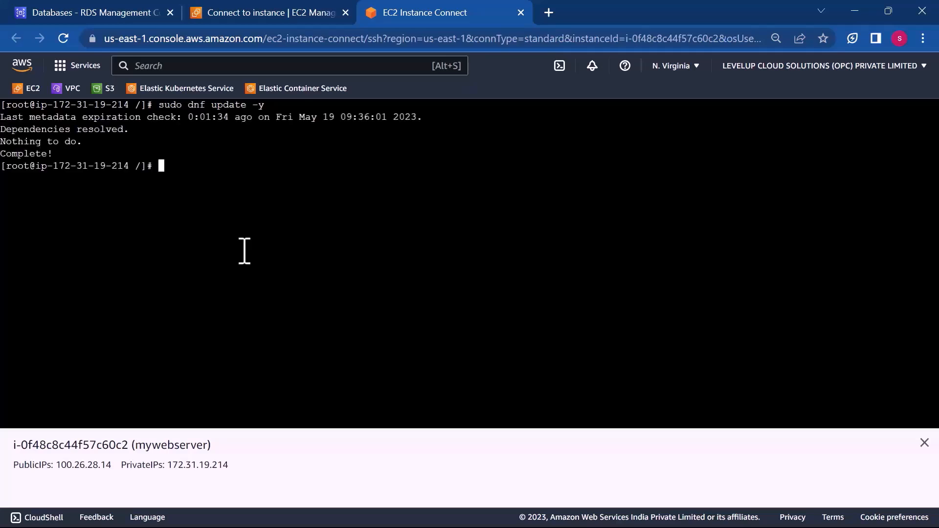
pyautogui.click(796, 28)
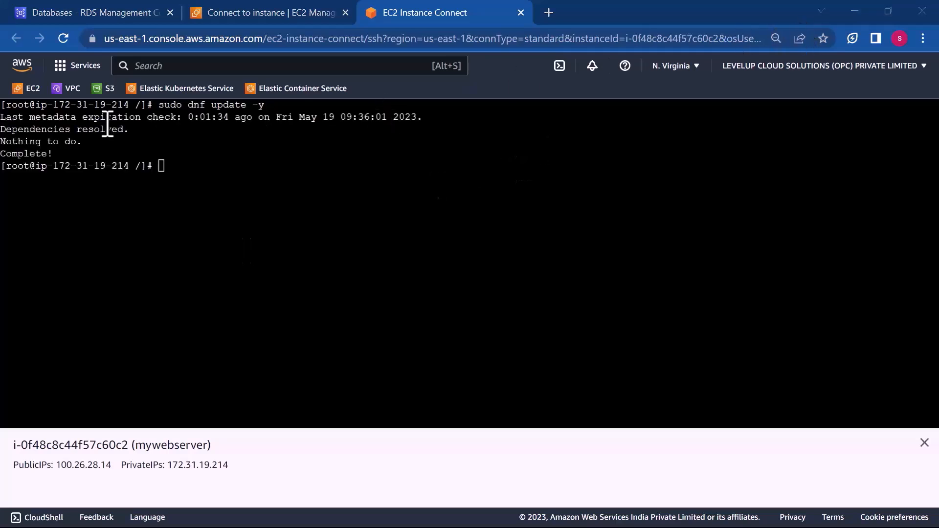
# Try to install the web server packages with "sudo dnf install -y httpd php-mysql mariadb105".
pyautogui.click(240, 185)
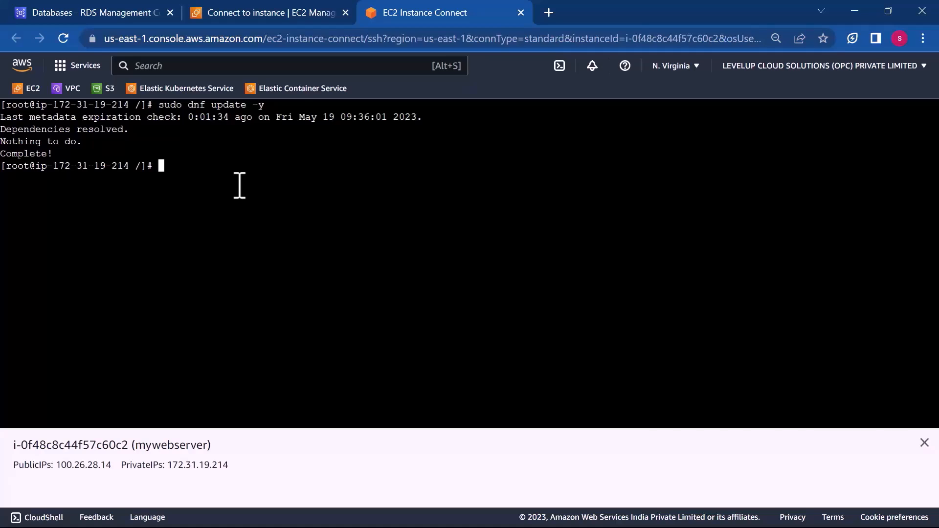
pyautogui.write('sudo dnf install -y httpd')
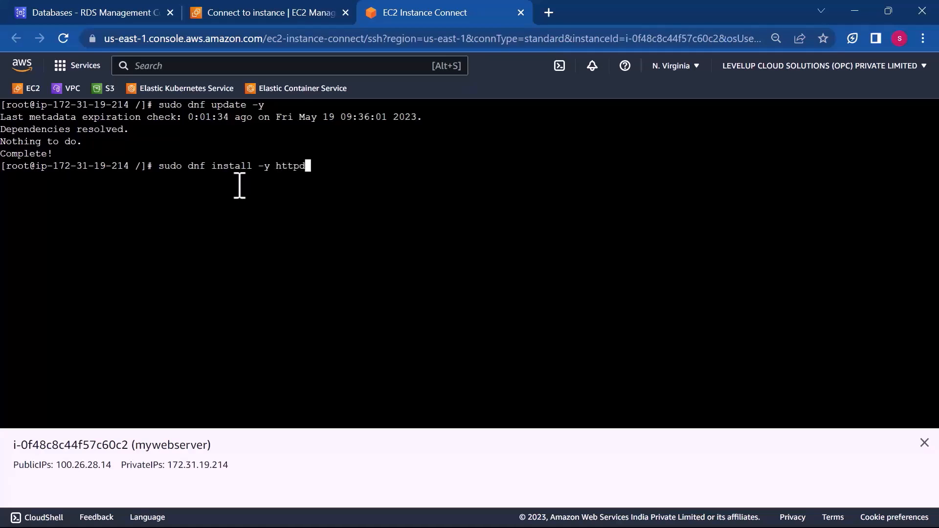
pyautogui.write(' php ')
pyautogui.write('mysql maria')
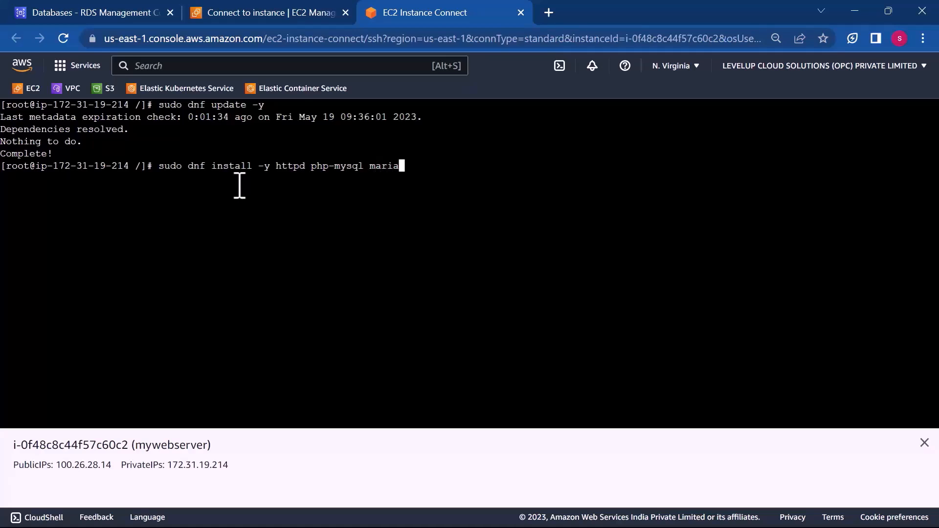
pyautogui.write('db105')
pyautogui.press('Return')
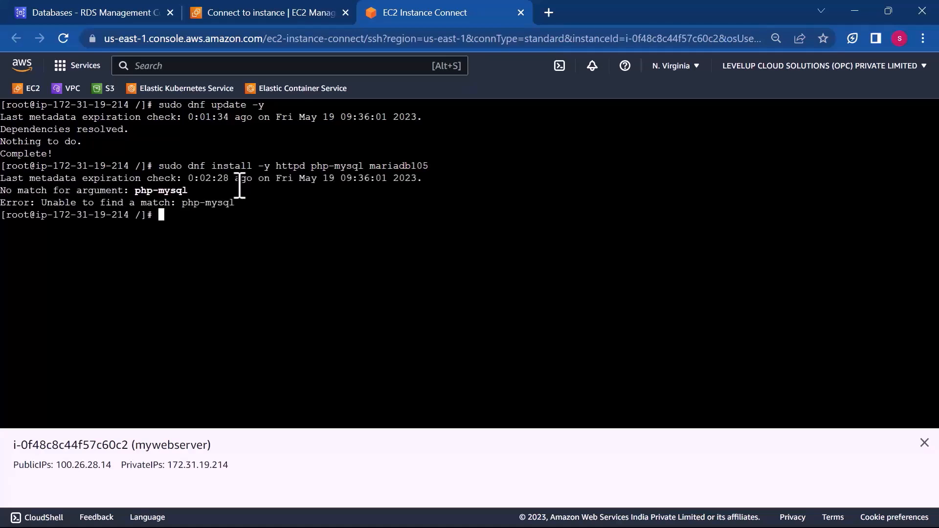
pyautogui.click(800, 31)
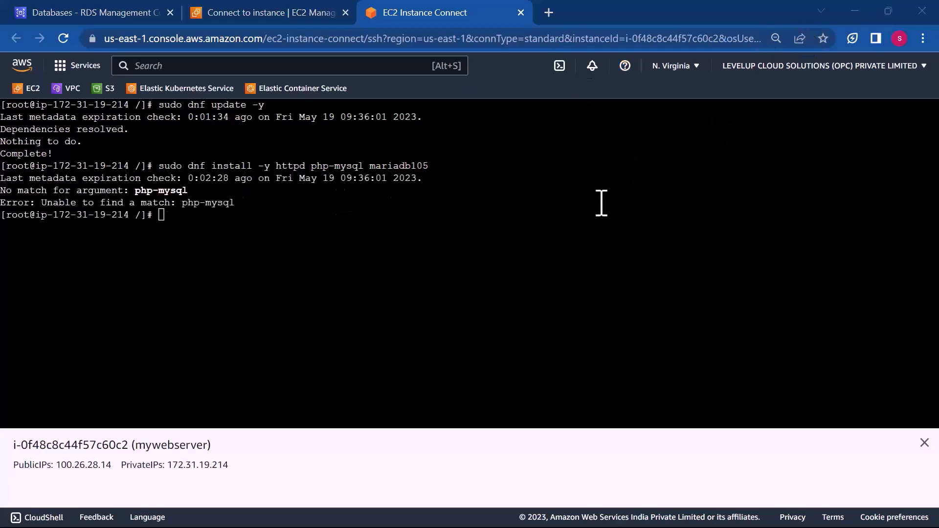
# Correct the PHP package name to php-mysqli and run "sudo dnf install -y httpd php-mysqli mariadb105".
pyautogui.click(519, 219)
pyautogui.press('Up')
pyautogui.press('Left')
pyautogui.press('Left')
pyautogui.press('Left')
pyautogui.press('Left')
pyautogui.press('Left')
pyautogui.press('Left')
pyautogui.press('Left')
pyautogui.press('Left')
pyautogui.press('Left')
pyautogui.press('Left')
pyautogui.press('Left')
pyautogui.write('i')
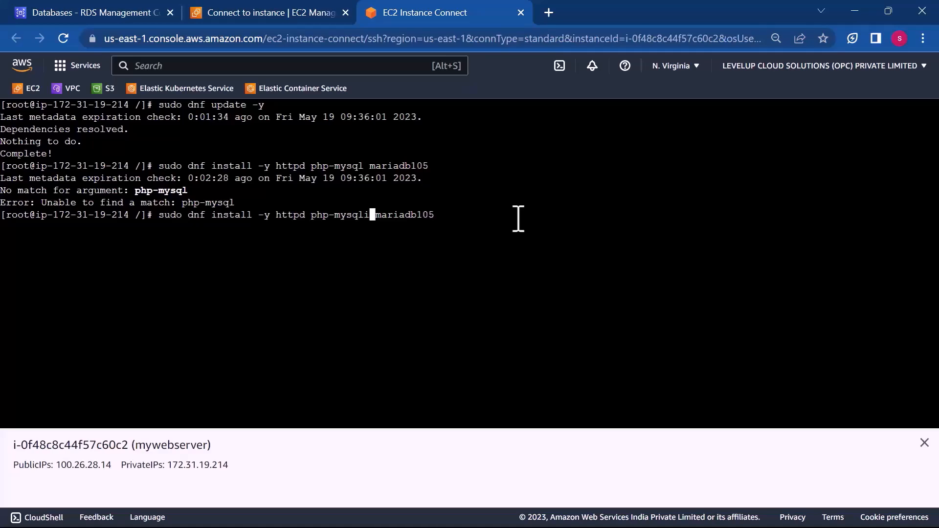
pyautogui.press('Return')
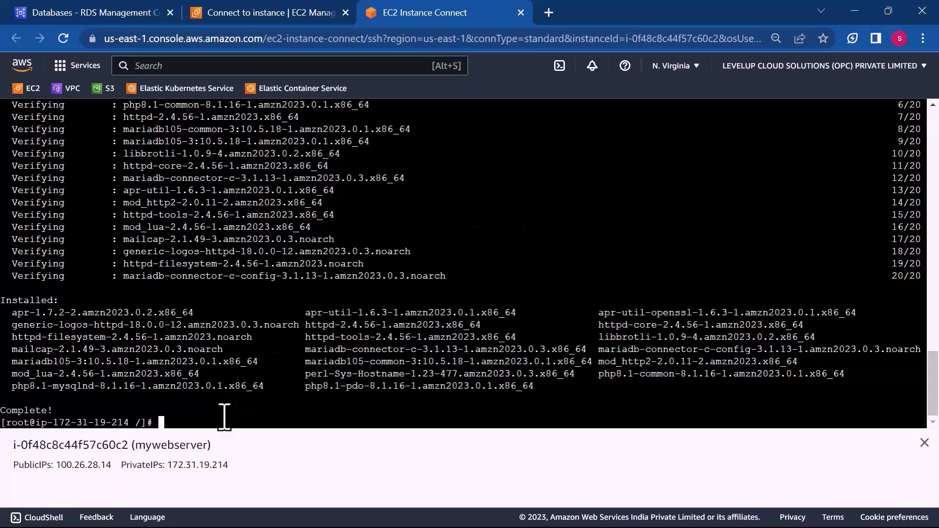
# Start the Apache web server with "sudo systemctl start httpd".
pyautogui.write('sudo systemctl start httpd')
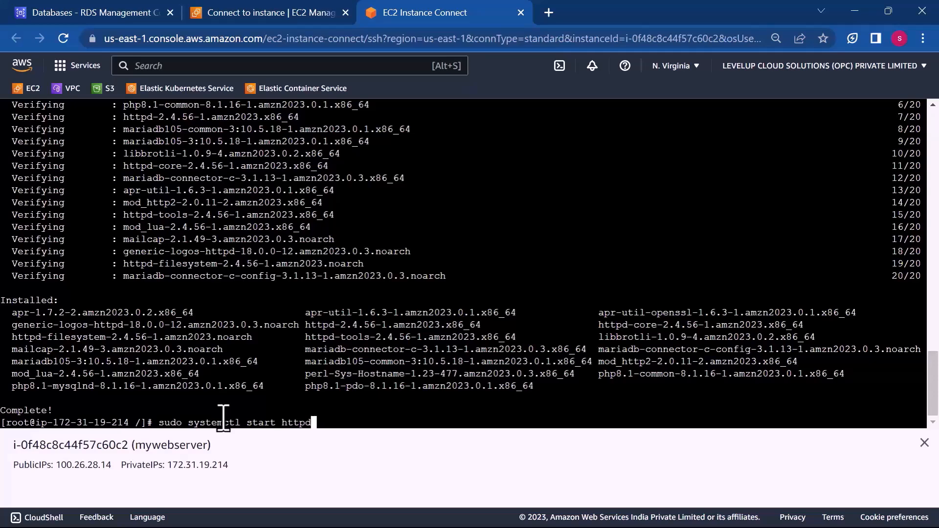
pyautogui.press('Return')
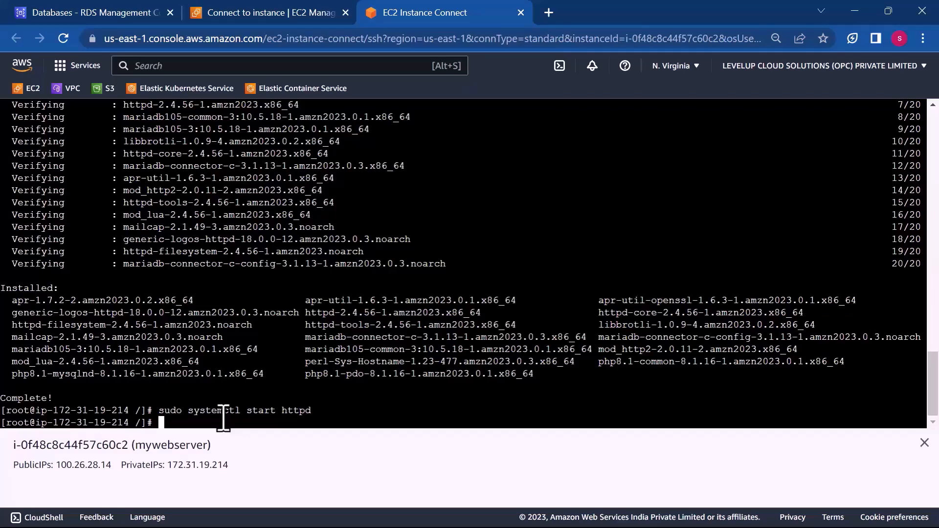
# Set Apache to start at boot with "sudo systemctl enable httpd".
pyautogui.press('Up')
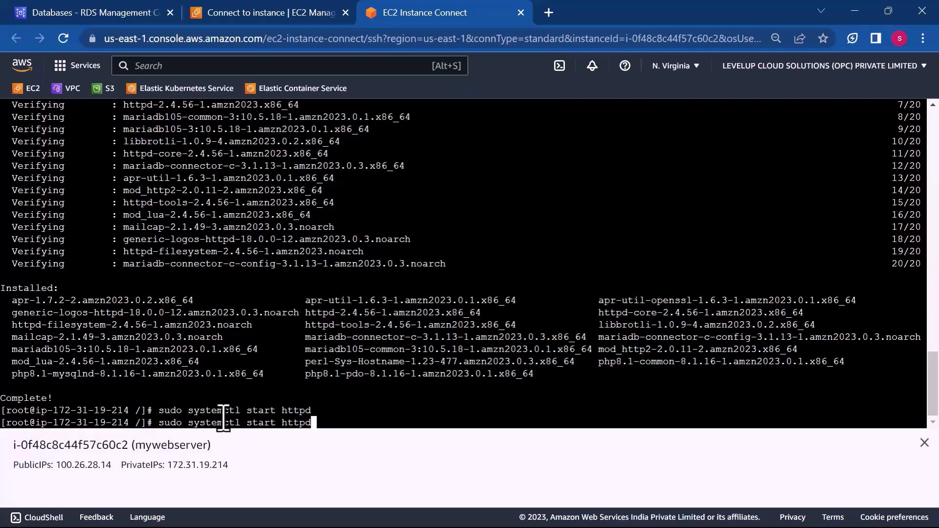
pyautogui.press('Left')
pyautogui.press('Left')
pyautogui.press('Left')
pyautogui.press('Left')
pyautogui.press('Left')
pyautogui.press('Left')
pyautogui.press('BackSpace')
pyautogui.press('BackSpace')
pyautogui.press('BackSpace')
pyautogui.press('BackSpace')
pyautogui.press('BackSpace')
pyautogui.write('enbale')
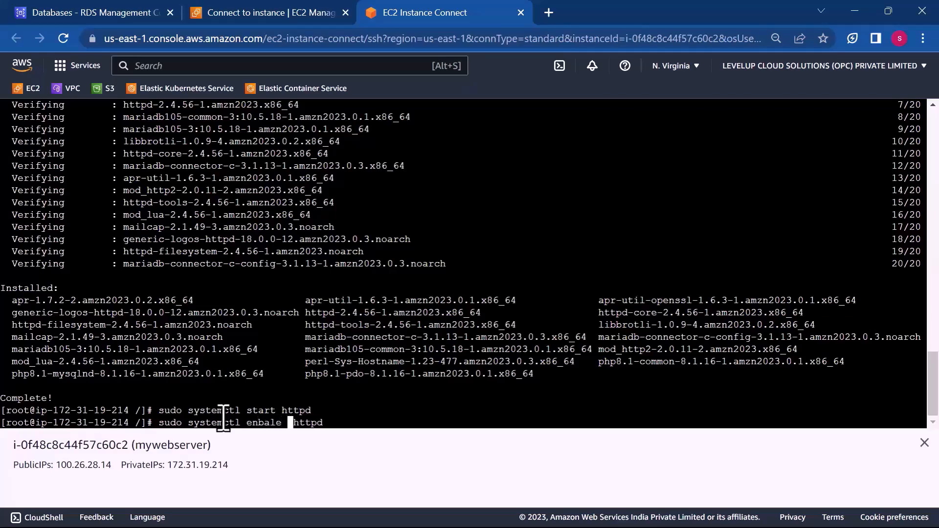
pyautogui.press('BackSpace')
pyautogui.press('BackSpace')
pyautogui.press('BackSpace')
pyautogui.press('BackSpace')
pyautogui.press('BackSpace')
pyautogui.write('able')
pyautogui.press('Return')
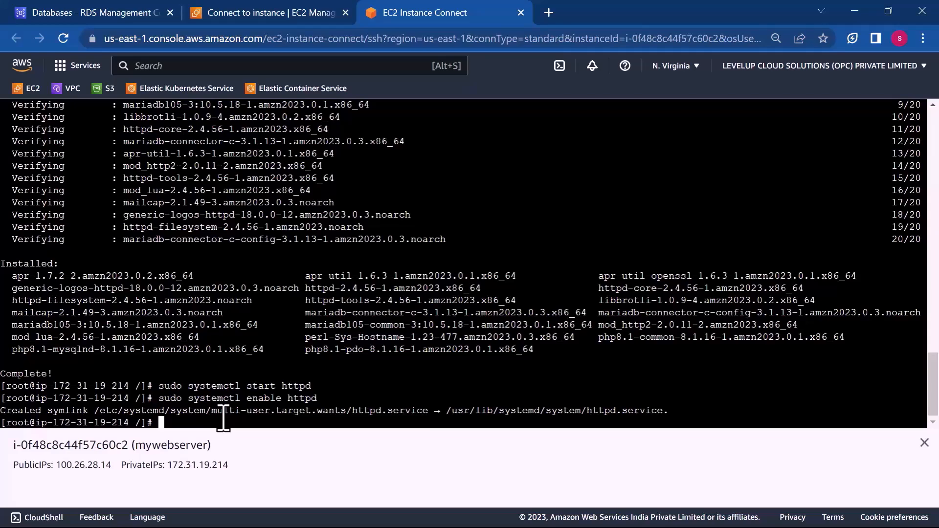
# Add ec2-user to the apache group with "sudo usermod -a -G apache ec2-user".
pyautogui.write('sudo usermod -a -G apac')
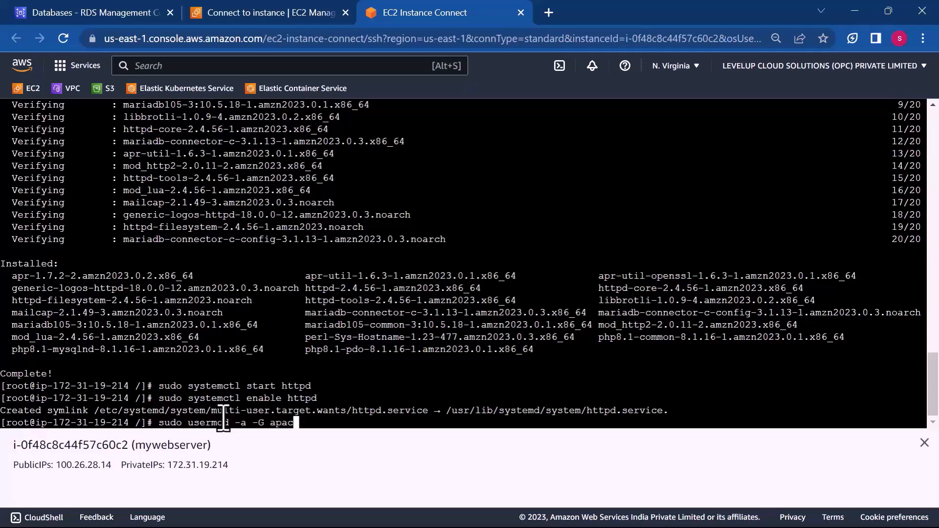
pyautogui.write('he ec2-user')
pyautogui.press('Return')
# Exit the root shell back to ec2-user and list that user's groups with "groups".
pyautogui.write('exit')
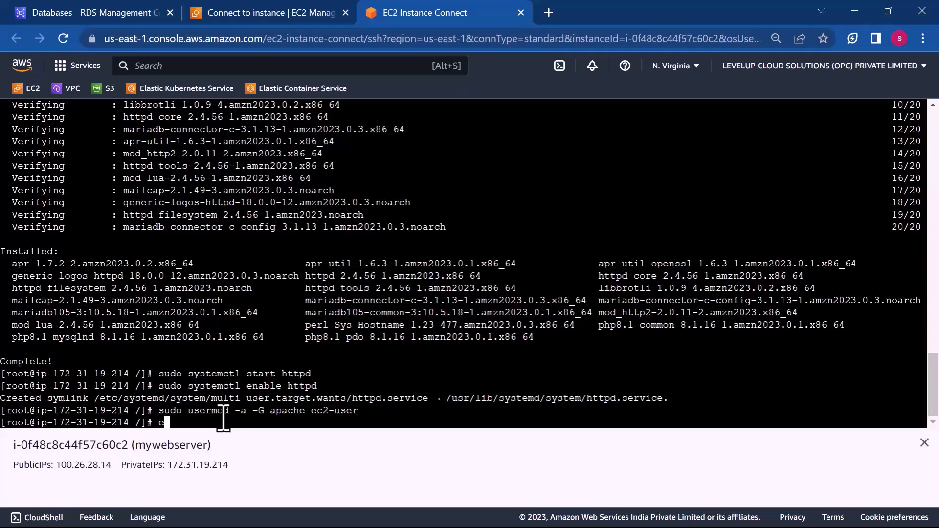
pyautogui.press('Return')
pyautogui.write('groups')
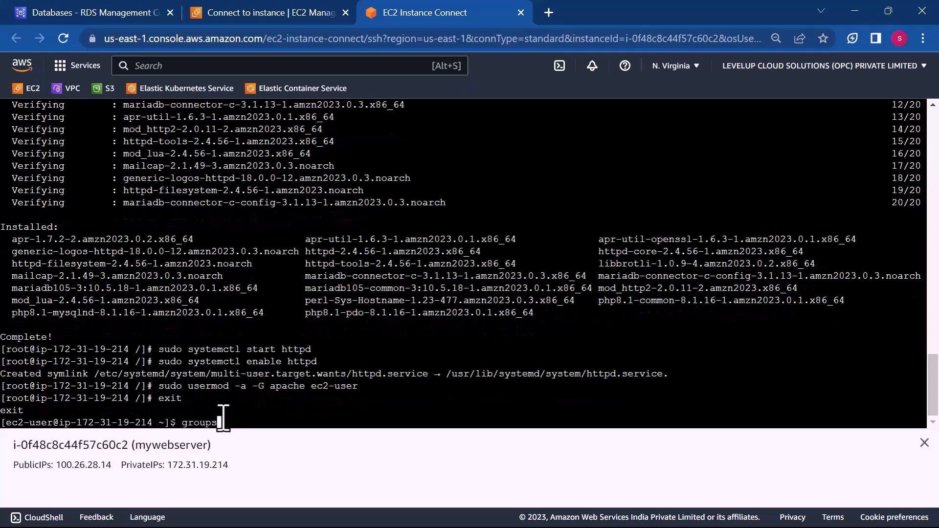
pyautogui.press('Return')
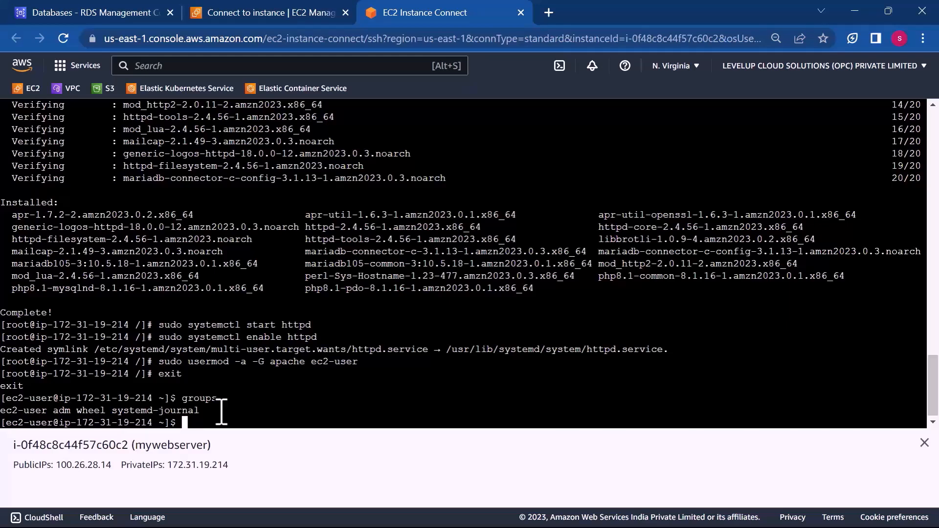
# Give ec2-user and the apache group ownership of the web directory with "sudo chown -R ec2-user:apache /var/www".
pyautogui.write('sudp')
pyautogui.press('BackSpace')
pyautogui.press('BackSpace')
pyautogui.write('o chown -R ec2-user')
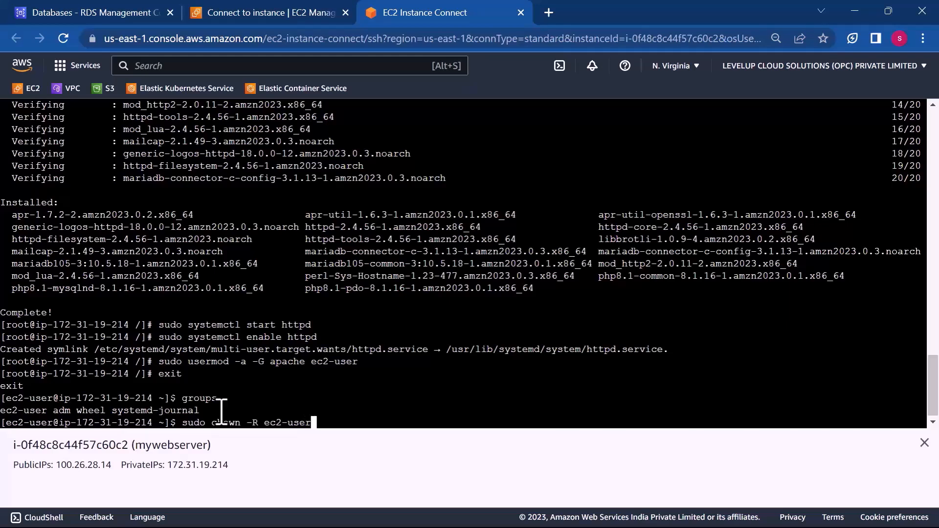
pyautogui.write(':apache /var/www')
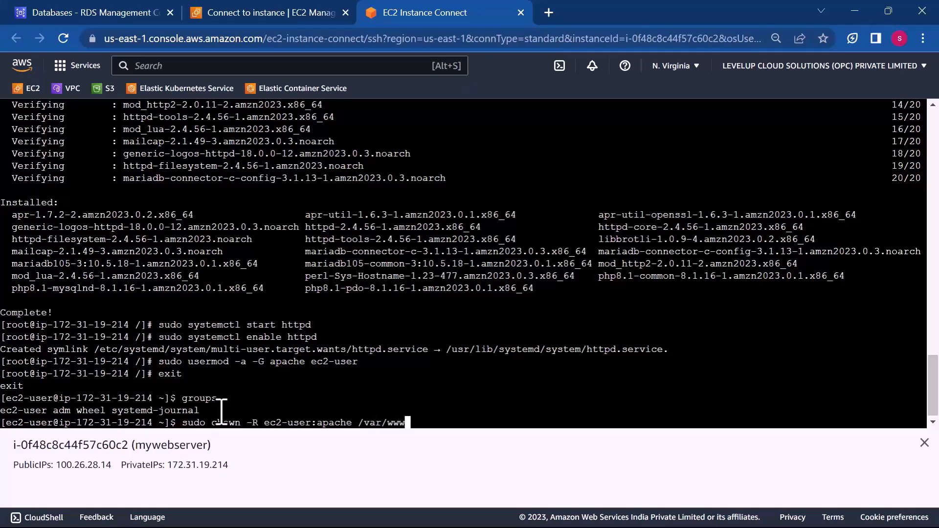
pyautogui.press('Return')
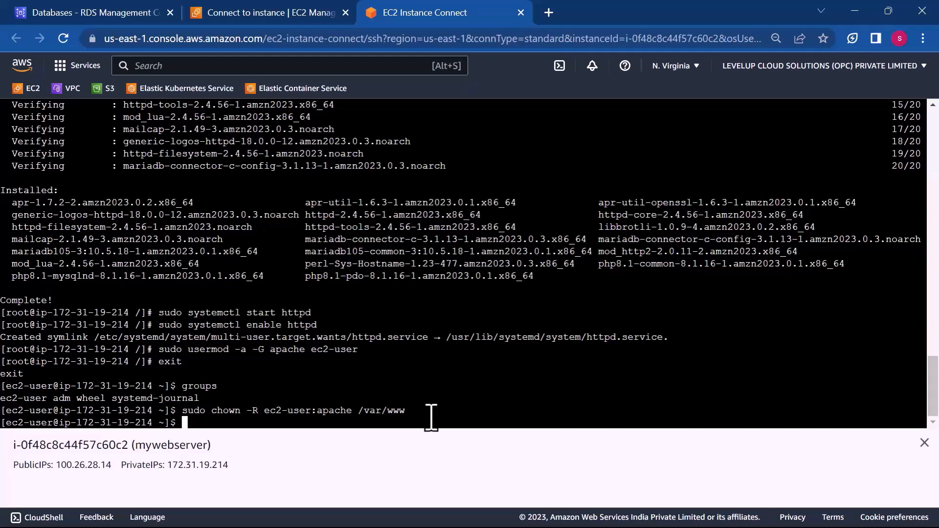
# Set the permissions of the web directory with "sudo chmod 2775 /var/www".
pyautogui.press('Up')
pyautogui.press('Left')
pyautogui.press('Left')
pyautogui.press('Left')
pyautogui.press('Left')
pyautogui.press('Left')
pyautogui.press('Left')
pyautogui.press('Left')
pyautogui.press('Left')
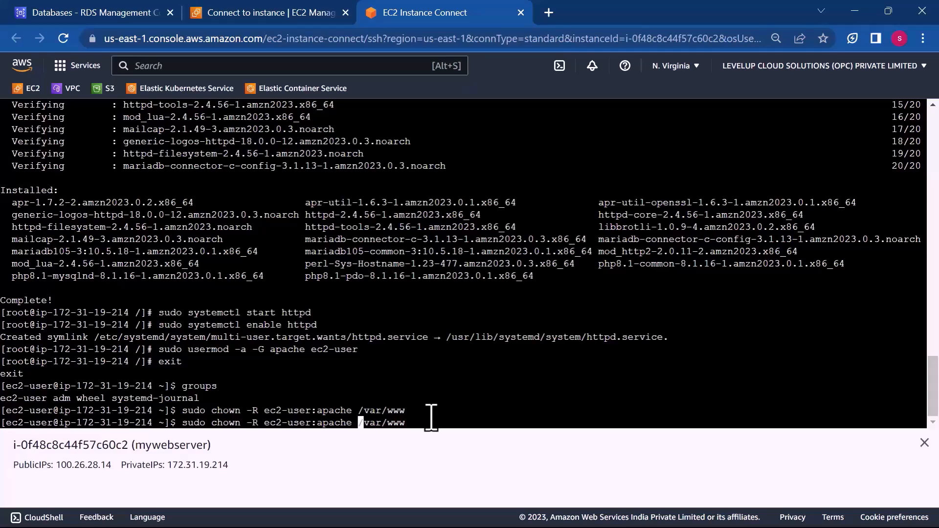
pyautogui.press('BackSpace')
pyautogui.press('BackSpace')
pyautogui.press('BackSpace')
pyautogui.press('BackSpace')
pyautogui.press('BackSpace')
pyautogui.press('BackSpace')
pyautogui.press('BackSpace')
pyautogui.press('BackSpace')
pyautogui.press('BackSpace')
pyautogui.press('BackSpace')
pyautogui.press('BackSpace')
pyautogui.press('BackSpace')
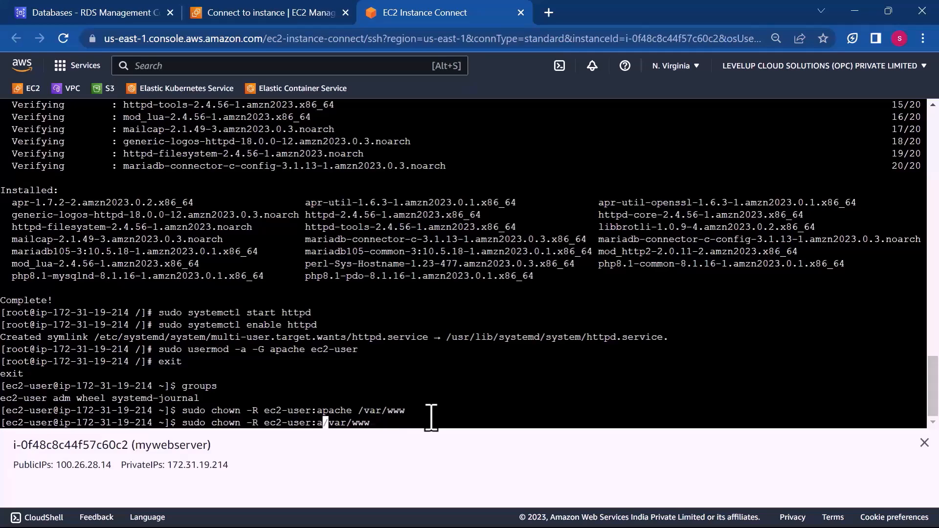
pyautogui.press('BackSpace')
pyautogui.press('BackSpace')
pyautogui.press('BackSpace')
pyautogui.press('BackSpace')
pyautogui.press('BackSpace')
pyautogui.press('BackSpace')
pyautogui.press('BackSpace')
pyautogui.press('BackSpace')
pyautogui.press('BackSpace')
pyautogui.press('BackSpace')
pyautogui.press('BackSpace')
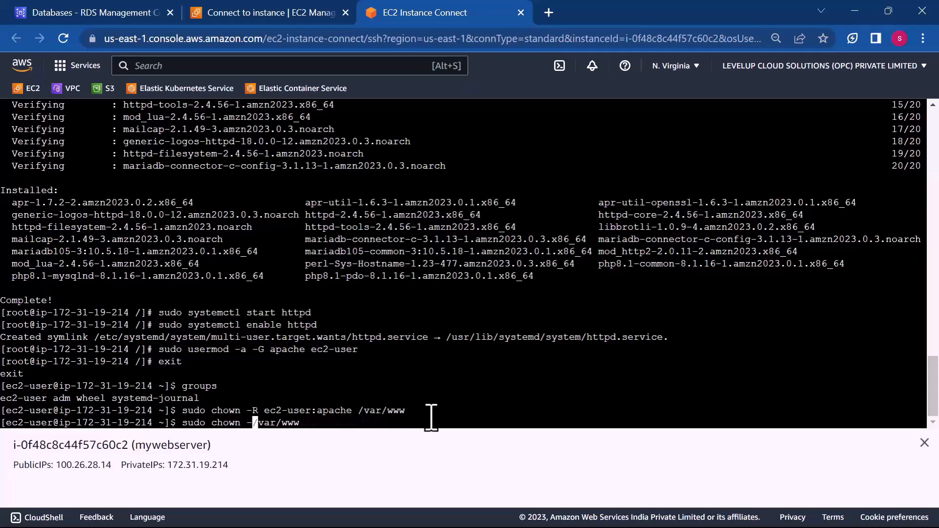
pyautogui.write('mod 2775')
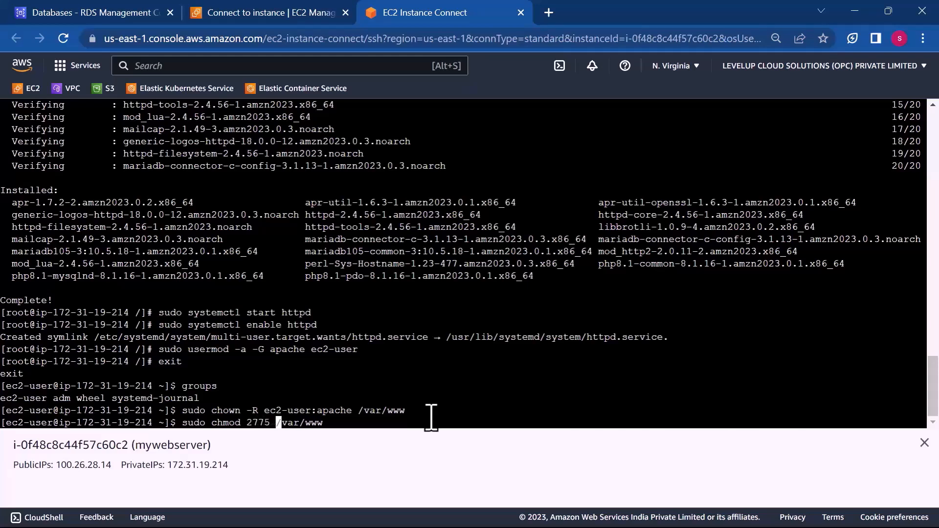
pyautogui.press('Return')
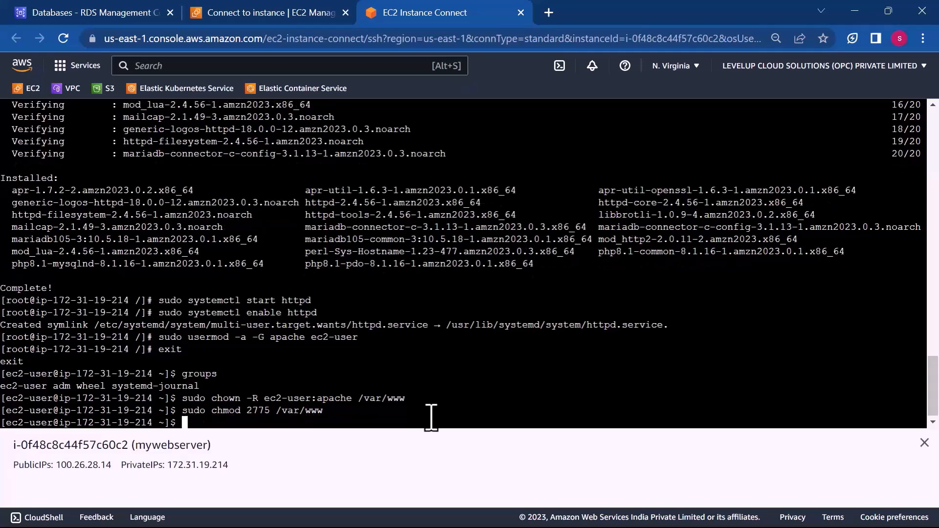
# Apply the 2775 permissions to all subdirectories with "find /var/www -type d -exec sudo chmod 2775 {} \;".
pyautogui.write('find /var/www -ty')
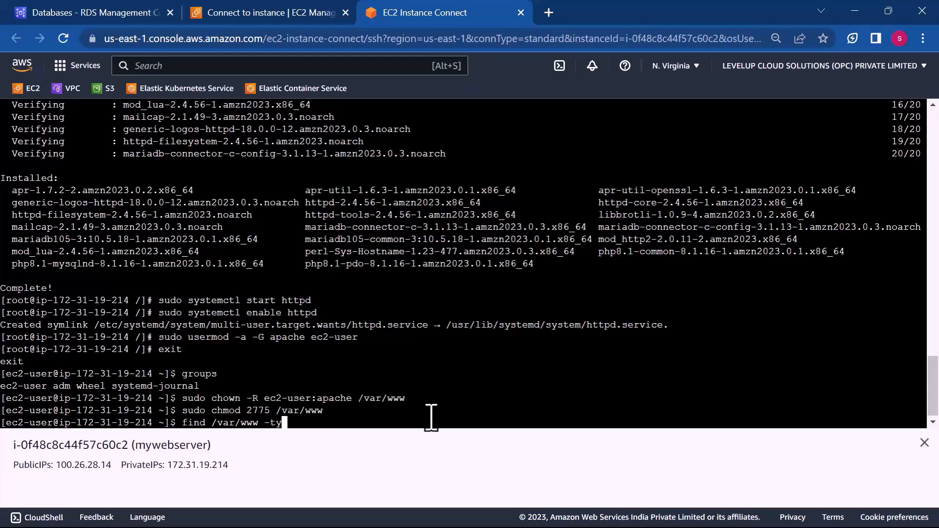
pyautogui.write('pe d -exec sud')
pyautogui.write('o cho')
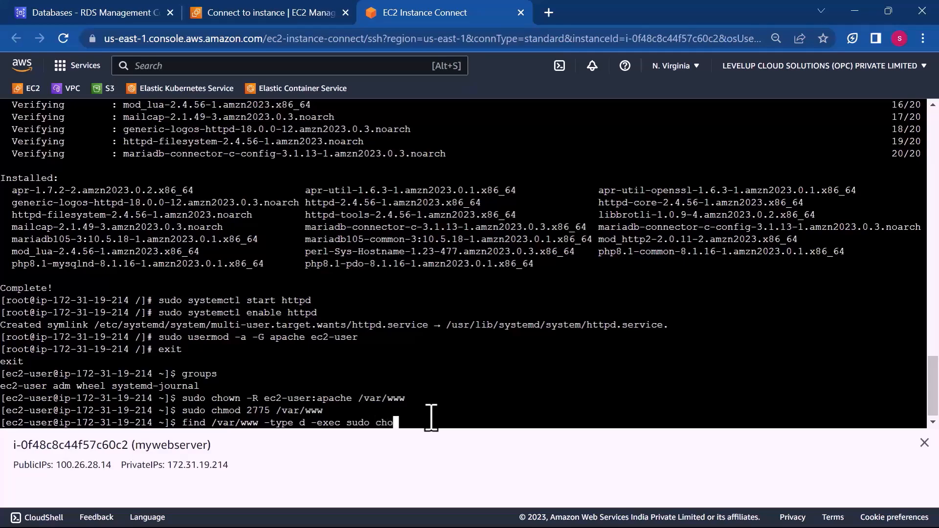
pyautogui.press('BackSpace')
pyautogui.write('mod 2775 {} \\;')
pyautogui.press('Return')
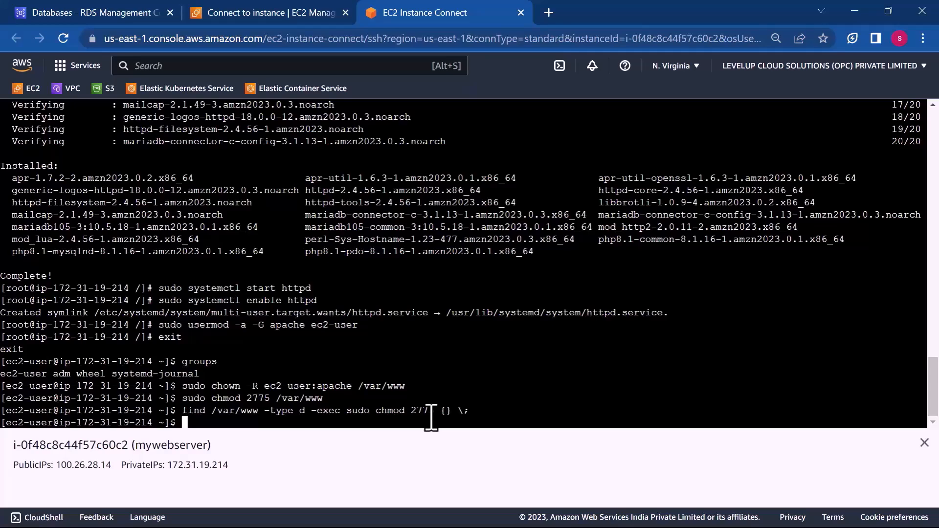
# Set 0664 permissions on all files with "find /var/www -type f -exec sudo chmod 0664 {} \;".
pyautogui.press('Up')
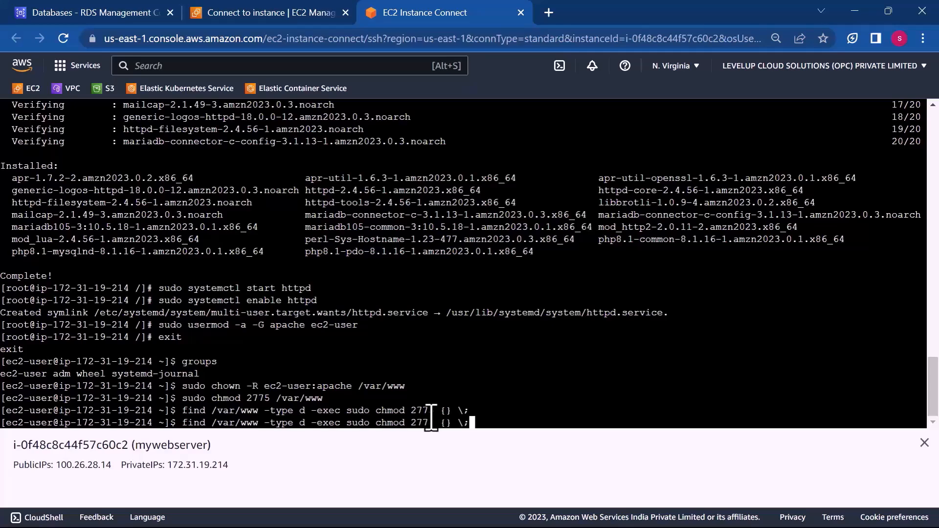
pyautogui.press('Left')
pyautogui.press('Left')
pyautogui.press('Left')
pyautogui.press('Left')
pyautogui.press('Left')
pyautogui.press('Left')
pyautogui.press('Left')
pyautogui.press('Left')
pyautogui.press('Left')
pyautogui.press('Left')
pyautogui.press('Left')
pyautogui.press('Left')
pyautogui.press('Left')
pyautogui.press('Left')
pyautogui.press('Left')
pyautogui.press('Left')
pyautogui.press('Left')
pyautogui.press('Left')
pyautogui.press('Left')
pyautogui.press('Left')
pyautogui.press('Left')
pyautogui.press('Left')
pyautogui.press('Left')
pyautogui.press('Left')
pyautogui.press('Left')
pyautogui.press('BackSpace')
pyautogui.write('f')
pyautogui.press('Right')
pyautogui.press('Right')
pyautogui.press('Right')
pyautogui.press('Right')
pyautogui.press('Right')
pyautogui.press('Right')
pyautogui.press('Right')
pyautogui.press('Right')
pyautogui.press('Right')
pyautogui.press('Right')
pyautogui.press('Right')
pyautogui.press('Right')
pyautogui.press('Right')
pyautogui.press('Right')
pyautogui.press('Right')
pyautogui.press('Right')
pyautogui.press('Right')
pyautogui.press('Right')
pyautogui.press('Right')
pyautogui.press('Right')
pyautogui.press('Right')
pyautogui.press('BackSpace')
pyautogui.press('BackSpace')
pyautogui.press('BackSpace')
pyautogui.write('066')
pyautogui.press('Return')
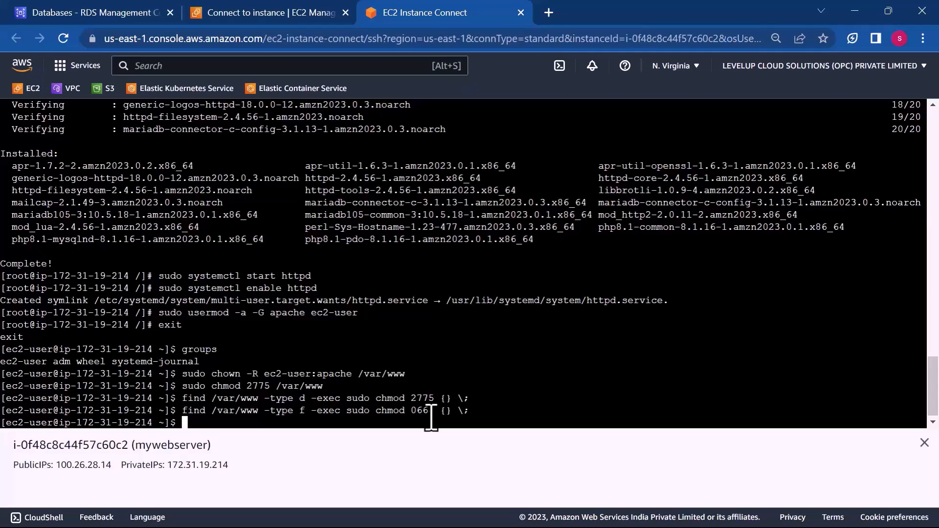
# Change to /var/www, list its contents and enter the html directory.
pyautogui.write('cd /var/www')
pyautogui.press('Return')
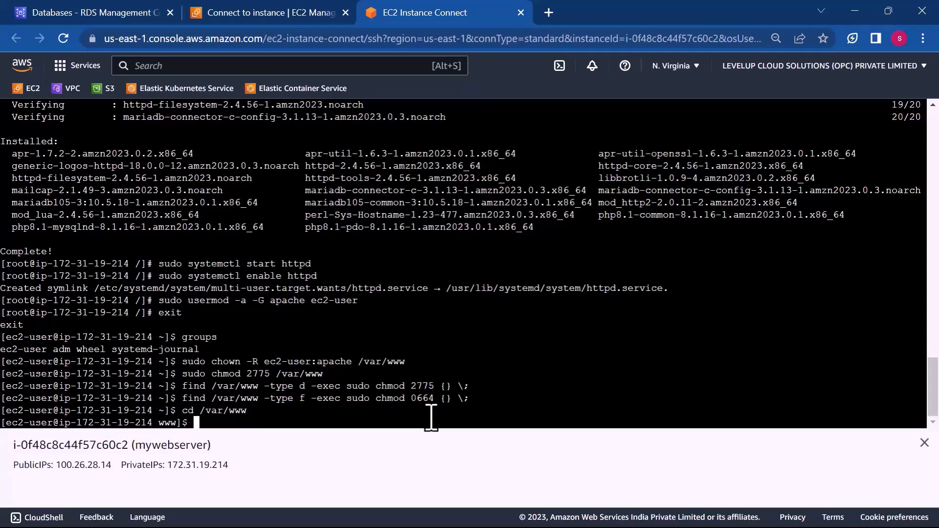
pyautogui.write('ls')
pyautogui.press('Return')
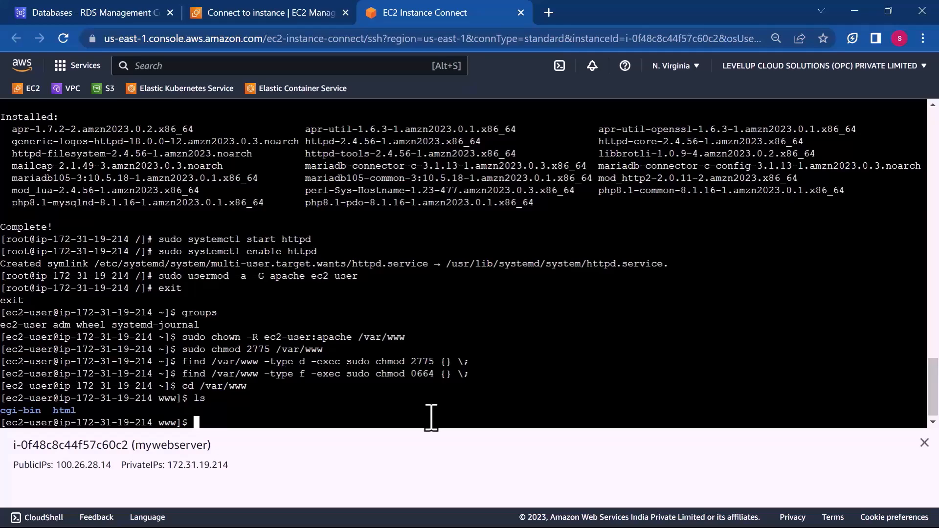
pyautogui.write('cd html')
pyautogui.press('Return')
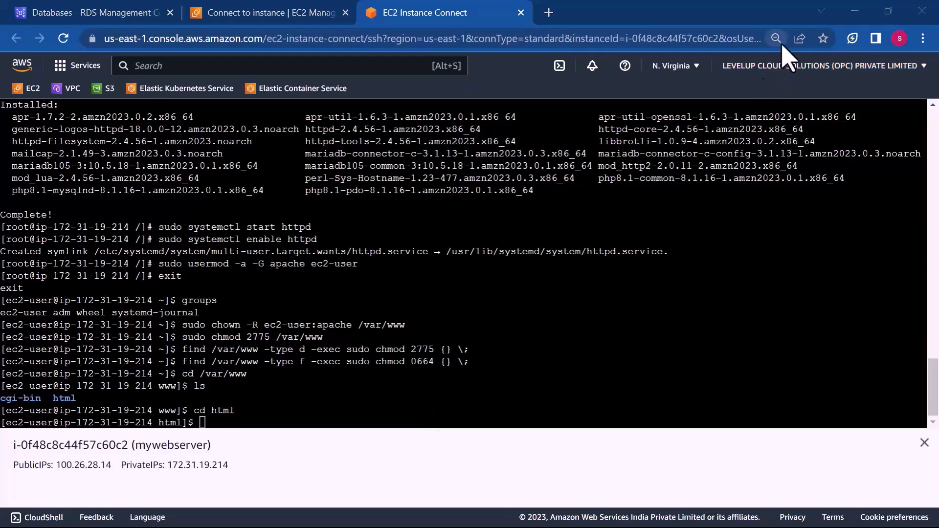
# Create the file db.inc.php in the html directory with vi and enter insert mode.
pyautogui.click(316, 409)
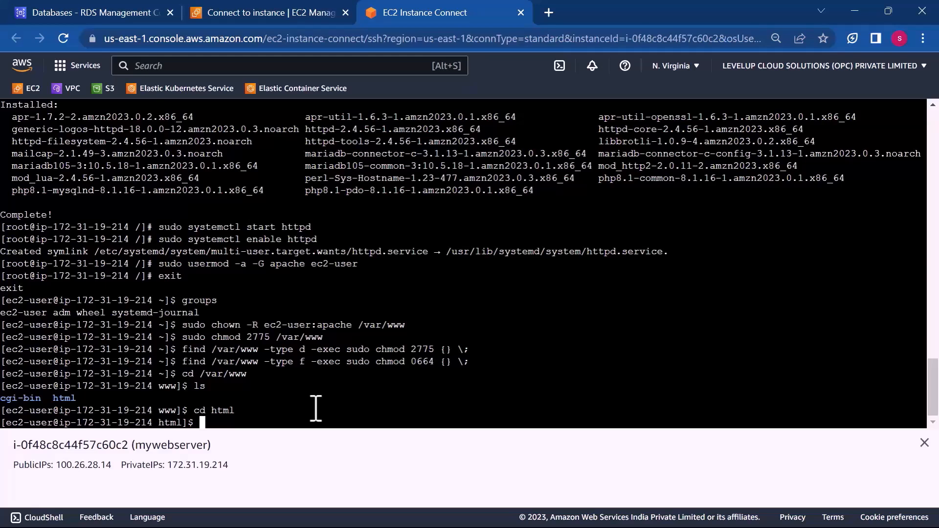
pyautogui.write('vi db.inc.php')
pyautogui.press('Return')
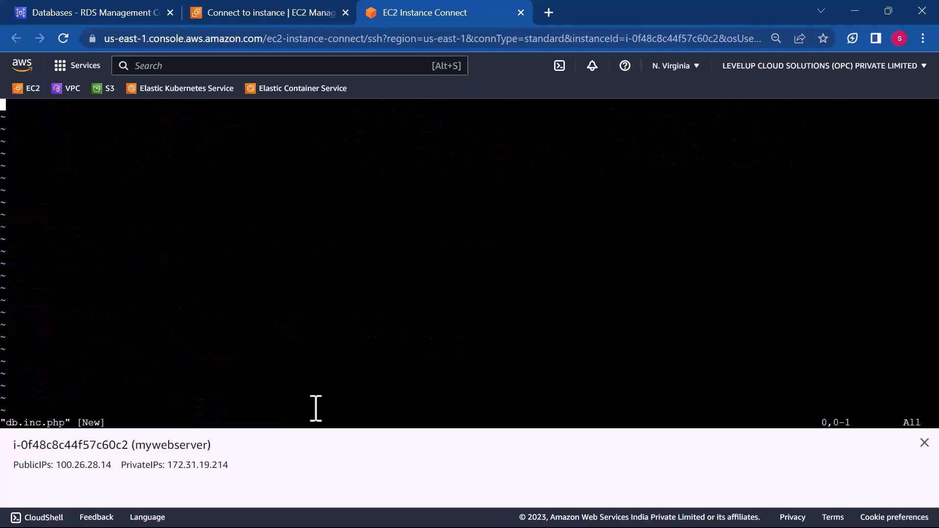
pyautogui.press('i')
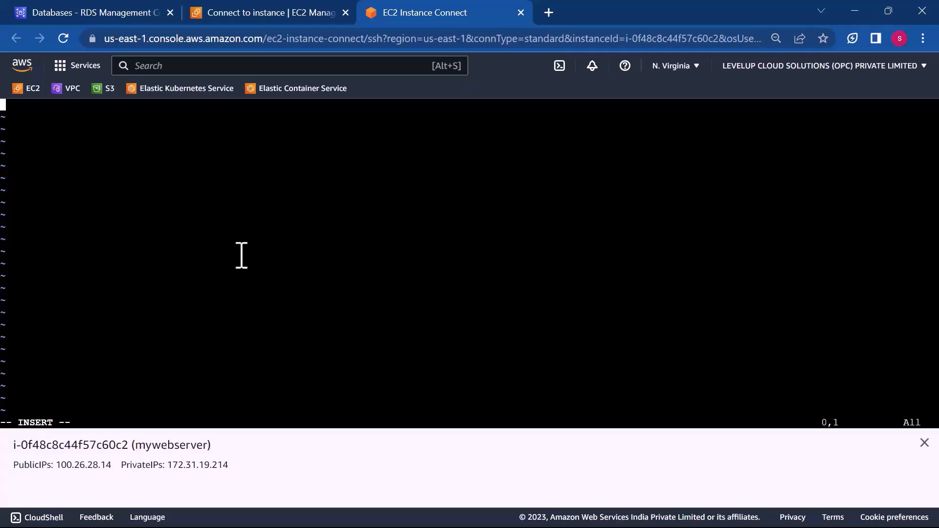
# Copy the PHP block with the four database definitions from the end of index.php in Visual Studio Code and paste it into db.inc.php.
pyautogui.press('super')
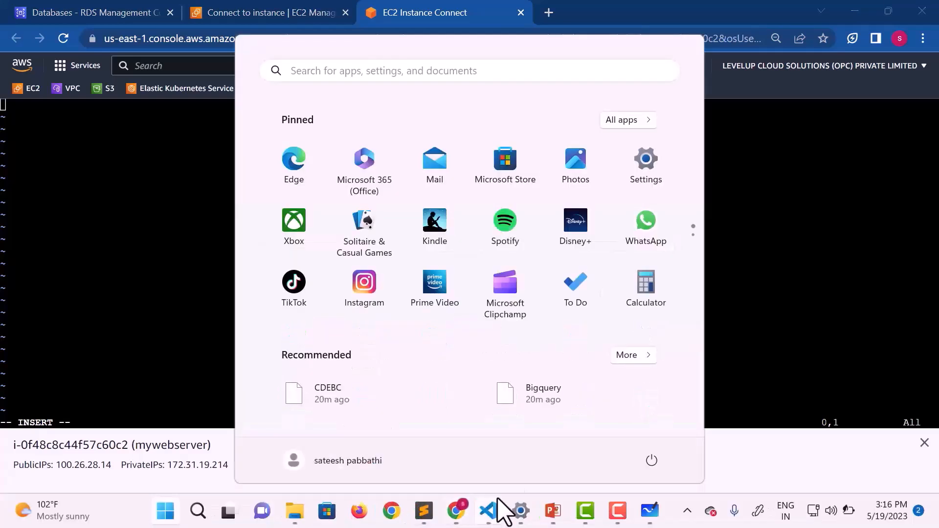
pyautogui.moveTo(489, 510)
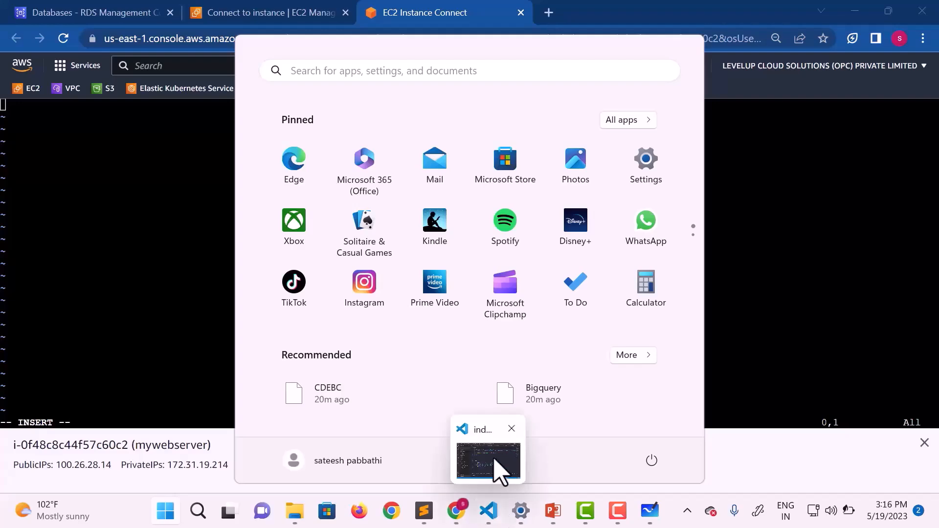
pyautogui.click(494, 461)
pyautogui.click(286, 382)
pyautogui.keyDown('shift'); pyautogui.click(247, 256); pyautogui.keyUp('shift')
pyautogui.keyDown('shift'); pyautogui.click(251, 267); pyautogui.keyUp('shift')
pyautogui.hotkey('ctrl', 'c')
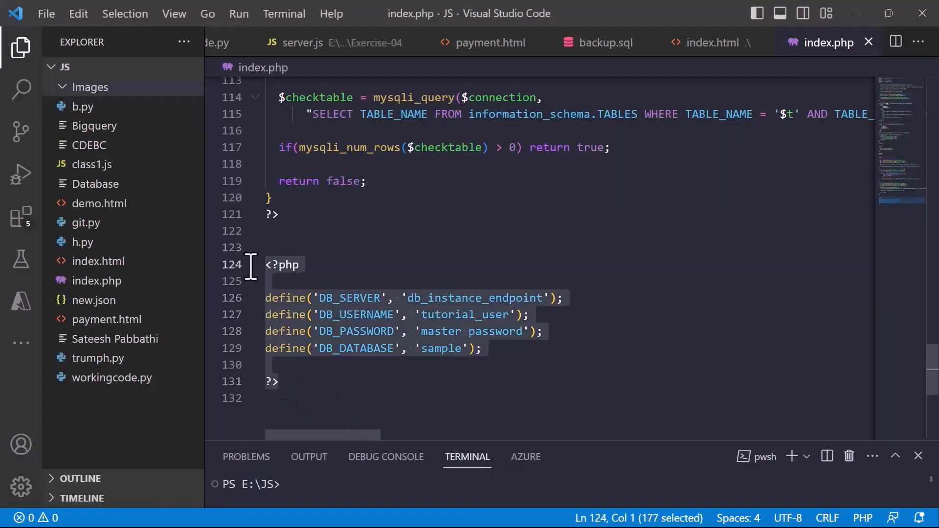
pyautogui.click(855, 15)
pyautogui.rightClick(187, 135)
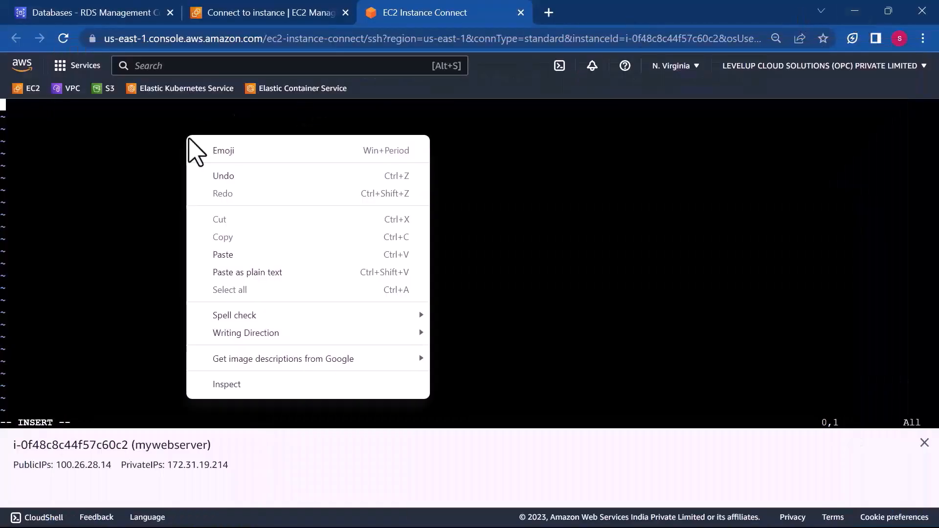
pyautogui.click(234, 255)
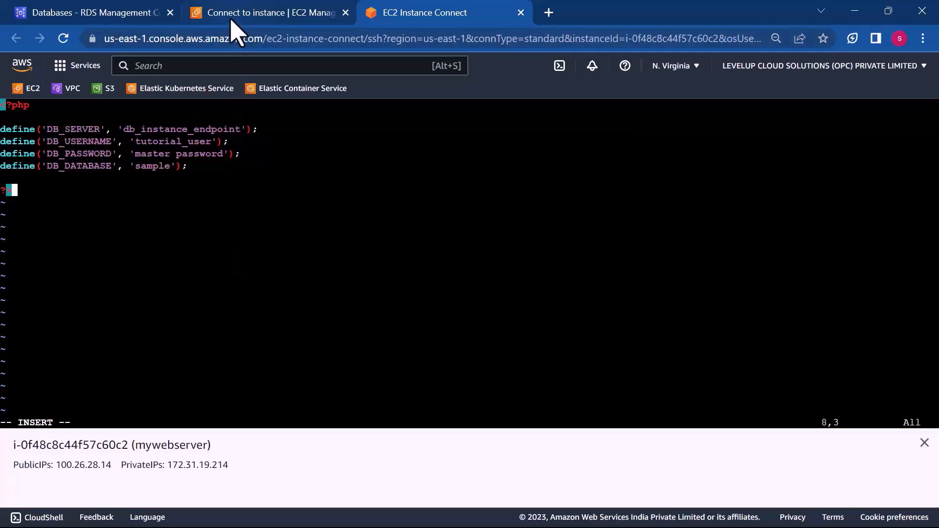
# Open the details of the mywebdb database in RDS and copy its endpoint.
pyautogui.click(94, 14)
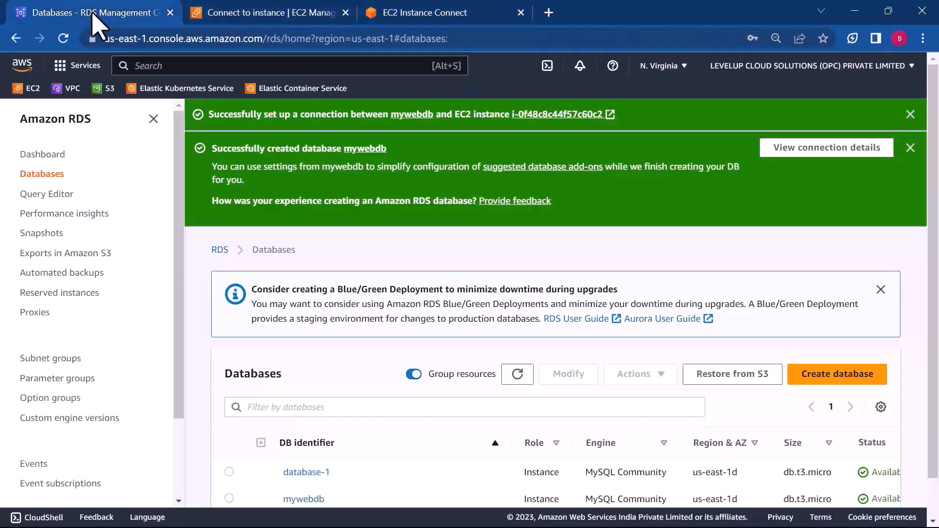
pyautogui.scroll(-1, 628, 252)
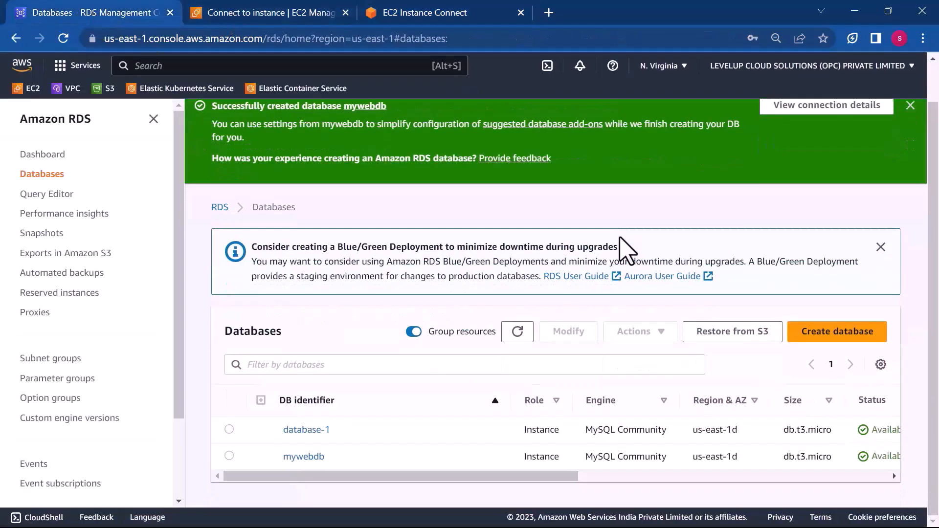
pyautogui.click(298, 458)
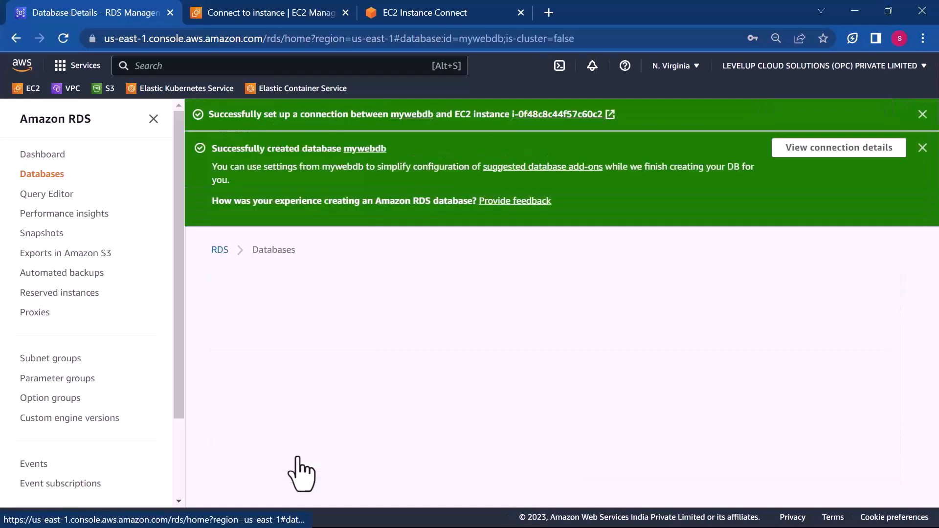
pyautogui.click(922, 148)
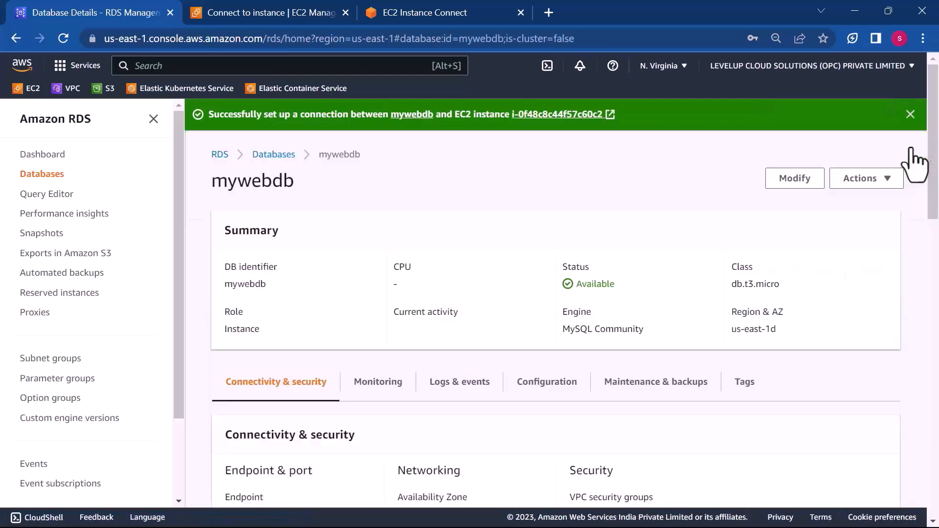
pyautogui.scroll(-4, 499, 324)
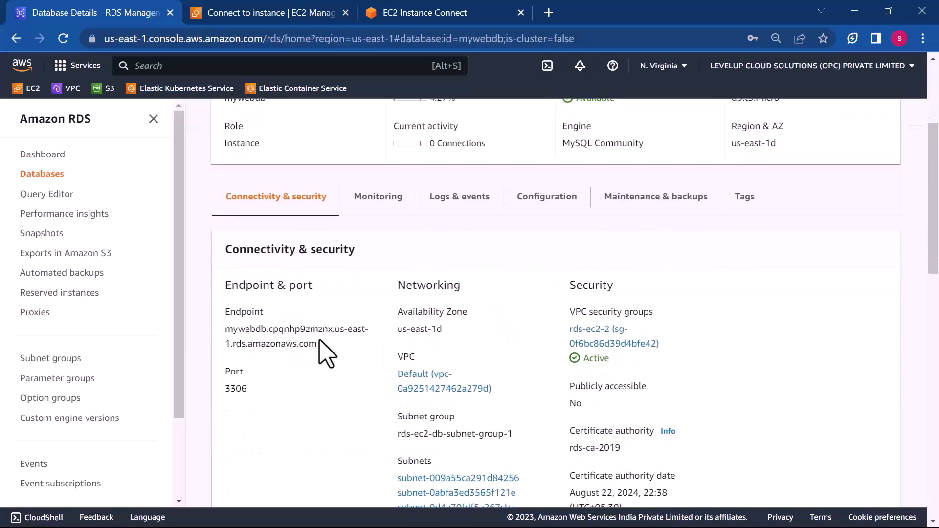
pyautogui.moveTo(316, 345); pyautogui.dragTo(224, 331)
pyautogui.hotkey('ctrl', 'c')
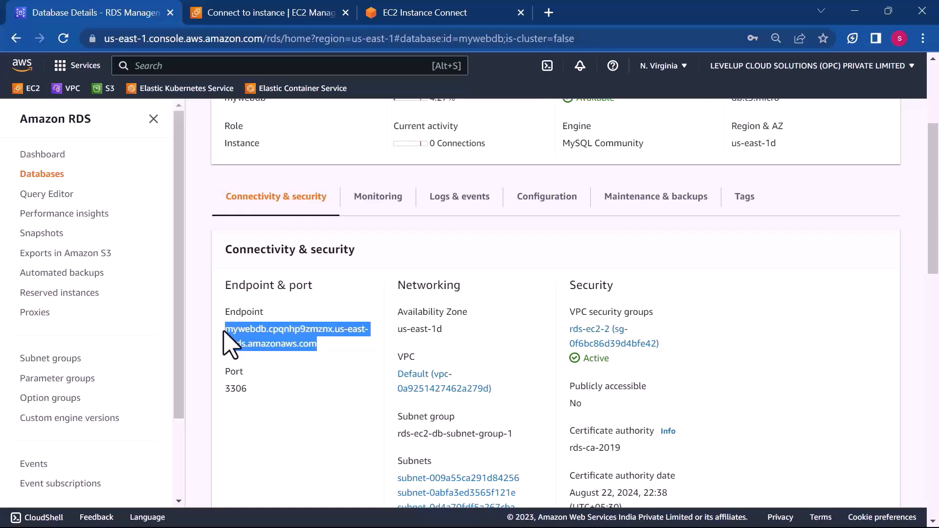
# Replace the DB_SERVER placeholder in db.inc.php with the endpoint mywebdb.cpqnhp9zmznx.us-east-1.rds.amazonaws.com.
pyautogui.click(413, 14)
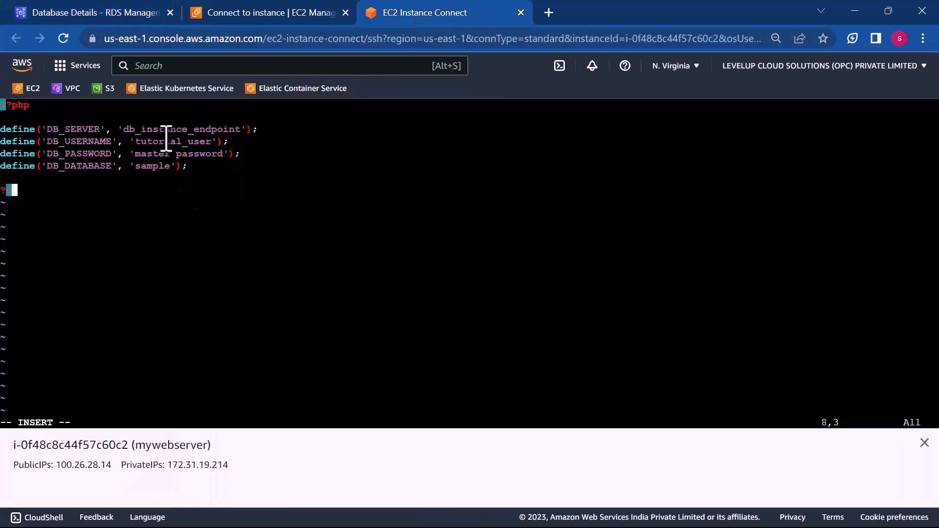
pyautogui.press('Up')
pyautogui.press('Up')
pyautogui.press('Up')
pyautogui.press('Up')
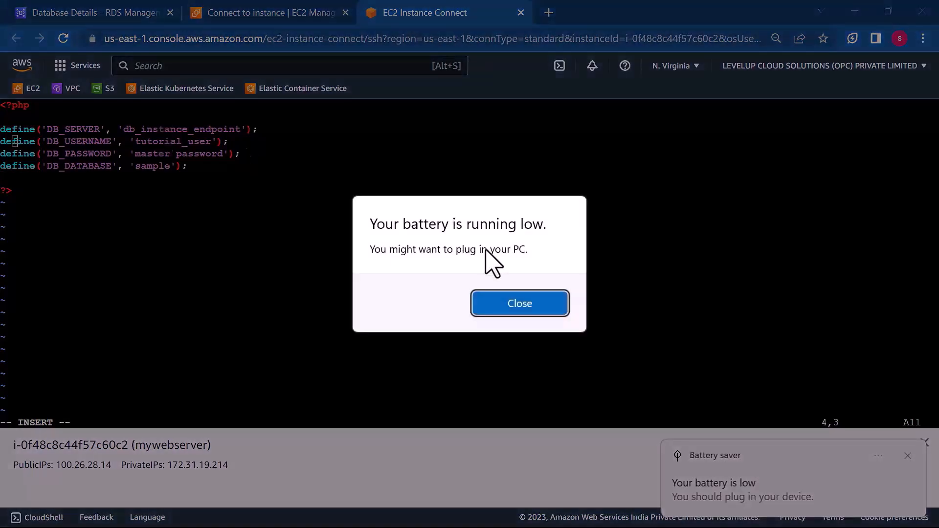
pyautogui.click(513, 314)
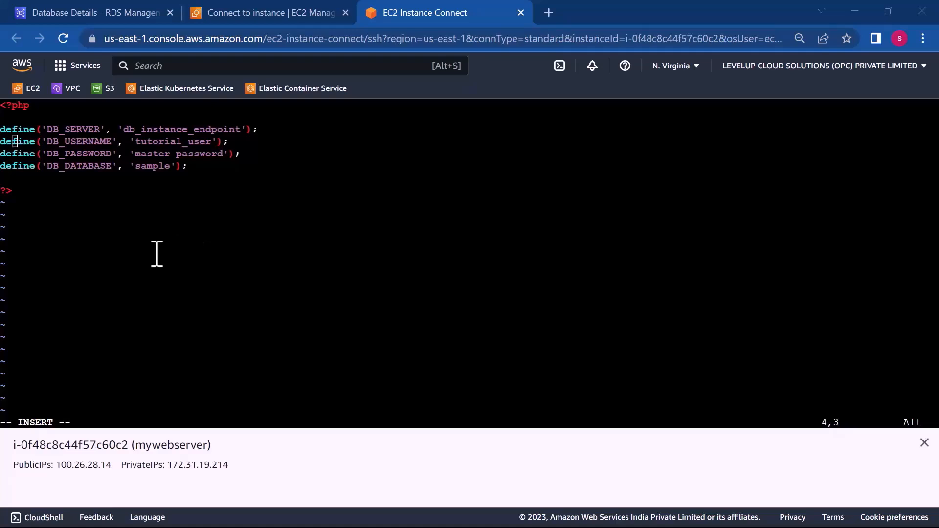
pyautogui.press('Up')
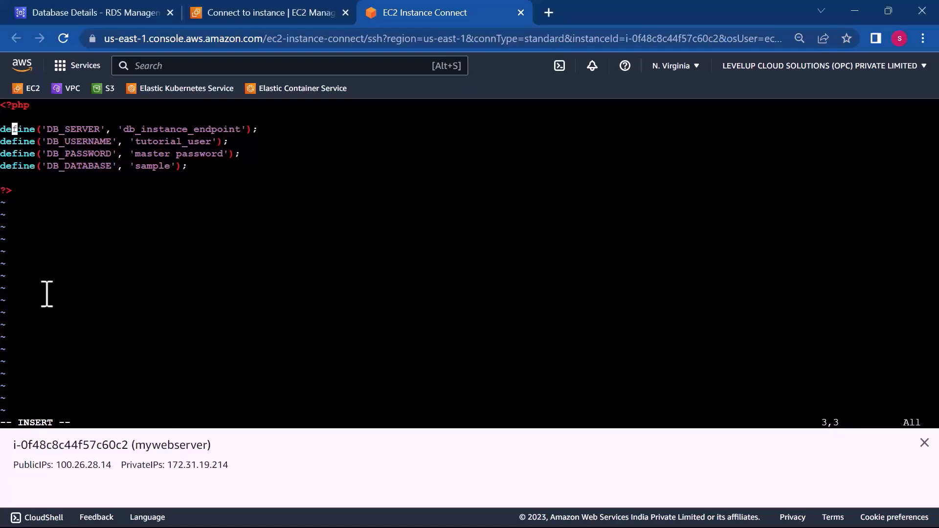
pyautogui.press('Right')
pyautogui.press('Right')
pyautogui.press('Right')
pyautogui.press('Right')
pyautogui.press('Right')
pyautogui.press('Right')
pyautogui.press('Right')
pyautogui.press('Right')
pyautogui.press('Right')
pyautogui.press('Right')
pyautogui.press('Right')
pyautogui.press('Right')
pyautogui.press('Right')
pyautogui.press('Right')
pyautogui.press('Right')
pyautogui.press('Right')
pyautogui.press('Right')
pyautogui.press('Right')
pyautogui.press('Right')
pyautogui.press('Right')
pyautogui.press('Right')
pyautogui.press('Right')
pyautogui.press('Right')
pyautogui.press('Right')
pyautogui.press('Right')
pyautogui.press('BackSpace')
pyautogui.press('BackSpace')
pyautogui.press('BackSpace')
pyautogui.press('BackSpace')
pyautogui.press('BackSpace')
pyautogui.press('BackSpace')
pyautogui.press('BackSpace')
pyautogui.press('BackSpace')
pyautogui.press('BackSpace')
pyautogui.press('BackSpace')
pyautogui.press('BackSpace')
pyautogui.press('BackSpace')
pyautogui.press('BackSpace')
pyautogui.press('BackSpace')
pyautogui.press('BackSpace')
pyautogui.press('BackSpace')
pyautogui.press('BackSpace')
pyautogui.press('BackSpace')
pyautogui.press('BackSpace')
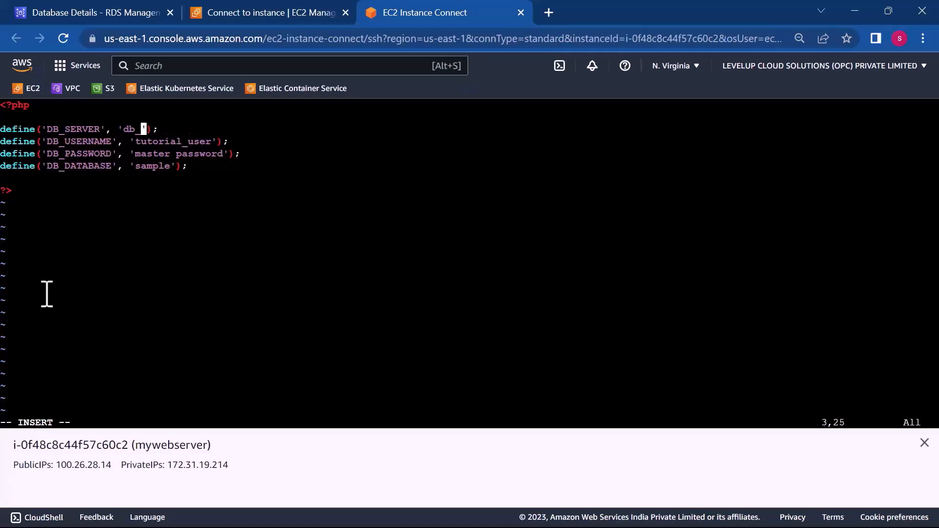
pyautogui.press('BackSpace')
pyautogui.rightClick(128, 130)
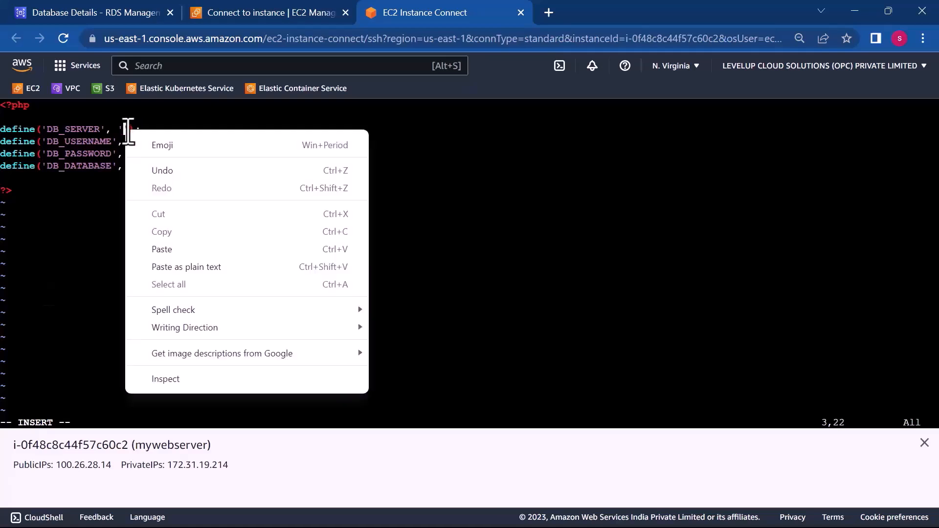
pyautogui.click(162, 254)
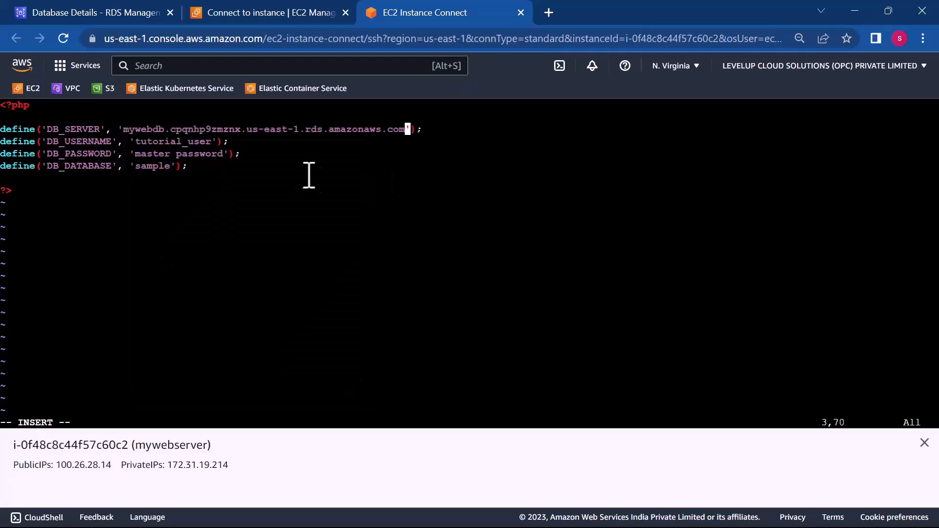
# Replace the DB_USERNAME placeholder tutorial_user with the database's master username.
pyautogui.press('Down')
pyautogui.press('Down')
pyautogui.press('Up')
pyautogui.press('Left')
pyautogui.press('Left')
pyautogui.press('Left')
pyautogui.press('BackSpace')
pyautogui.press('BackSpace')
pyautogui.press('BackSpace')
pyautogui.press('BackSpace')
pyautogui.press('BackSpace')
pyautogui.press('BackSpace')
pyautogui.press('BackSpace')
pyautogui.press('BackSpace')
pyautogui.press('BackSpace')
pyautogui.press('BackSpace')
pyautogui.press('BackSpace')
pyautogui.press('BackSpace')
pyautogui.press('BackSpace')
pyautogui.write('sateesh')
# Replace the DB_PASSWORD placeholder with the database's master password.
pyautogui.press('Down')
pyautogui.press('Right')
pyautogui.press('Right')
pyautogui.press('Right')
pyautogui.press('Right')
pyautogui.press('Right')
pyautogui.press('Right')
pyautogui.press('Right')
pyautogui.press('Right')
pyautogui.press('Right')
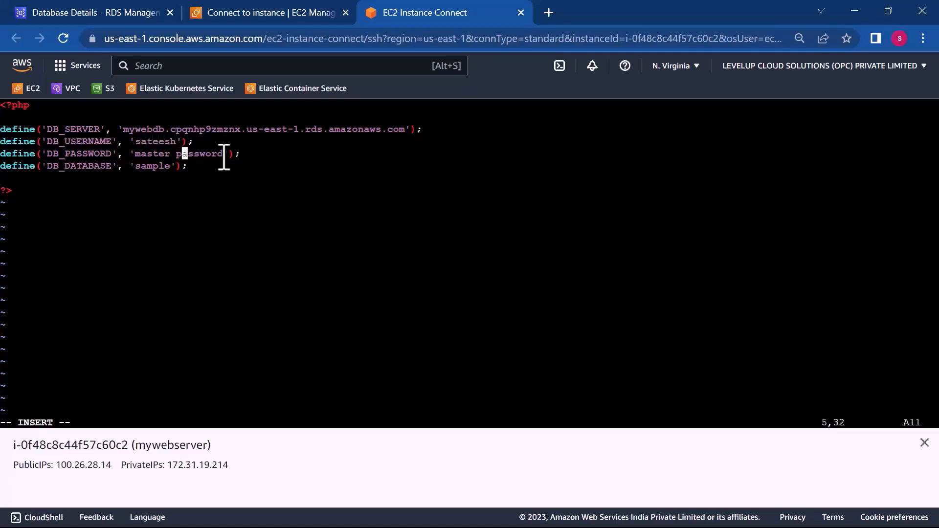
pyautogui.press('Left')
pyautogui.press('BackSpace')
pyautogui.press('BackSpace')
pyautogui.press('BackSpace')
pyautogui.press('BackSpace')
pyautogui.press('BackSpace')
pyautogui.press('BackSpace')
pyautogui.press('BackSpace')
pyautogui.press('BackSpace')
pyautogui.press('BackSpace')
pyautogui.press('BackSpace')
pyautogui.press('BackSpace')
pyautogui.press('BackSpace')
pyautogui.press('BackSpace')
pyautogui.press('BackSpace')
# Set the DB_DATABASE value to emp, then save db.inc.php and quit vi with :wq!
pyautogui.press('Down')
pyautogui.press('Left')
pyautogui.press('Left')
pyautogui.press('Left')
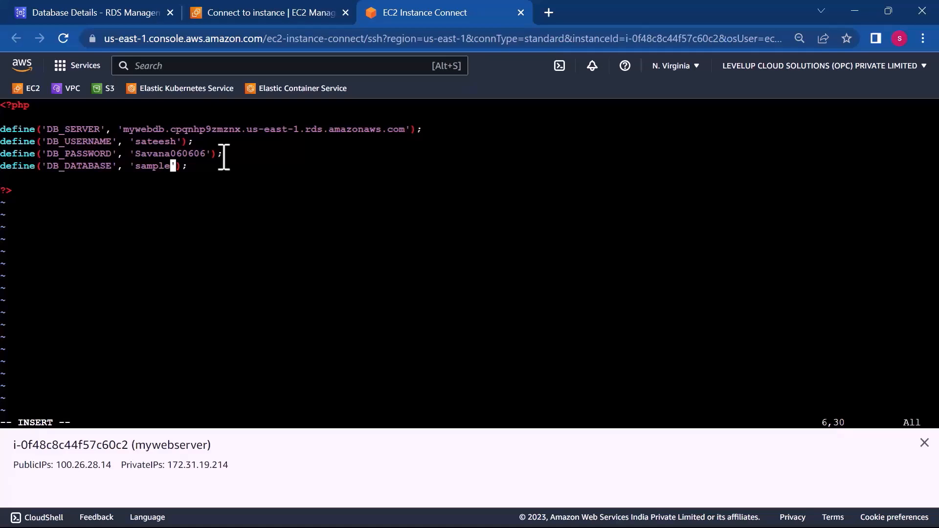
pyautogui.press('BackSpace')
pyautogui.press('BackSpace')
pyautogui.press('BackSpace')
pyautogui.press('BackSpace')
pyautogui.press('BackSpace')
pyautogui.press('BackSpace')
pyautogui.write('emp')
pyautogui.press('Escape')
pyautogui.write(':wq!')
pyautogui.press('Return')
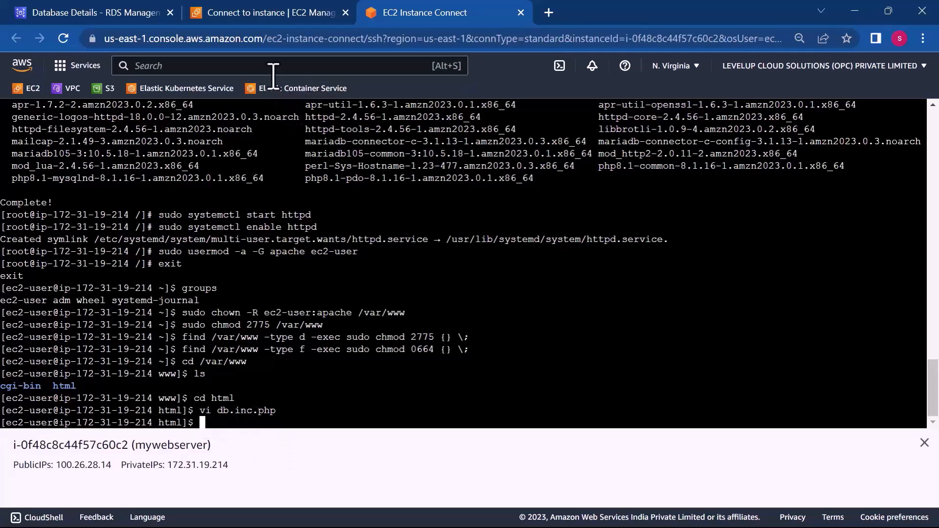
# Open a second EC2 Instance Connect session to mywebserver in a new browser tab using the current session's URL.
pyautogui.click(261, 39)
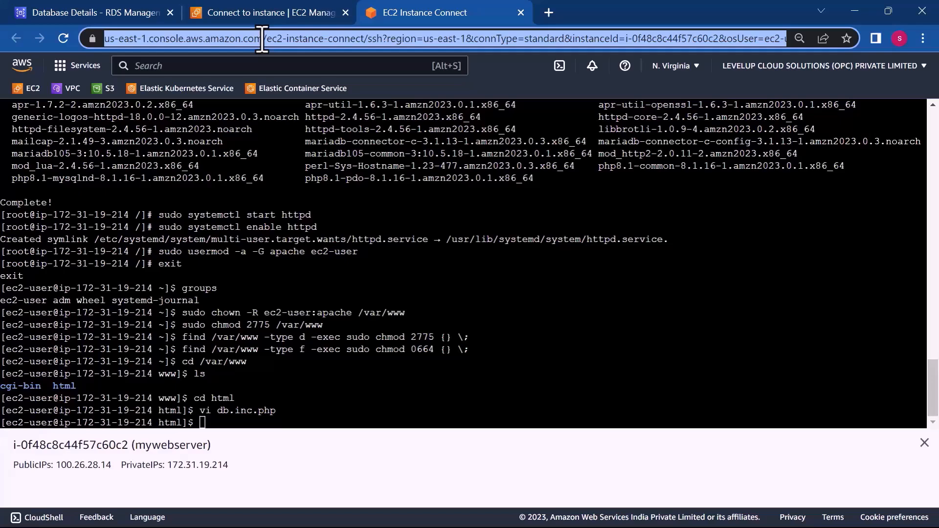
pyautogui.click(556, 16)
pyautogui.write('https://us-east-1.console.aws.amazon.com/ec2-instance-connect/ssh?region=us-east-1&connType=standard&instanceId=i-0f48c8c44f57c60c2&osUser=ec2-user&sshPort=22#/')
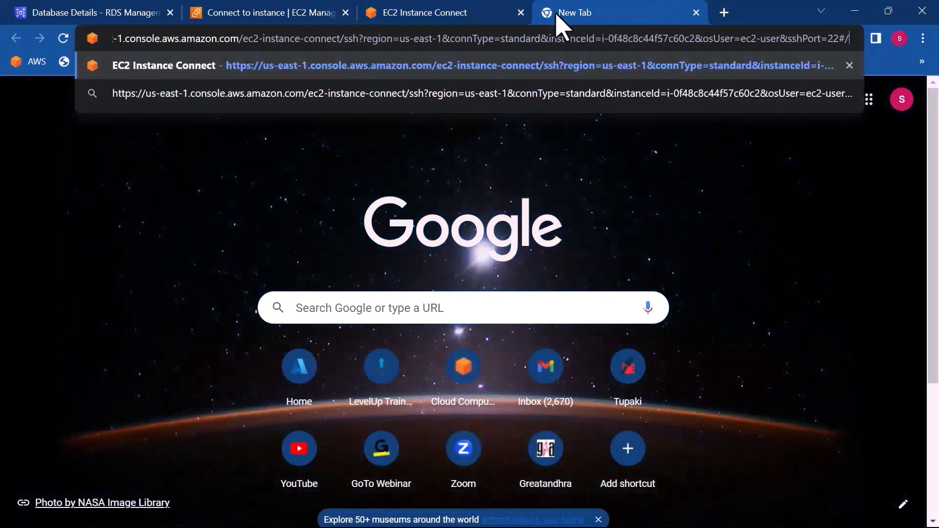
pyautogui.press('Return')
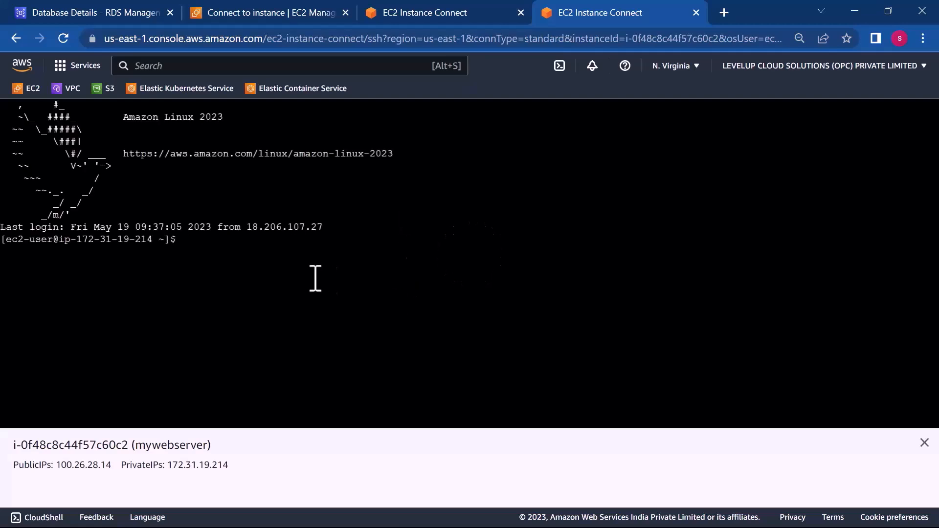
# Switch to the root user with "sudo su" and change to the / directory.
pyautogui.write('sudo su')
pyautogui.press('Return')
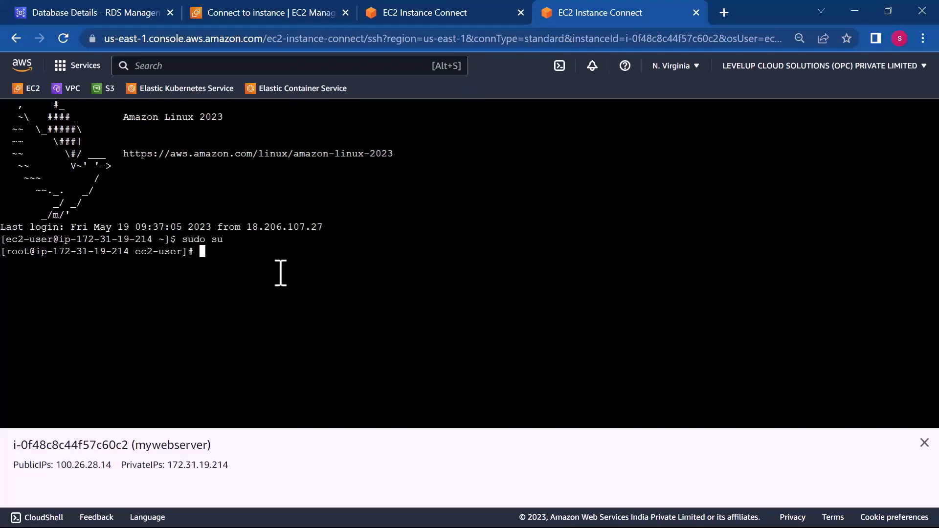
pyautogui.write('cd /')
pyautogui.press('Return')
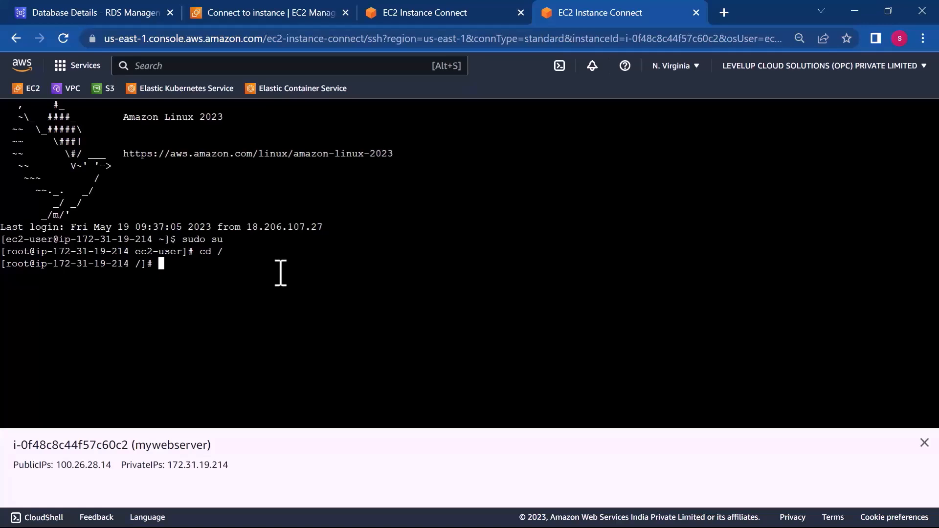
# Begin a mysql command at the root prompt with the -h host option.
pyautogui.write('mysql -h')
pyautogui.rightClick(216, 263)
pyautogui.click(255, 381)
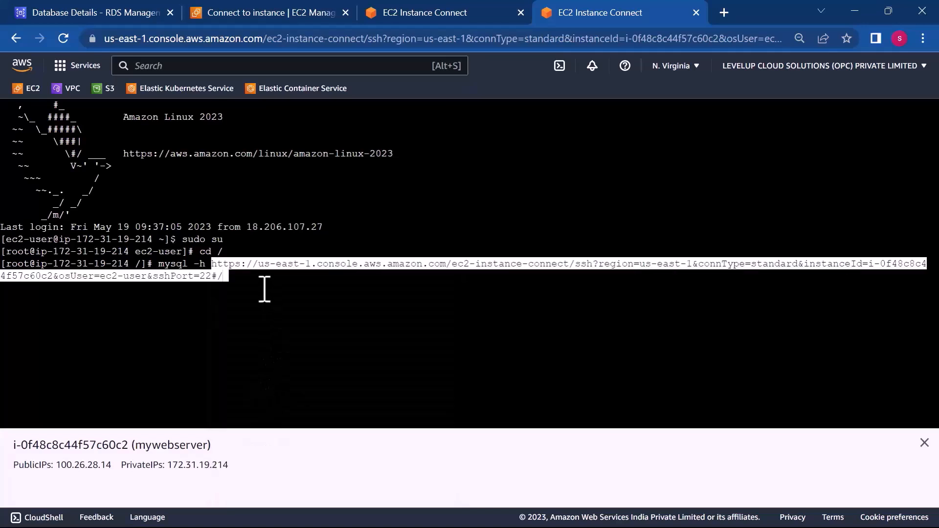
pyautogui.press('BackSpace')
pyautogui.press('BackSpace')
pyautogui.press('BackSpace')
pyautogui.press('BackSpace')
pyautogui.press('BackSpace')
pyautogui.press('BackSpace')
pyautogui.press('BackSpace')
pyautogui.press('BackSpace')
pyautogui.press('BackSpace')
pyautogui.press('BackSpace')
pyautogui.press('BackSpace')
pyautogui.press('BackSpace')
pyautogui.press('BackSpace')
pyautogui.press('BackSpace')
pyautogui.press('BackSpace')
pyautogui.press('BackSpace')
pyautogui.press('BackSpace')
pyautogui.press('BackSpace')
pyautogui.press('BackSpace')
pyautogui.press('BackSpace')
pyautogui.press('BackSpace')
pyautogui.press('BackSpace')
pyautogui.press('BackSpace')
pyautogui.press('BackSpace')
pyautogui.press('BackSpace')
pyautogui.press('BackSpace')
pyautogui.press('BackSpace')
pyautogui.press('BackSpace')
pyautogui.press('BackSpace')
pyautogui.press('BackSpace')
pyautogui.press('BackSpace')
pyautogui.press('BackSpace')
pyautogui.press('BackSpace')
pyautogui.press('BackSpace')
pyautogui.press('BackSpace')
pyautogui.press('BackSpace')
pyautogui.press('BackSpace')
pyautogui.press('BackSpace')
pyautogui.press('BackSpace')
pyautogui.press('BackSpace')
pyautogui.press('BackSpace')
pyautogui.press('BackSpace')
pyautogui.press('BackSpace')
pyautogui.press('BackSpace')
pyautogui.press('BackSpace')
pyautogui.press('BackSpace')
pyautogui.press('BackSpace')
pyautogui.press('BackSpace')
pyautogui.press('BackSpace')
pyautogui.press('BackSpace')
pyautogui.press('BackSpace')
pyautogui.press('BackSpace')
pyautogui.press('BackSpace')
pyautogui.press('BackSpace')
pyautogui.press('BackSpace')
pyautogui.press('BackSpace')
pyautogui.press('BackSpace')
pyautogui.press('BackSpace')
pyautogui.press('BackSpace')
pyautogui.press('BackSpace')
pyautogui.press('BackSpace')
pyautogui.press('BackSpace')
pyautogui.press('BackSpace')
pyautogui.press('BackSpace')
pyautogui.press('BackSpace')
pyautogui.press('BackSpace')
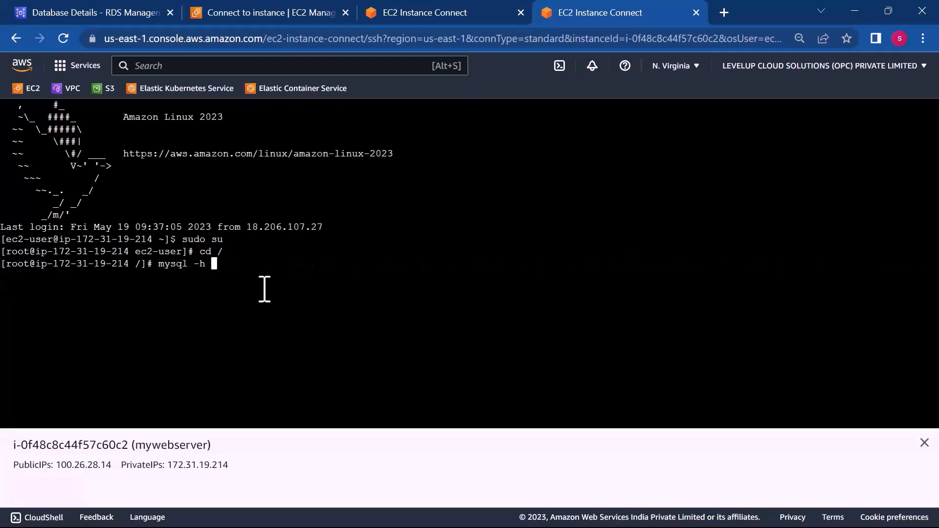
# Copy the mywebdb endpoint from the RDS database details and paste it as the mysql host in the second EC2 session.
pyautogui.click(86, 11)
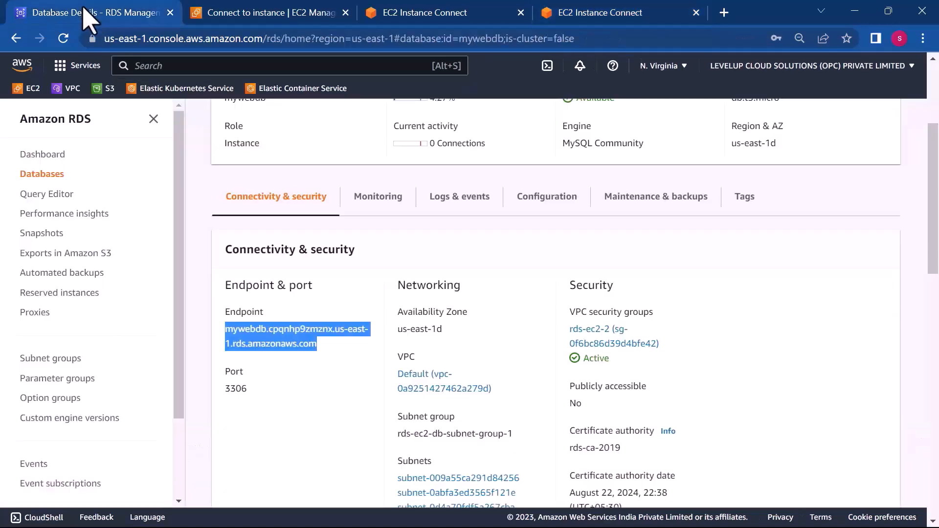
pyautogui.rightClick(288, 345)
pyautogui.click(306, 360)
pyautogui.click(602, 15)
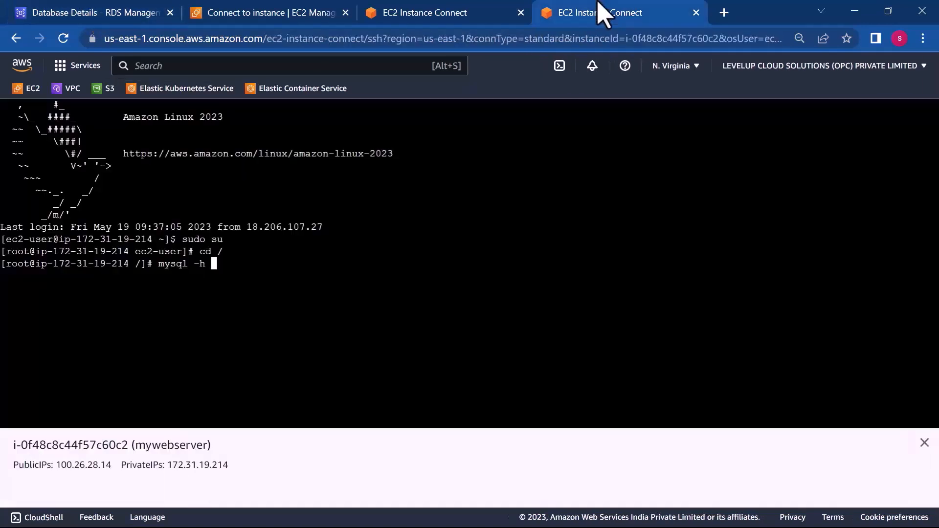
pyautogui.rightClick(221, 267)
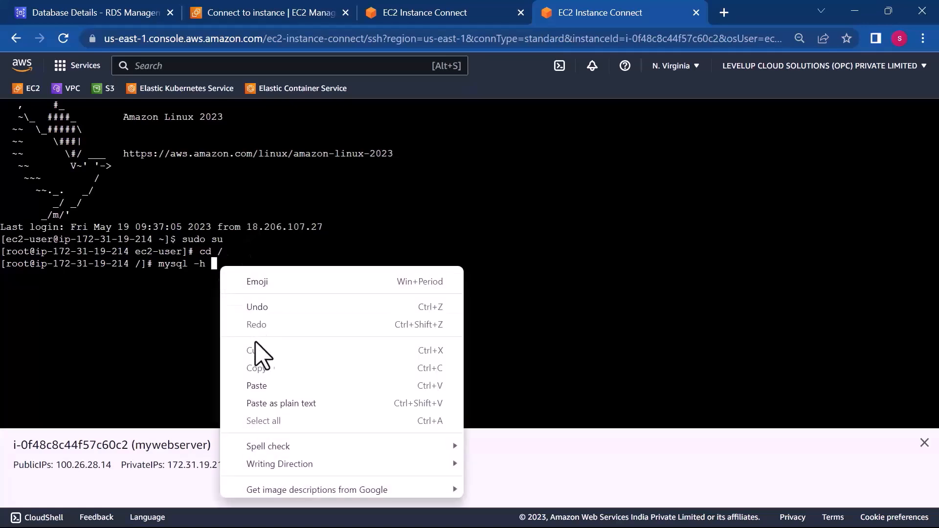
pyautogui.click(257, 387)
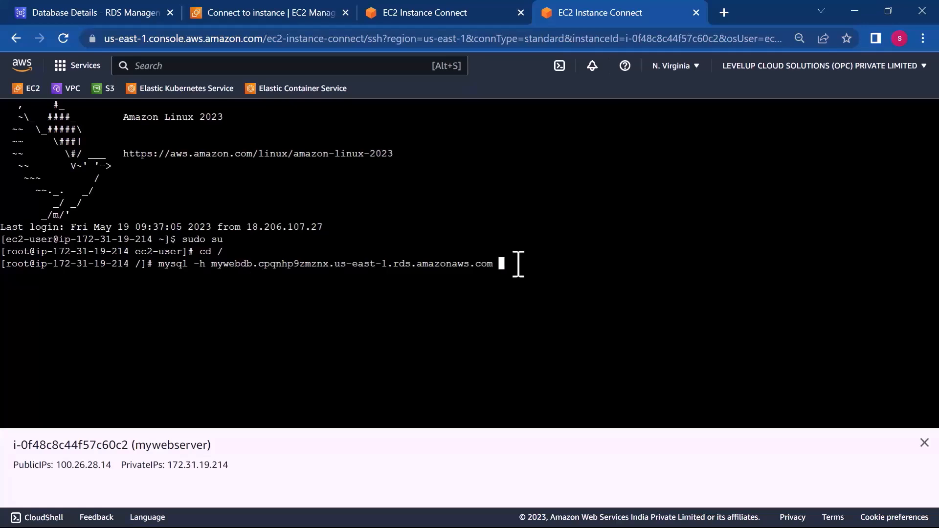
# Complete the mysql command with port 3306, the master username and -p, run it, and enter the master password to log in.
pyautogui.write('-P 3306 -u sateesh ')
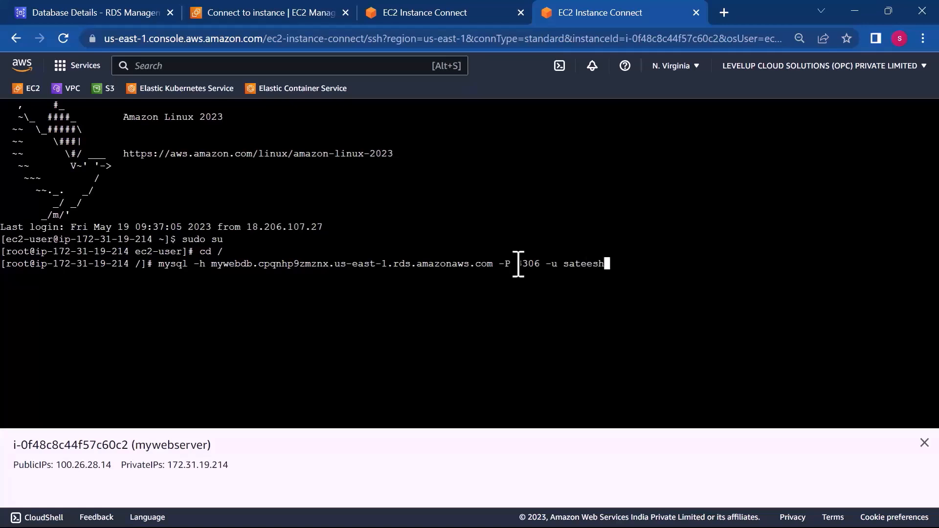
pyautogui.write('-p')
pyautogui.press('Return')
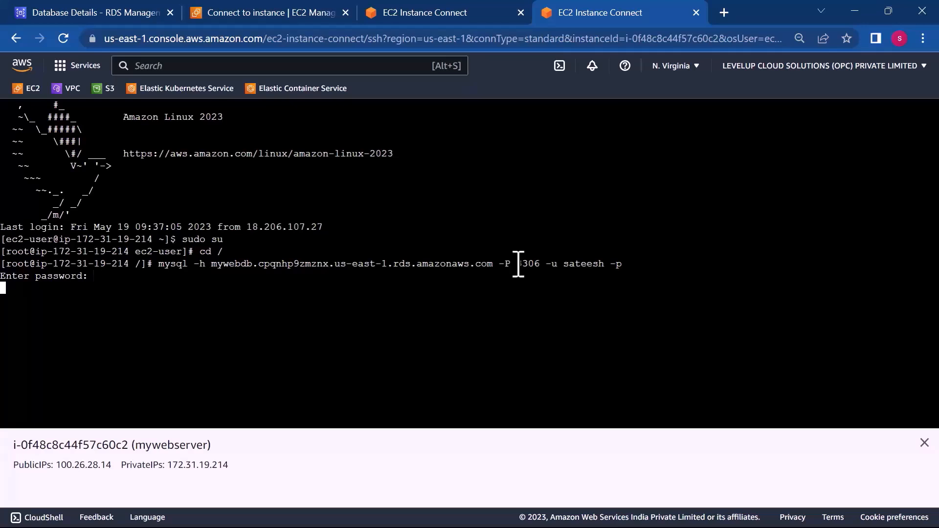
pyautogui.press('Return')
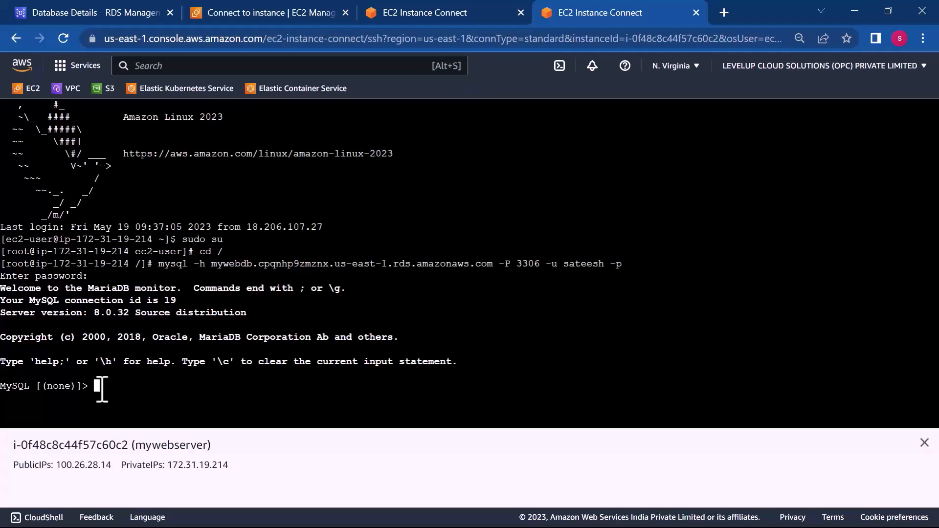
pyautogui.write('show databeses')
pyautogui.press('Return')
pyautogui.write(';')
pyautogui.press('Return')
# List the databases on the MySQL server with "show DATABASES;".
pyautogui.write('show DATABA')
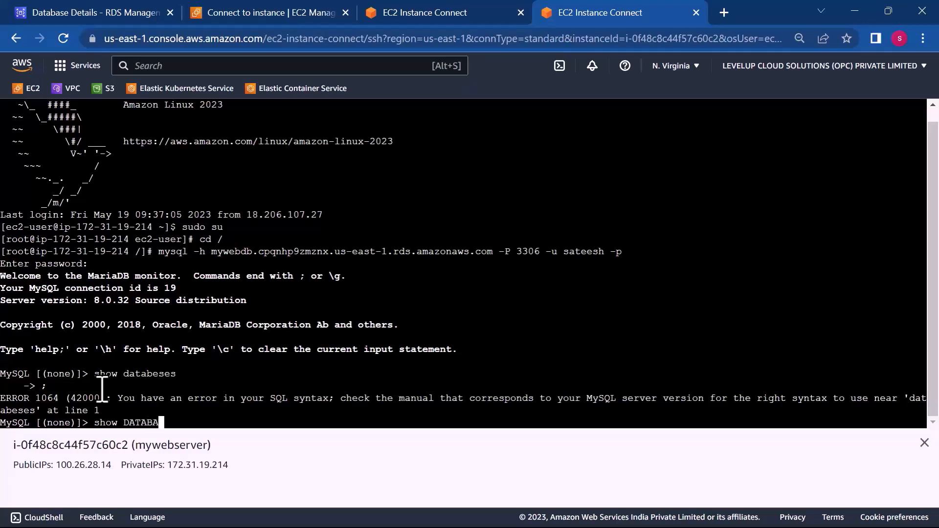
pyautogui.write('SES;')
pyautogui.press('Return')
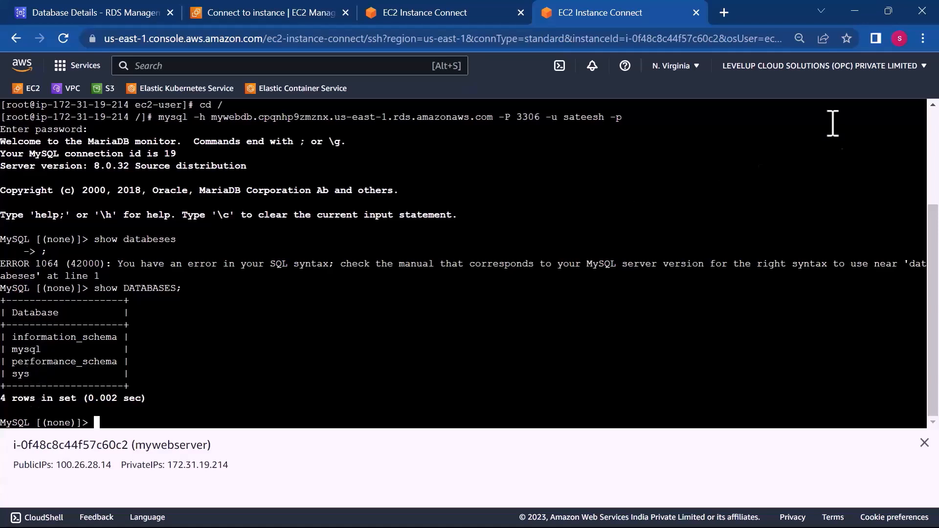
# Create a database named emp with "CREATE DATABASE emp;".
pyautogui.click(831, 109)
pyautogui.click(313, 387)
pyautogui.write('CREATE DAT')
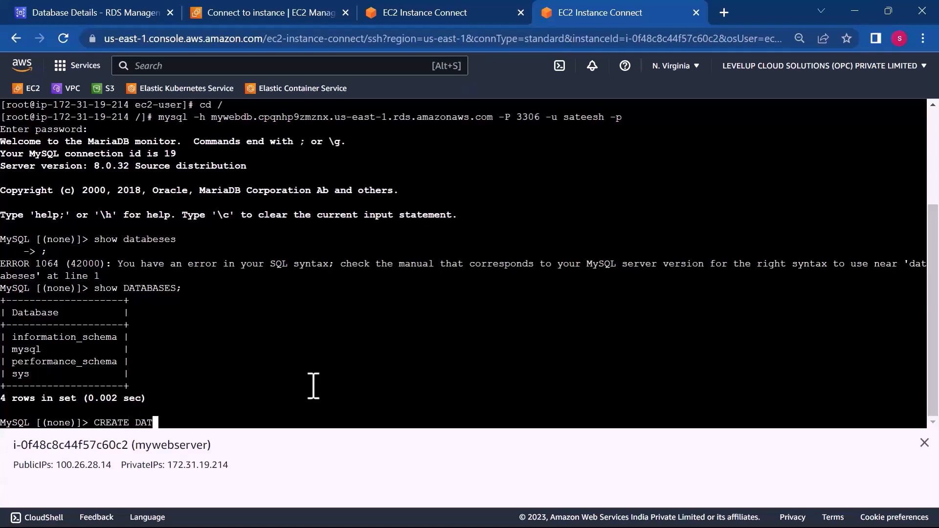
pyautogui.write('ABASE emp;')
pyautogui.press('Return')
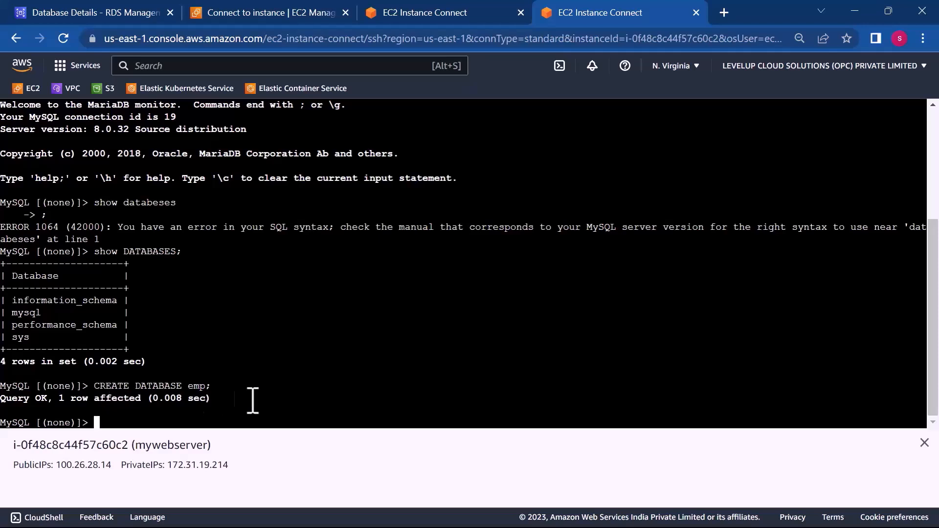
# Rerun the earlier "show DATABASES;" statement to check for the emp database.
pyautogui.press('Up')
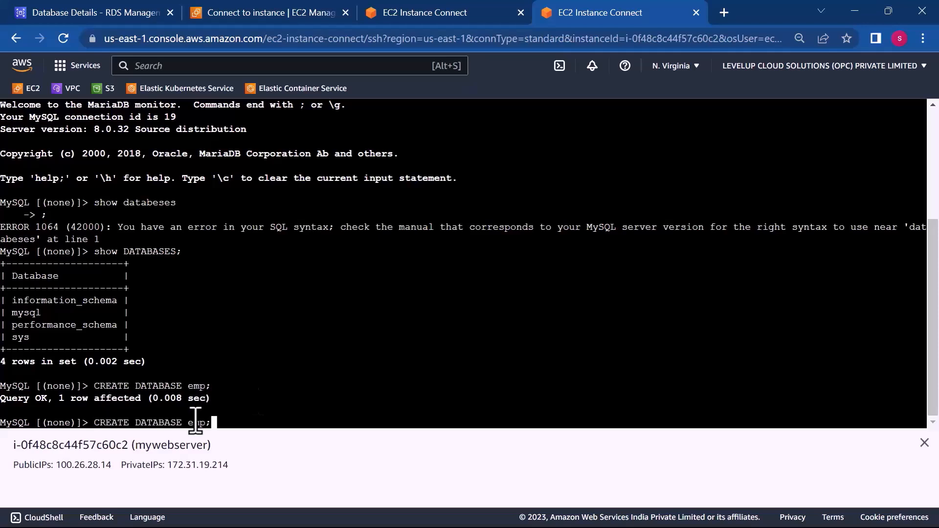
pyautogui.press('Up')
pyautogui.press('Return')
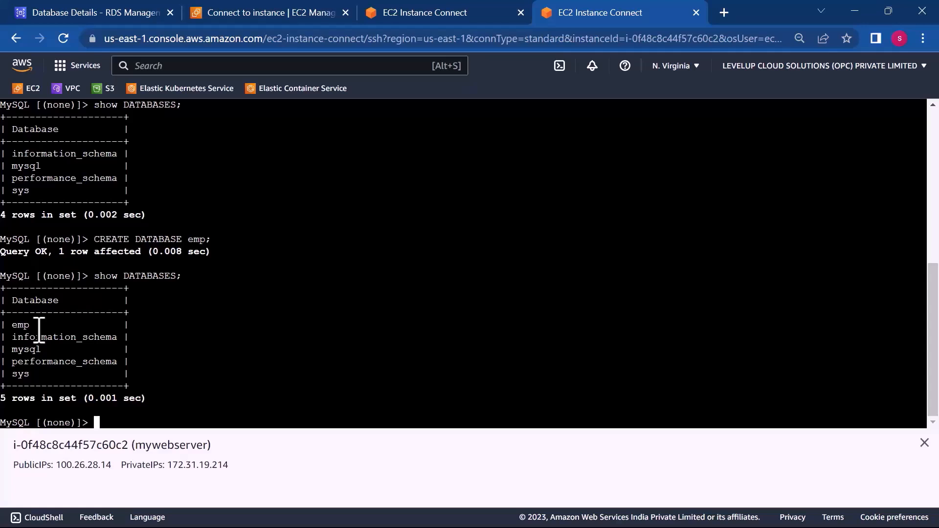
# Switch to the Database notes in Sublime Text and add the indented sub-item "> Connected to the DB" under "Create a Mysql Db Instance".
pyautogui.press('super')
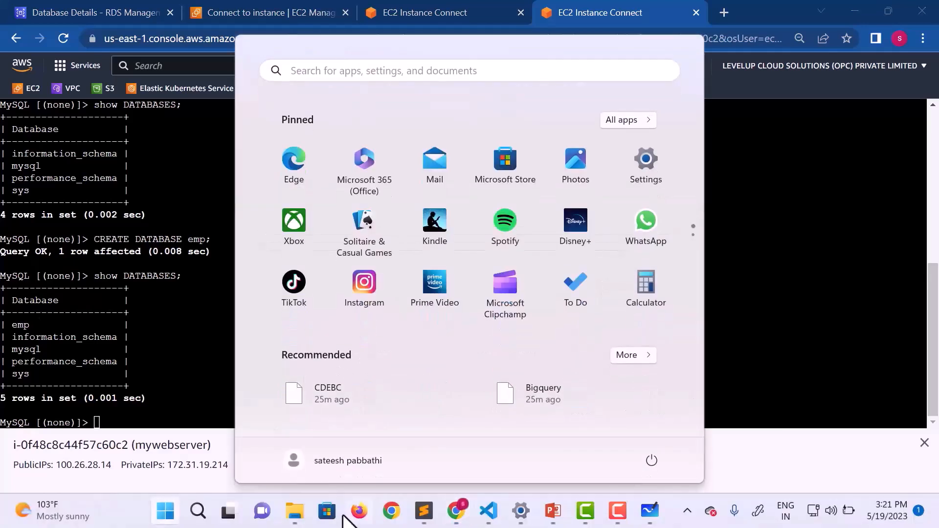
pyautogui.moveTo(425, 516)
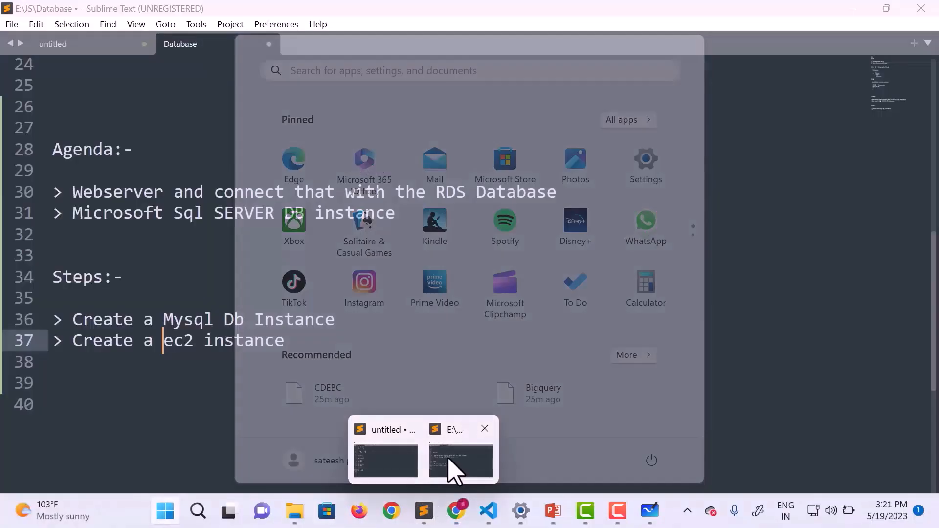
pyautogui.click(455, 473)
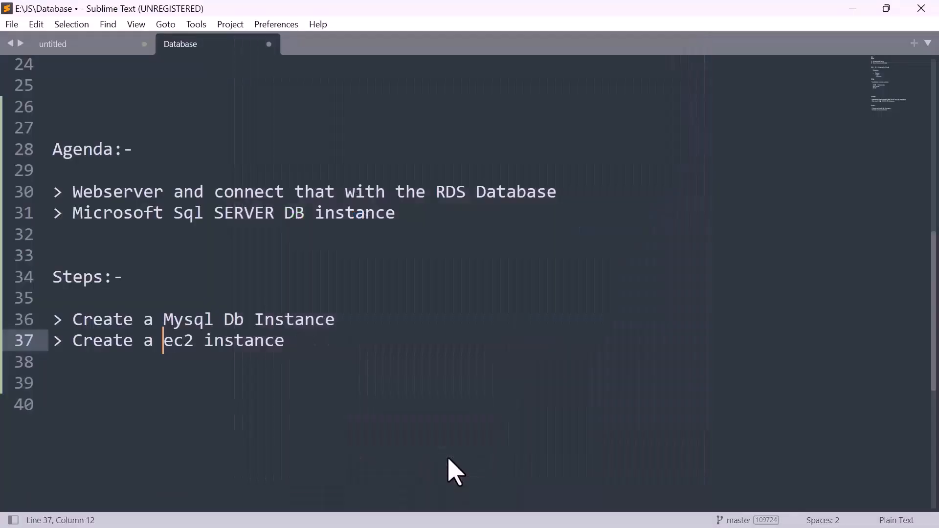
pyautogui.click(358, 325)
pyautogui.press('Return')
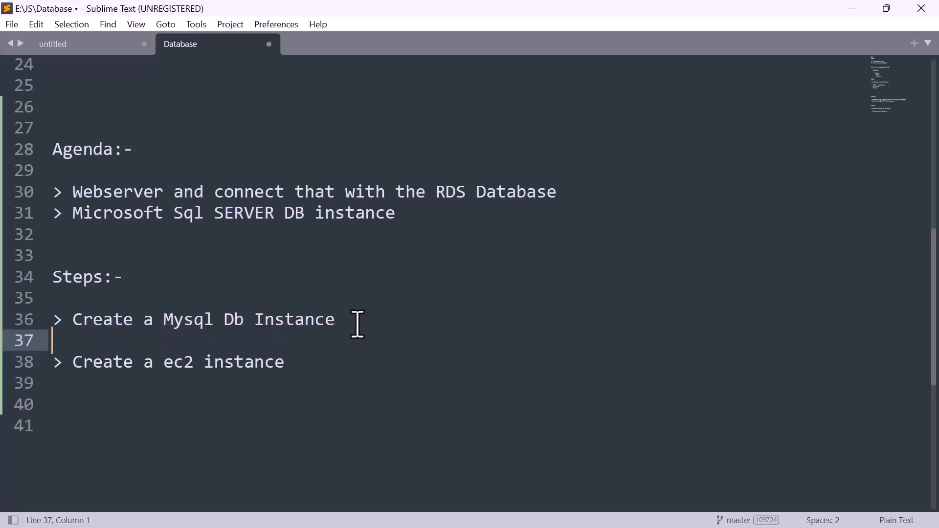
pyautogui.write('> connect')
pyautogui.press('BackSpace')
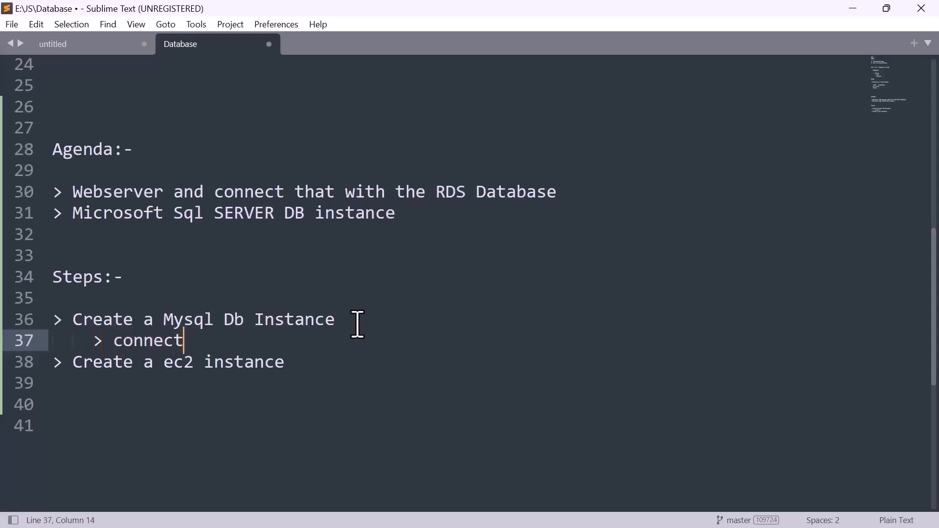
pyautogui.write('ed to the DB')
# Add the sub-item "> Created a Database" and extend the line above it to "Connected to the DB Instance".
pyautogui.press('Return')
pyautogui.write('>')
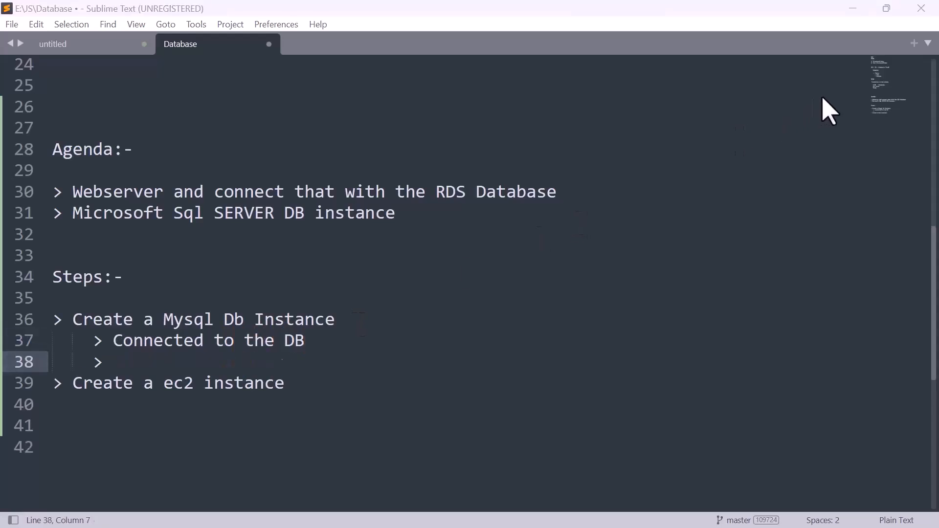
pyautogui.write('Created ')
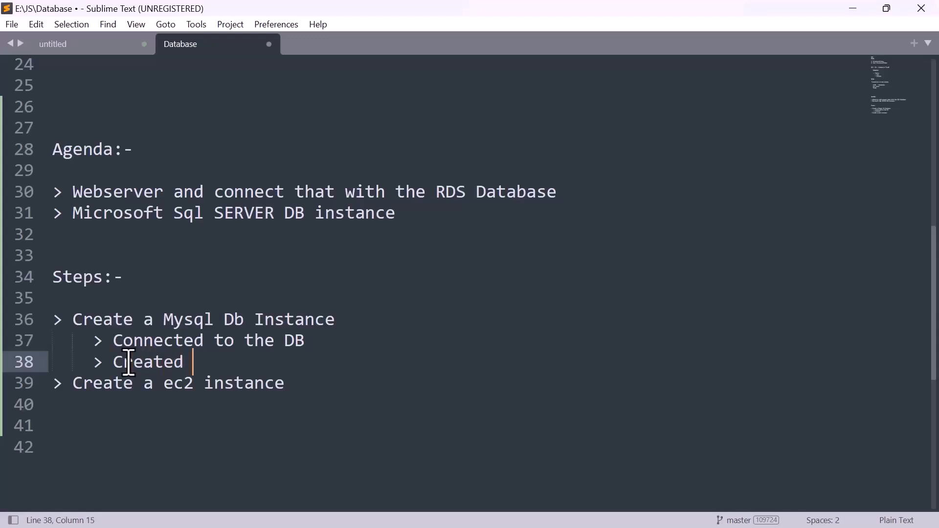
pyautogui.write('a Data')
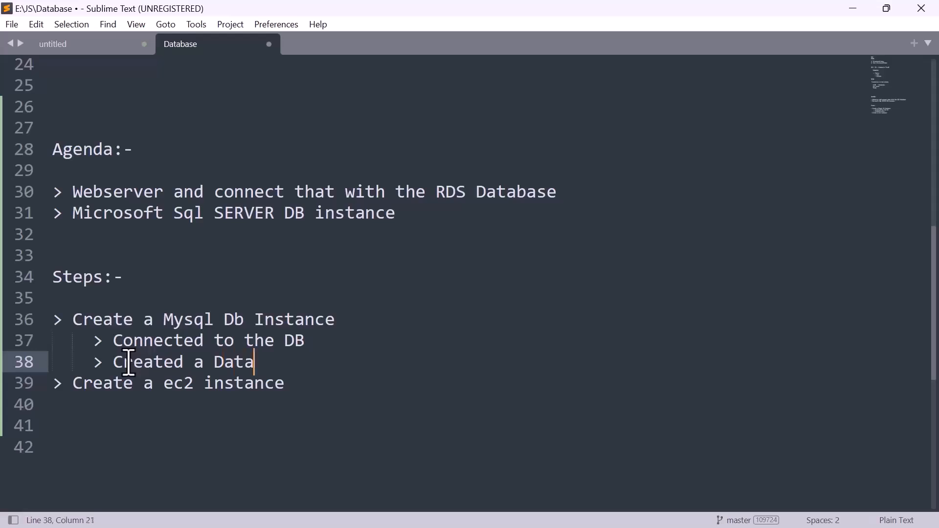
pyautogui.write('base')
pyautogui.click(326, 345)
pyautogui.write('Ins')
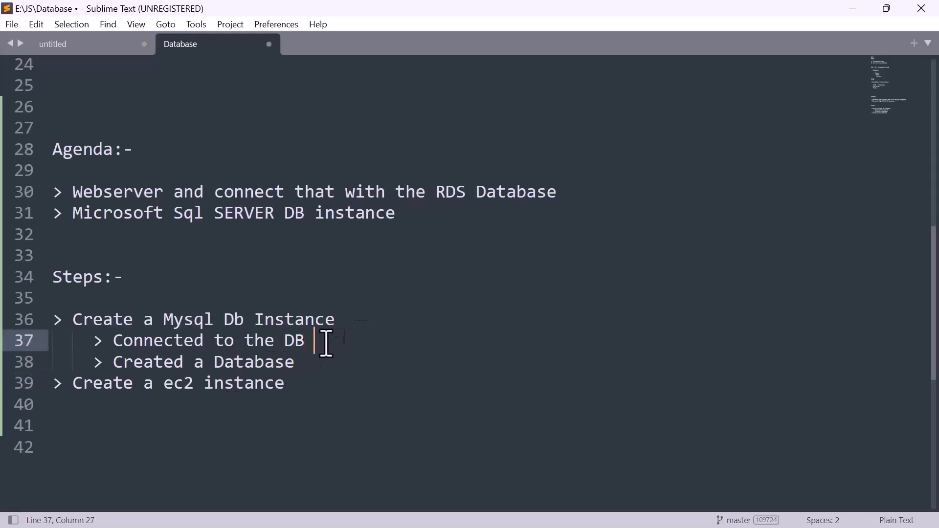
pyautogui.write('tance')
# Add the indented sub-item "> Installed Php, mysql" under "Create a ec2 instance".
pyautogui.click(288, 387)
pyautogui.press('Return')
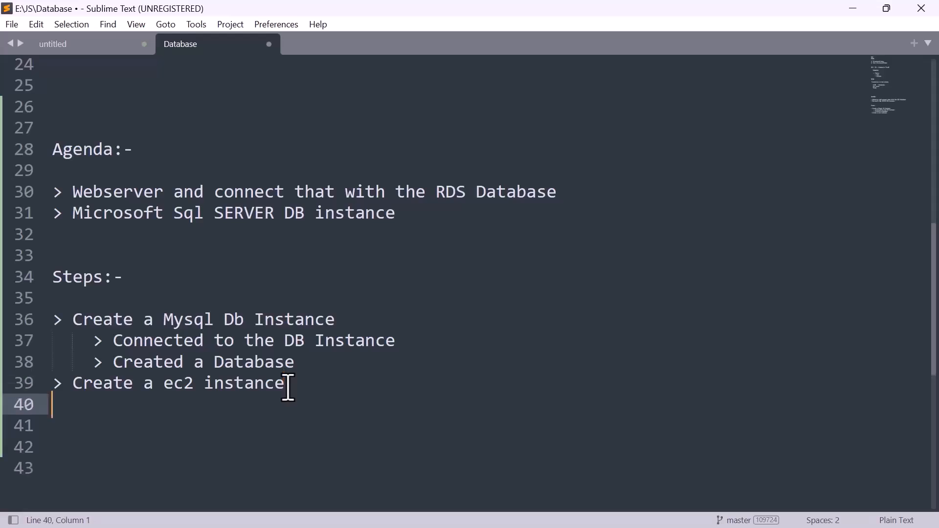
pyautogui.write('> Installed ')
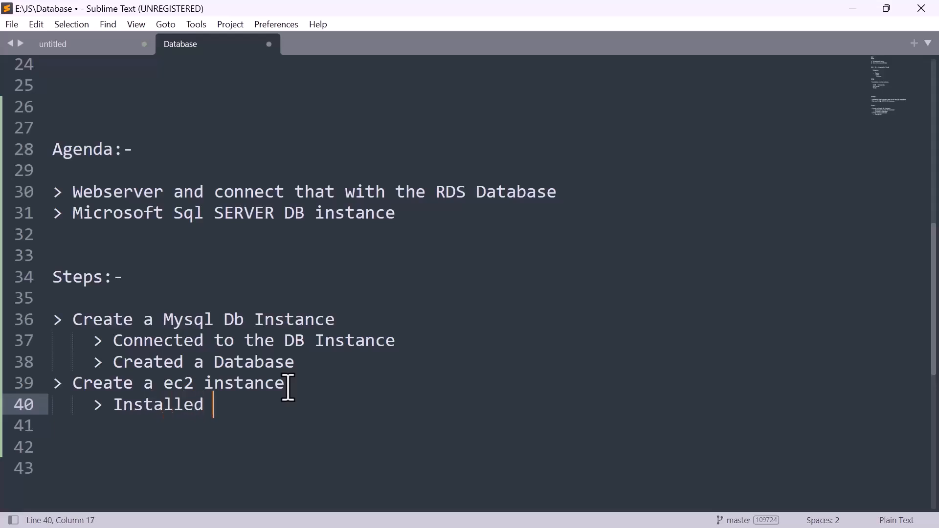
pyautogui.write('Php, my')
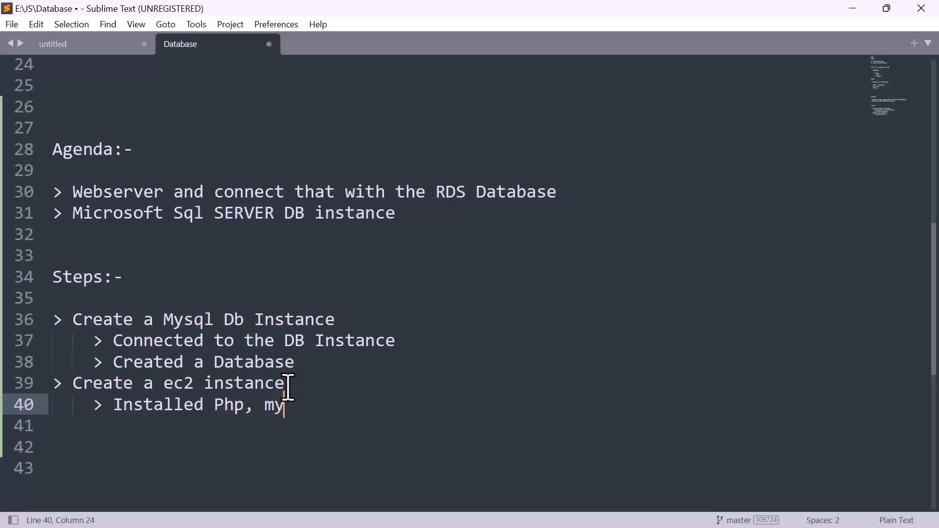
pyautogui.write('sql')
# Add the sub-item "> craeted a file db.inc.php" below the Php and mysql line.
pyautogui.press('Return')
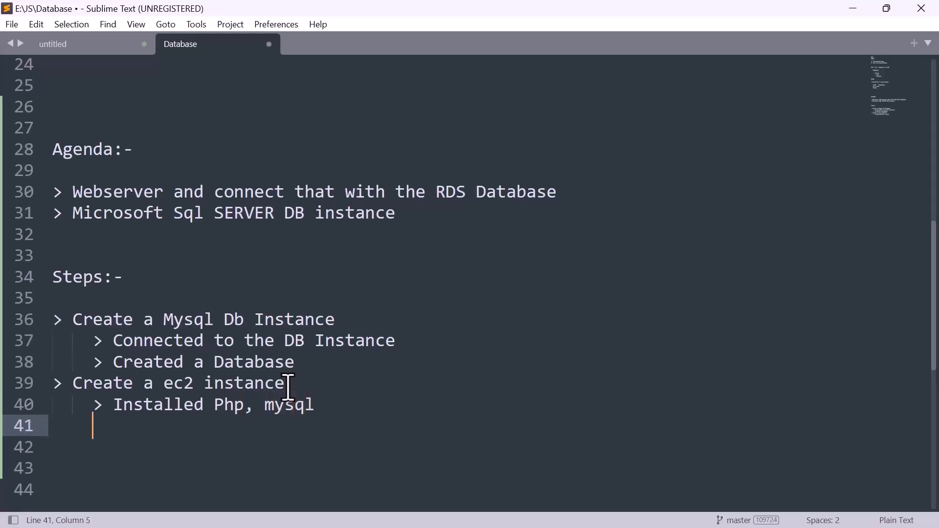
pyautogui.write('> P')
pyautogui.press('BackSpace')
pyautogui.write('c')
pyautogui.press('BackSpace')
pyautogui.write('craeted a')
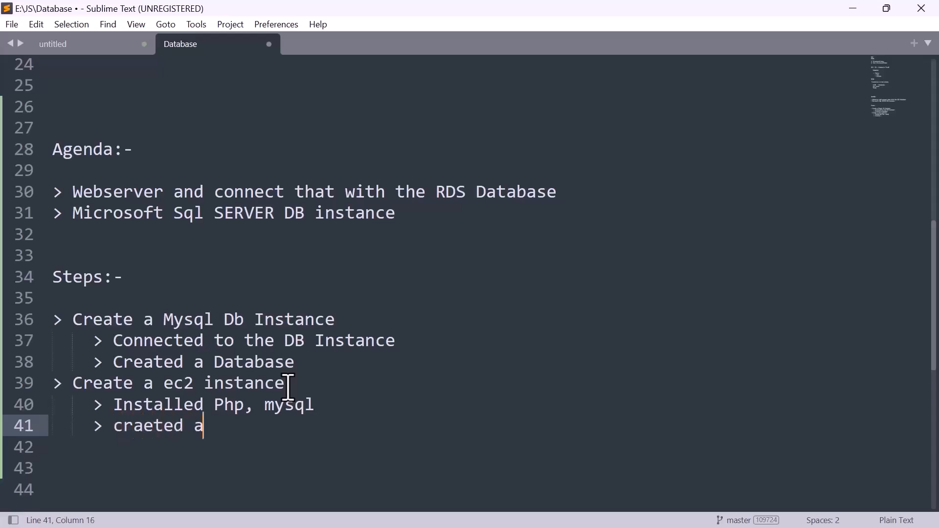
pyautogui.write(' file db.in')
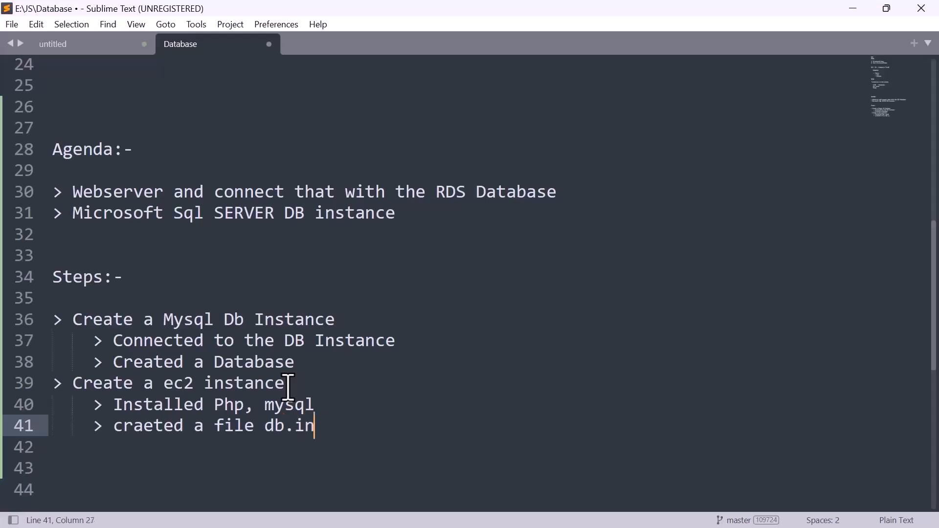
pyautogui.write('c.phop')
pyautogui.press('BackSpace')
pyautogui.press('BackSpace')
pyautogui.write('p')
pyautogui.moveTo(273, 430); pyautogui.dragTo(369, 432)
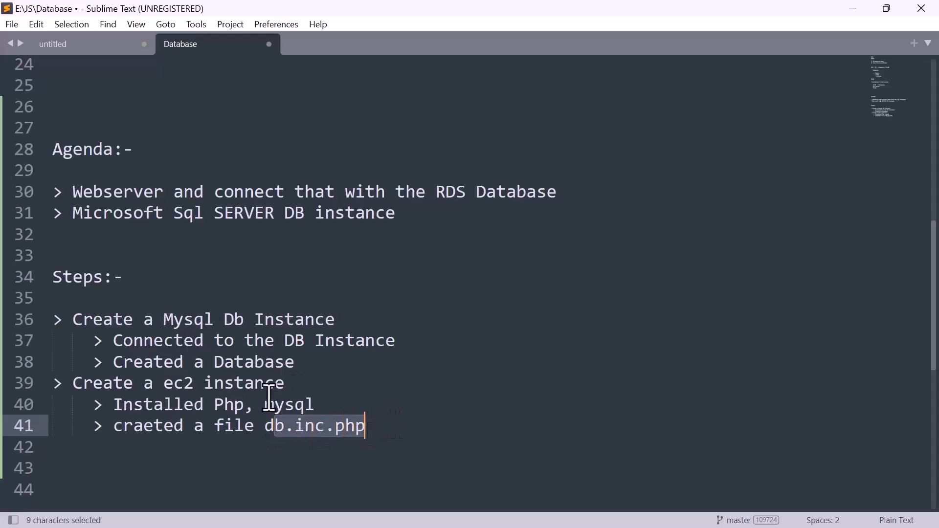
# Start an empty ">" sub-item below the db.inc.php line.
pyautogui.click(378, 429)
pyautogui.press('Return')
pyautogui.write('>')
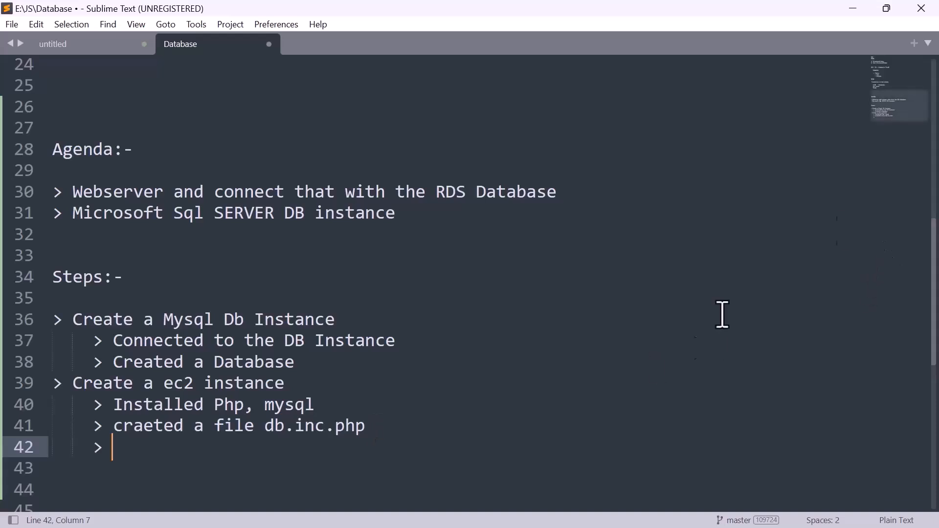
# Minimize the notes and switch to index.php in Visual Studio Code.
pyautogui.click(854, 6)
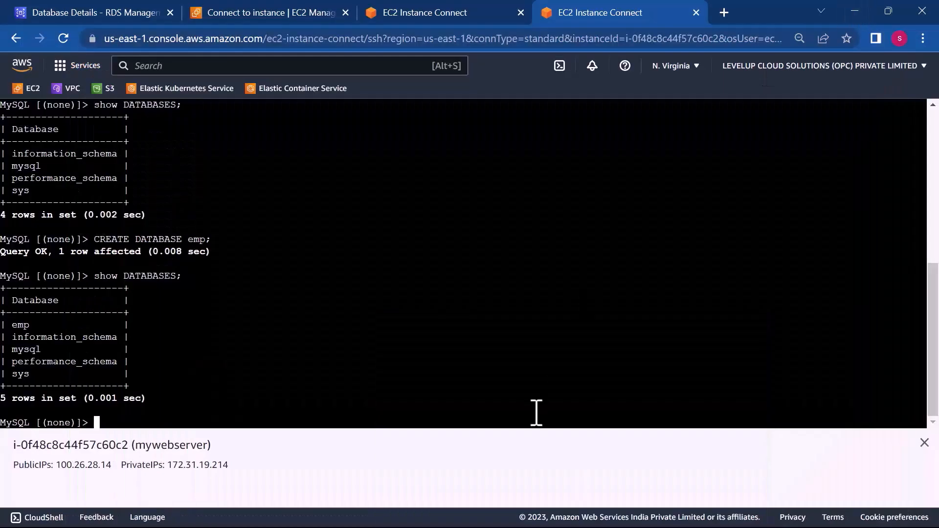
pyautogui.press('super')
pyautogui.moveTo(487, 511)
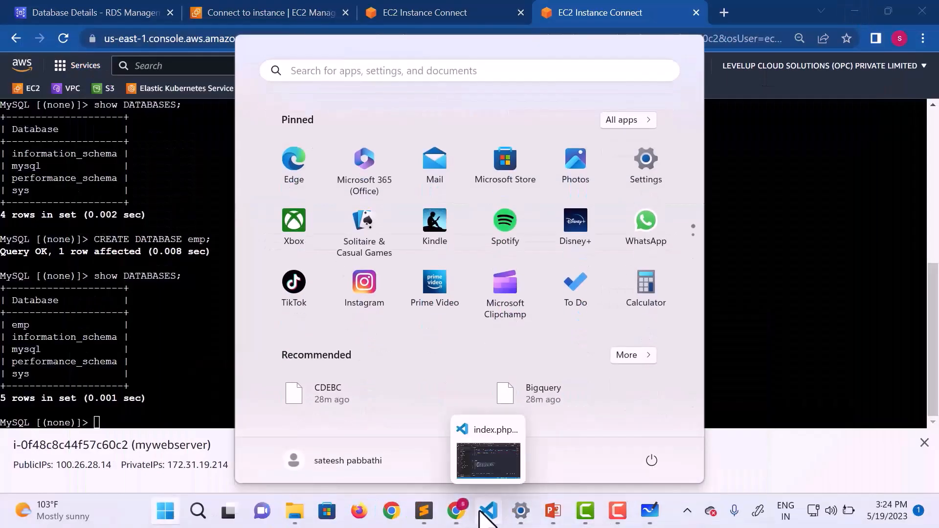
pyautogui.click(489, 476)
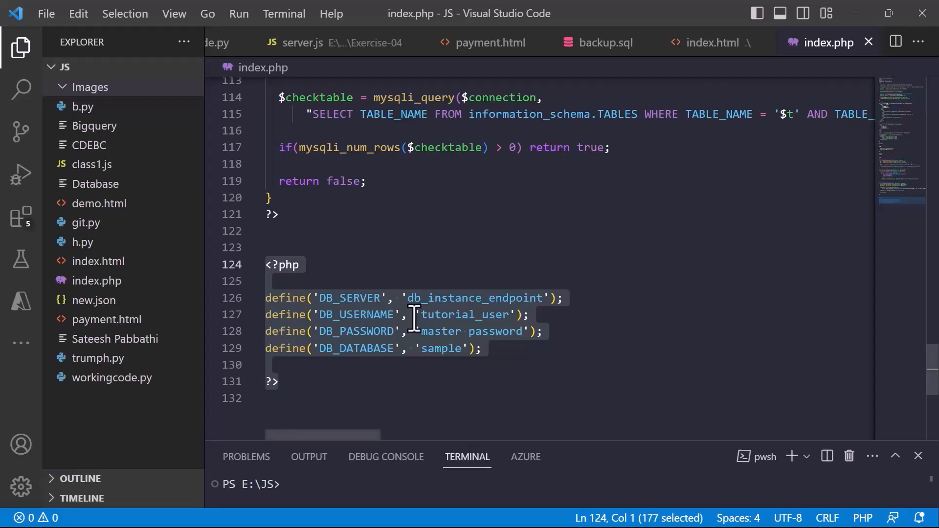
# Copy the web page code in index.php, from the db.inc.php include line through line 121, and return to the browser.
pyautogui.scroll(9, 414, 321)
pyautogui.scroll(20, 414, 321)
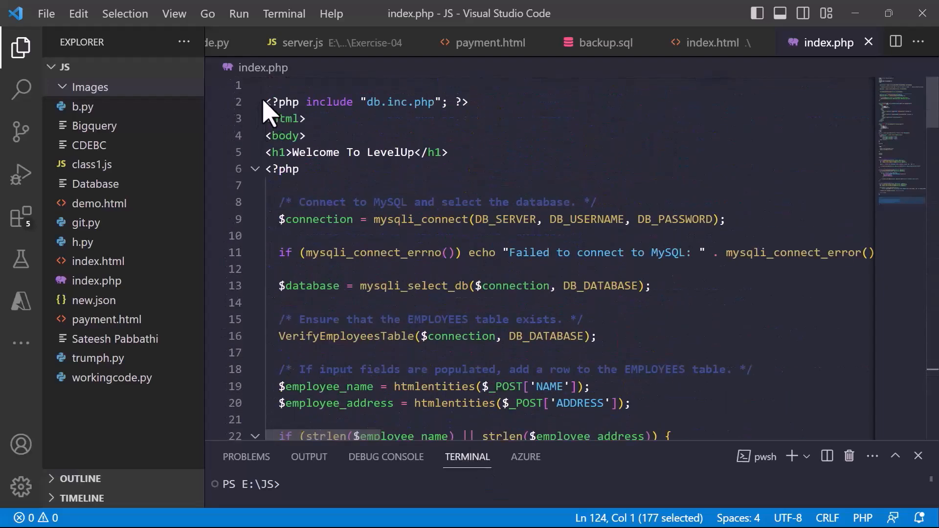
pyautogui.moveTo(270, 103); pyautogui.dragTo(286, 144)
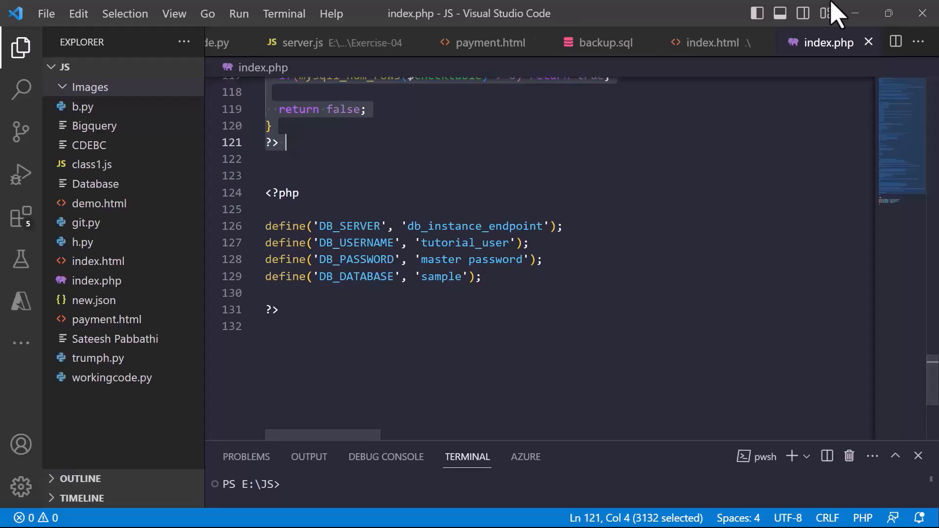
pyautogui.click(851, 16)
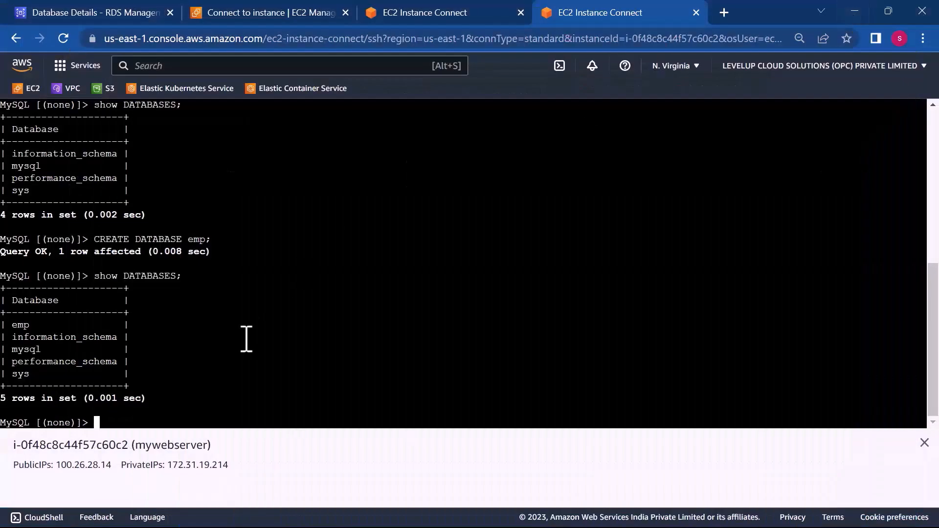
# In the web server's shell session in the html folder, create levelup.php with vi and enter insert mode.
pyautogui.click(426, 13)
pyautogui.click(326, 415)
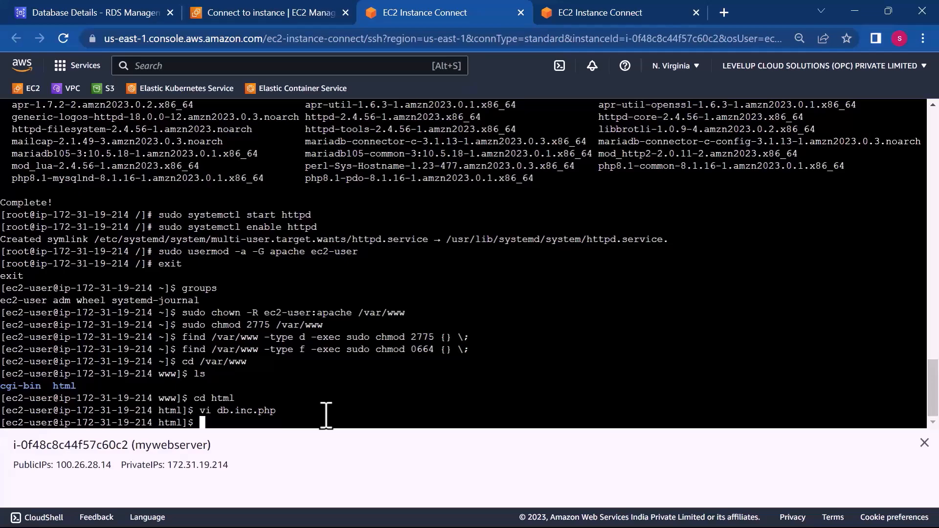
pyautogui.write('levelup.php')
pyautogui.press('Left')
pyautogui.press('Left')
pyautogui.press('Left')
pyautogui.press('Left')
pyautogui.press('Left')
pyautogui.press('Left')
pyautogui.press('Left')
pyautogui.press('Left')
pyautogui.press('Left')
pyautogui.press('Left')
pyautogui.press('Left')
pyautogui.write('vi')
pyautogui.press('Return')
pyautogui.press('i')
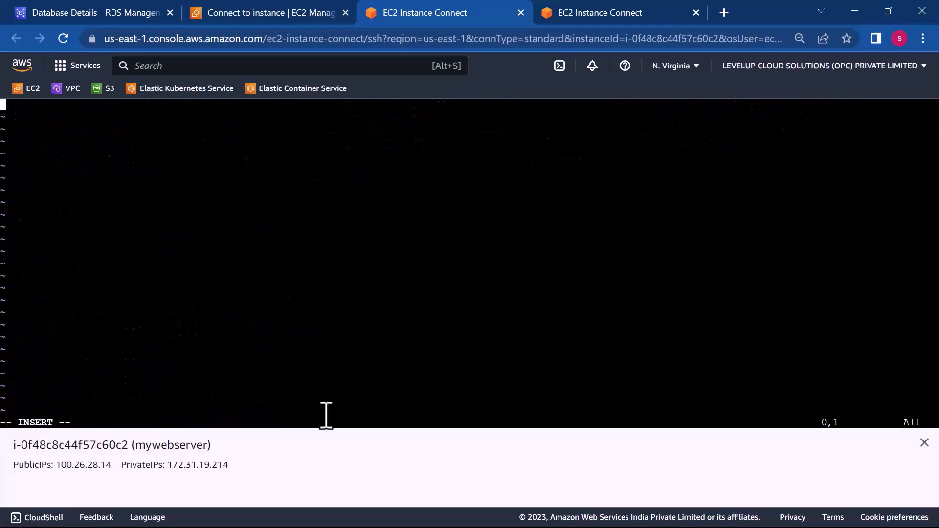
# Paste the copied PHP page code into levelup.php, then save the file and quit vi.
pyautogui.rightClick(98, 227)
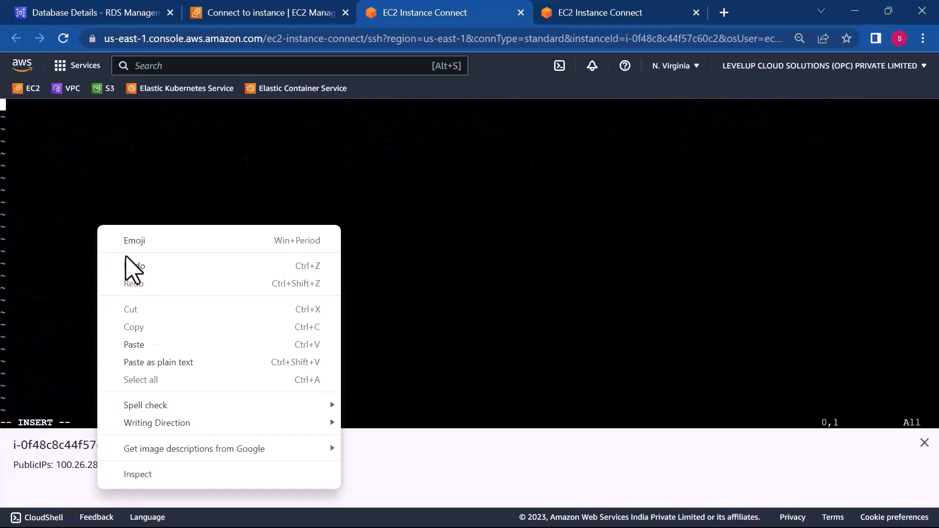
pyautogui.click(146, 345)
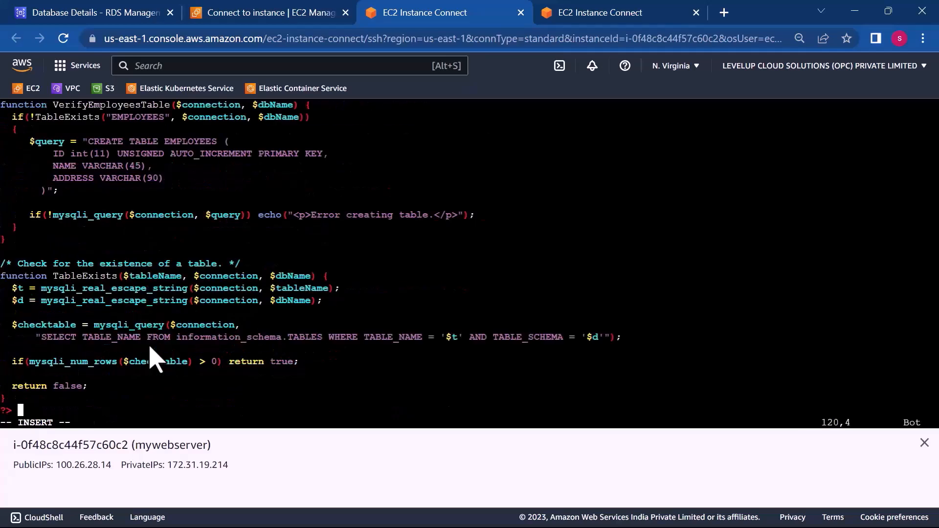
pyautogui.press('Escape')
pyautogui.write(':wq')
pyautogui.press('Return')
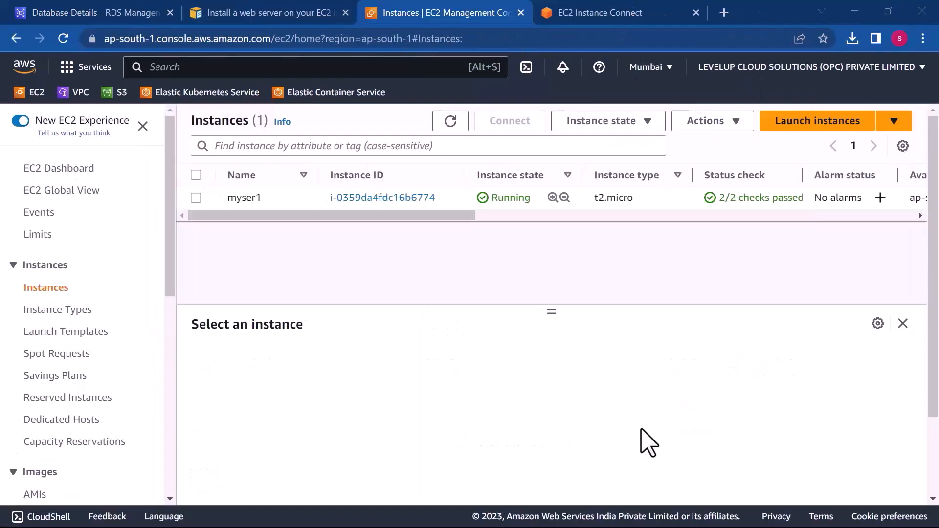
# Copy the public IPv4 address of the myser1 instance and open 65.2.184.40/levelup.php in a new browser tab.
pyautogui.click(351, 198)
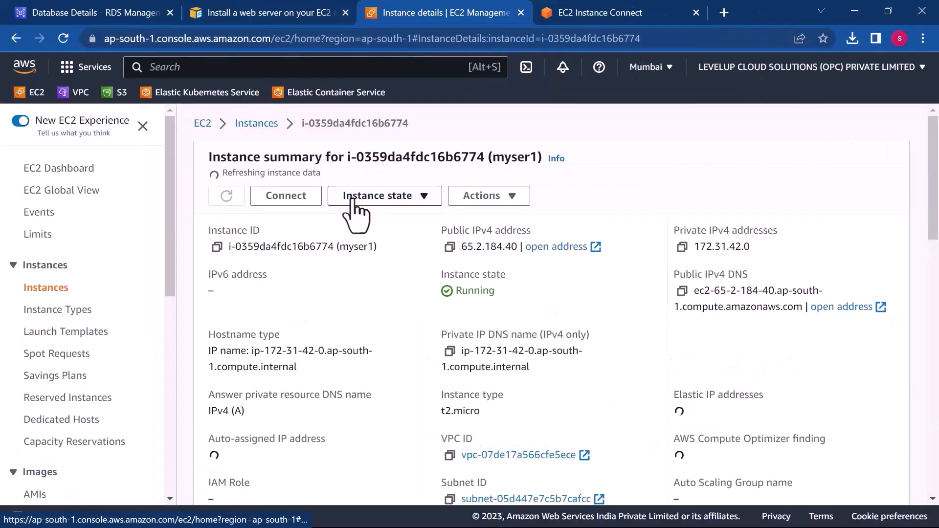
pyautogui.click(449, 243)
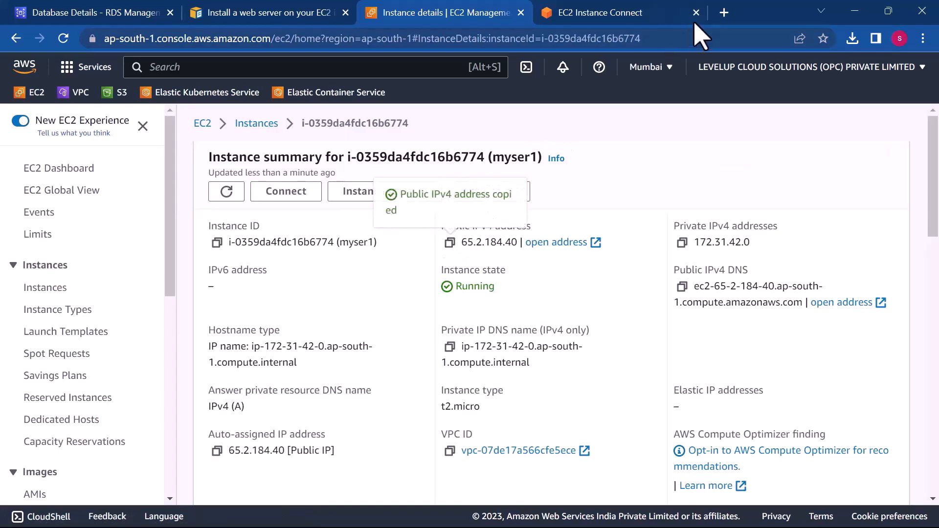
pyautogui.click(724, 12)
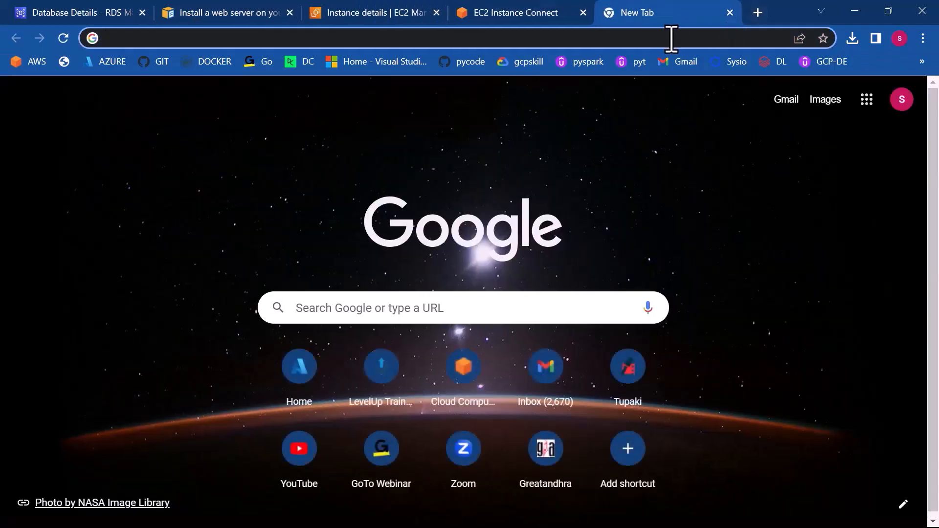
pyautogui.hotkey('ctrl', 'v')
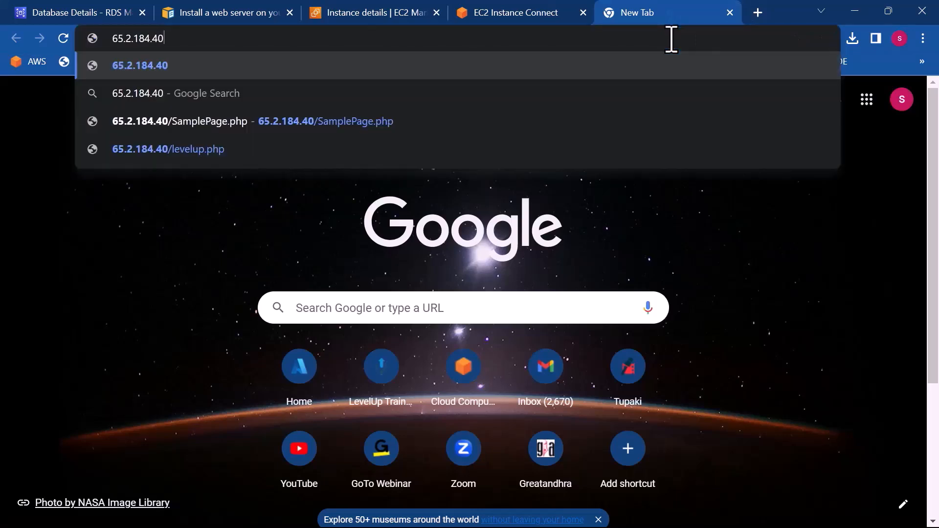
pyautogui.write('\\leve')
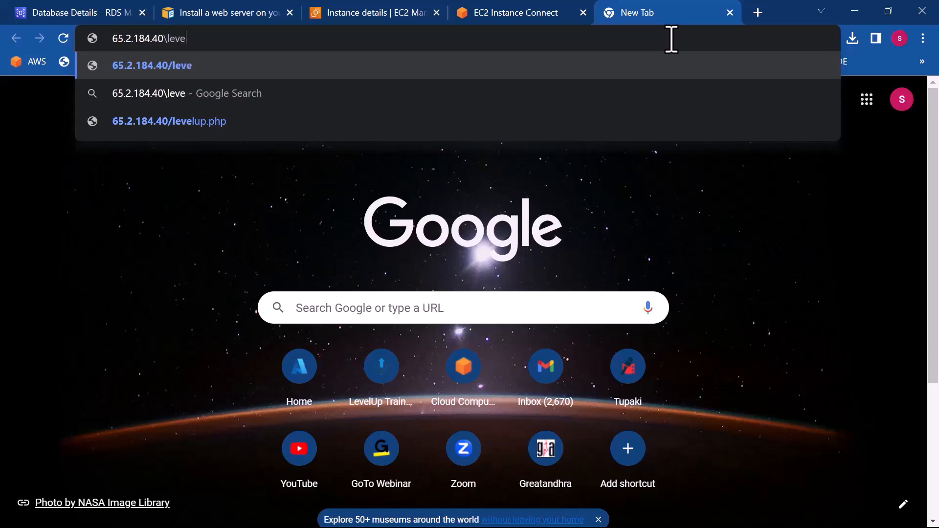
pyautogui.write('lup.php')
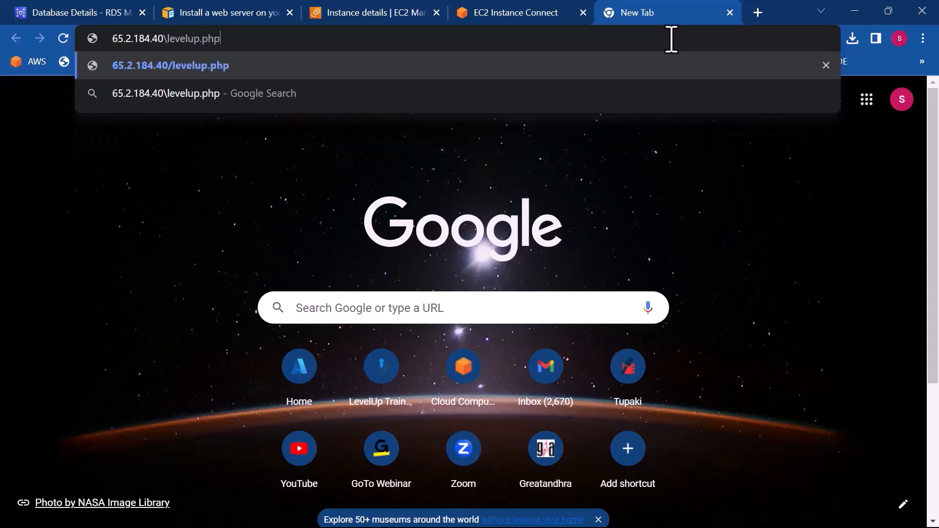
pyautogui.press('Return')
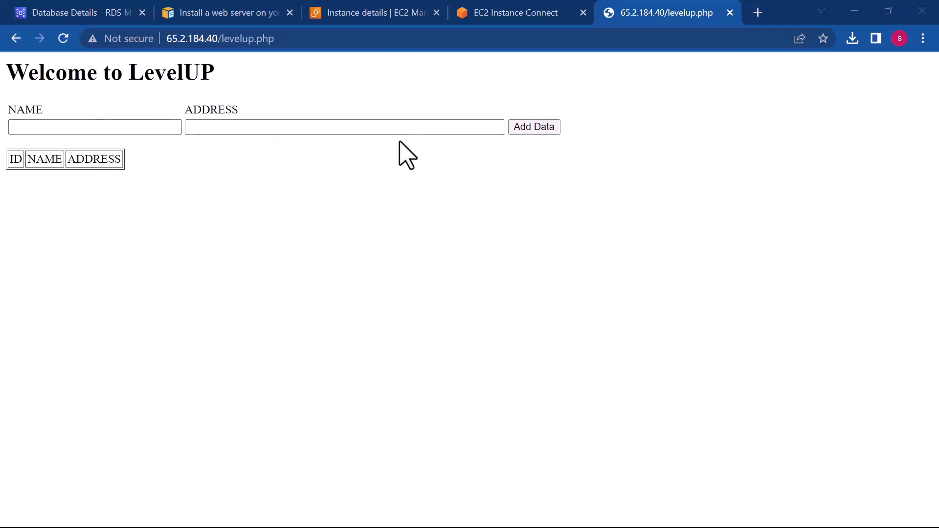
# Add the first record to the LevelUP page, entering the person's name and the address Hyd.
pyautogui.click(131, 127)
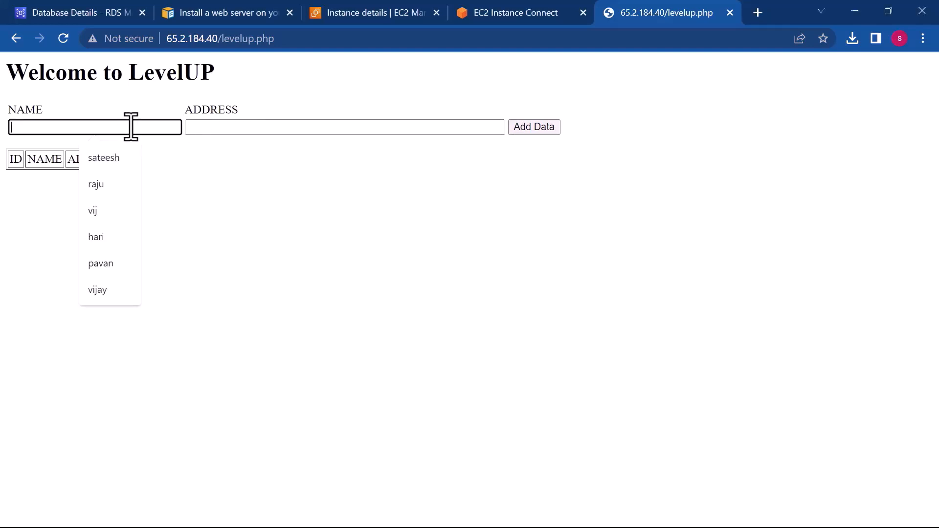
pyautogui.write('sateesh')
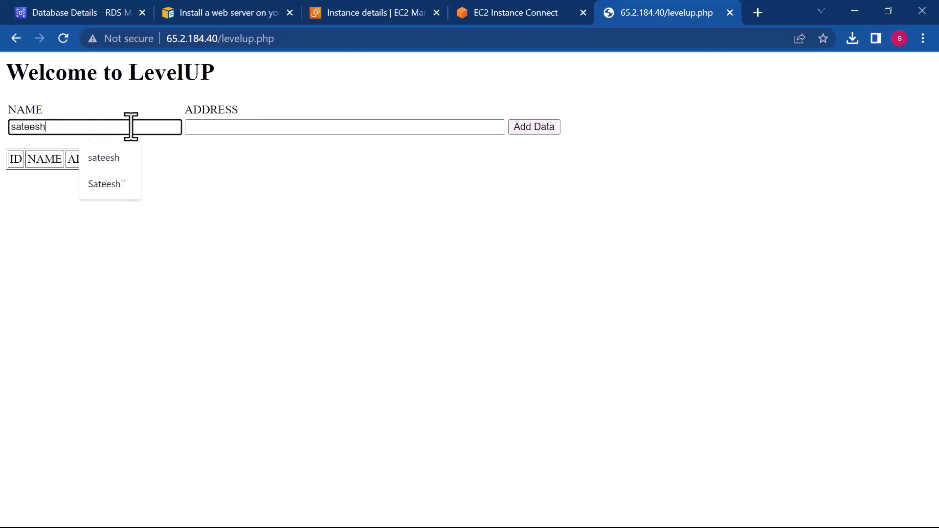
pyautogui.click(243, 127)
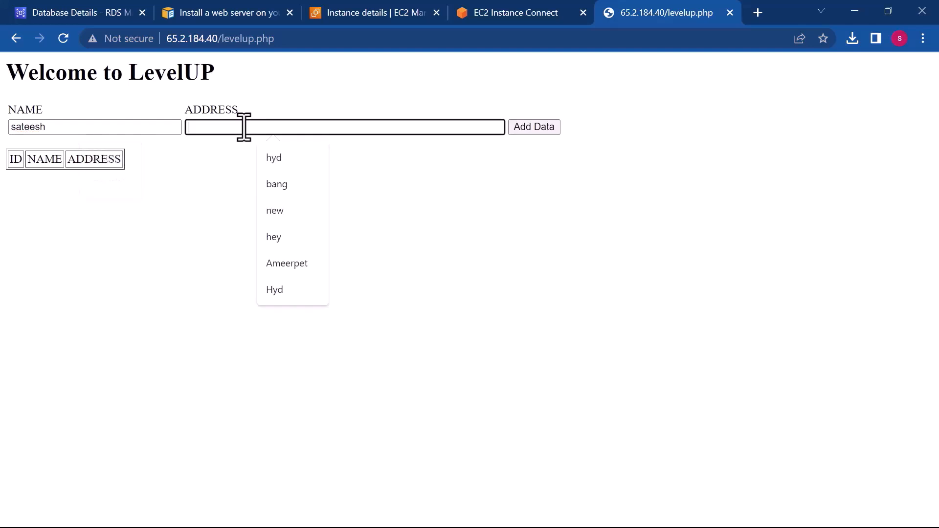
pyautogui.write('Hyd')
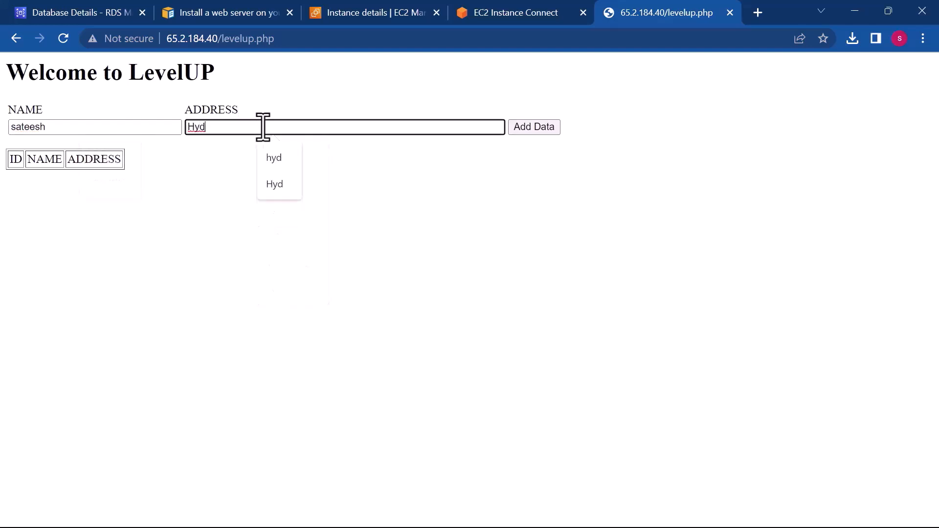
pyautogui.click(539, 130)
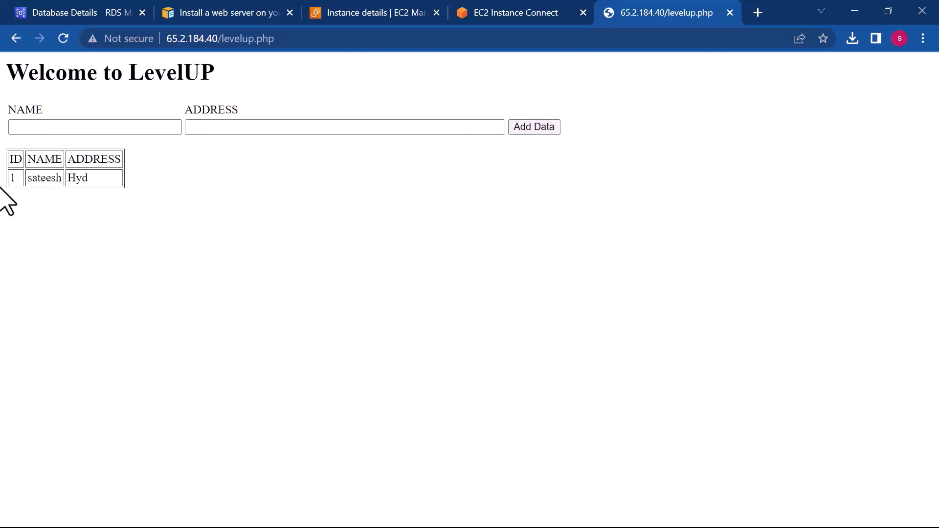
# Add a second record with another person's name and the address Bang.
pyautogui.click(127, 128)
pyautogui.click(127, 128)
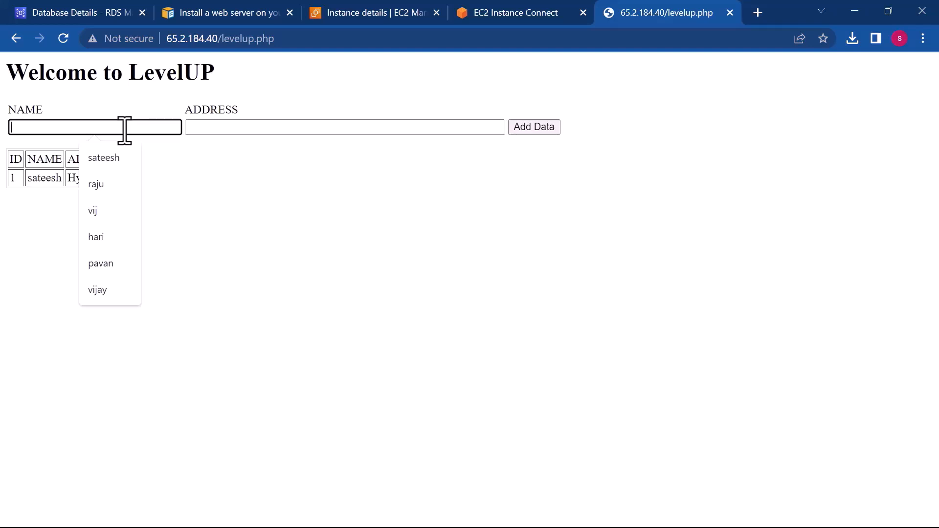
pyautogui.write('RAM')
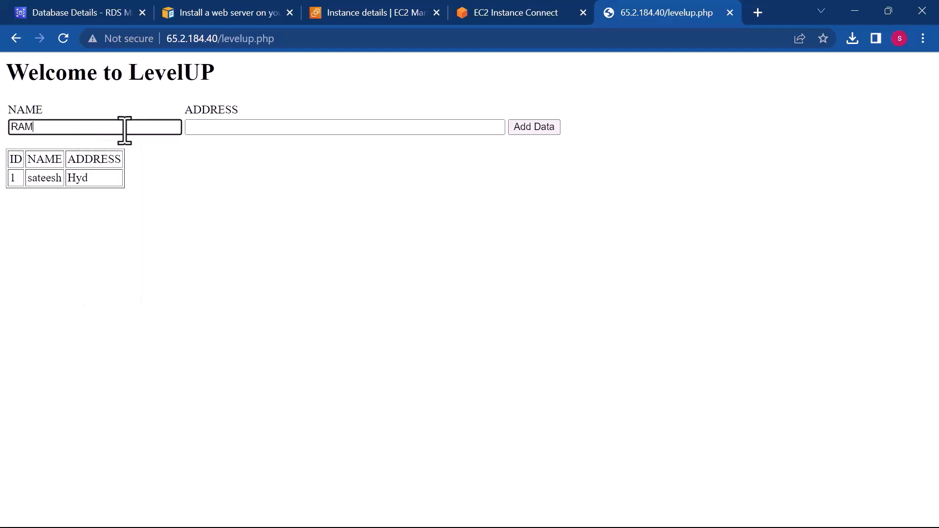
pyautogui.press('BackSpace')
pyautogui.press('BackSpace')
pyautogui.write('am')
pyautogui.click(223, 131)
pyautogui.write('BANg')
pyautogui.press('BackSpace')
pyautogui.press('BackSpace')
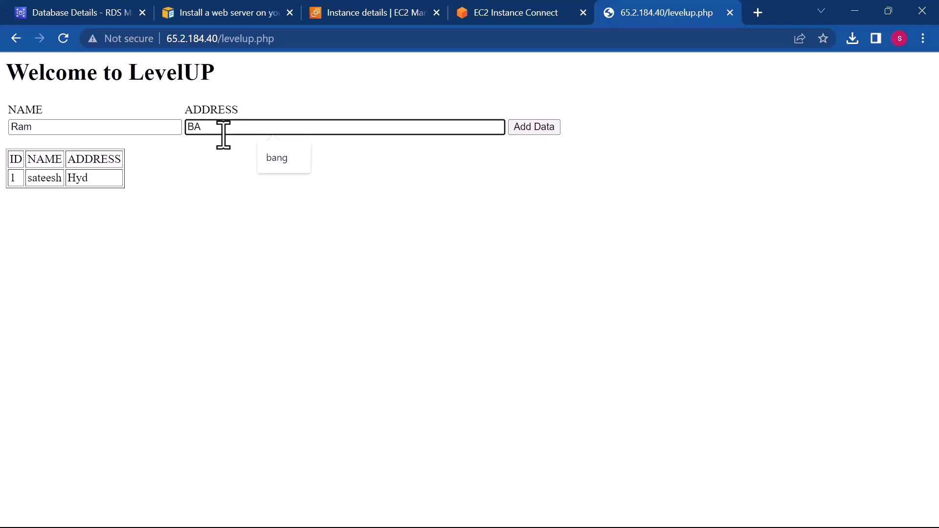
pyautogui.press('BackSpace')
pyautogui.write('anh')
pyautogui.press('BackSpace')
pyautogui.write('h')
pyautogui.press('BackSpace')
pyautogui.write('g')
pyautogui.click(539, 128)
# Add a third record with a new person's name and the address Hyd.
pyautogui.click(149, 131)
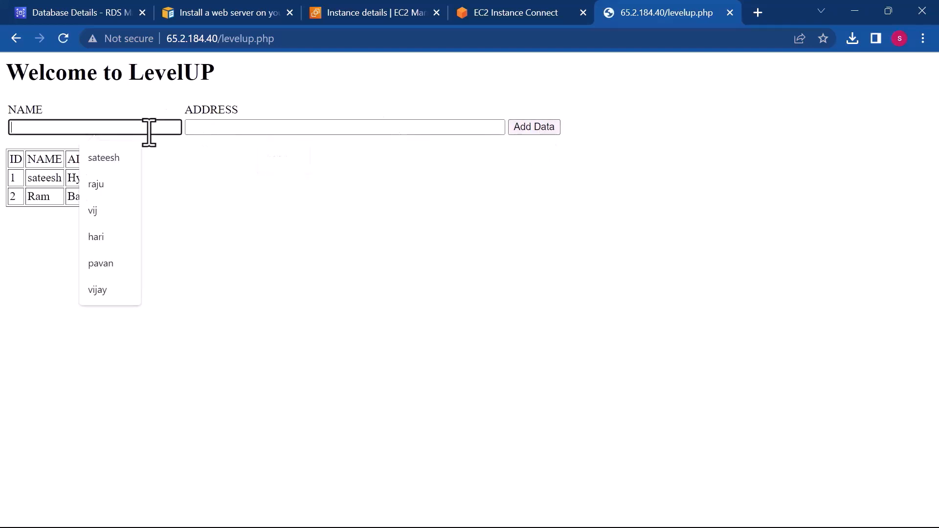
pyautogui.write('raj')
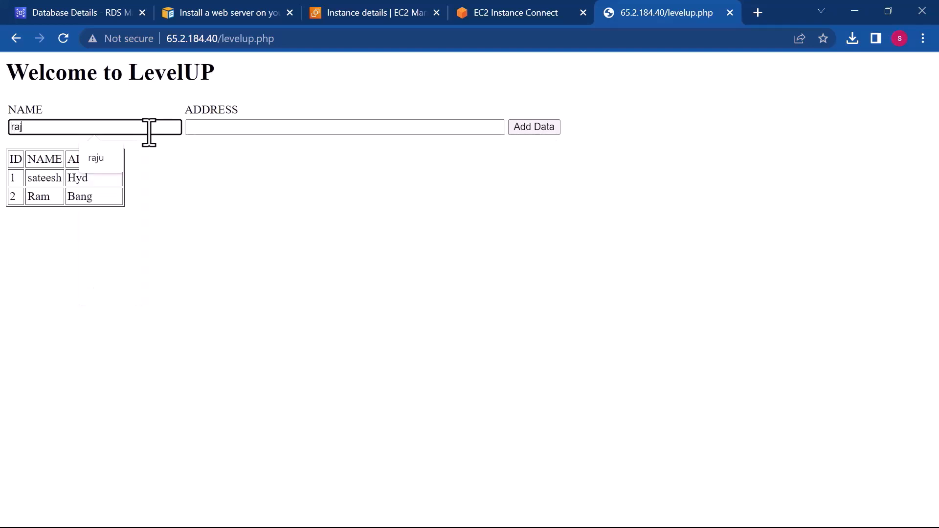
pyautogui.write('esh')
pyautogui.click(236, 131)
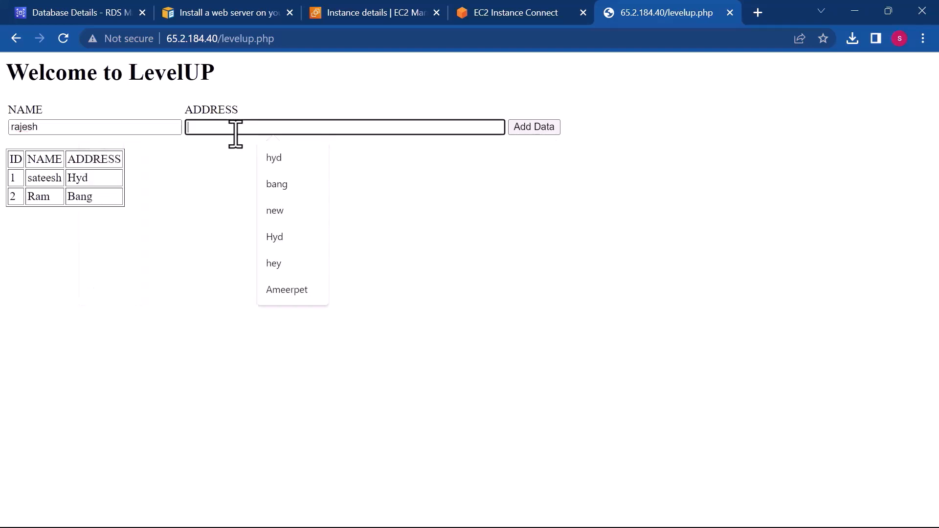
pyautogui.write('Hyd')
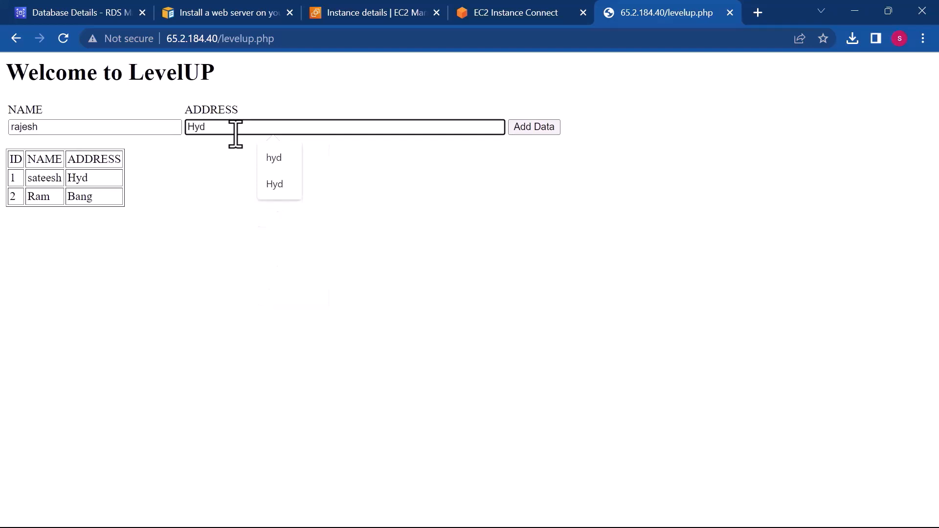
pyautogui.click(538, 128)
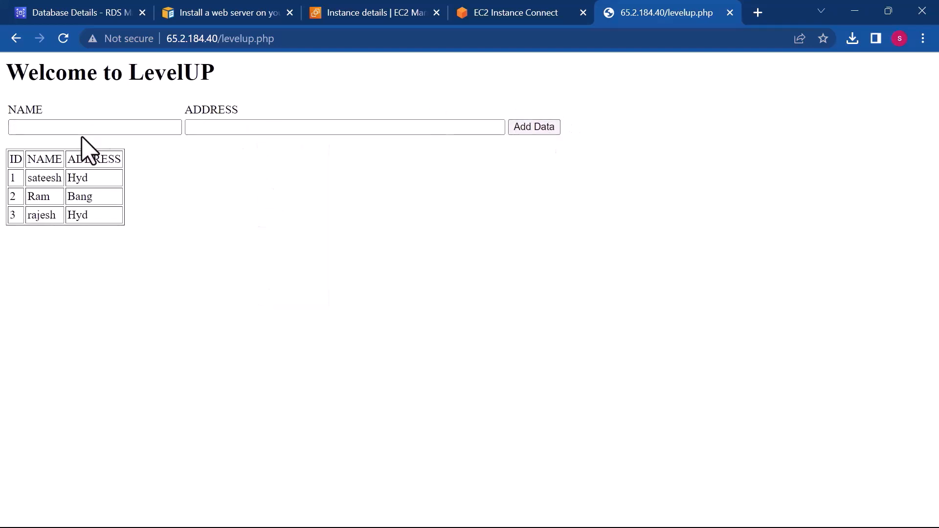
# Add a fourth record with a new person's name and the address Bang.
pyautogui.click(98, 127)
pyautogui.write('suresh')
pyautogui.click(224, 126)
pyautogui.write('Bang')
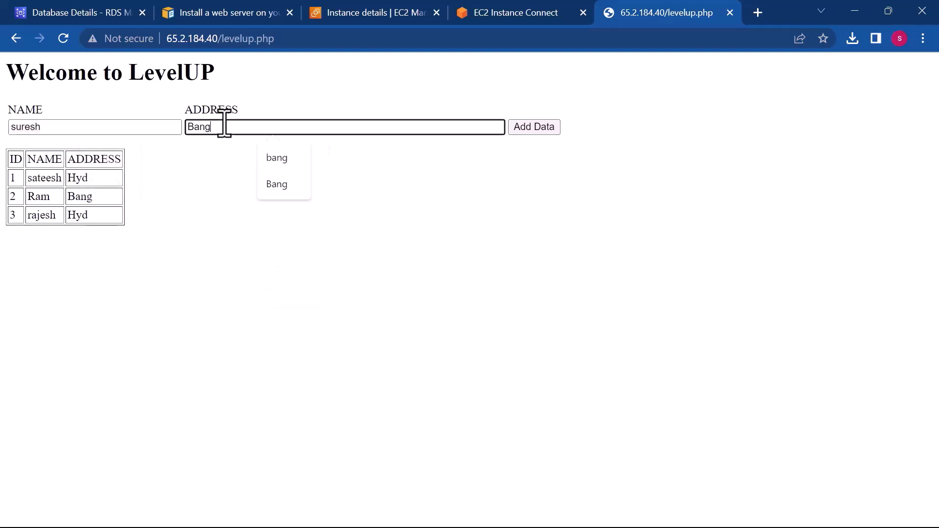
pyautogui.click(536, 130)
# Add a fifth record with a new person's name and the address Hyd.
pyautogui.click(150, 128)
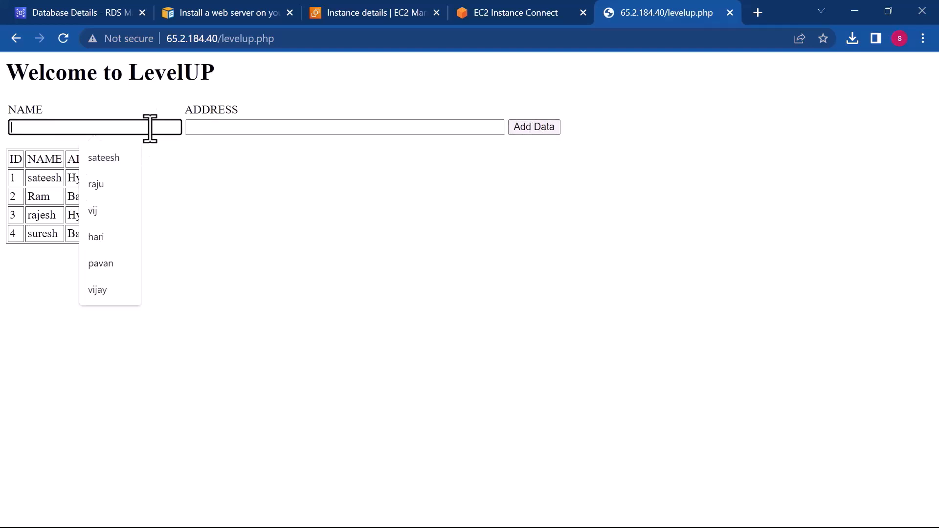
pyautogui.write('sita')
pyautogui.click(258, 128)
pyautogui.write('Hyd')
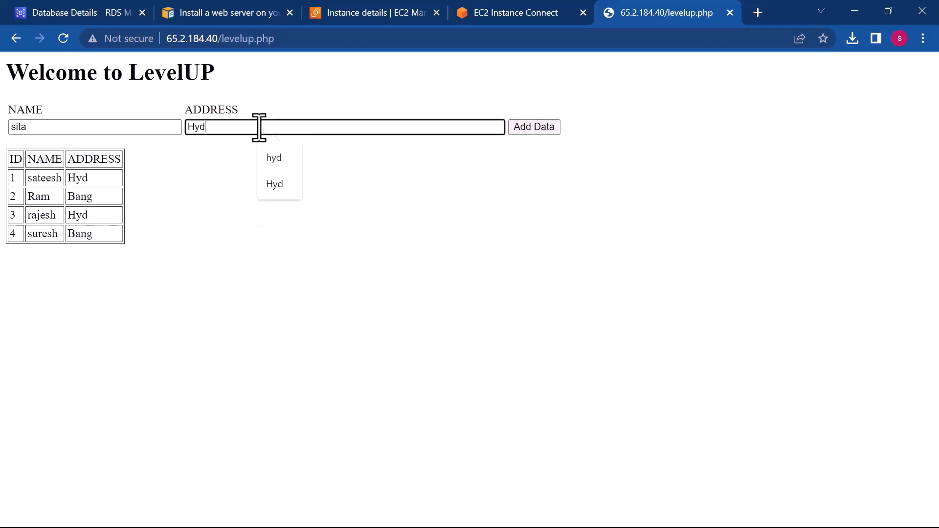
pyautogui.click(522, 128)
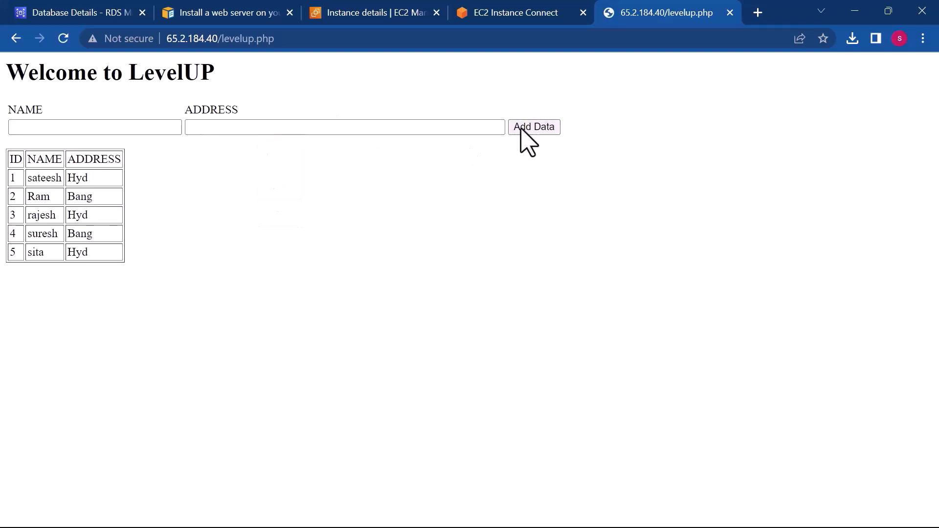
# Add a sixth record with a new person's name and the address Bang.
pyautogui.click(149, 127)
pyautogui.write('Sa')
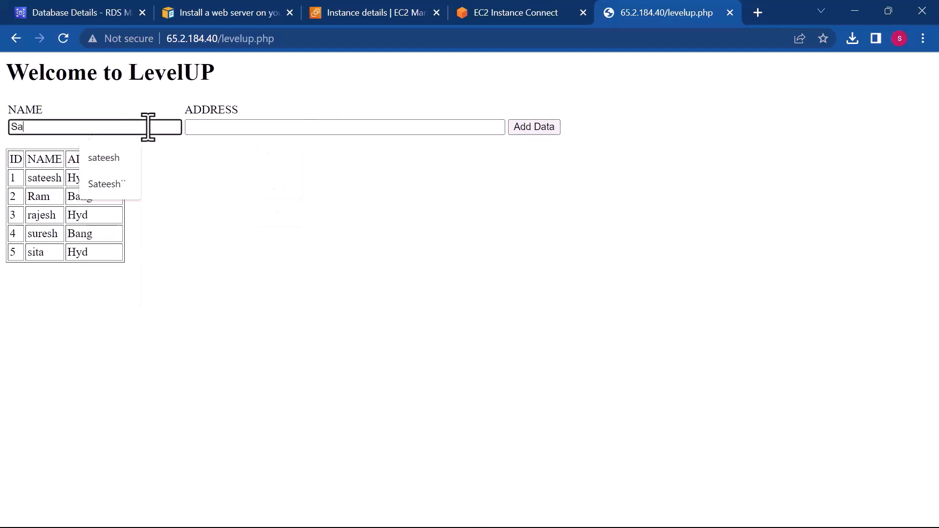
pyautogui.write('ritha')
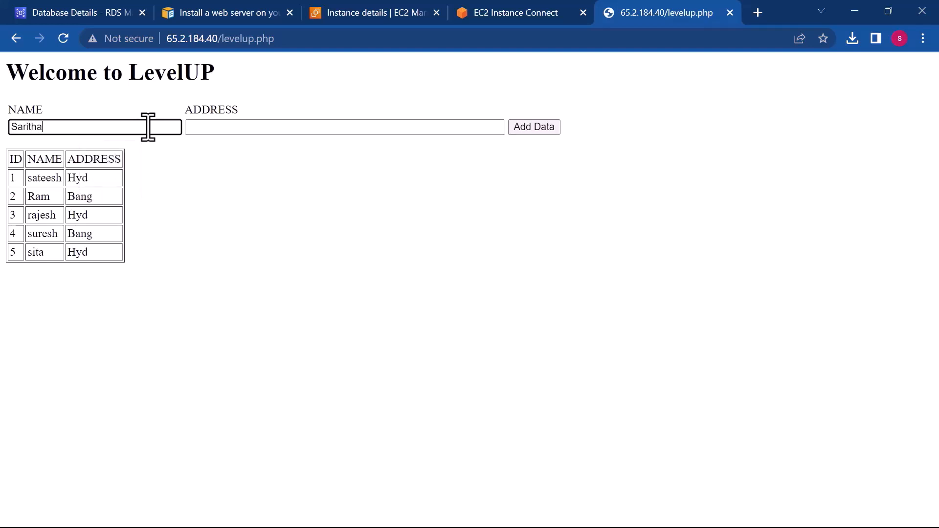
pyautogui.click(194, 134)
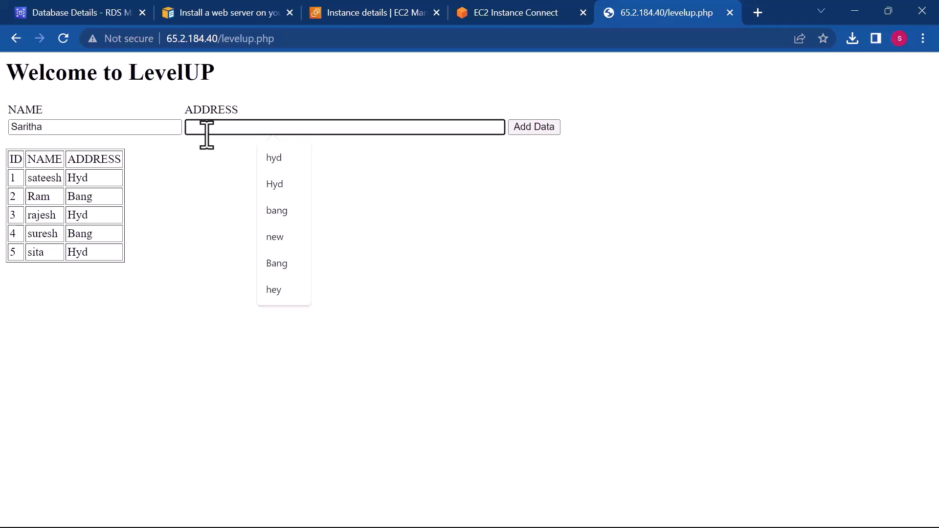
pyautogui.write('Bang')
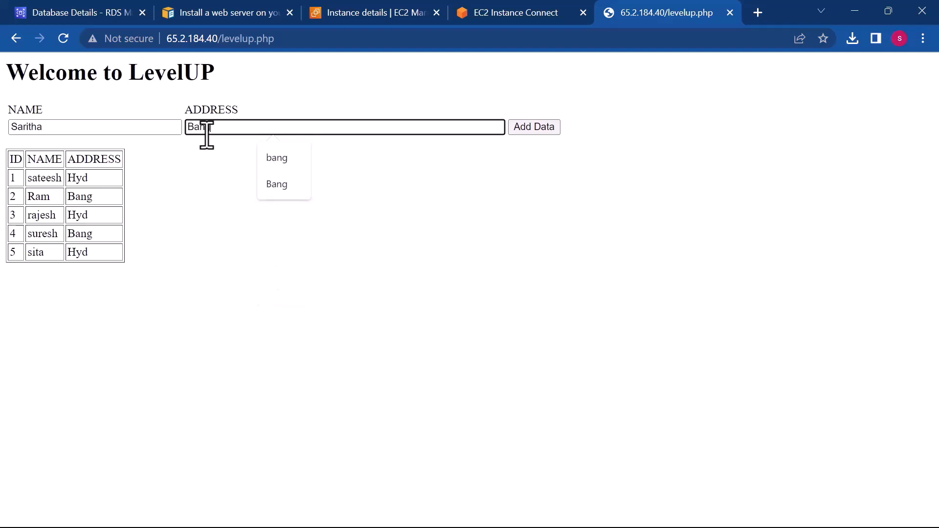
pyautogui.click(540, 133)
# Add a seventh record with a new person's name and the address Bang.
pyautogui.click(167, 127)
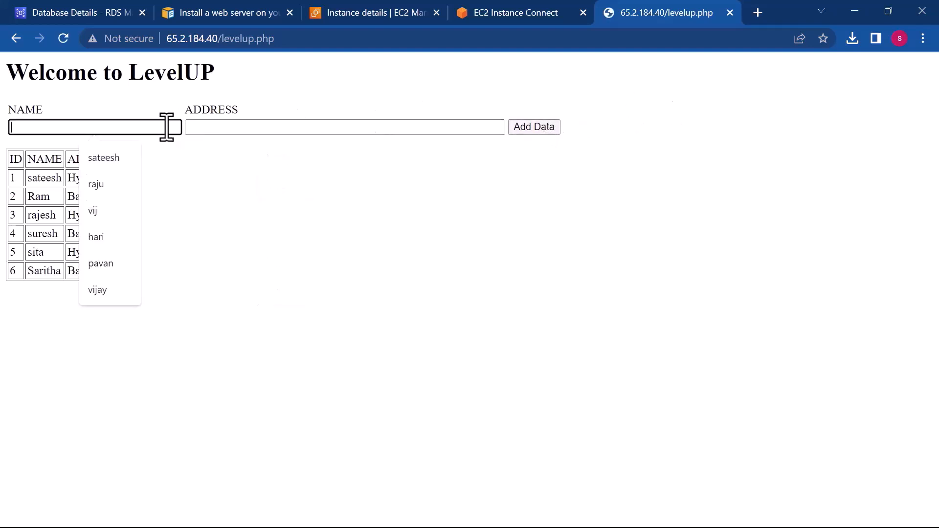
pyautogui.write('Pooja')
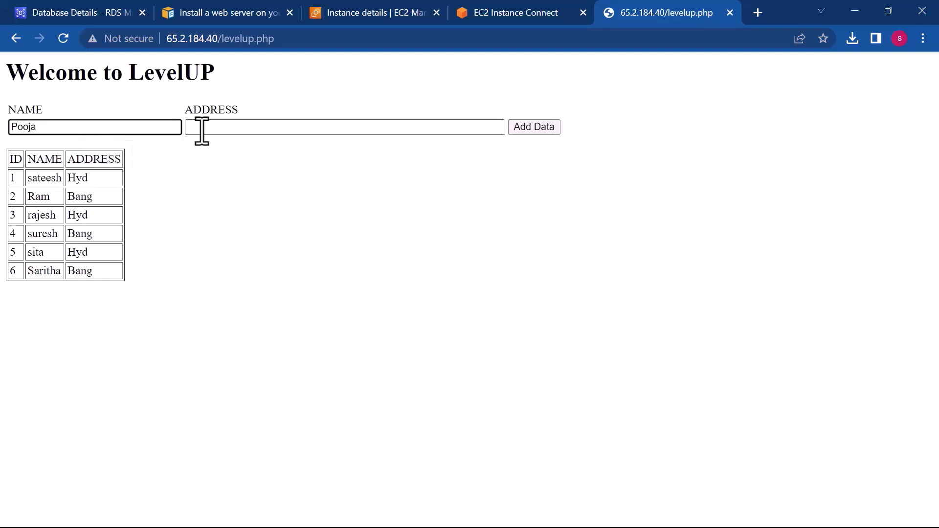
pyautogui.click(222, 130)
pyautogui.write('Bang')
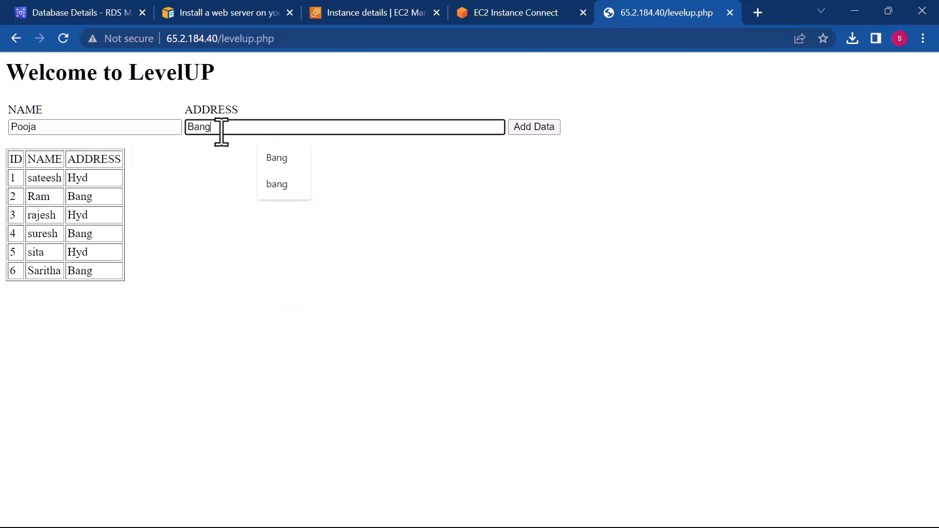
pyautogui.click(538, 129)
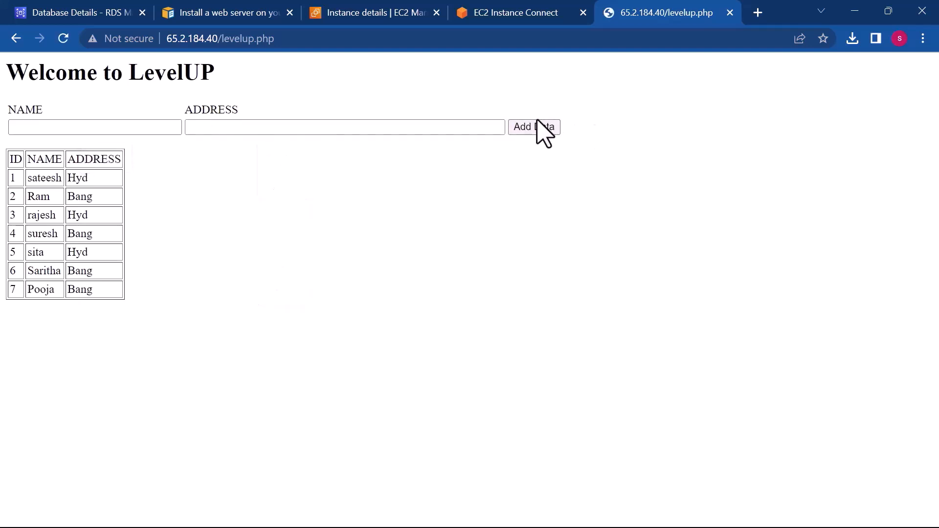
# Add an eighth record with a new person's name and the address Hyd.
pyautogui.click(131, 126)
pyautogui.write('Suma')
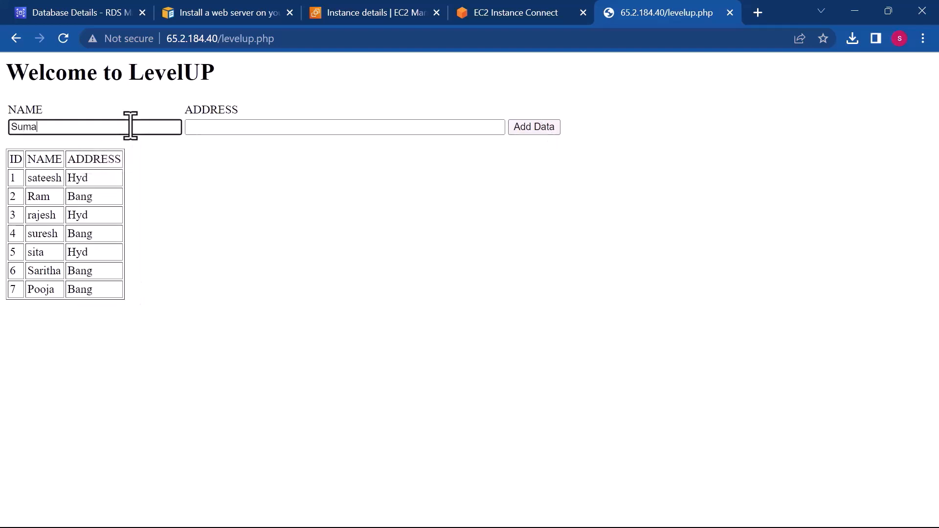
pyautogui.click(234, 137)
pyautogui.click(240, 131)
pyautogui.write('HYD')
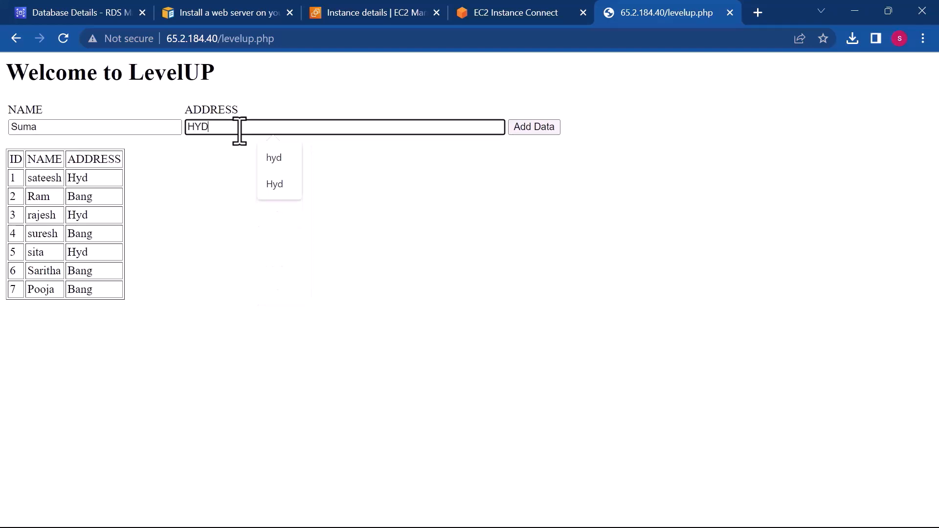
pyautogui.press('BackSpace')
pyautogui.press('BackSpace')
pyautogui.write('yd')
pyautogui.click(549, 129)
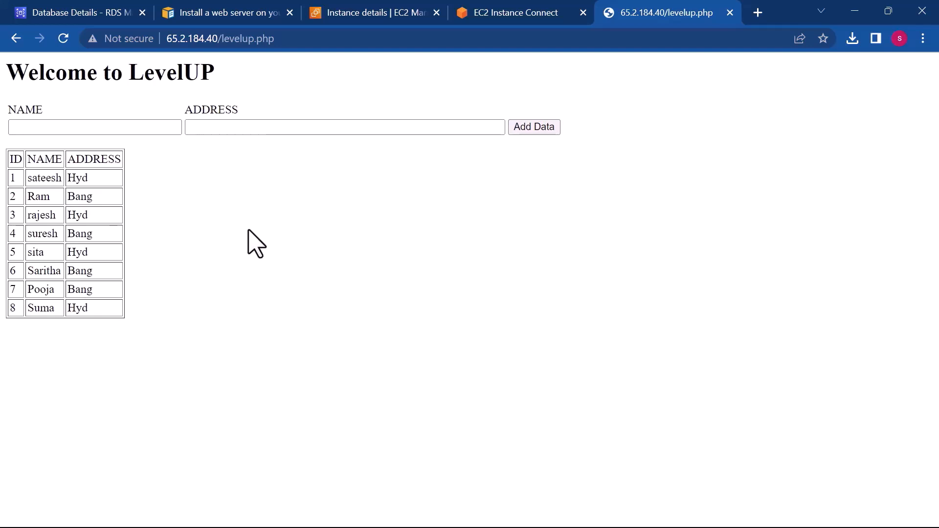
# In the EC2 Instance Connect terminal, begin a mysql -h command with the bdon1 endpoint copied from the RDS database details.
pyautogui.click(512, 13)
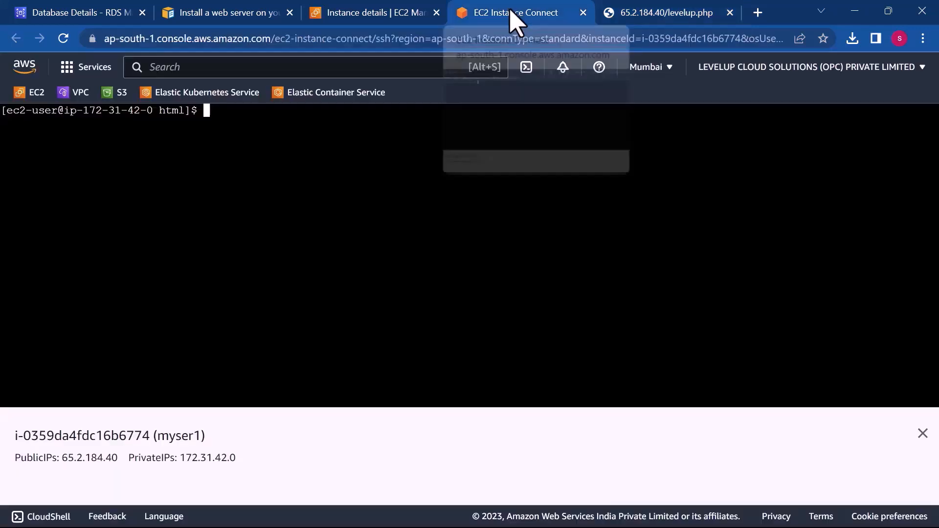
pyautogui.write('my')
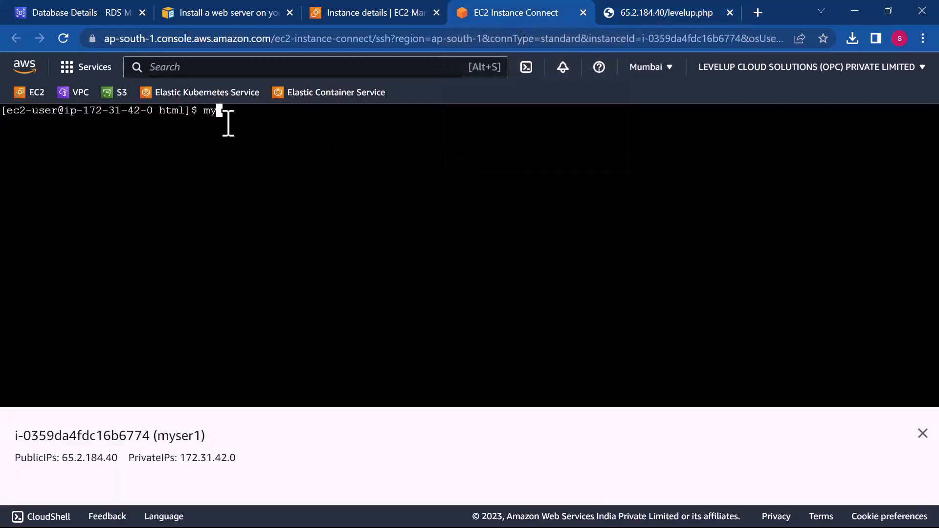
pyautogui.write('sql -h')
pyautogui.click(56, 7)
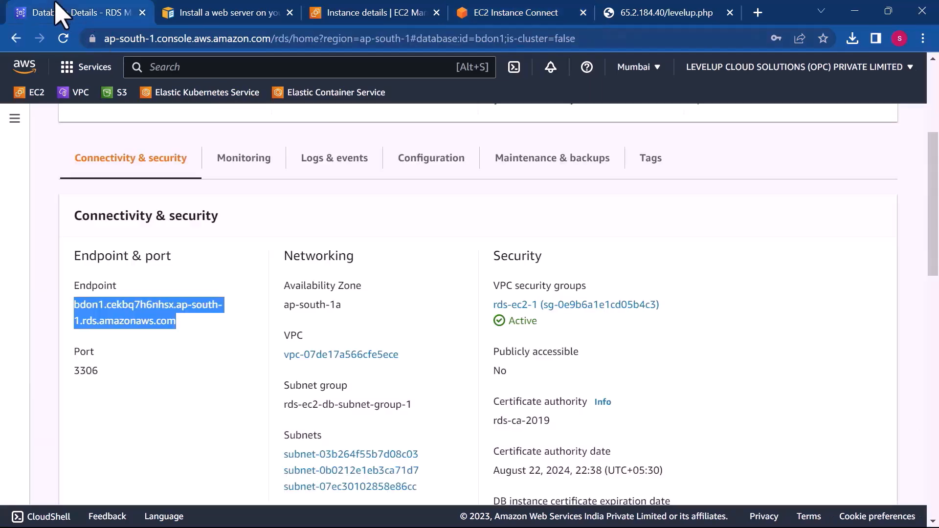
pyautogui.rightClick(161, 324)
pyautogui.click(180, 336)
pyautogui.click(661, 20)
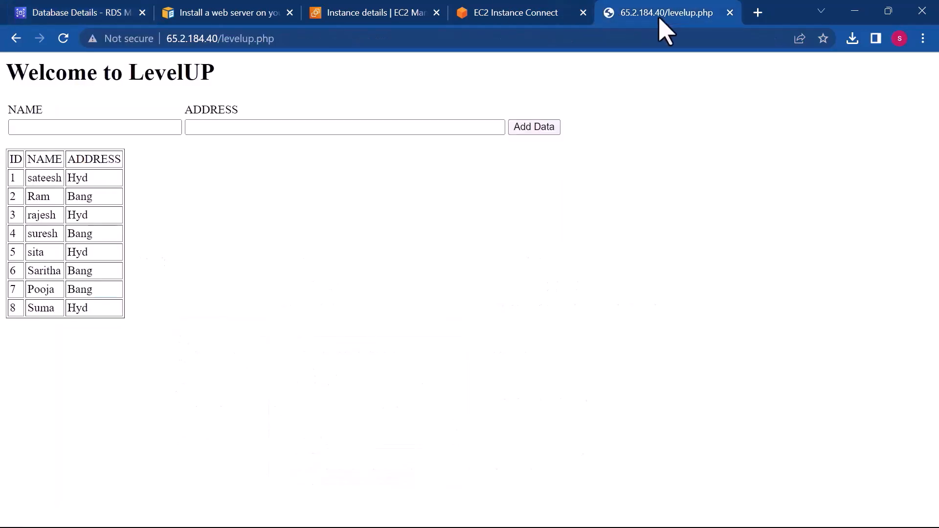
pyautogui.click(487, 19)
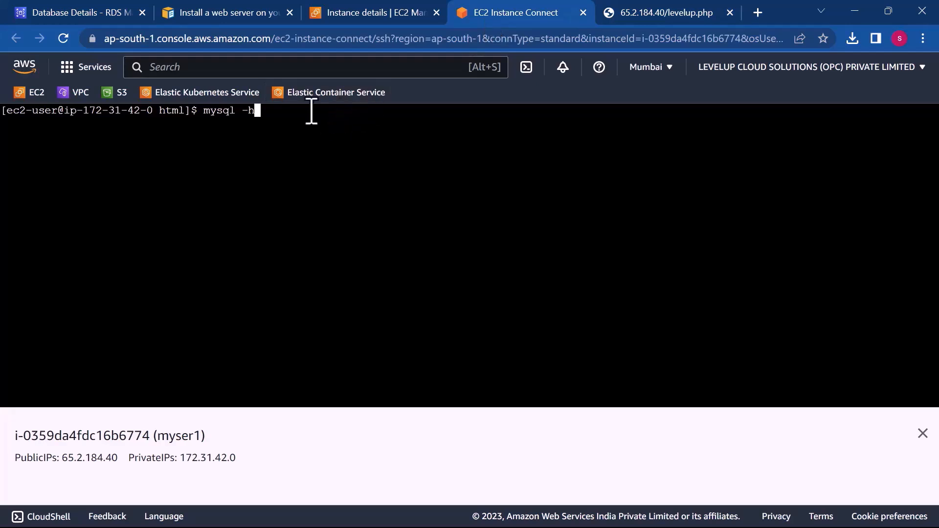
pyautogui.rightClick(281, 112)
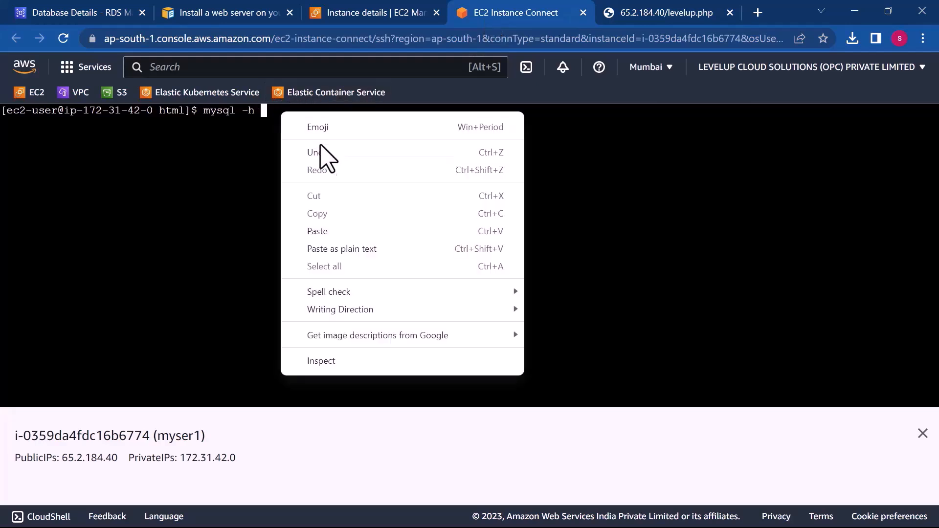
pyautogui.click(324, 231)
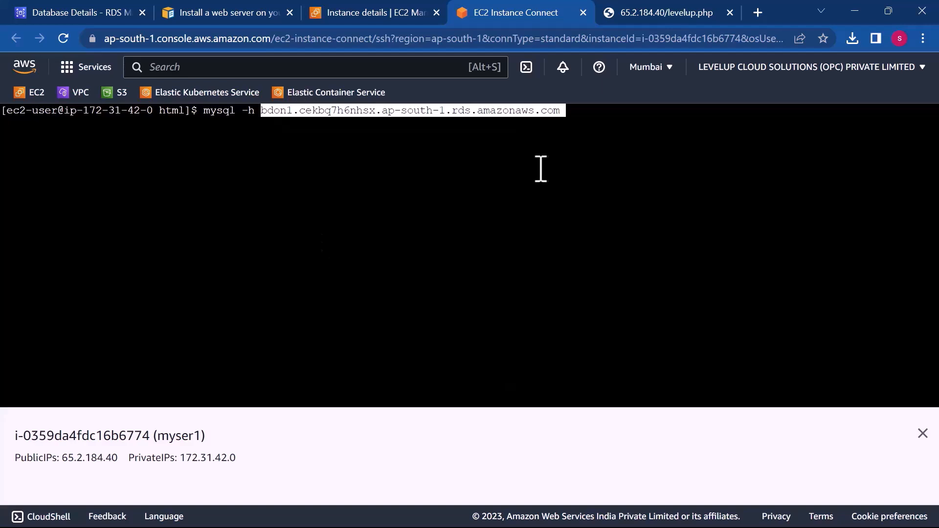
# Complete the mysql command with -P 3306 -u admin -p, run it, and log in with the database password.
pyautogui.click(575, 118)
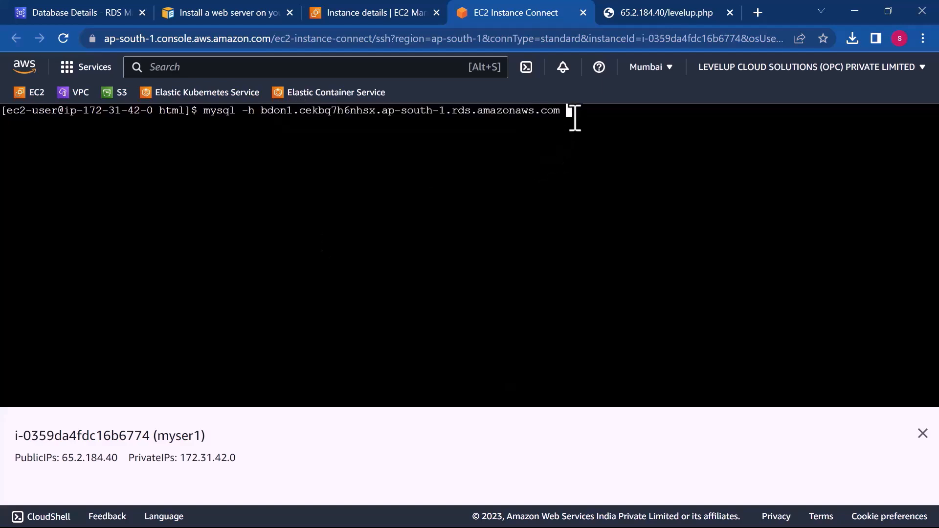
pyautogui.write('-P 3306 -u admin -p')
pyautogui.press('Return')
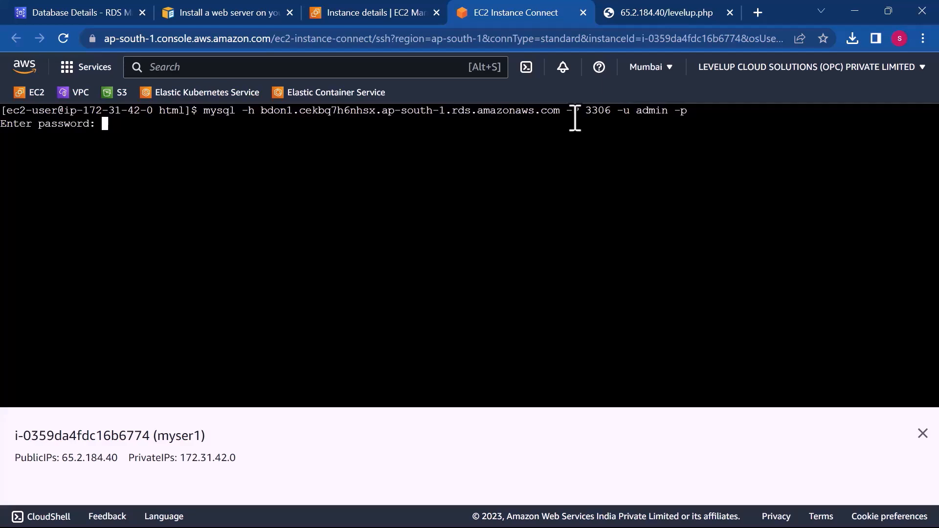
pyautogui.press('Return')
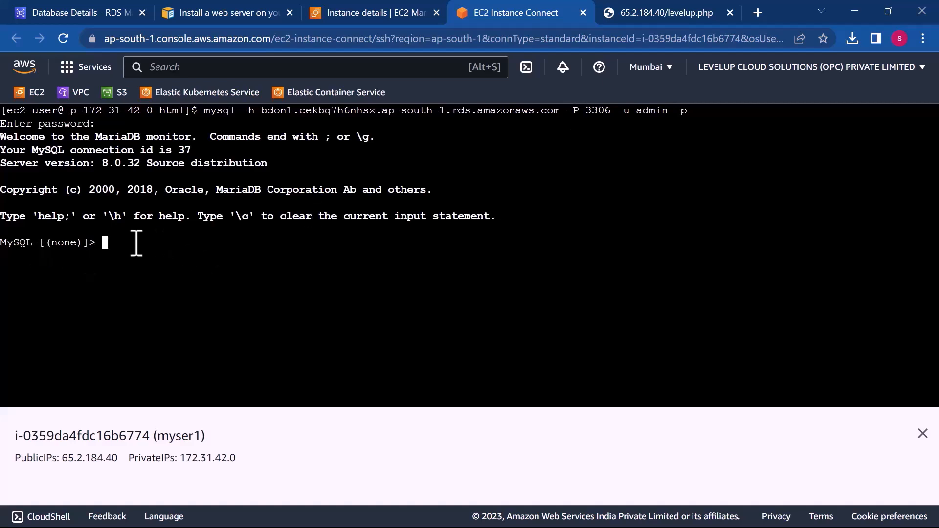
# Switch to the emp database with "use emp;".
pyautogui.write('use emp;')
pyautogui.press('Return')
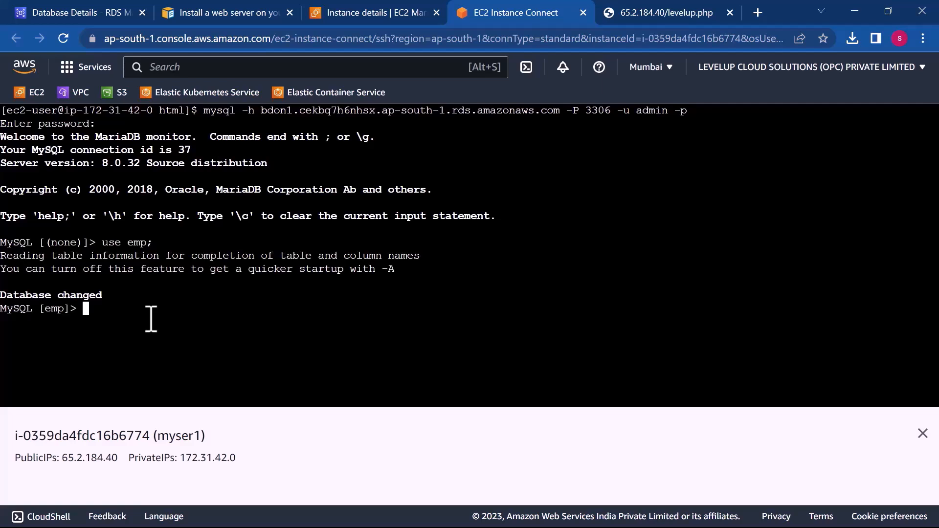
# List the tables in the emp database with "show Tables;".
pyautogui.write('show Tables;')
pyautogui.press('Return')
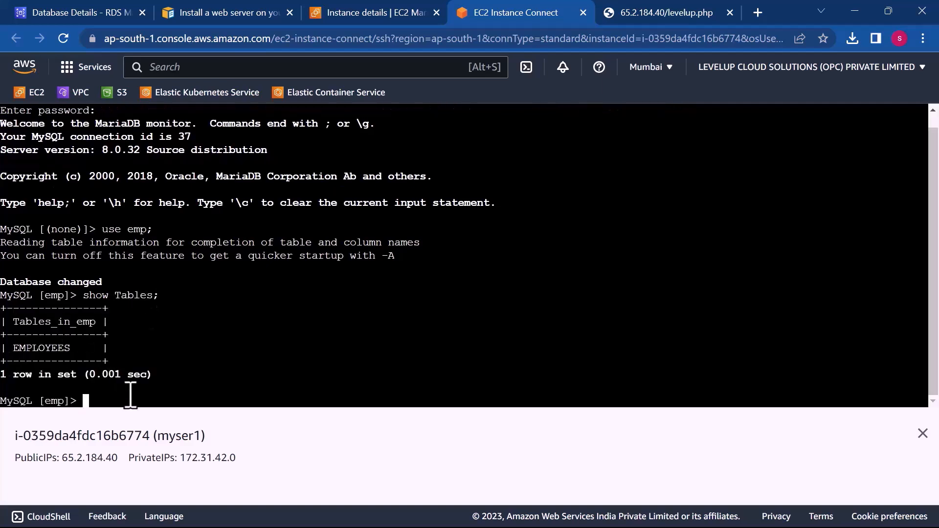
# Query all rows of the EMPLOYEES table with "select * from EMPLOYEES;".
pyautogui.hotkey('alt', 'Tab')
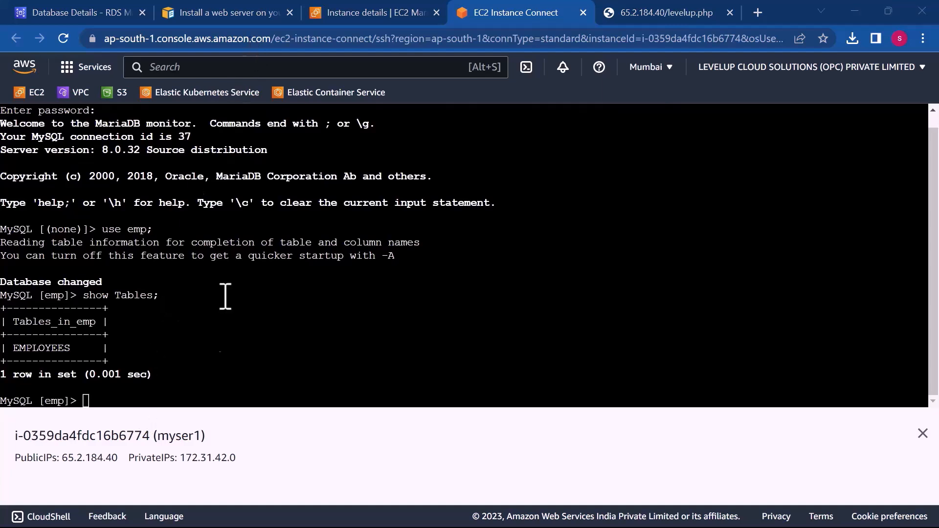
pyautogui.click(125, 397)
pyautogui.write('select')
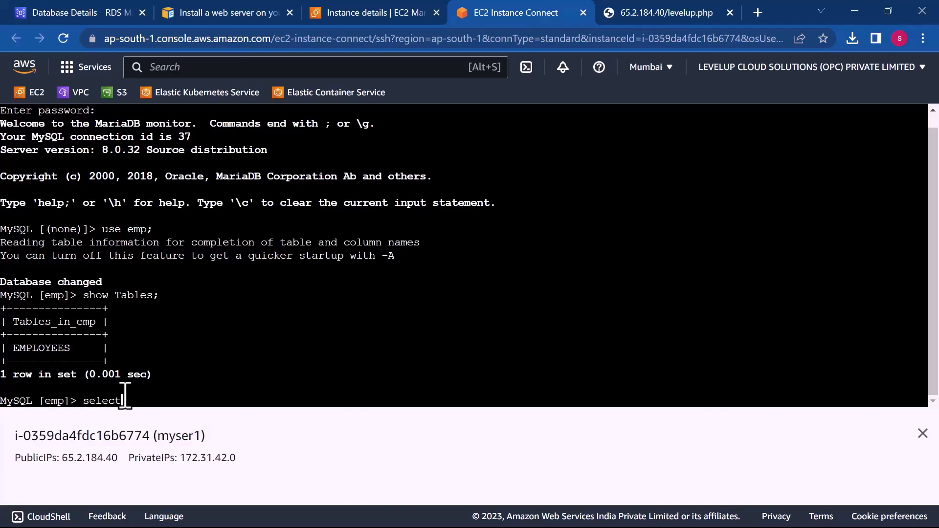
pyautogui.write(' * from')
pyautogui.doubleClick(49, 348)
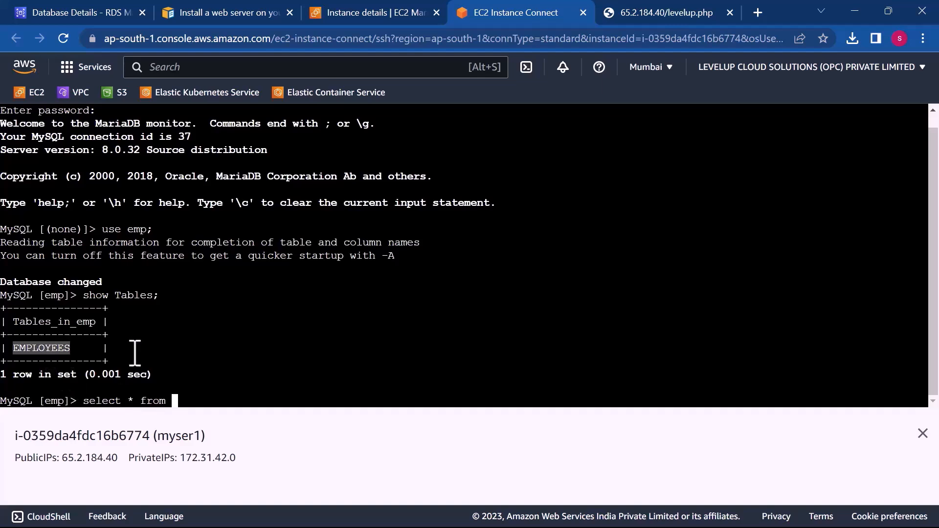
pyautogui.rightClick(55, 350)
pyautogui.click(92, 135)
pyautogui.rightClick(188, 398)
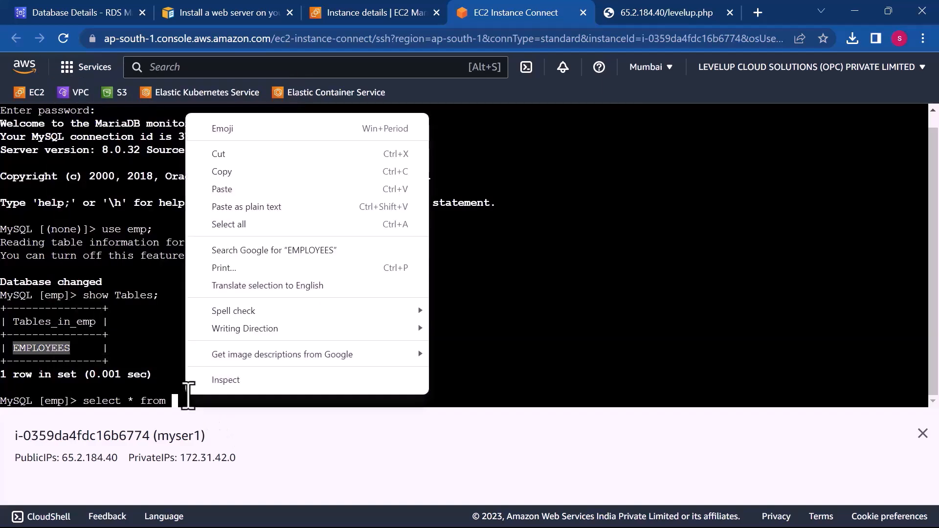
pyautogui.click(229, 190)
pyautogui.write(';')
pyautogui.press('Return')
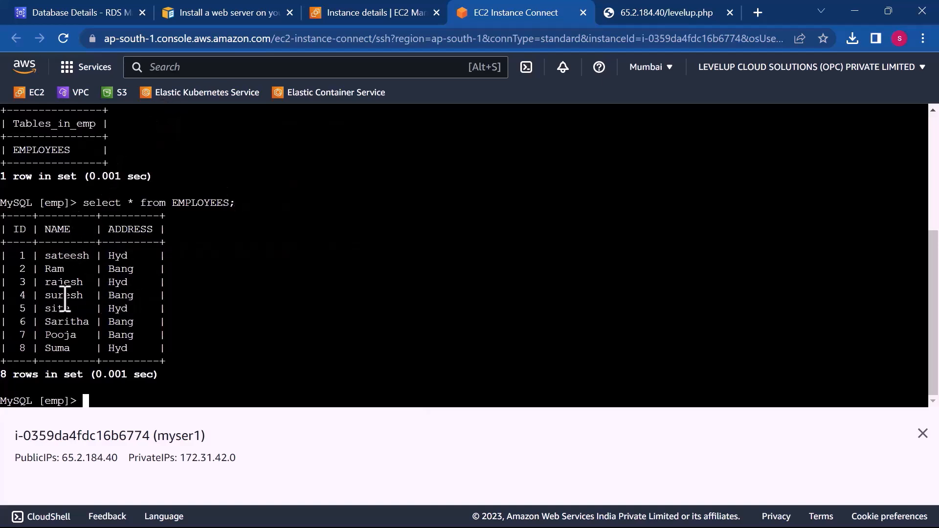
# Compare the levelup.php page with the query output, and add a ninth record with a new person's name and the address Bang.
pyautogui.click(702, 18)
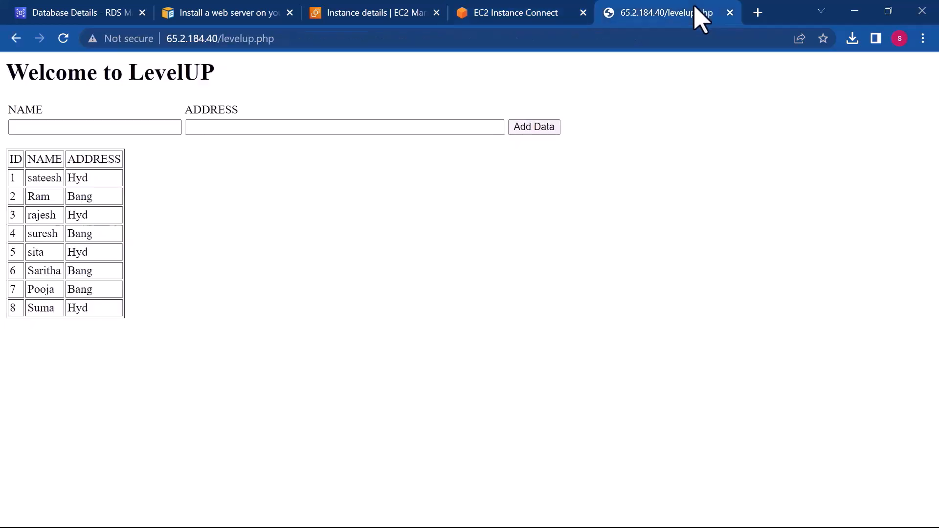
pyautogui.click(503, 17)
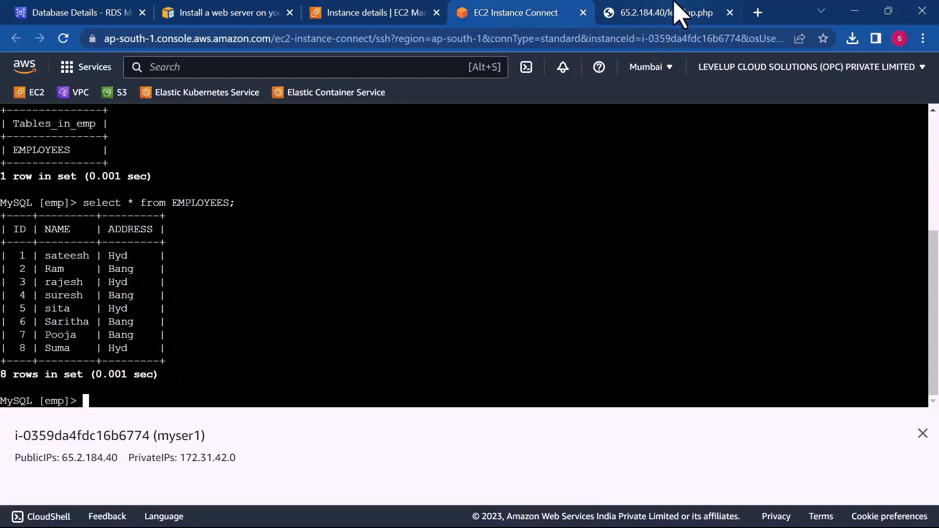
pyautogui.click(681, 19)
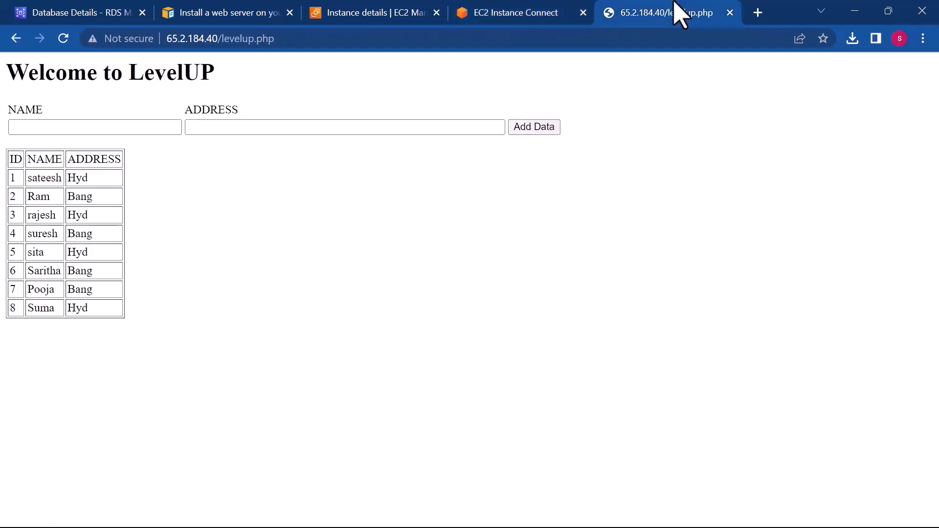
pyautogui.click(108, 128)
pyautogui.write('pavan')
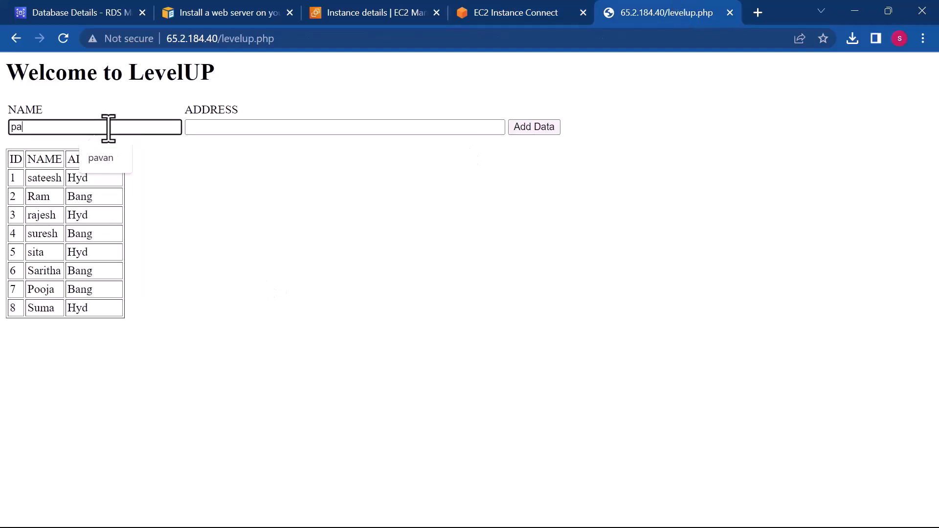
pyautogui.click(238, 129)
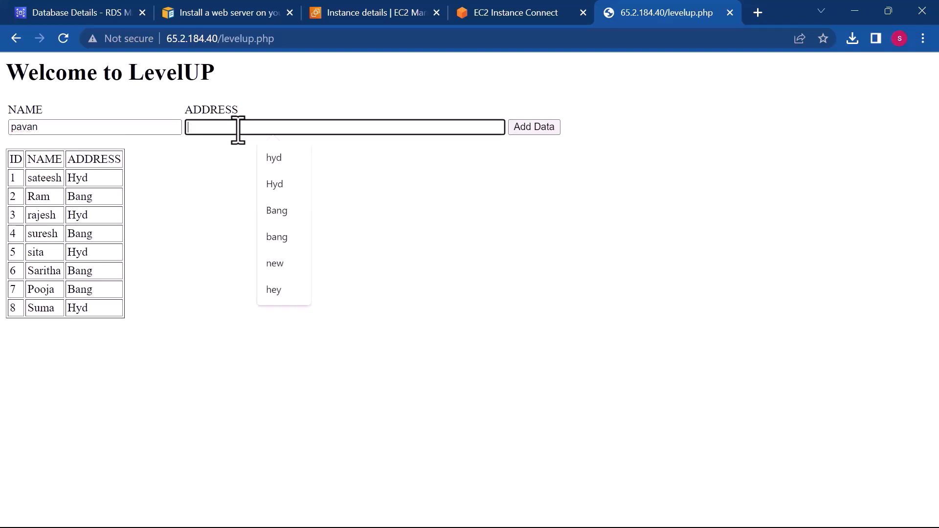
pyautogui.write('Bang')
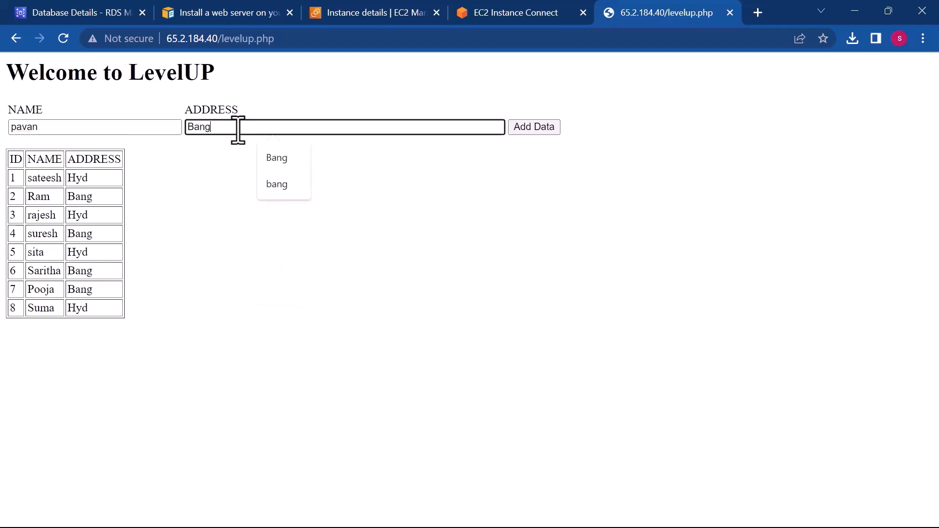
pyautogui.click(533, 125)
# Add a tenth record on the levelup.php page with a new person's name and the address Hyd.
pyautogui.click(140, 126)
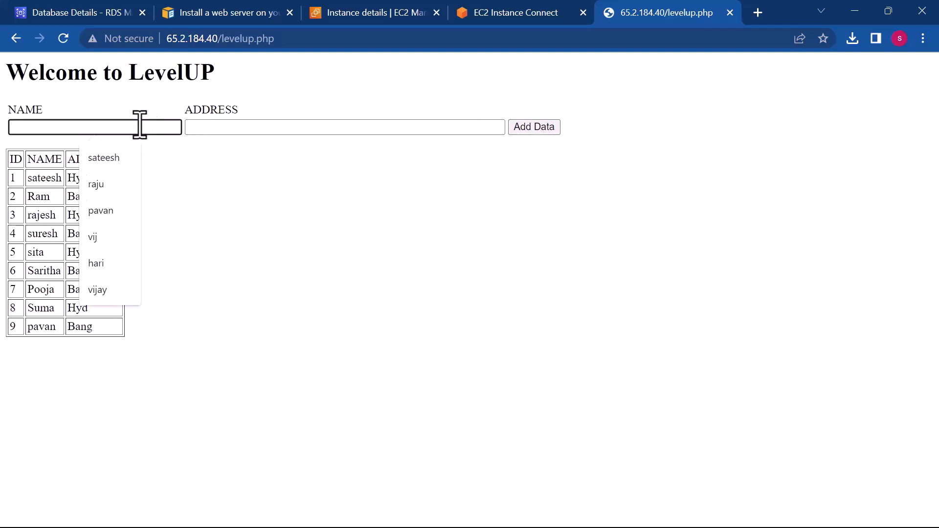
pyautogui.write('krisahna')
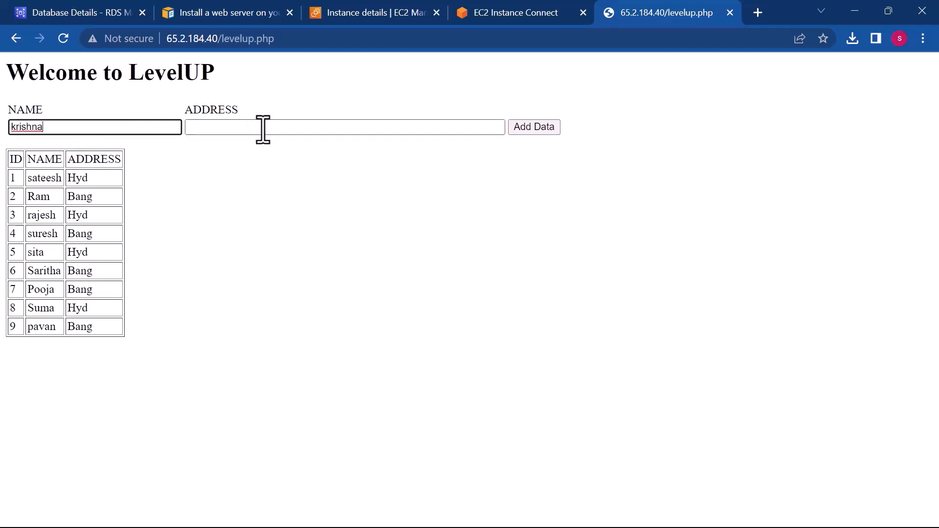
pyautogui.click(263, 128)
pyautogui.write('Hyd')
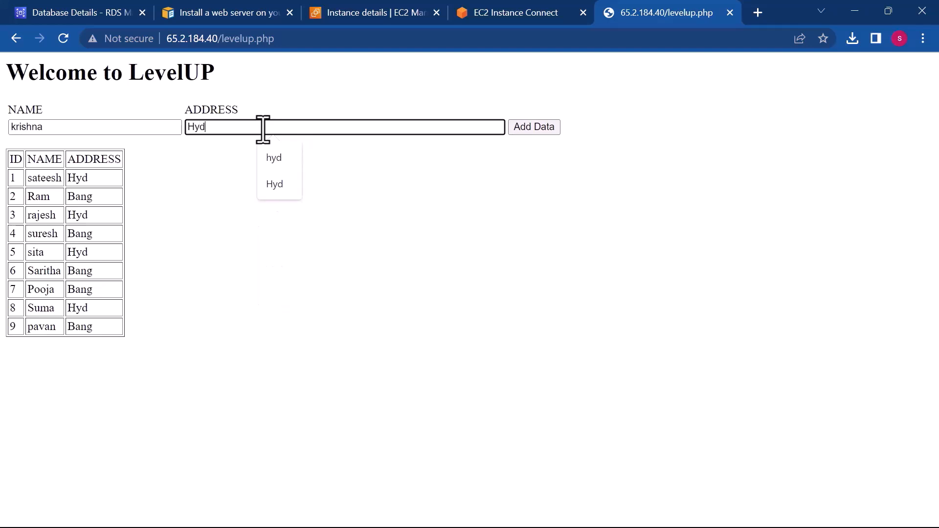
pyautogui.click(538, 128)
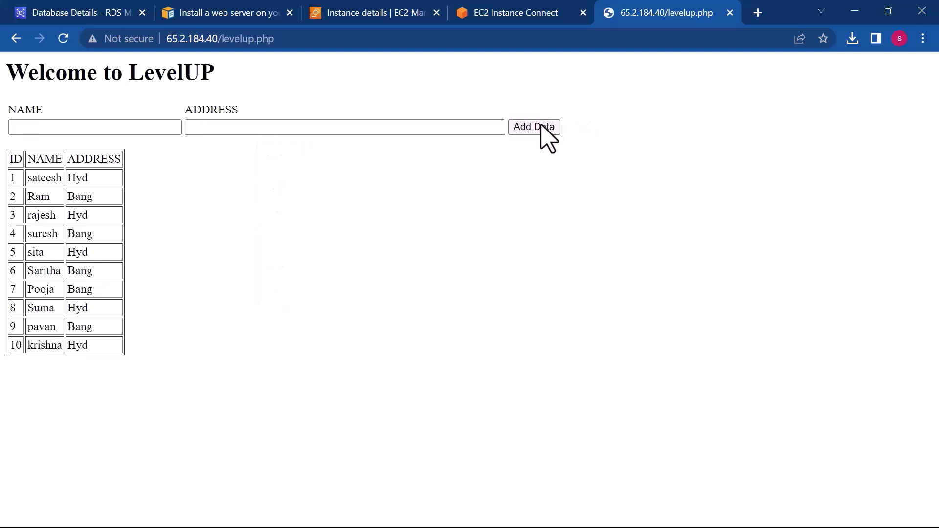
# Return to the EC2 Instance Connect session and rerun "select * from EMPLOYEES;" to check the added records.
pyautogui.click(509, 19)
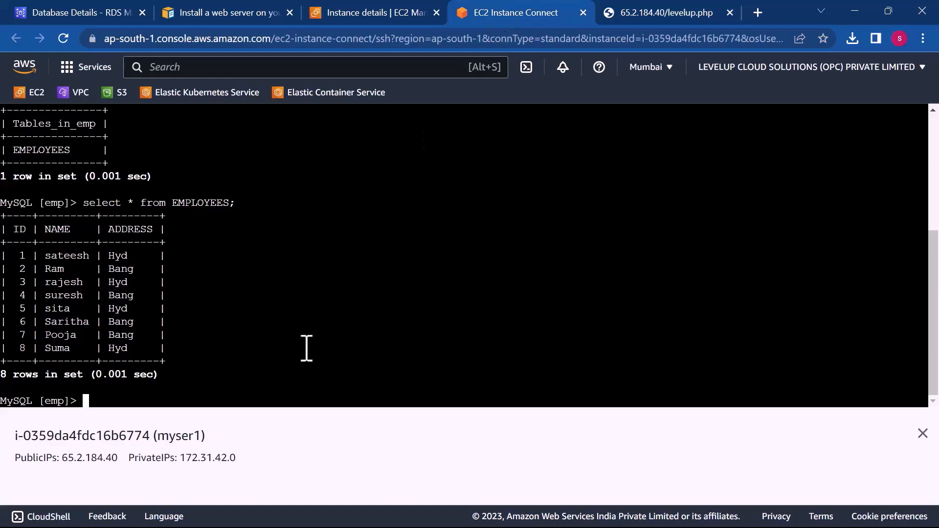
pyautogui.press('Up')
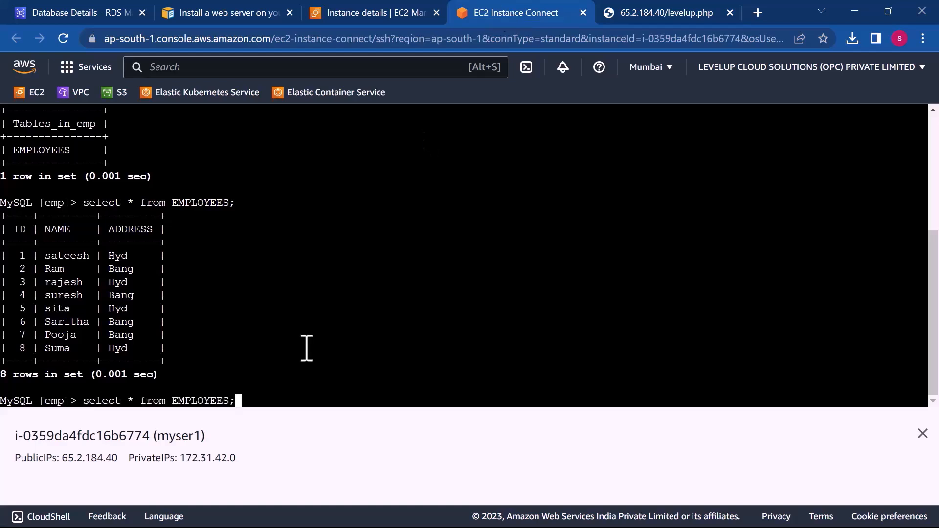
pyautogui.press('Return')
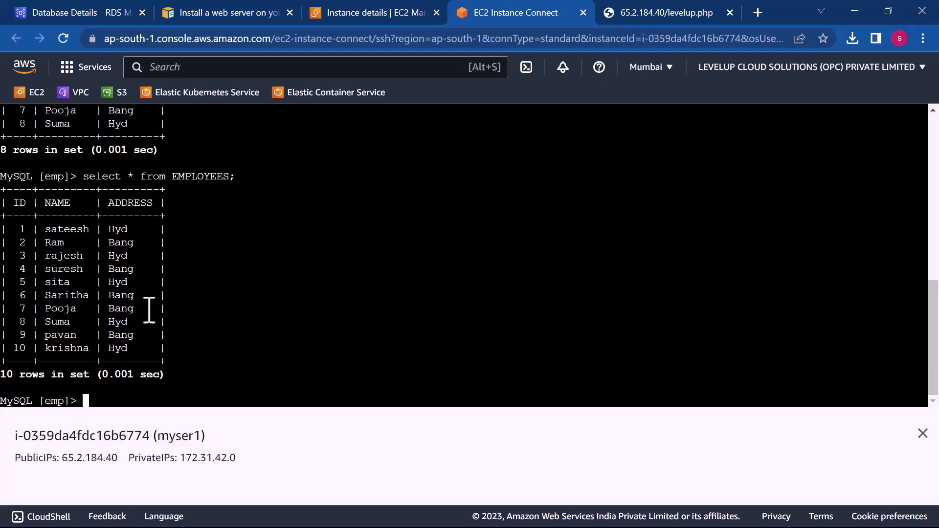
pyautogui.write('select * from')
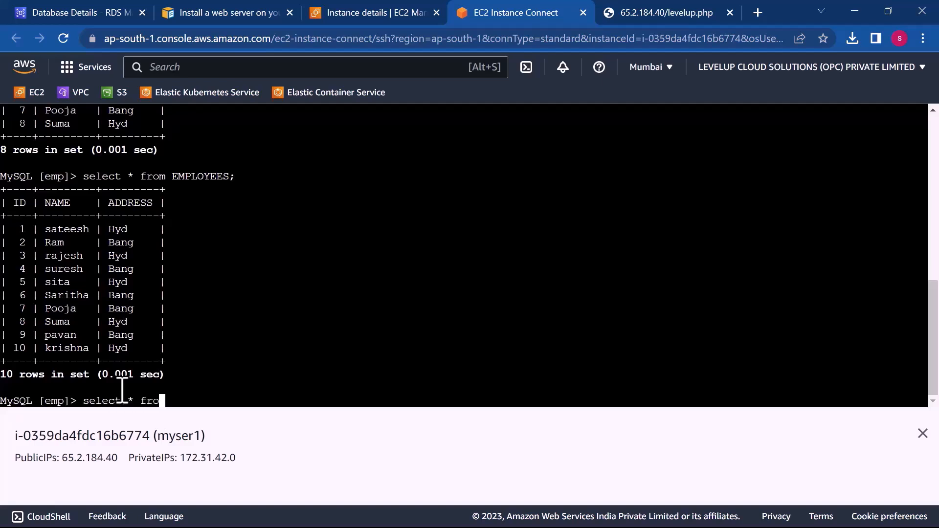
pyautogui.press('BackSpace')
pyautogui.press('BackSpace')
pyautogui.press('BackSpace')
pyautogui.press('BackSpace')
pyautogui.press('BackSpace')
pyautogui.press('BackSpace')
pyautogui.press('BackSpace')
pyautogui.press('BackSpace')
pyautogui.press('BackSpace')
pyautogui.press('BackSpace')
pyautogui.press('BackSpace')
pyautogui.press('BackSpace')
pyautogui.press('BackSpace')
pyautogui.press('BackSpace')
# Query the employees from one address with "select * from EMPLOYEES where ADDRESS = 'Hyd';" and compare the output with the full table.
pyautogui.press('Up')
pyautogui.press('BackSpace')
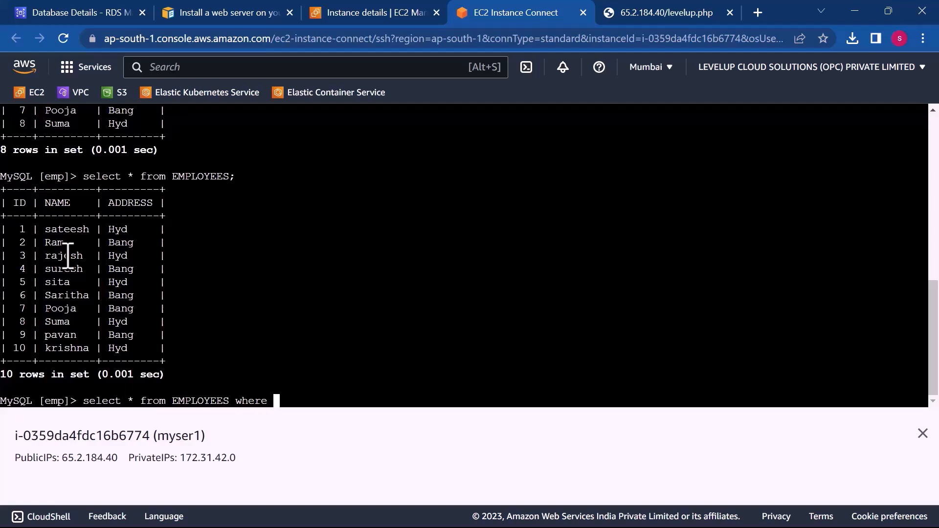
pyautogui.doubleClick(123, 202)
pyautogui.rightClick(122, 203)
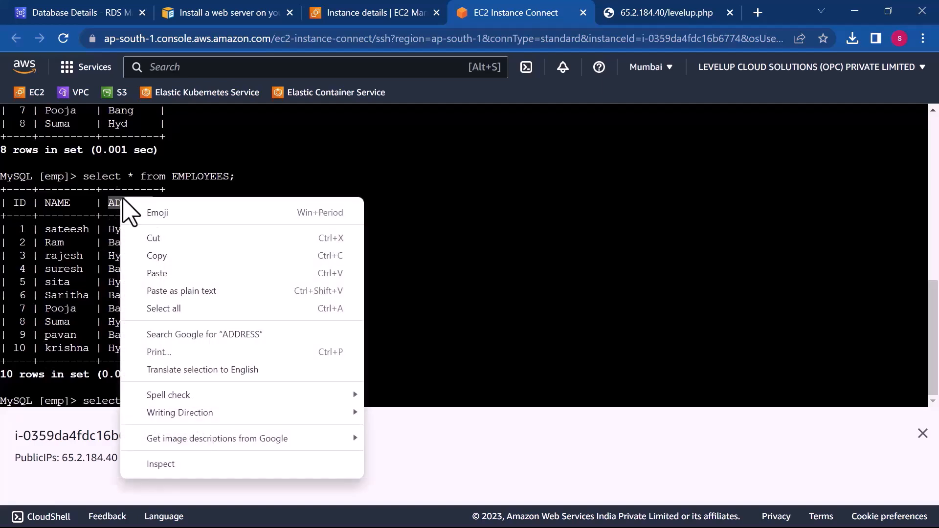
pyautogui.click(153, 255)
pyautogui.rightClick(281, 394)
pyautogui.click(336, 188)
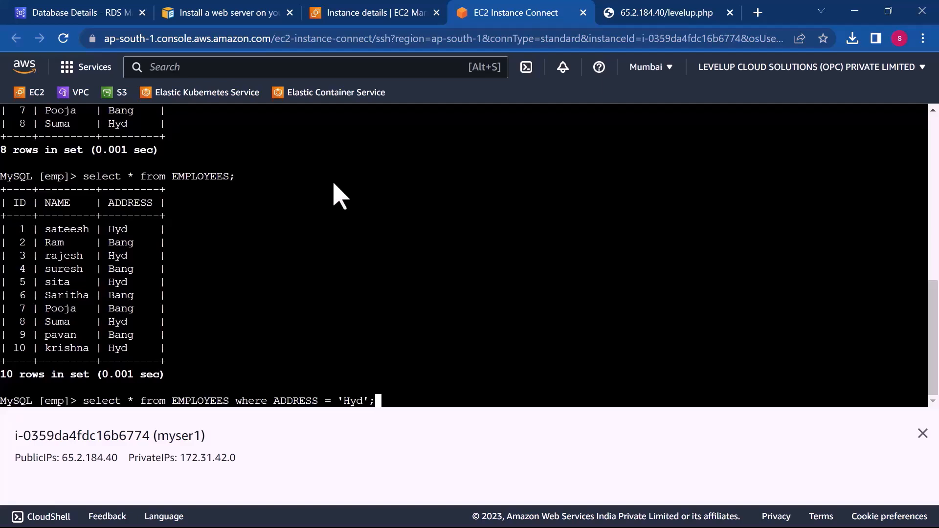
pyautogui.press('Return')
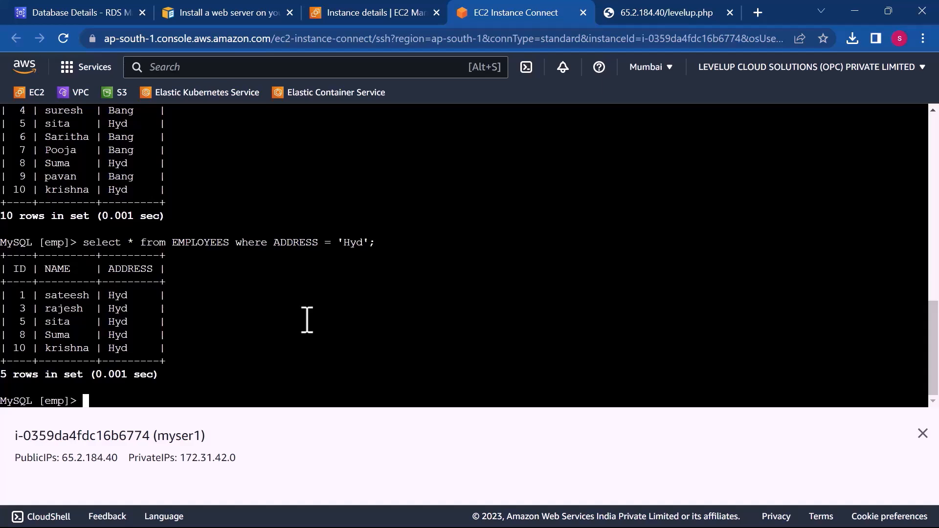
pyautogui.scroll(3, 153, 294)
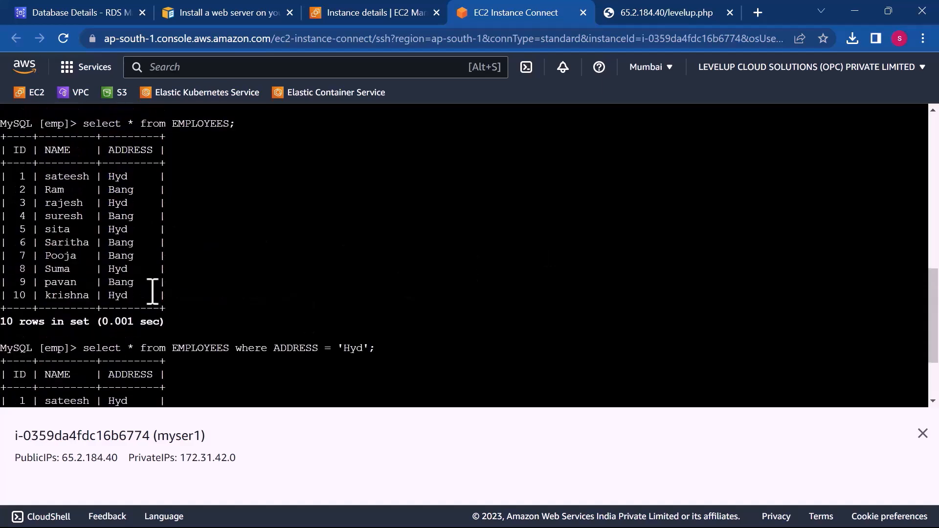
pyautogui.scroll(-1, 153, 293)
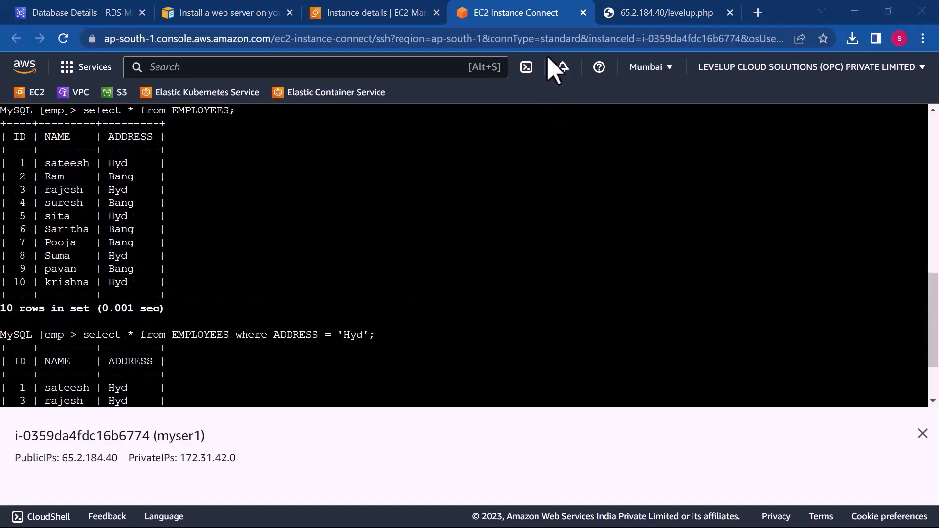
# Switch to Visual Studio Code to view the heading in index.php, and compare it with the levelup.php page in Chrome.
pyautogui.press('super')
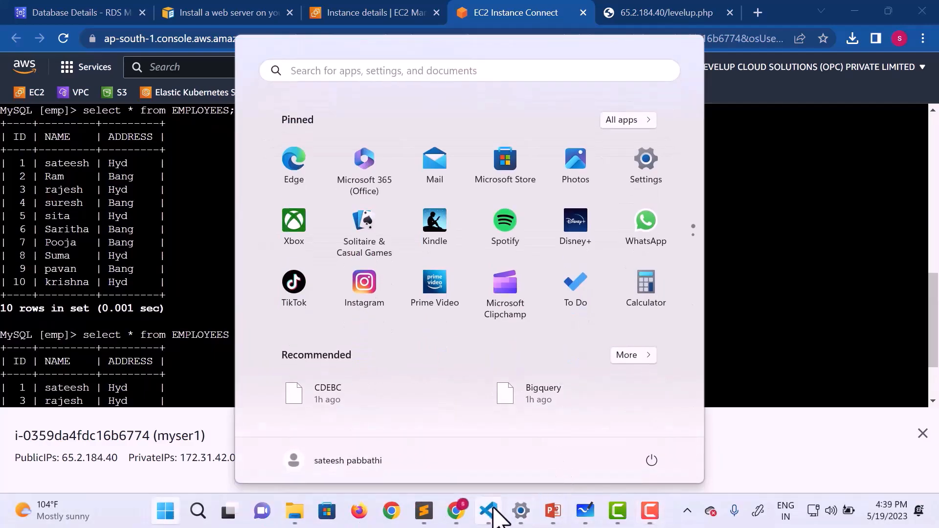
pyautogui.moveTo(492, 511)
pyautogui.click(499, 478)
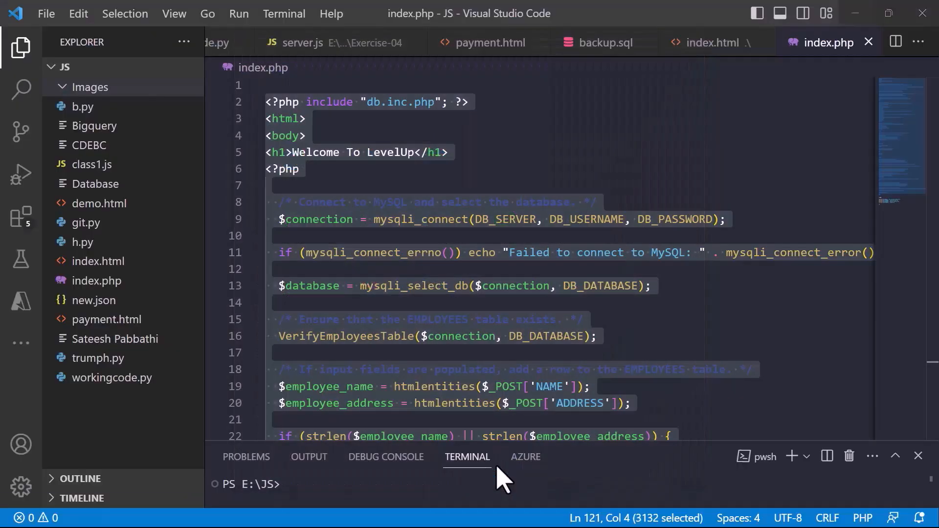
pyautogui.click(640, 253)
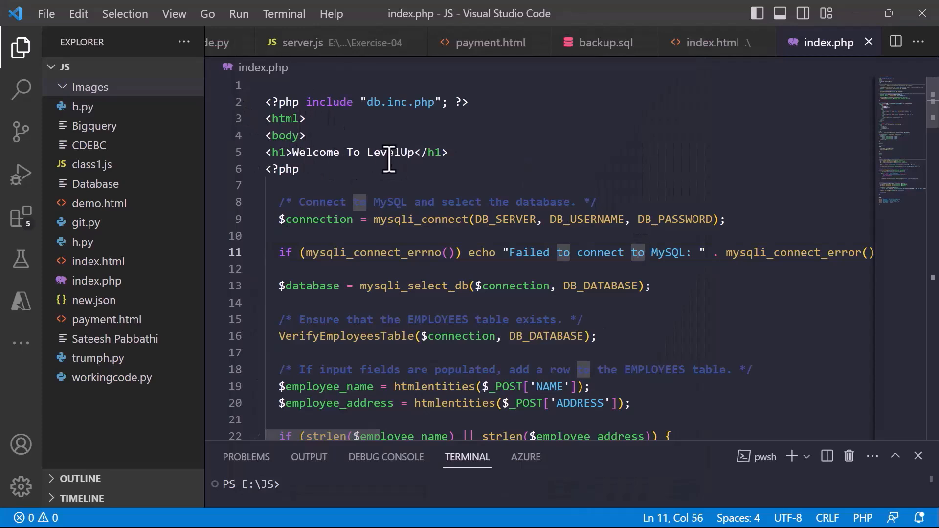
pyautogui.click(855, 13)
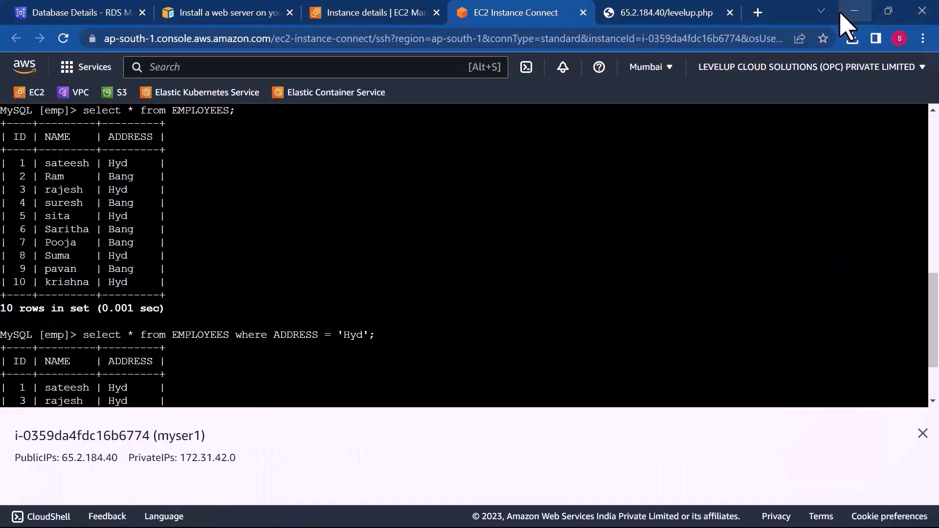
pyautogui.click(683, 14)
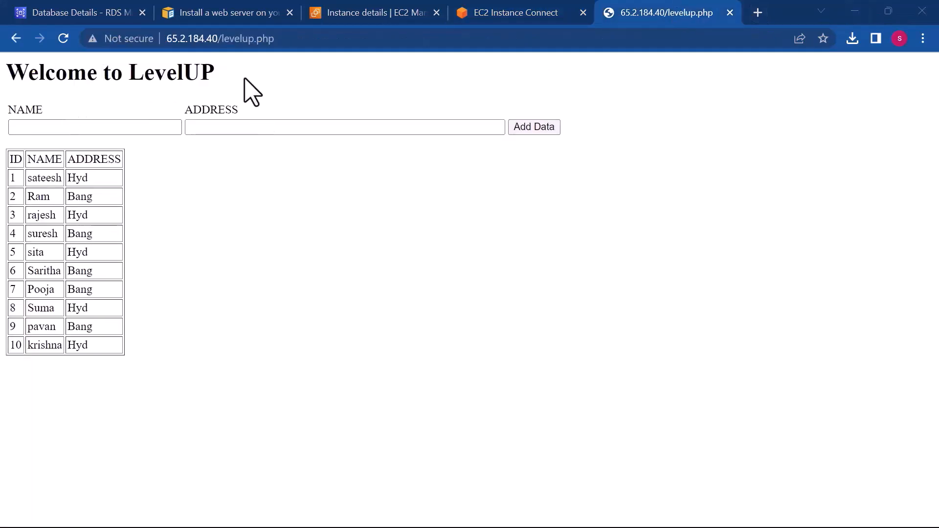
# Switch back to Visual Studio Code and examine the MySQL connection, table verification and employee insertion code in index.php.
pyautogui.hotkey('alt', 'Tab')
pyautogui.click(384, 151)
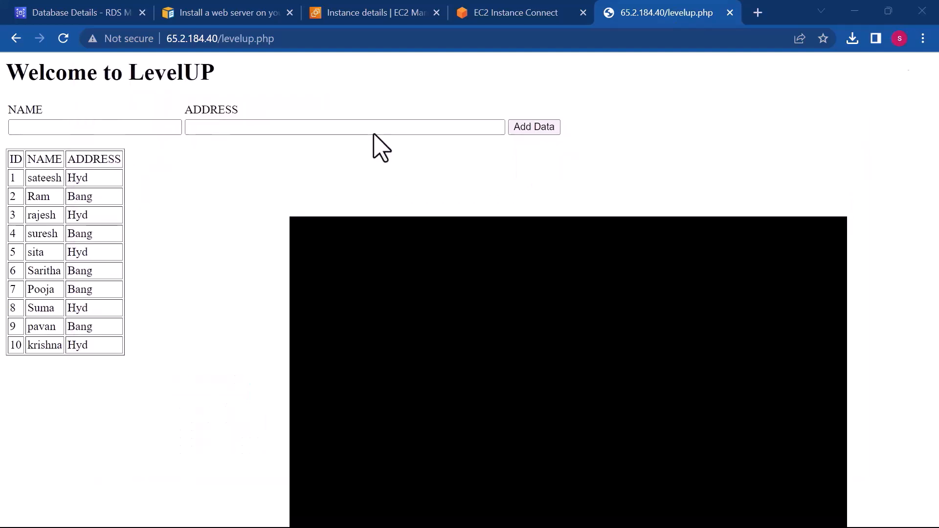
pyautogui.scroll(-1, 416, 245)
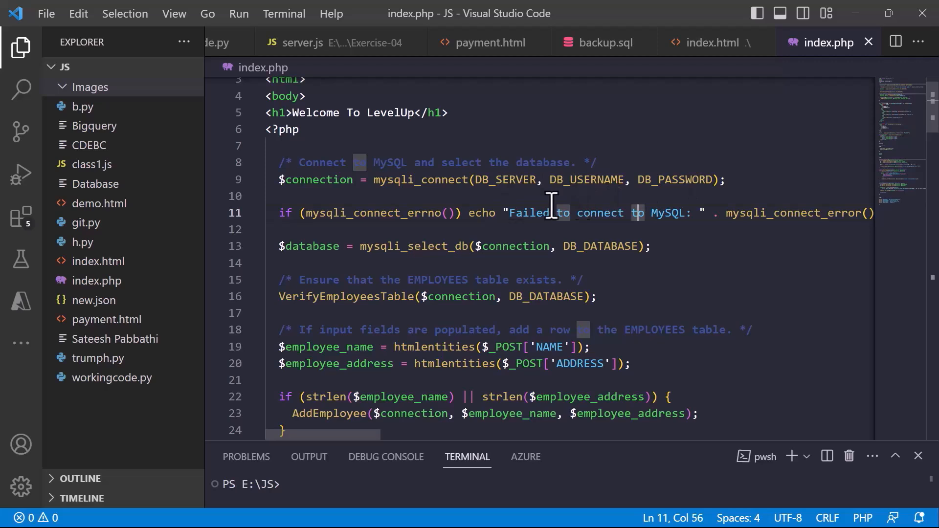
pyautogui.scroll(-1, 642, 196)
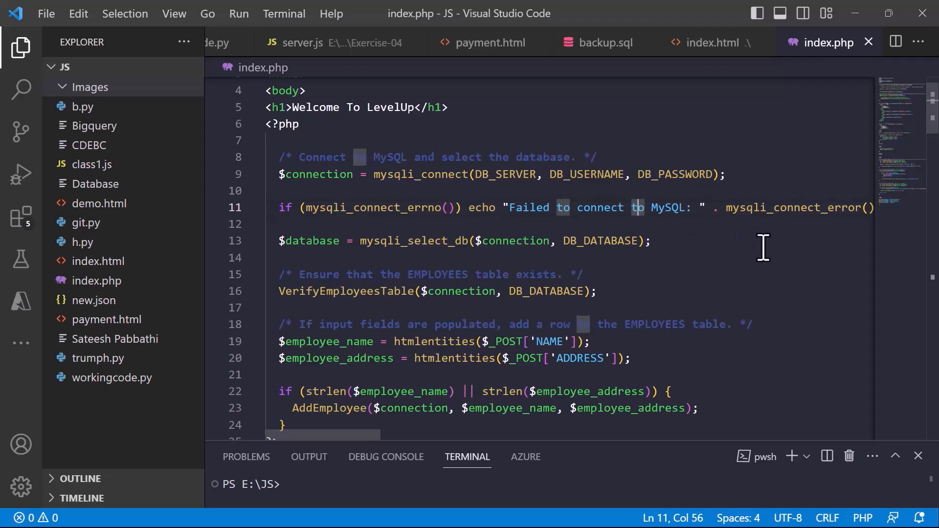
pyautogui.scroll(-3, 734, 248)
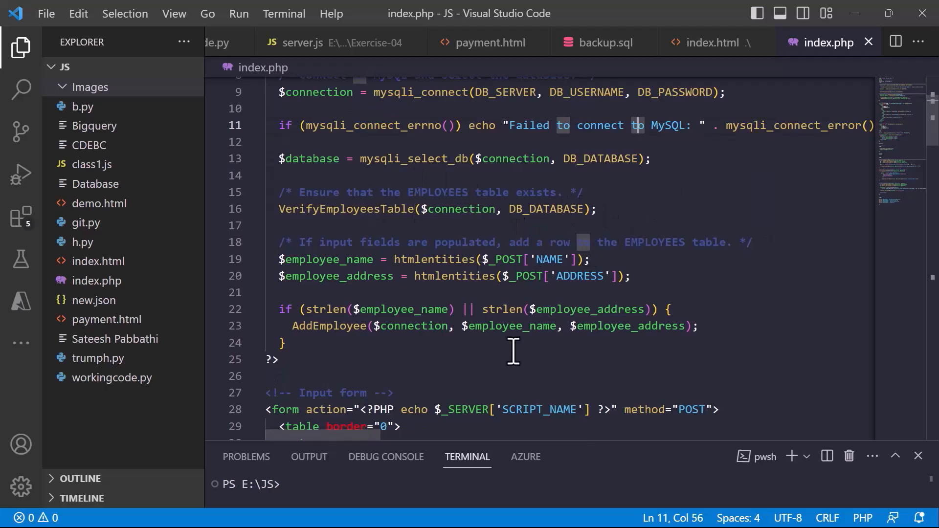
pyautogui.scroll(-1, 513, 352)
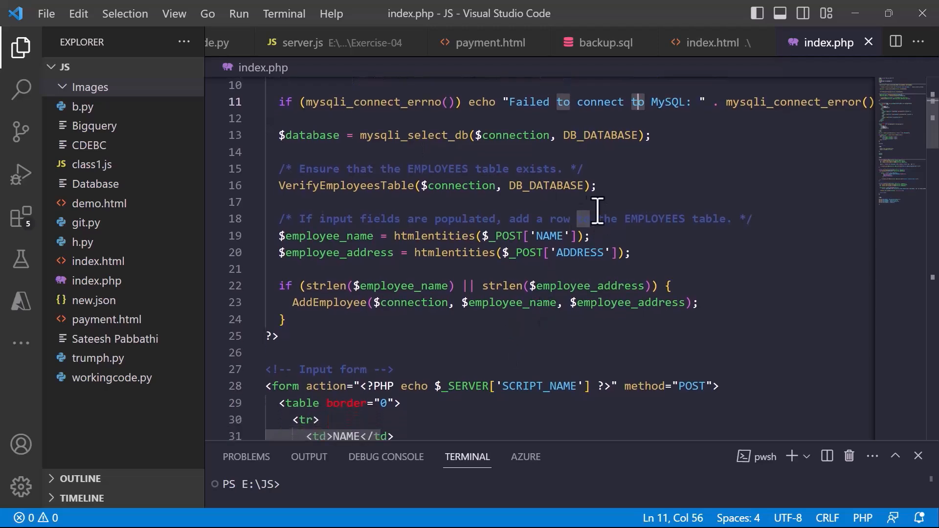
pyautogui.moveTo(543, 250)
# Examine the input form code in index.php, covering the NAME and ADDRESS fields and the Add Data submit input.
pyautogui.scroll(-4, 605, 303)
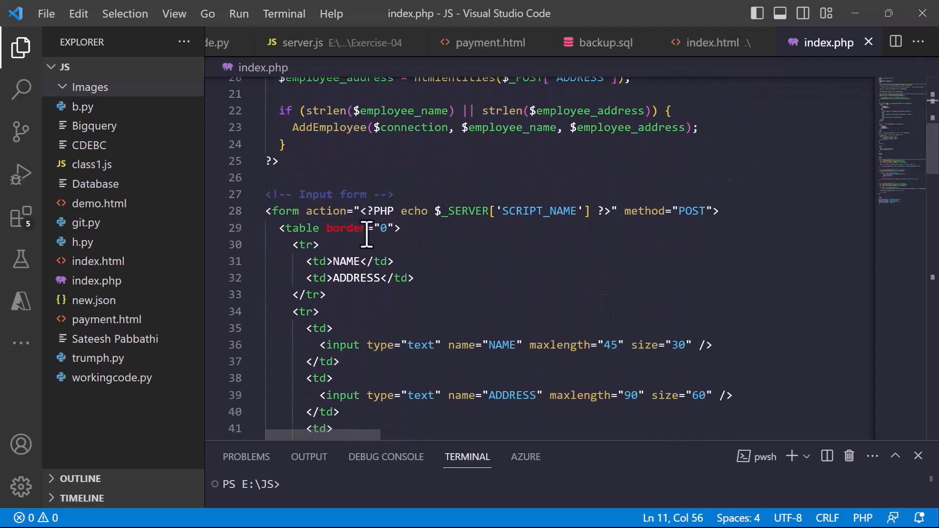
pyautogui.scroll(-2, 478, 311)
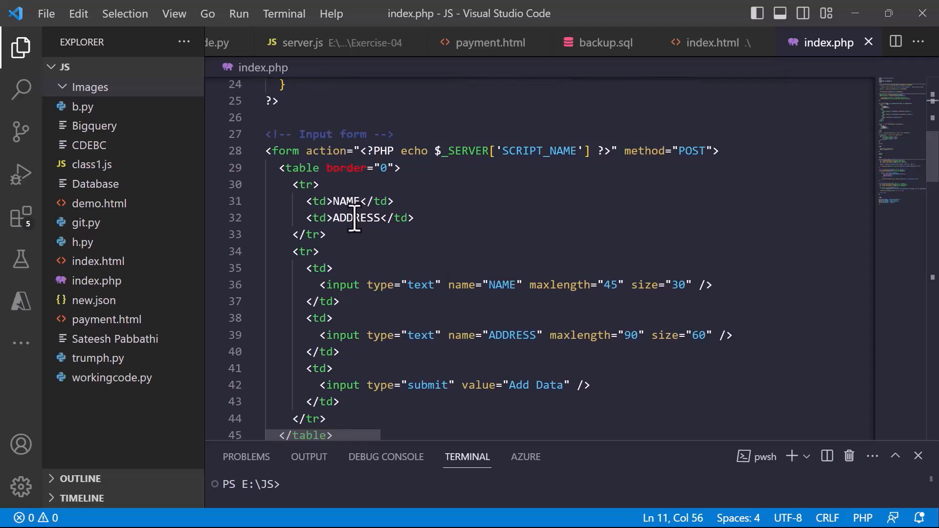
pyautogui.scroll(-1, 355, 218)
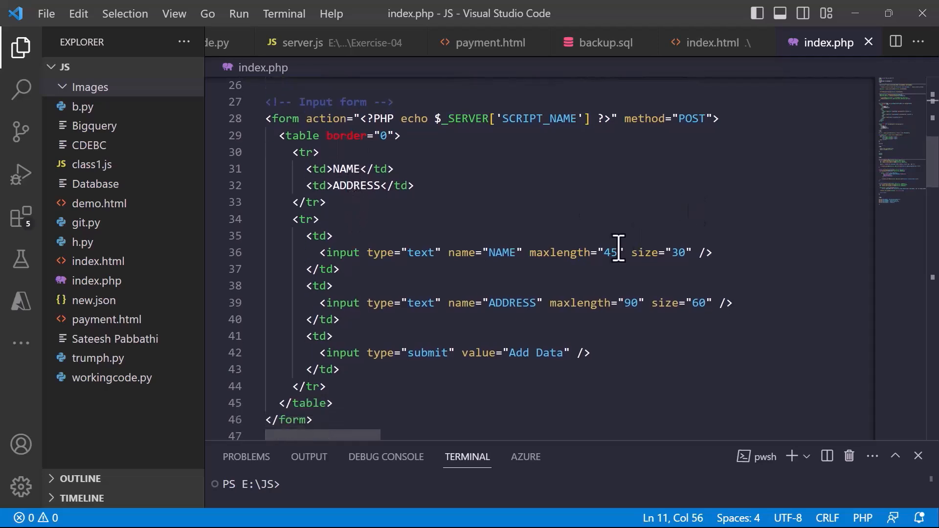
pyautogui.scroll(-1, 572, 342)
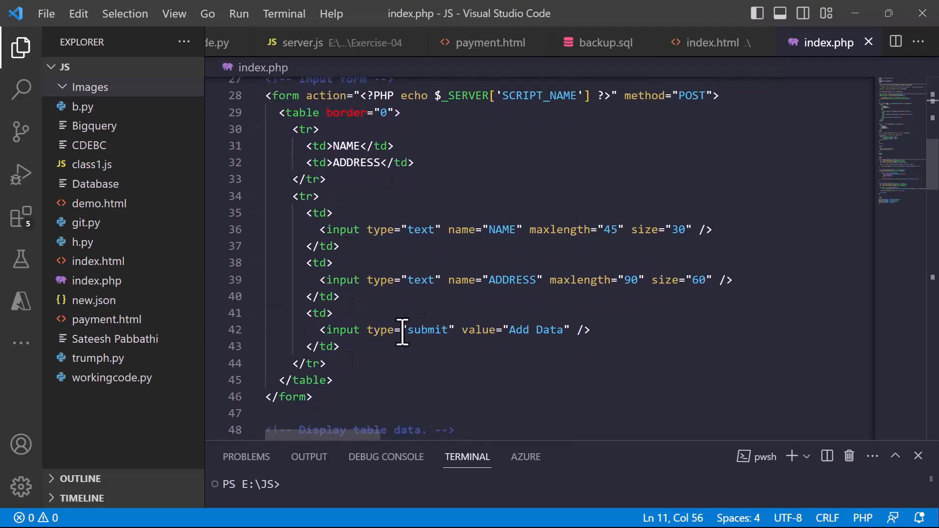
pyautogui.scroll(-2, 449, 329)
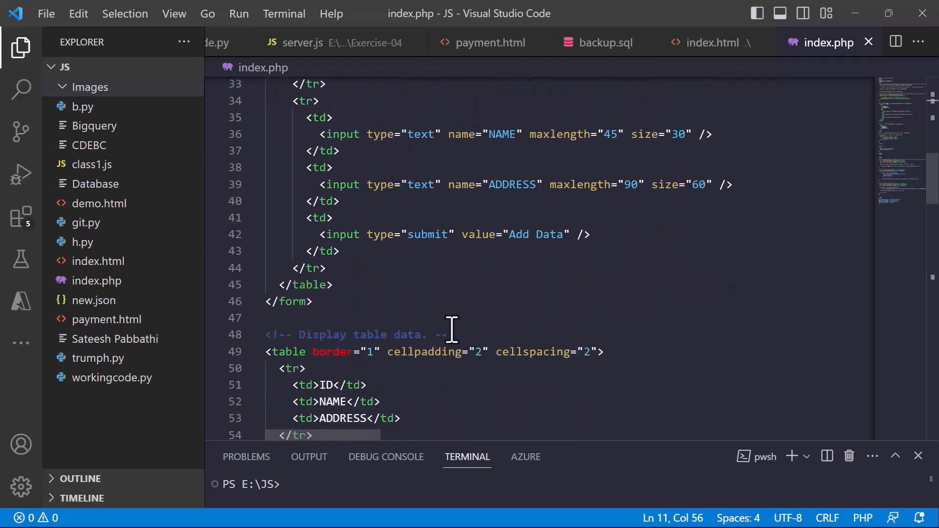
pyautogui.scroll(2, 451, 331)
pyautogui.rightClick(450, 328)
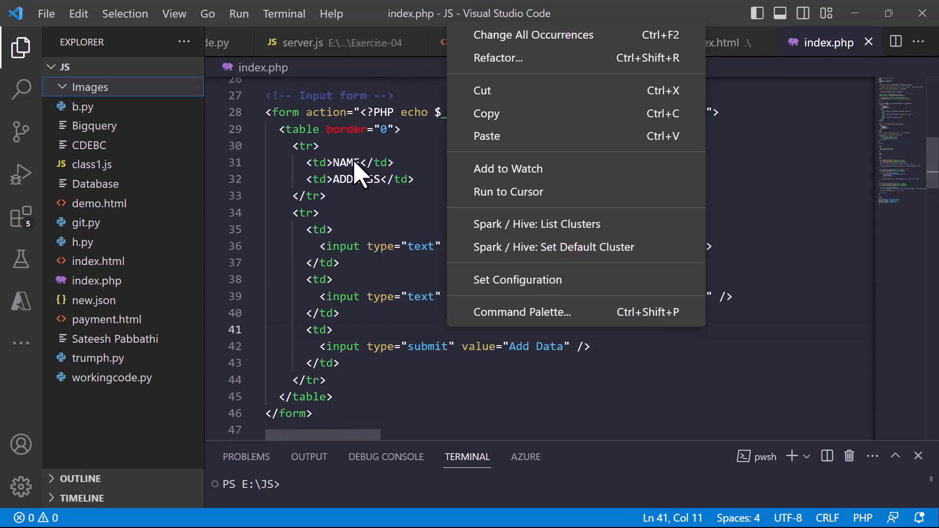
pyautogui.click(367, 216)
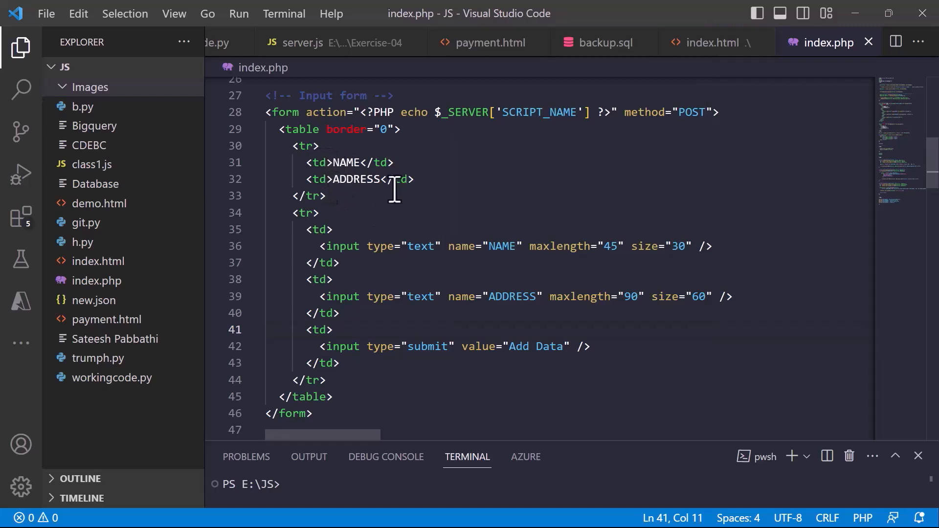
# Examine the code in index.php that displays the table data, cleans up the connection and defines the AddEmployee function.
pyautogui.scroll(-4, 469, 345)
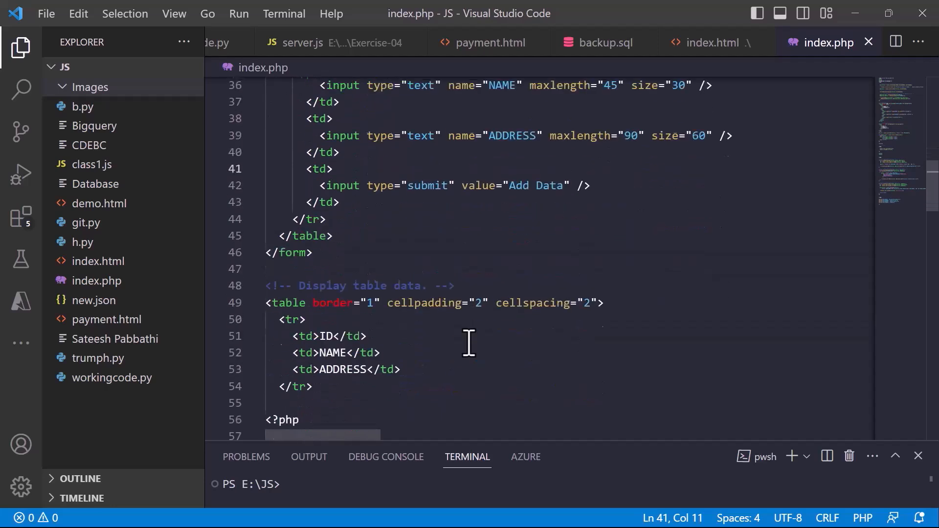
pyautogui.scroll(-1, 469, 345)
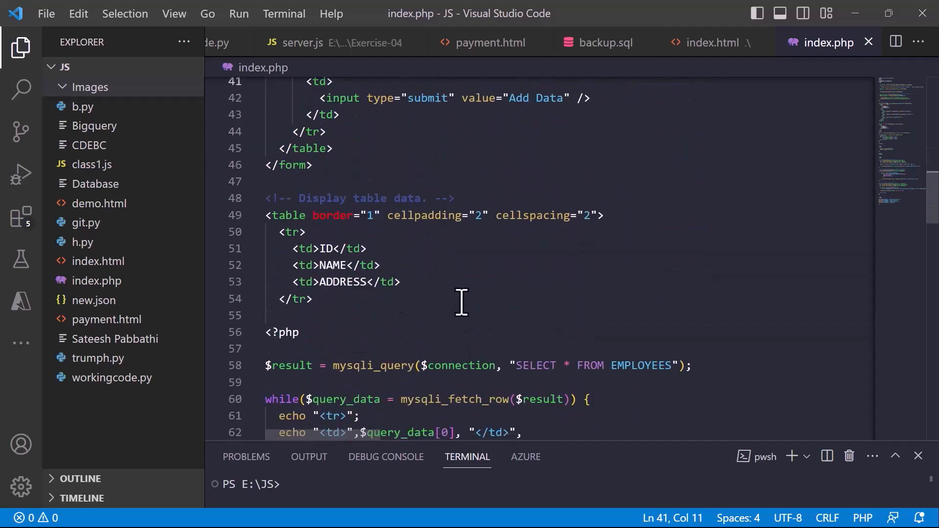
pyautogui.scroll(-2, 461, 305)
pyautogui.scroll(-5, 462, 305)
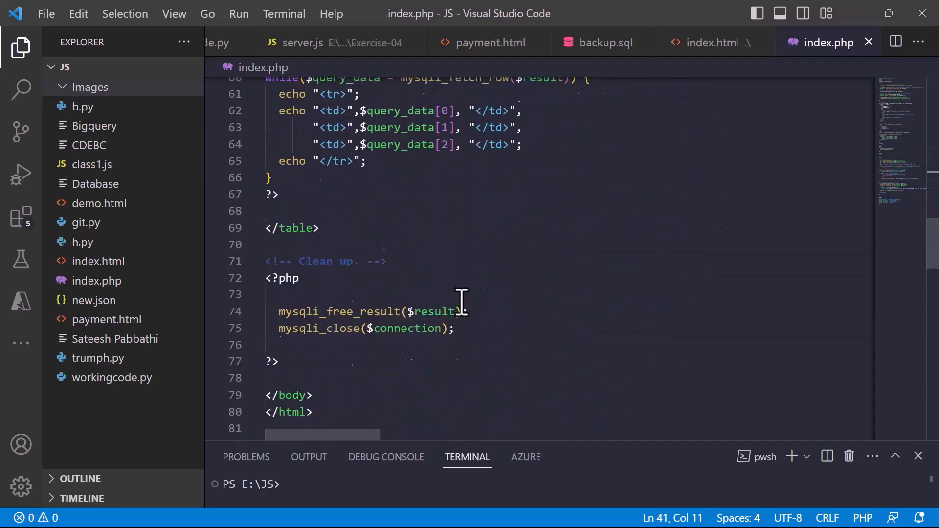
pyautogui.scroll(-5, 462, 303)
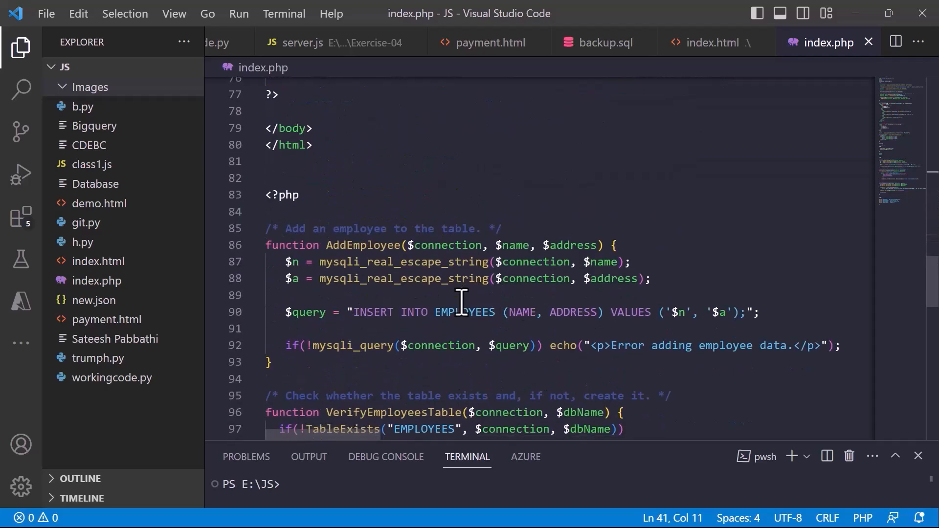
# Examine the AddEmployee, VerifyEmployeesTable and TableExists functions in index.php.
pyautogui.scroll(-2, 621, 329)
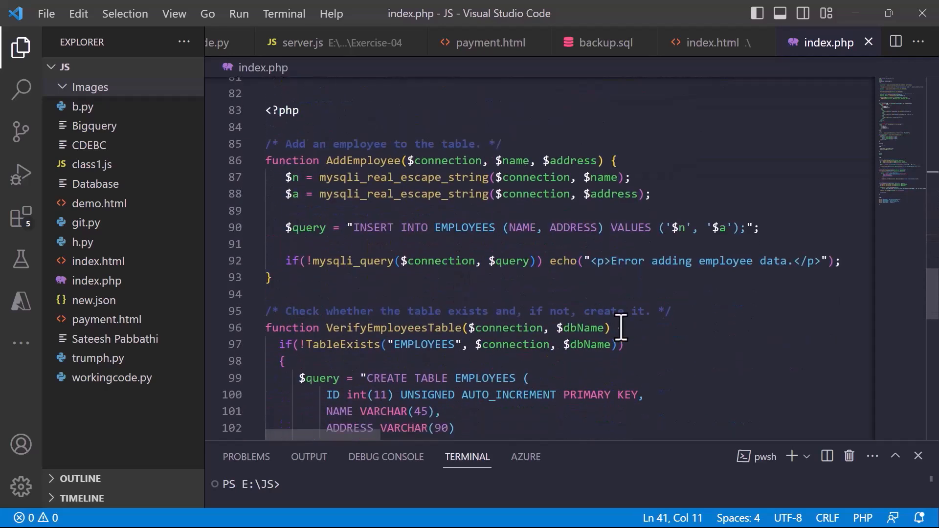
pyautogui.scroll(-1, 621, 327)
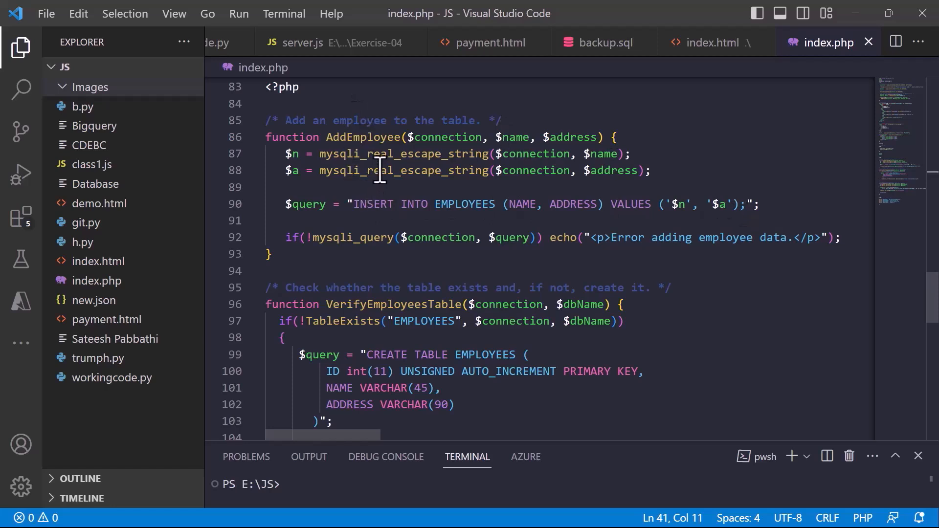
pyautogui.scroll(-2, 405, 240)
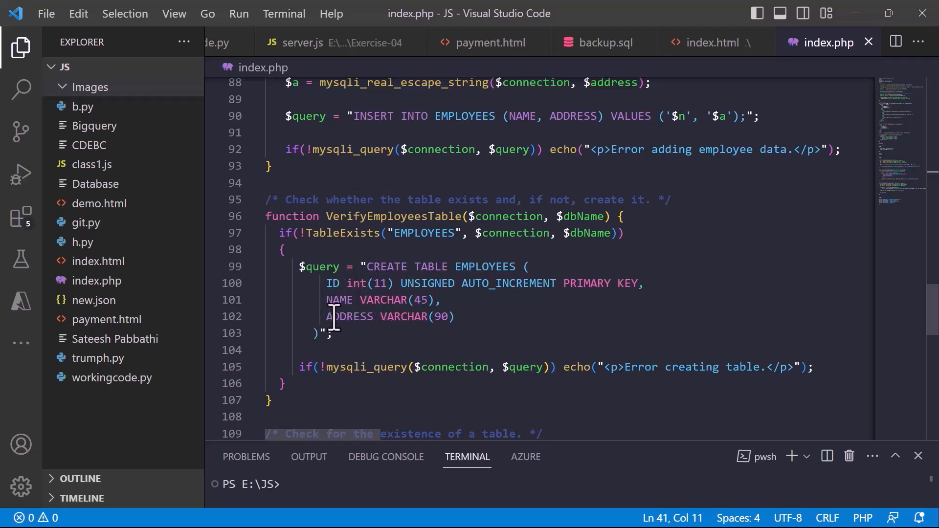
pyautogui.scroll(-2, 447, 333)
pyautogui.scroll(-8, 447, 333)
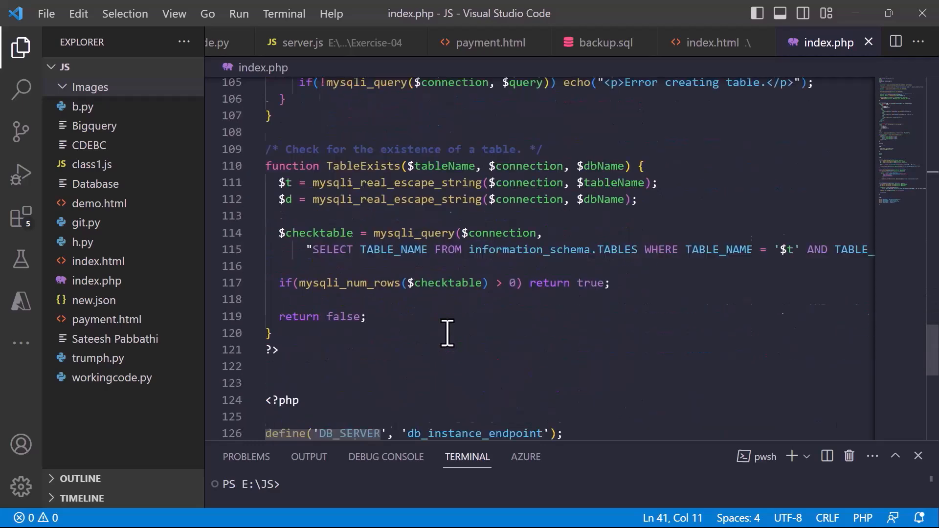
pyautogui.scroll(5, 448, 333)
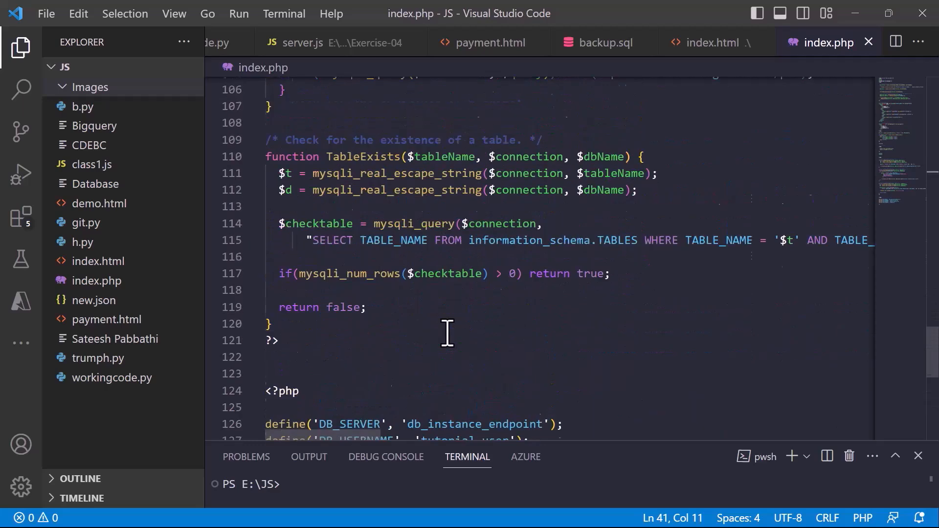
# Switch to the Database notes in Sublime Text and correct the misspelled word in the db.inc.php line to "created".
pyautogui.click(855, 13)
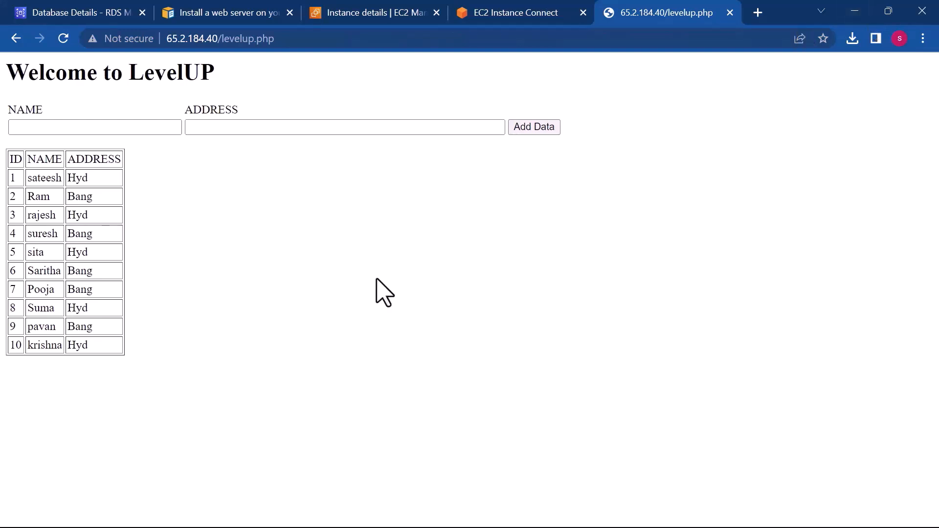
pyautogui.press('super')
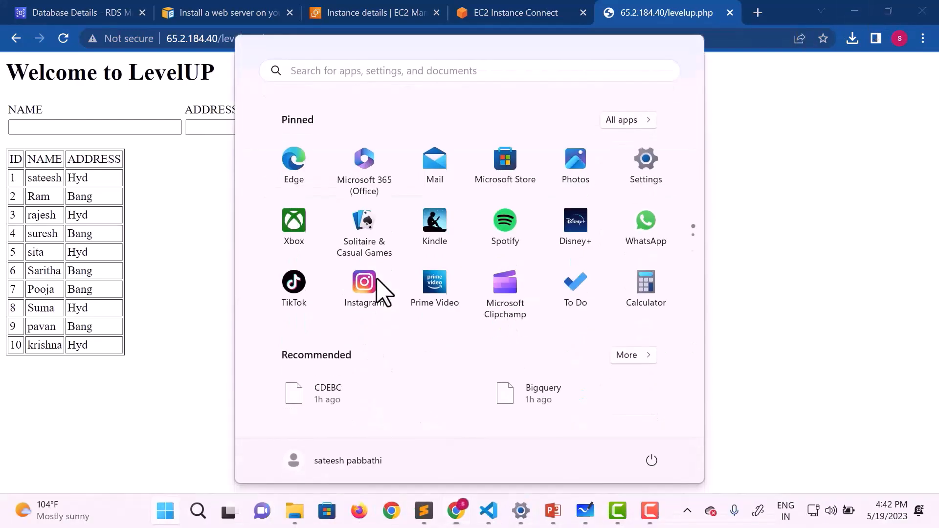
pyautogui.moveTo(421, 519)
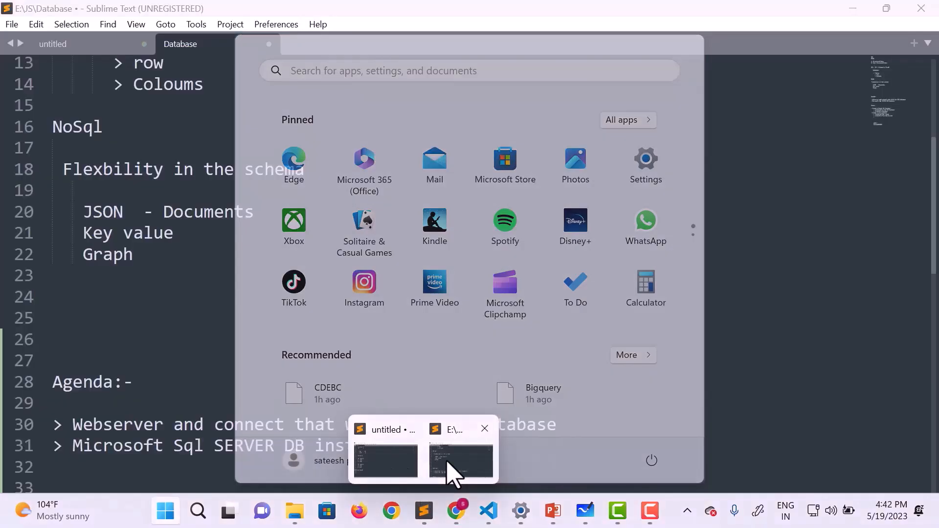
pyautogui.click(447, 472)
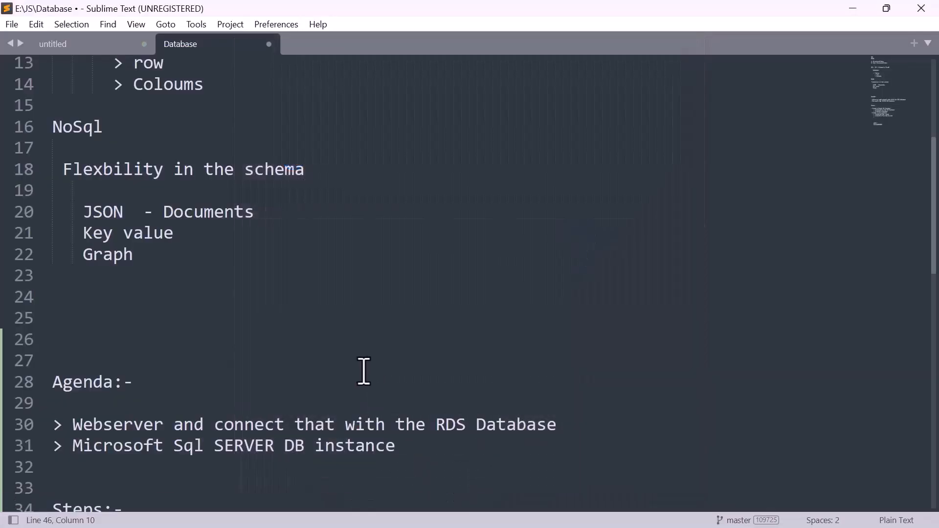
pyautogui.scroll(-4, 365, 372)
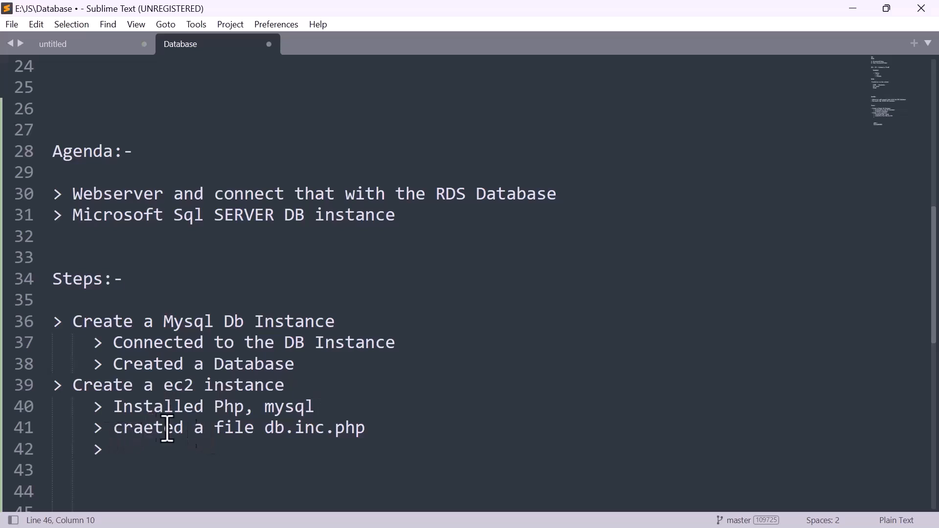
pyautogui.click(144, 427)
pyautogui.press('BackSpace')
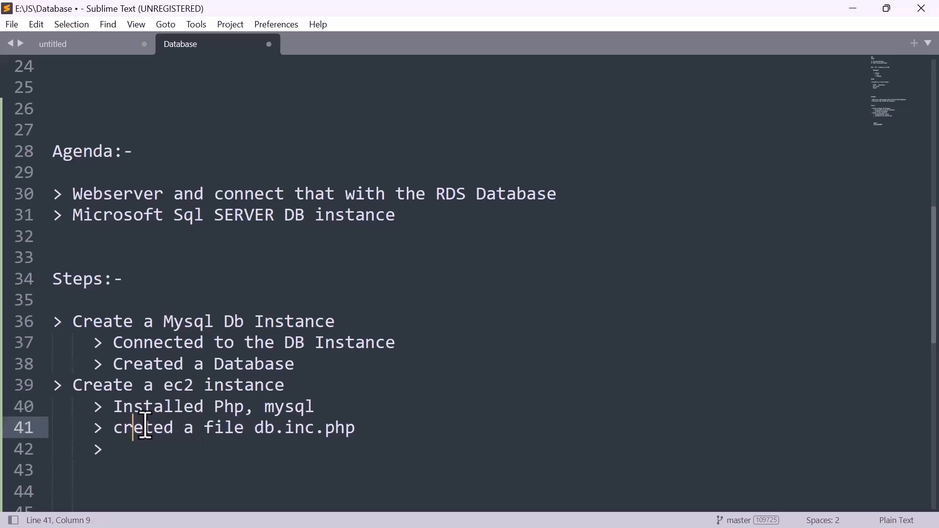
pyautogui.write('a')
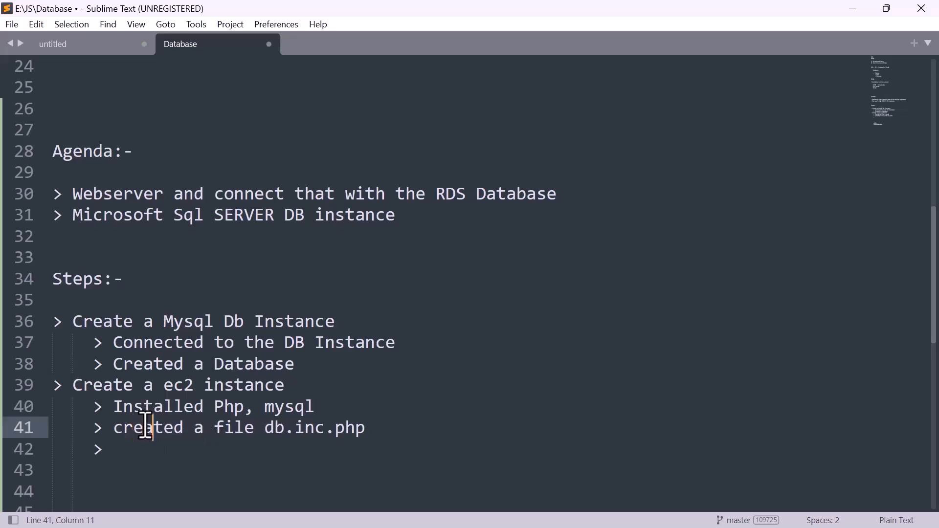
# Fill in the empty bullet under the ec2 instance step with "installed webserver".
pyautogui.click(173, 450)
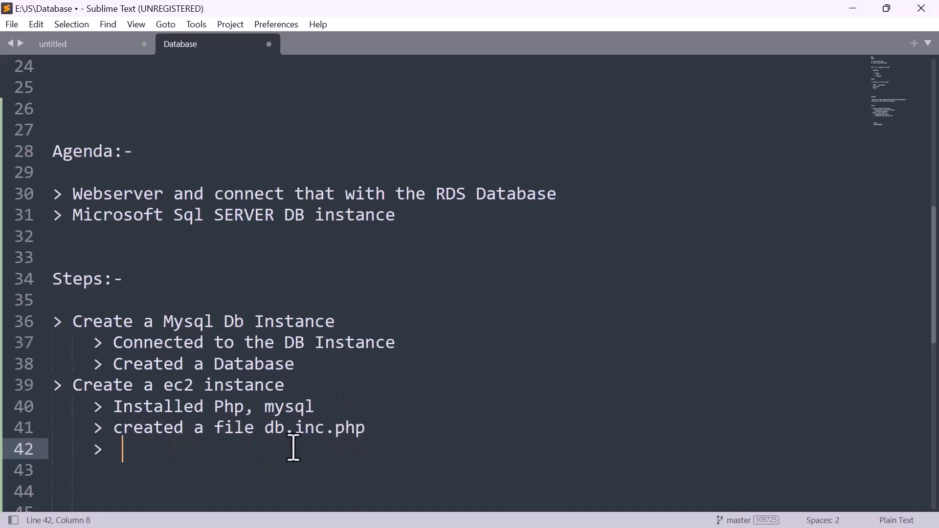
pyautogui.write('Creqate')
pyautogui.press('BackSpace')
pyautogui.press('BackSpace')
pyautogui.press('BackSpace')
pyautogui.press('BackSpace')
pyautogui.press('BackSpace')
pyautogui.press('BackSpace')
pyautogui.write('installed webserver')
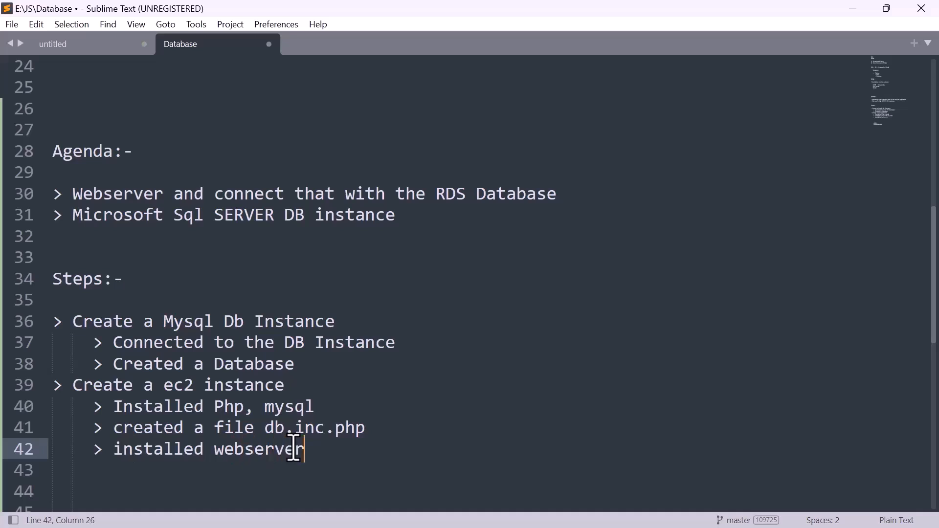
# Add the bullet "updated the records" below the webserver bullet in the notes.
pyautogui.press('Down')
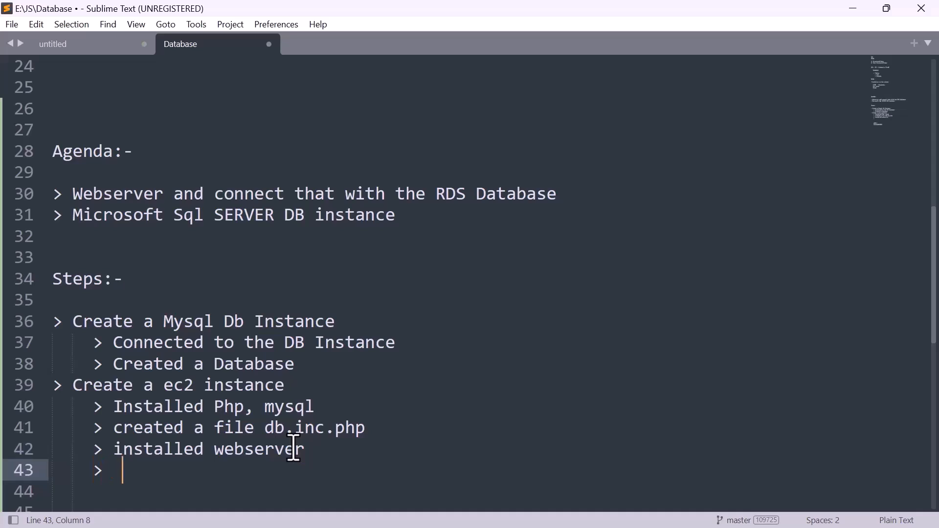
pyautogui.press('BackSpace')
pyautogui.press('BackSpace')
pyautogui.write('update')
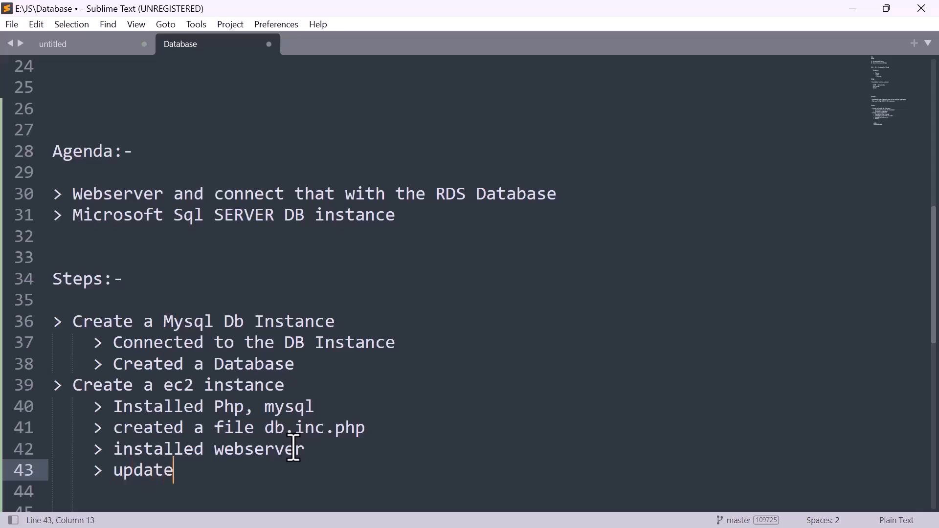
pyautogui.write('d')
pyautogui.press('BackSpace')
pyautogui.press('BackSpace')
pyautogui.write('ed the records')
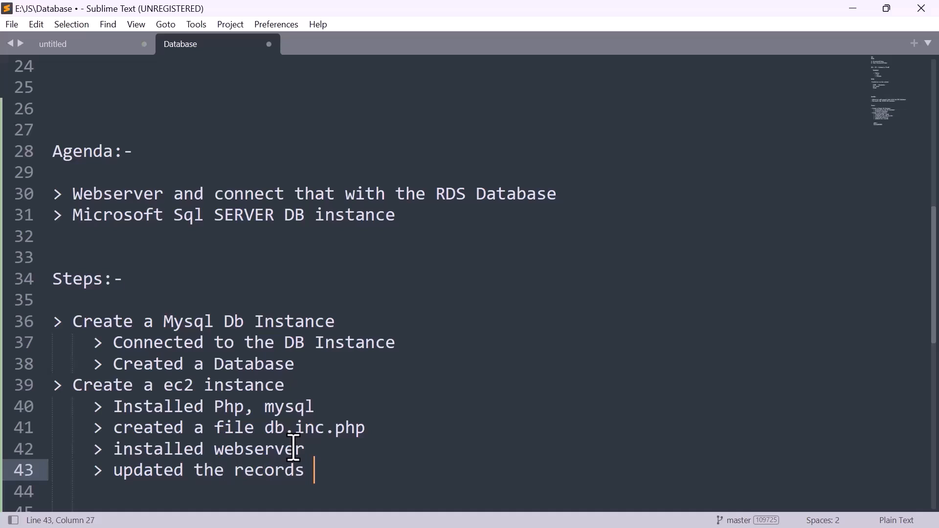
pyautogui.press('Return')
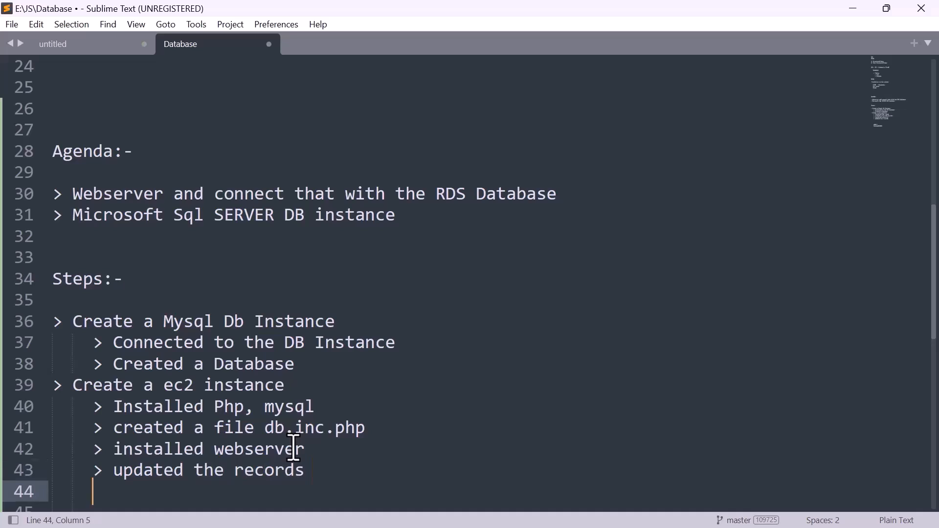
# Highlight the agenda item "Microsoft Sql SERVER DB instance", and switch to the RDS console in Chrome to start creating a database.
pyautogui.scroll(-1, 330, 451)
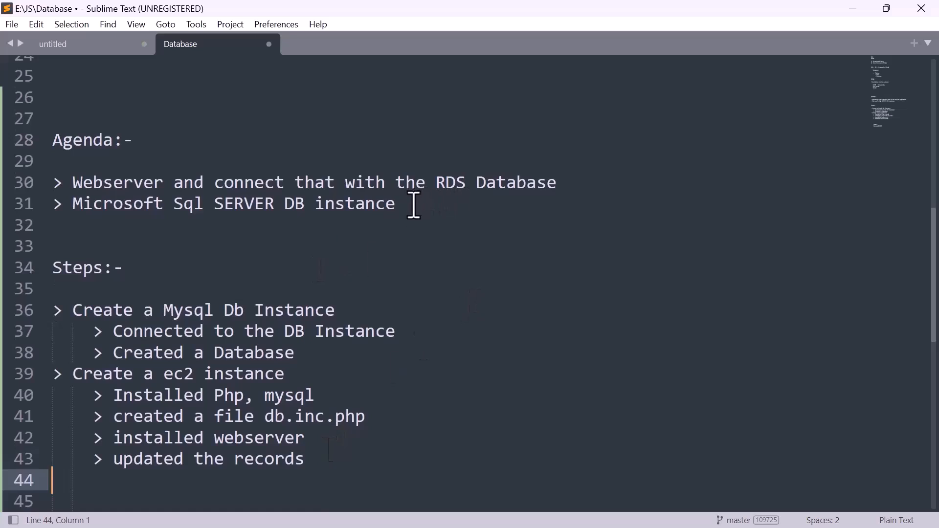
pyautogui.moveTo(405, 206); pyautogui.dragTo(64, 204)
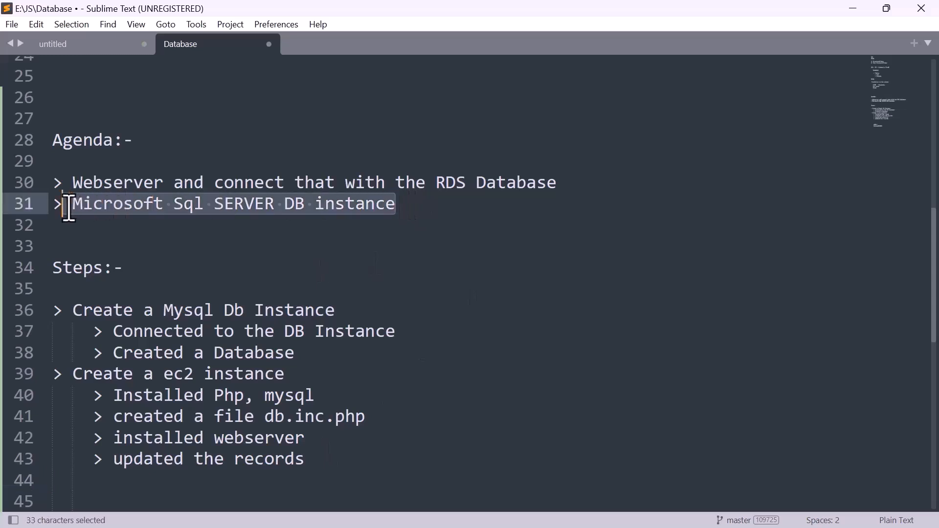
pyautogui.click(853, 9)
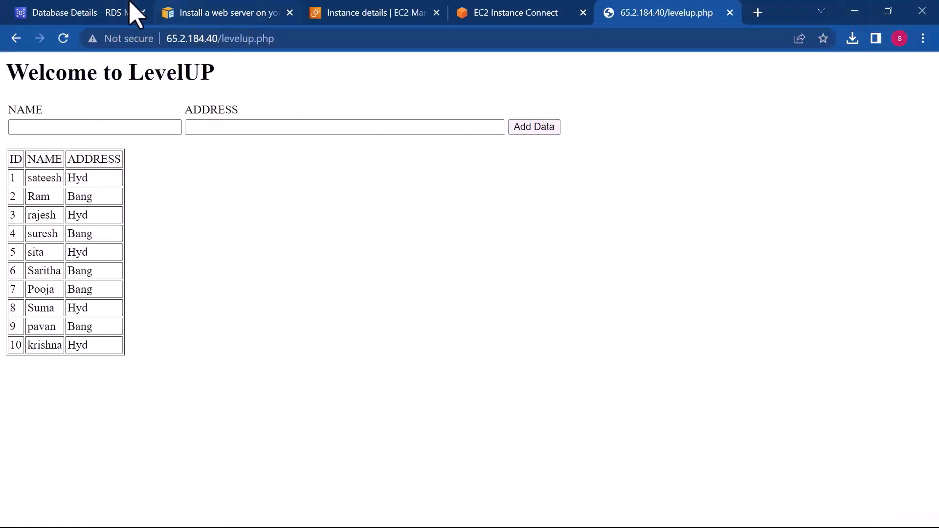
pyautogui.click(79, 13)
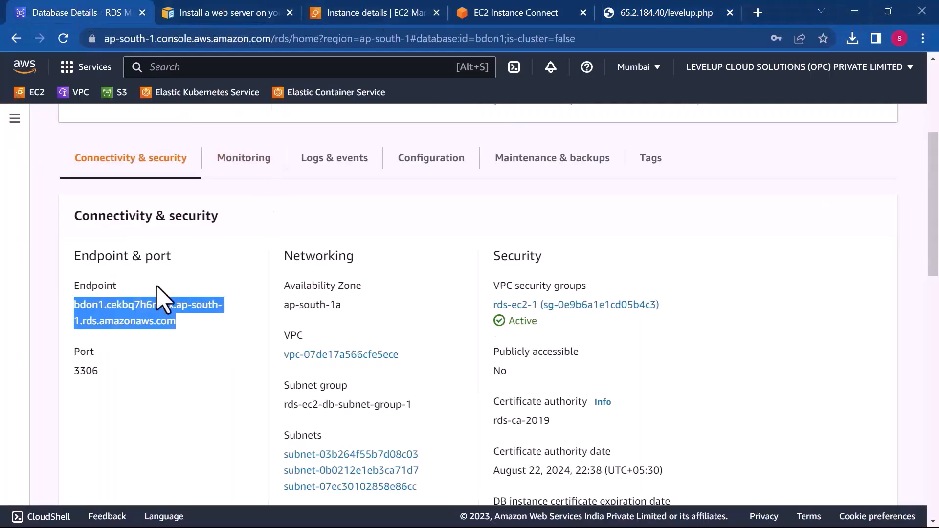
pyautogui.scroll(5, 159, 299)
pyautogui.click(113, 133)
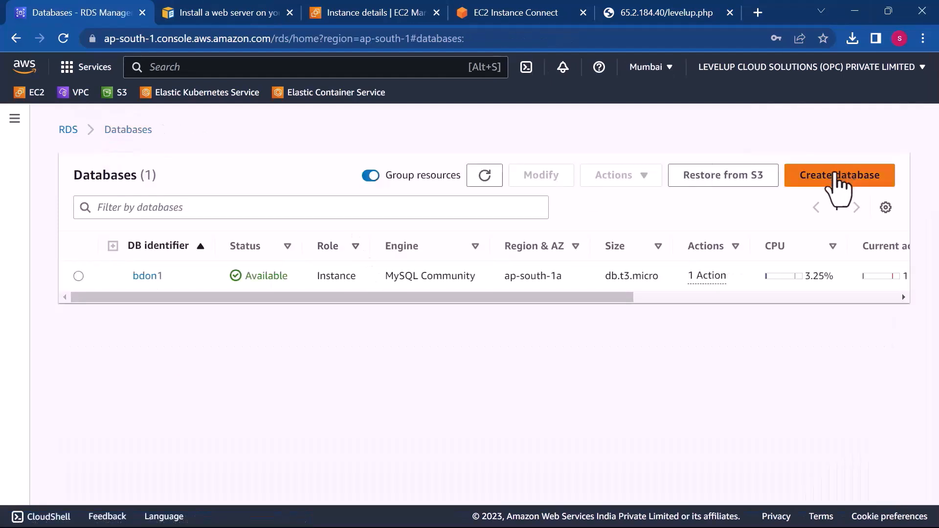
pyautogui.click(836, 177)
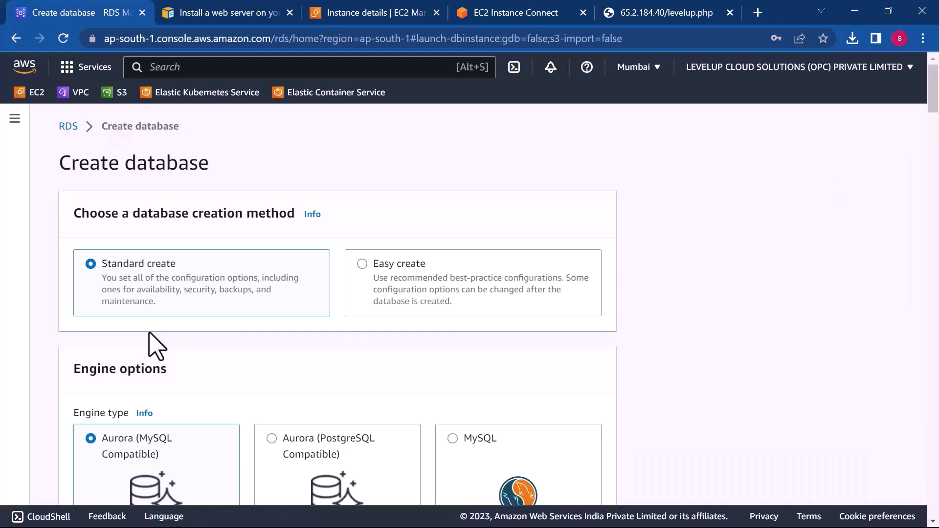
# Choose Microsoft SQL Server as the engine type for the new database.
pyautogui.scroll(-2, 387, 352)
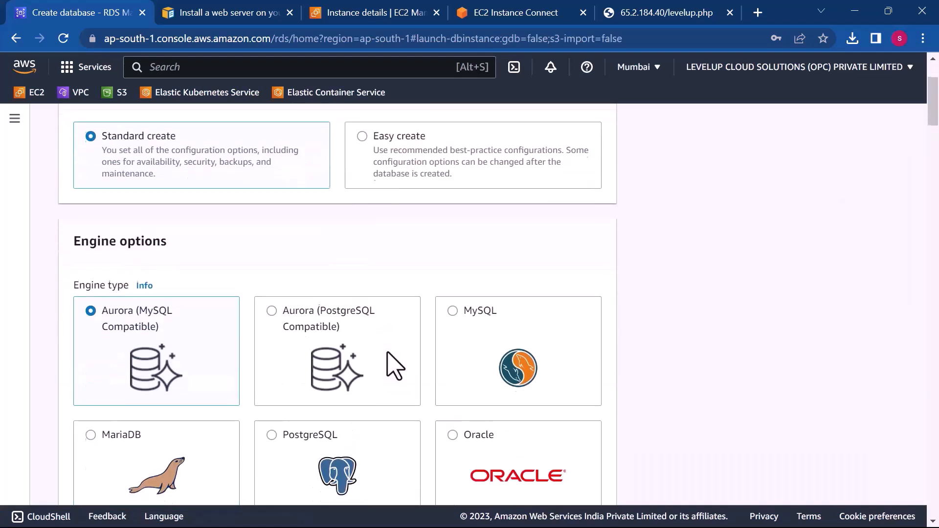
pyautogui.scroll(-3, 395, 366)
pyautogui.scroll(1, 394, 365)
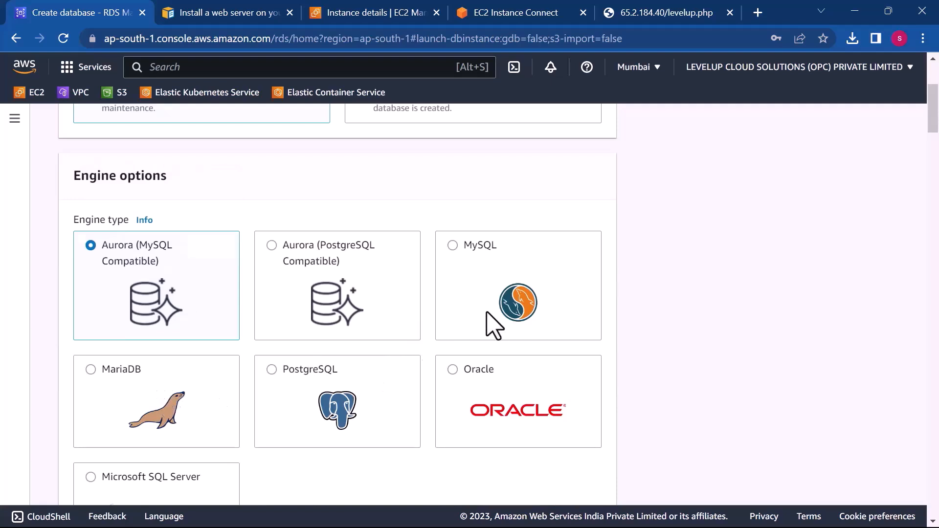
pyautogui.scroll(-1, 460, 431)
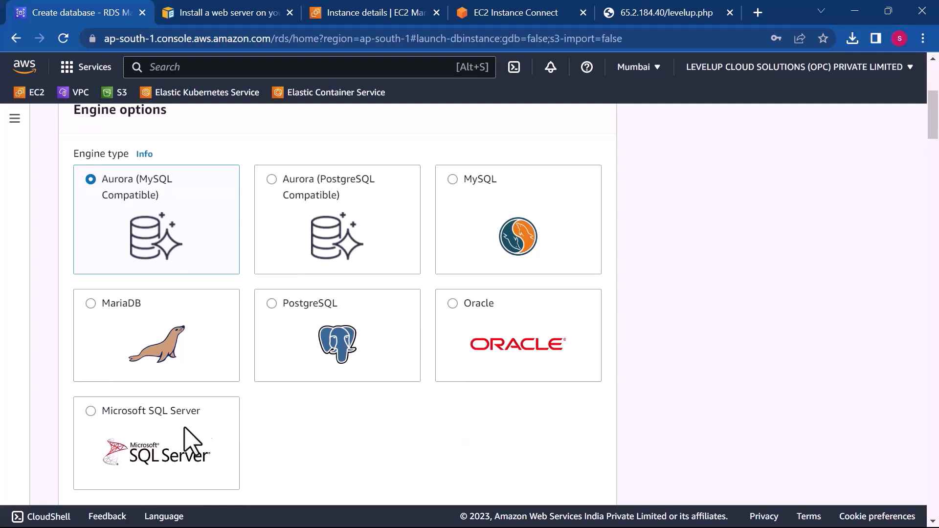
pyautogui.click(91, 412)
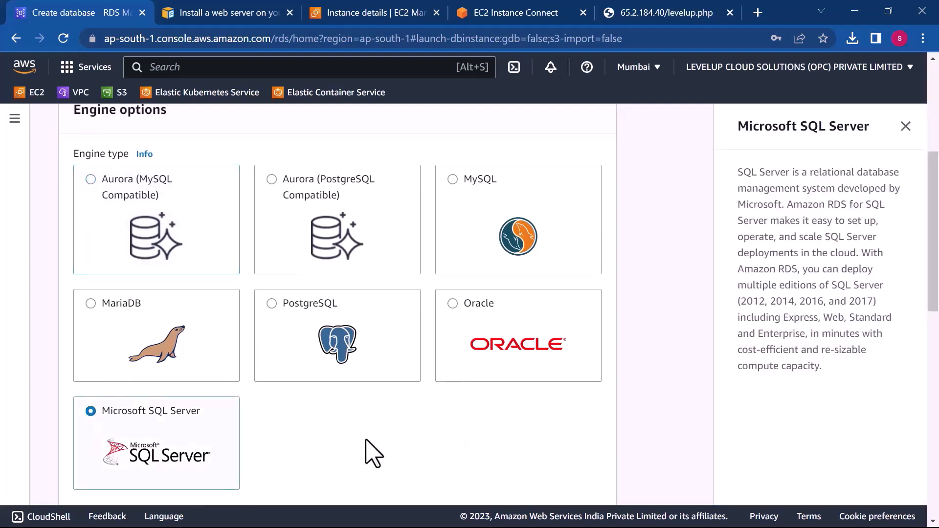
# Keep the SQL Server Express Edition and Dev/Test defaults, and set the DB instance identifier to demoforlab.
pyautogui.scroll(-2, 372, 453)
pyautogui.scroll(-2, 373, 453)
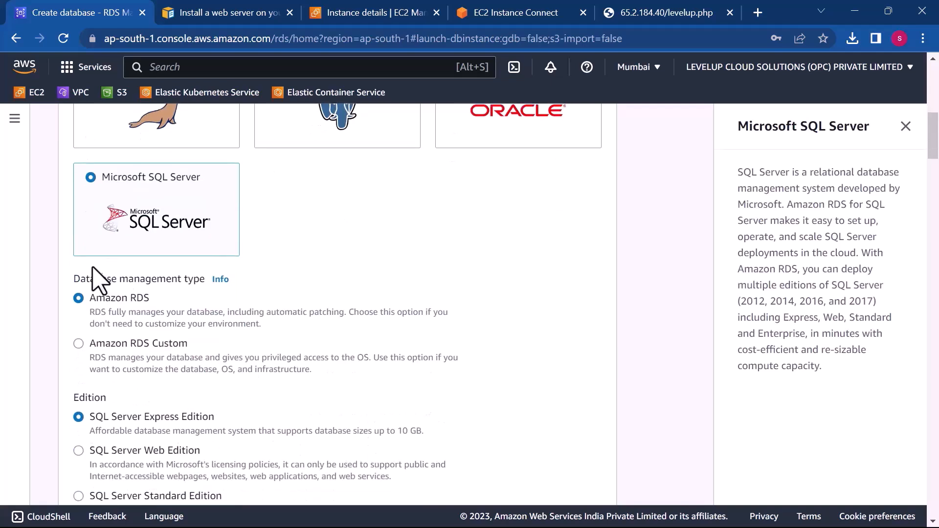
pyautogui.scroll(-1, 343, 381)
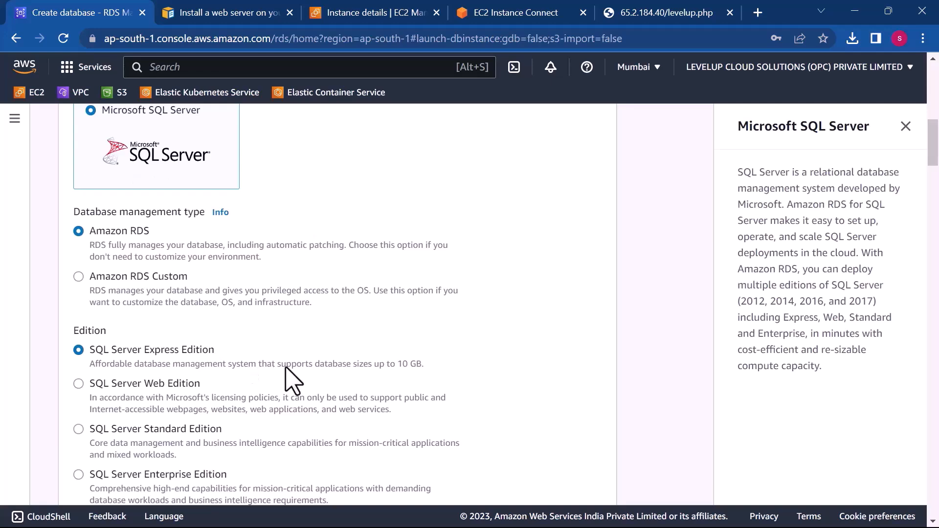
pyautogui.scroll(-3, 294, 380)
pyautogui.scroll(-6, 293, 382)
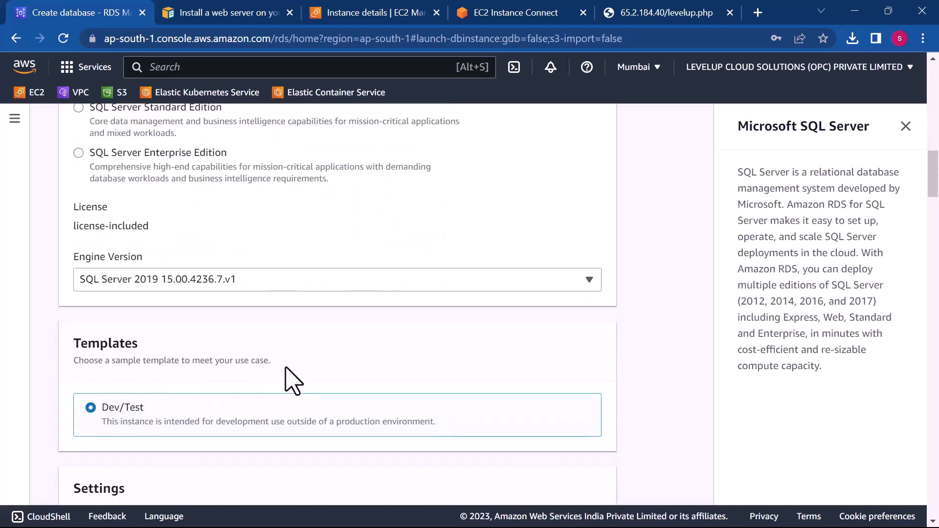
pyautogui.click(195, 335)
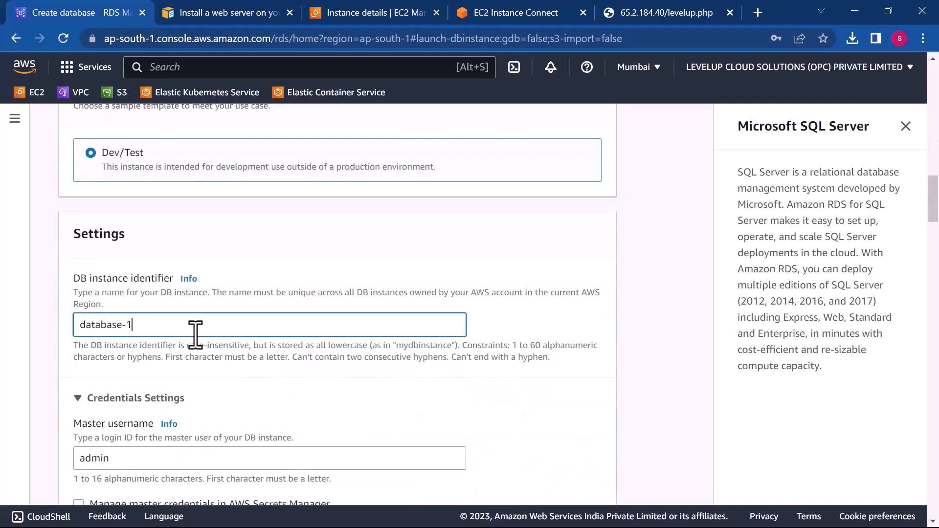
pyautogui.press('BackSpace')
pyautogui.write('demoforlab')
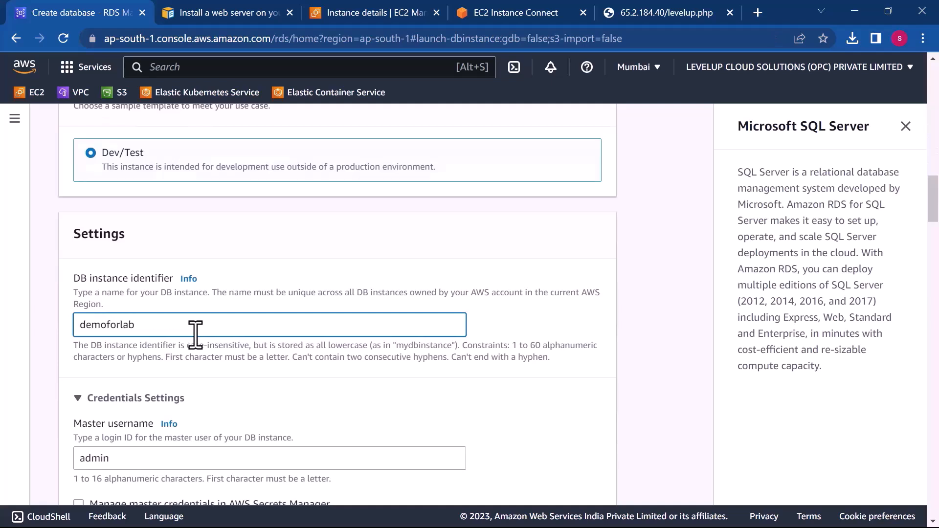
# Keep the master username admin and enter the master password and its confirmation for the database.
pyautogui.scroll(1, 194, 333)
pyautogui.scroll(-3, 193, 336)
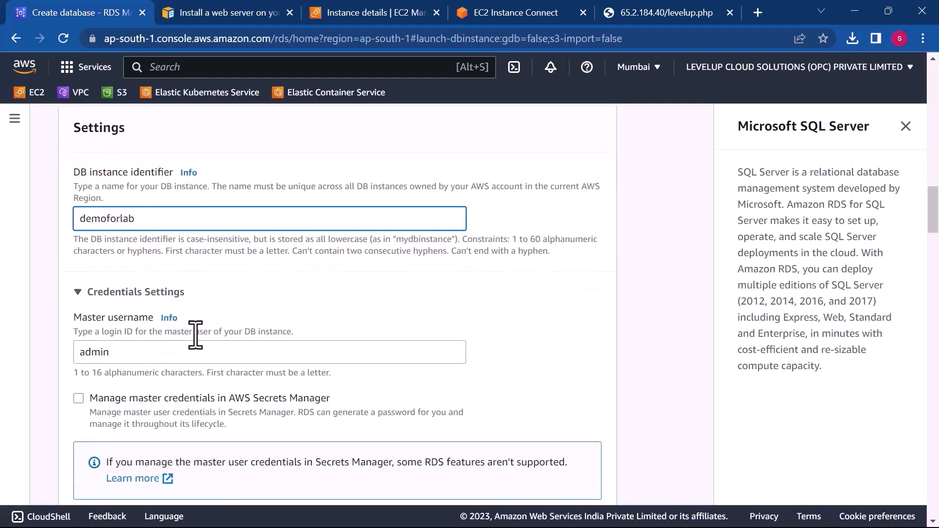
pyautogui.scroll(-2, 337, 372)
pyautogui.scroll(-3, 339, 374)
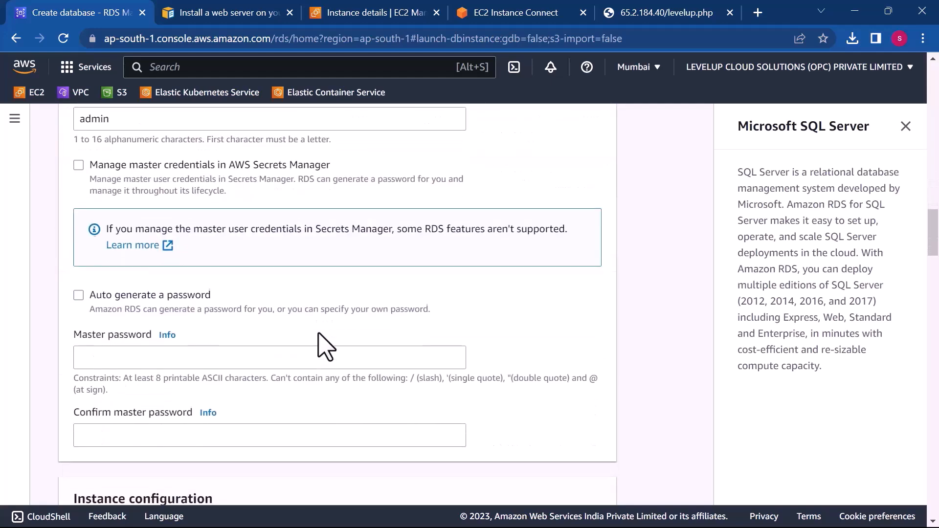
pyautogui.click(298, 351)
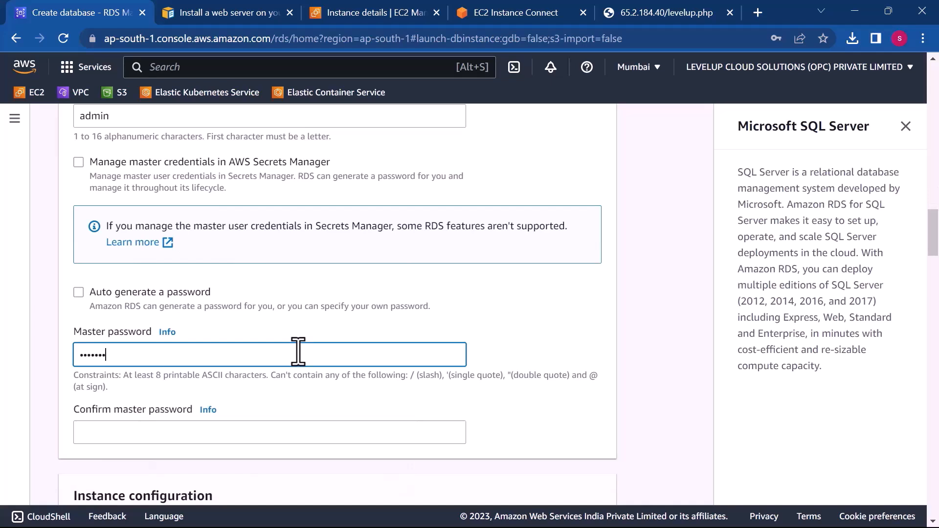
pyautogui.scroll(-3, 298, 351)
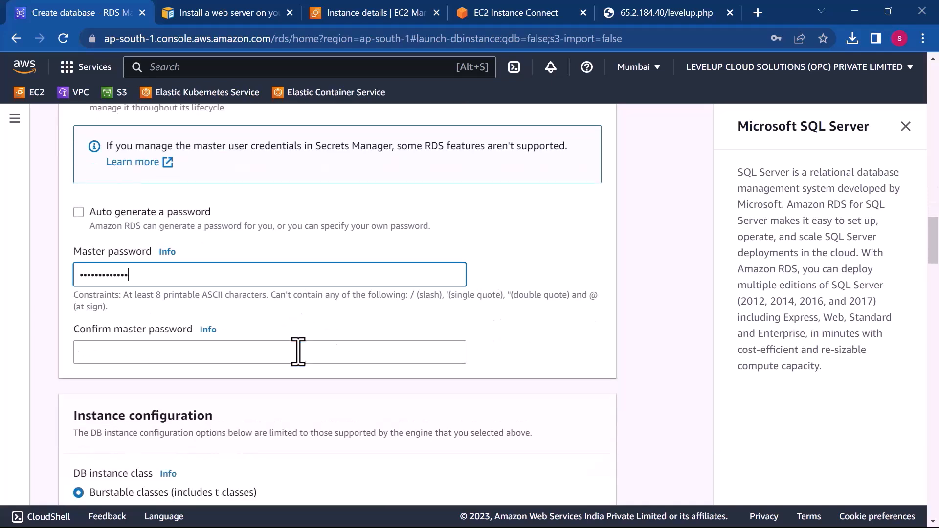
pyautogui.click(278, 309)
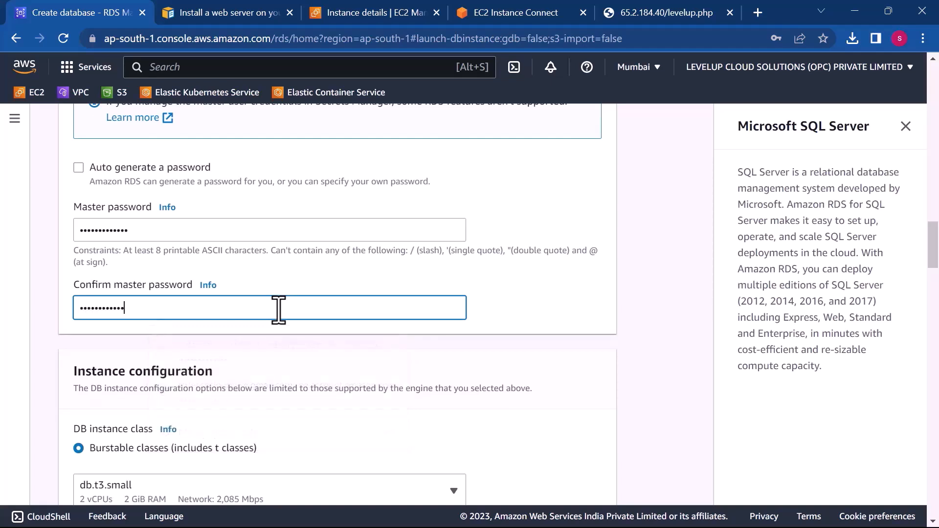
# Keep the storage defaults, allow public access to the database, and keep the default VPC security group.
pyautogui.scroll(-10, 278, 309)
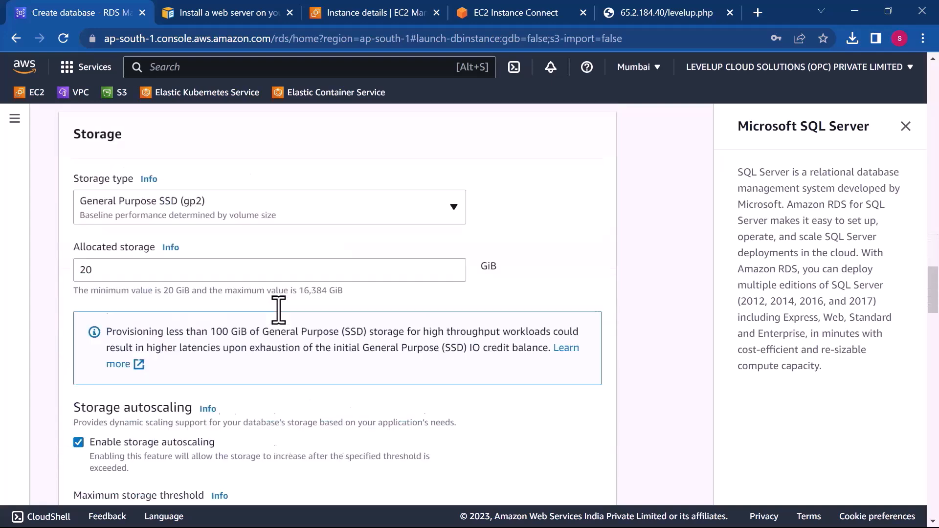
pyautogui.scroll(-7, 278, 309)
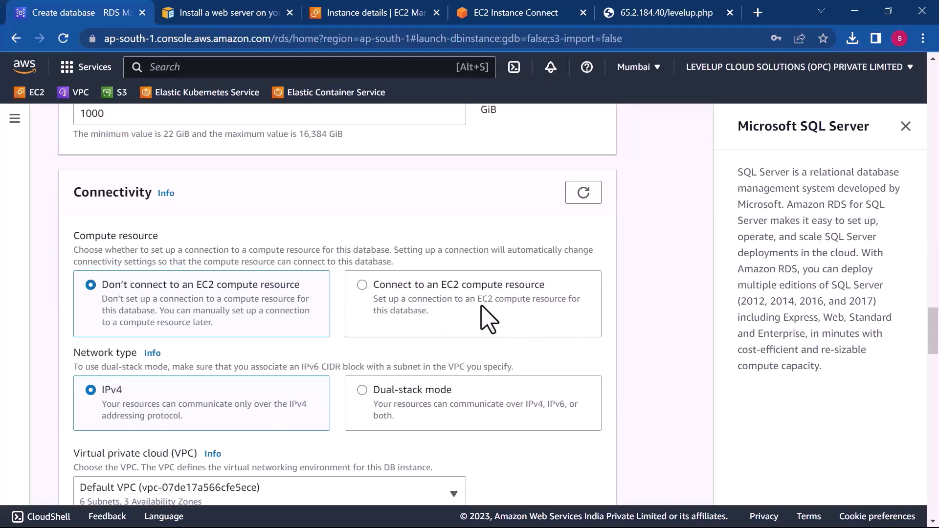
pyautogui.scroll(-3, 495, 323)
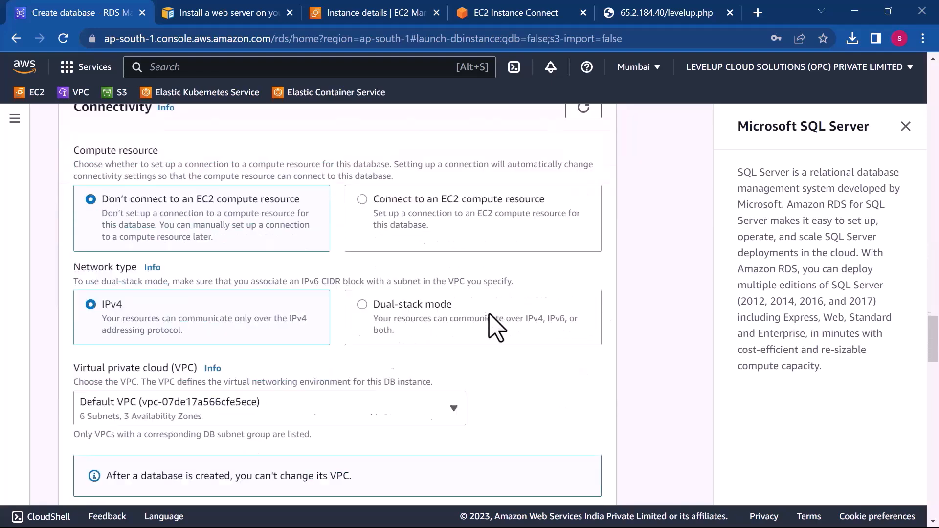
pyautogui.scroll(-6, 495, 326)
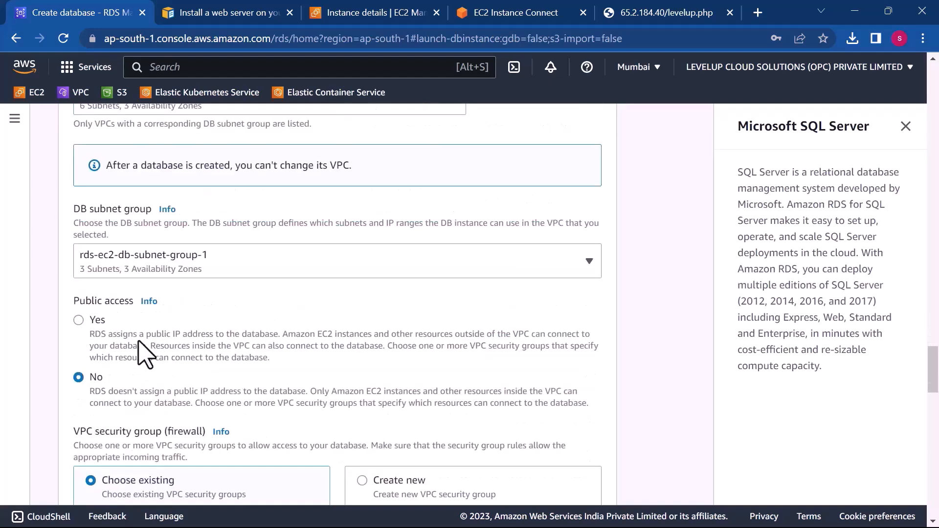
pyautogui.scroll(1, 79, 322)
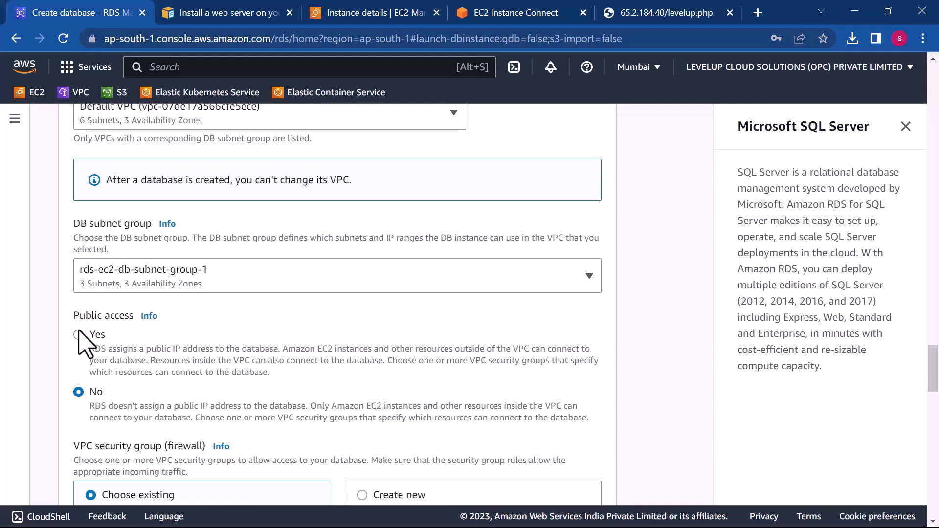
pyautogui.scroll(-3, 447, 388)
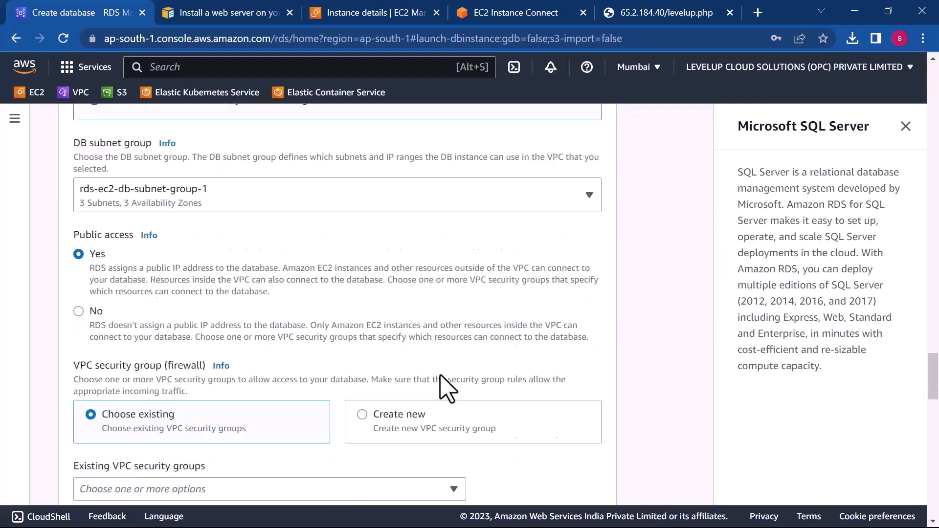
pyautogui.scroll(-2, 441, 293)
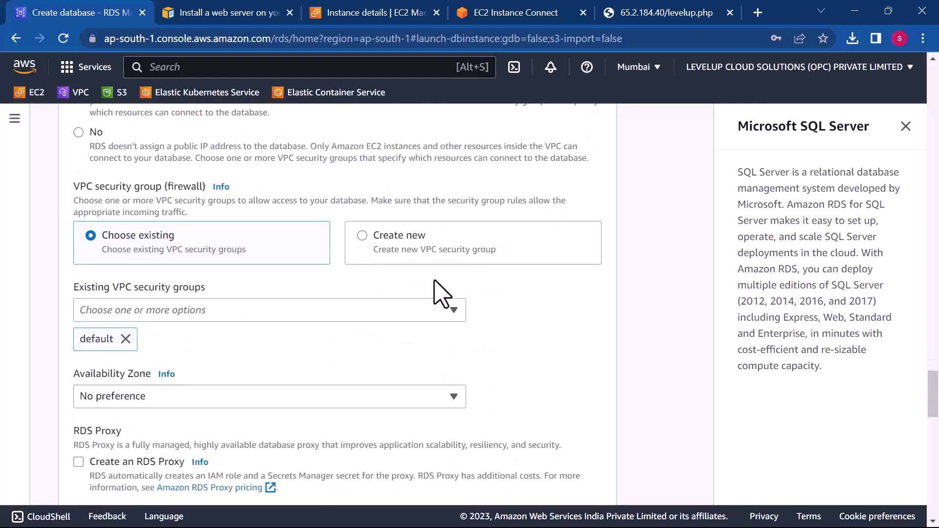
pyautogui.click(415, 318)
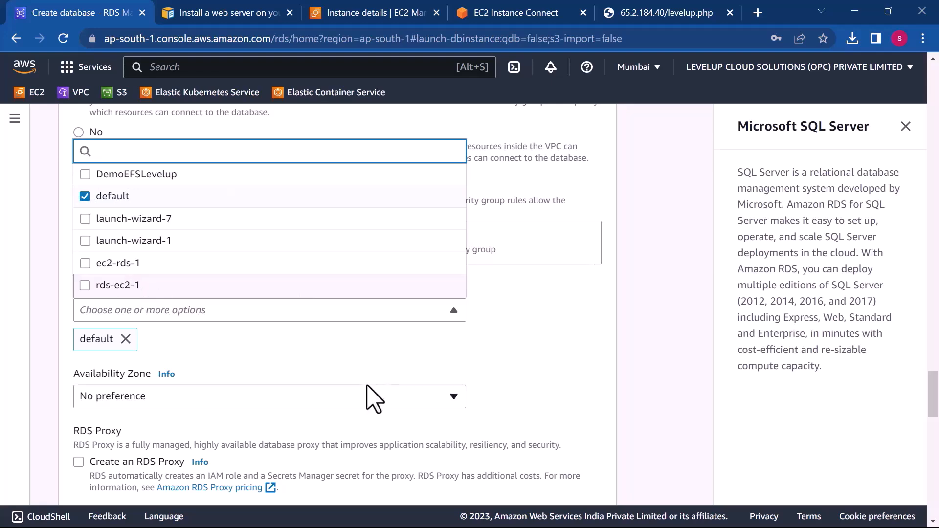
pyautogui.click(296, 362)
pyautogui.scroll(-4, 300, 374)
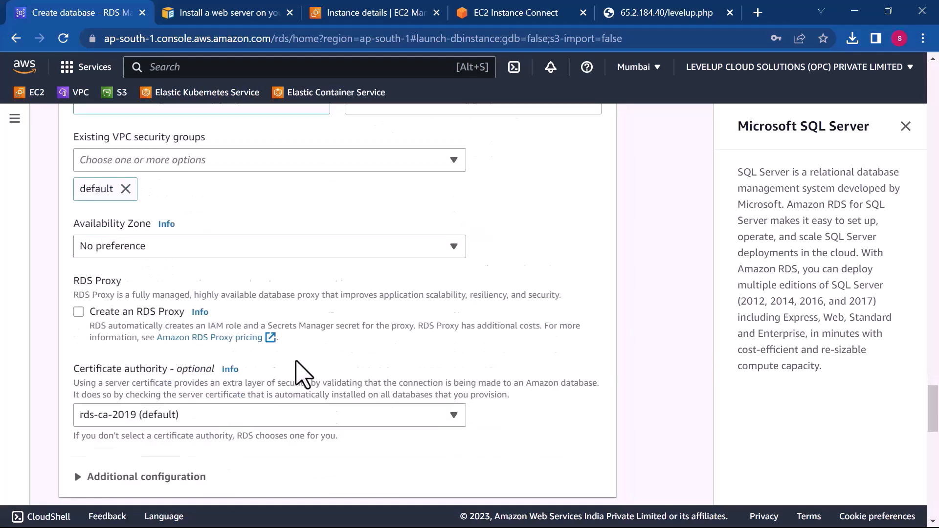
# Try to create the database with the remaining authentication, monitoring and additional configuration defaults.
pyautogui.scroll(-6, 360, 357)
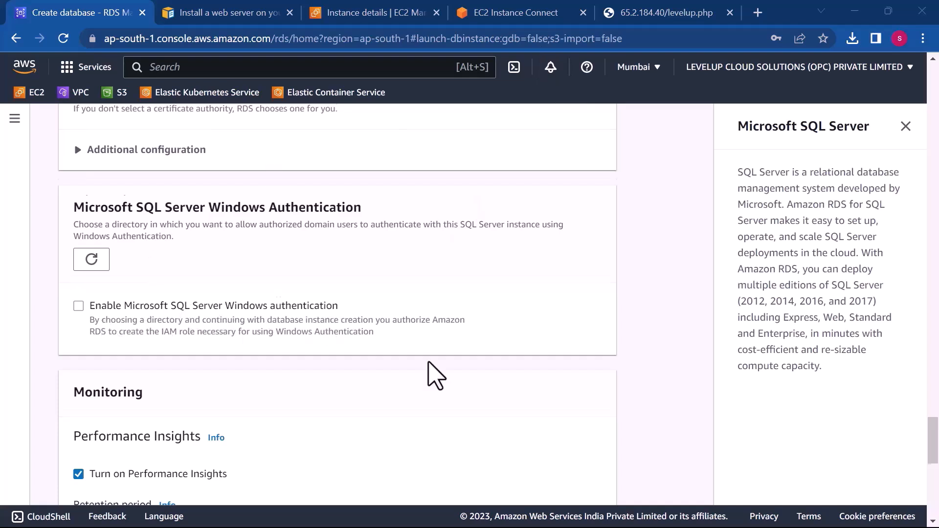
pyautogui.scroll(-4, 430, 373)
pyautogui.scroll(-6, 435, 374)
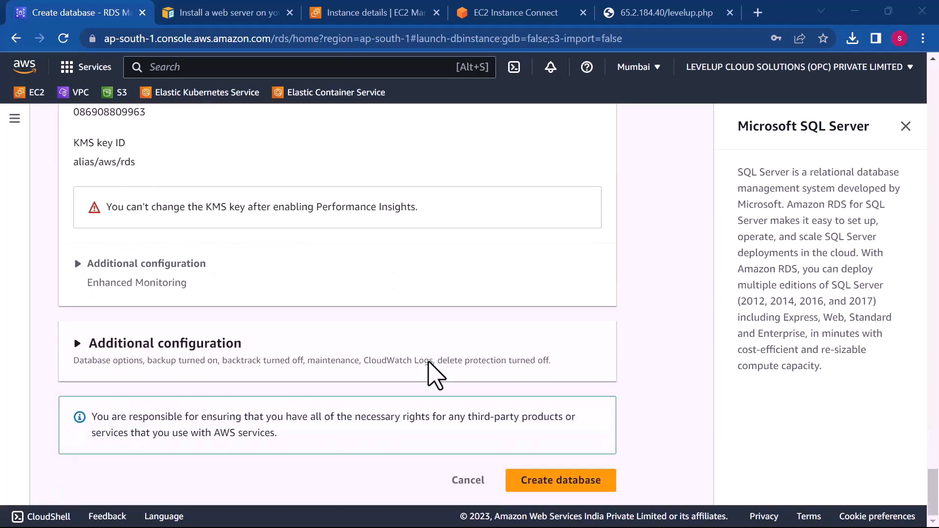
pyautogui.click(76, 271)
pyautogui.click(76, 269)
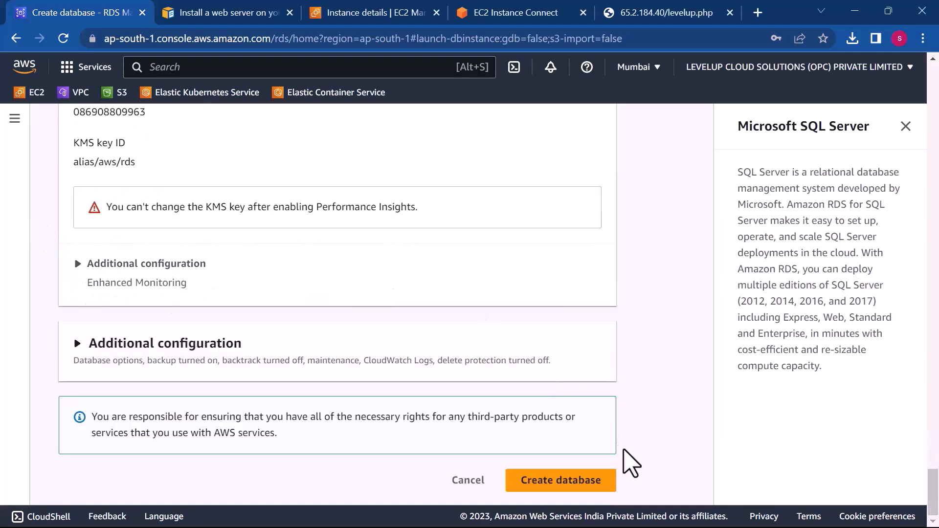
pyautogui.click(554, 482)
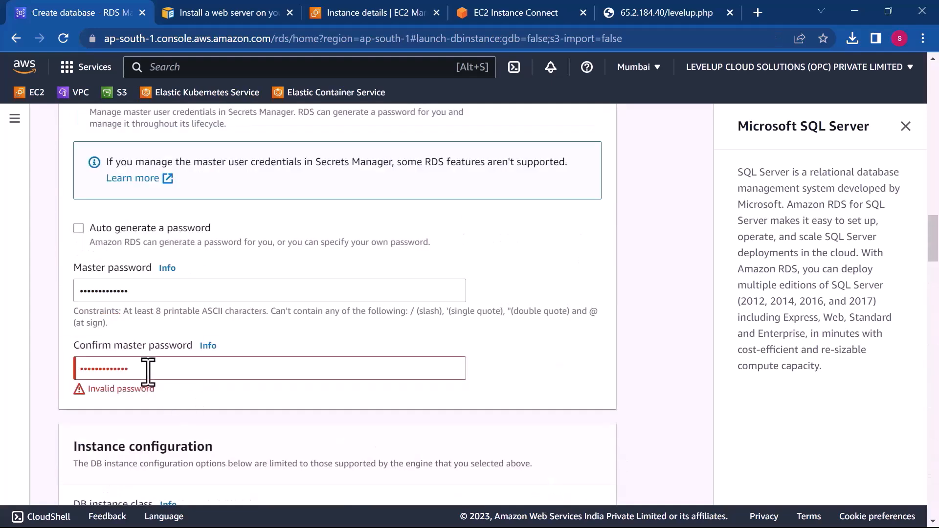
# Clear both master password fields in the credentials settings, and re-enter the master password and its confirmation.
pyautogui.click(148, 369)
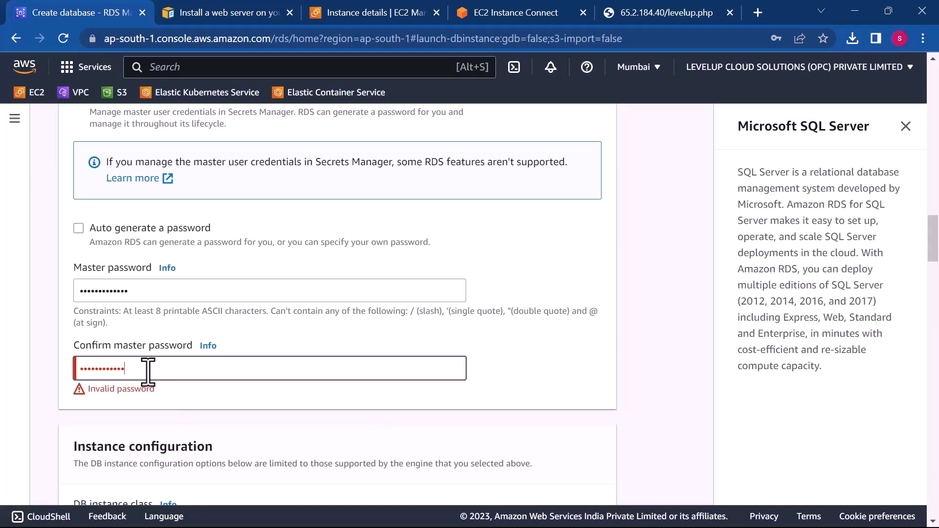
pyautogui.hotkey('ctrl', 'a')
pyautogui.press('BackSpace')
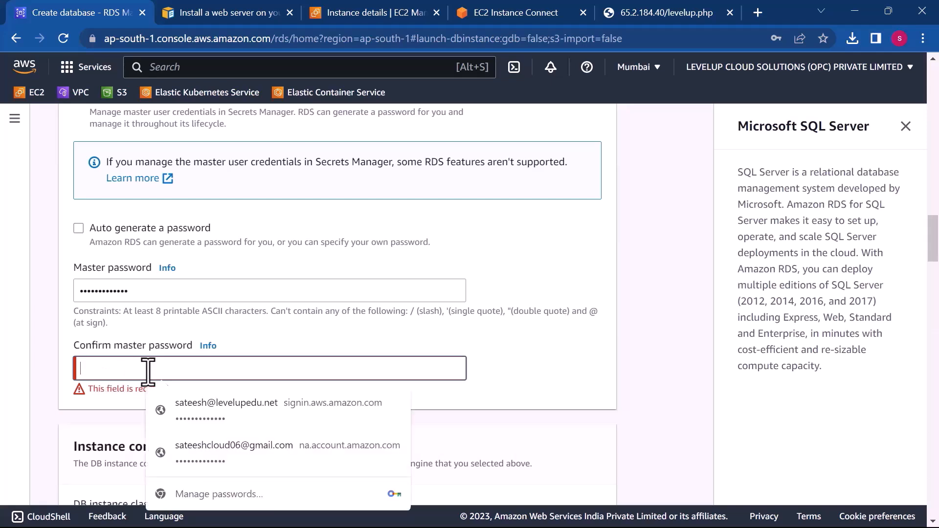
pyautogui.click(155, 292)
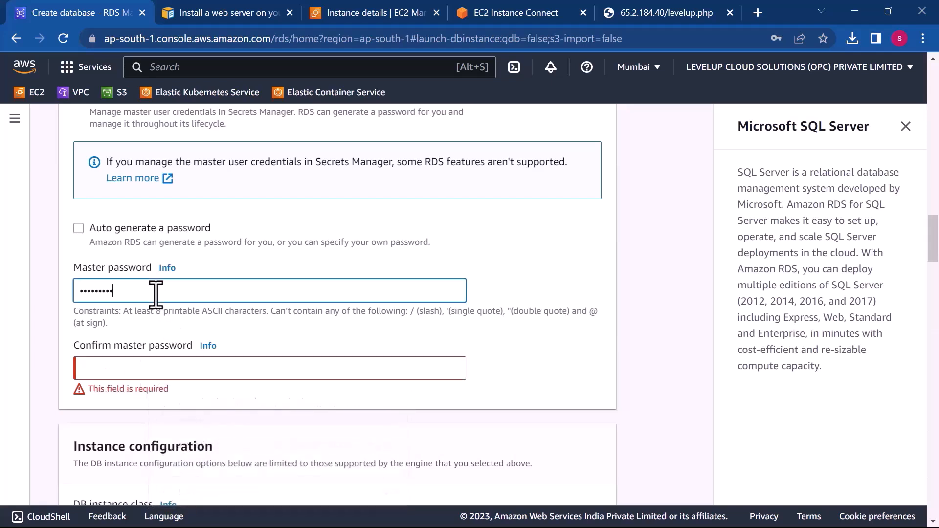
pyautogui.hotkey('ctrl', 'a')
pyautogui.press('BackSpace')
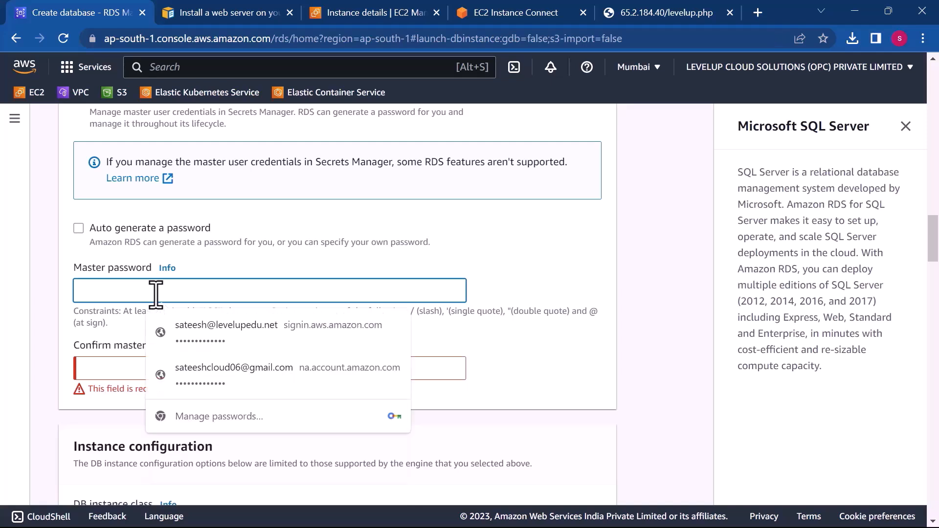
pyautogui.write('••')
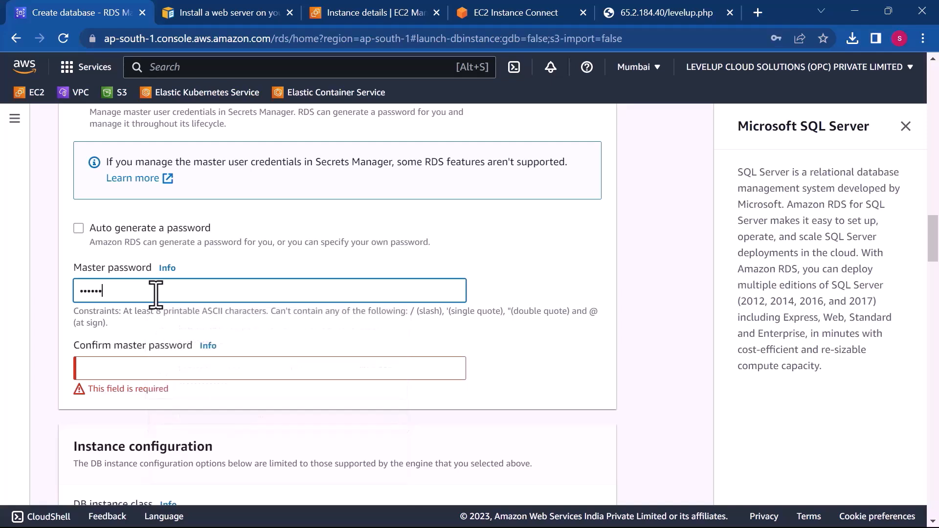
pyautogui.press('Tab')
pyautogui.click(147, 372)
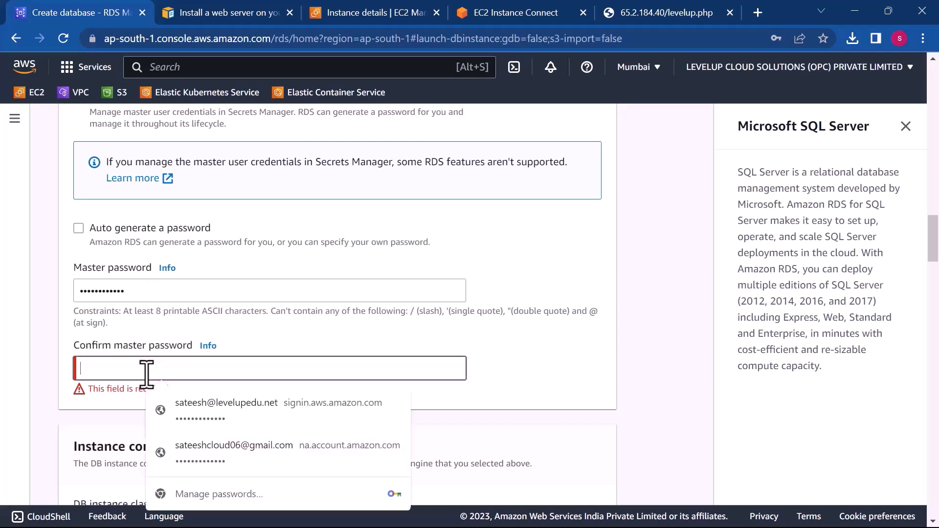
pyautogui.write('•')
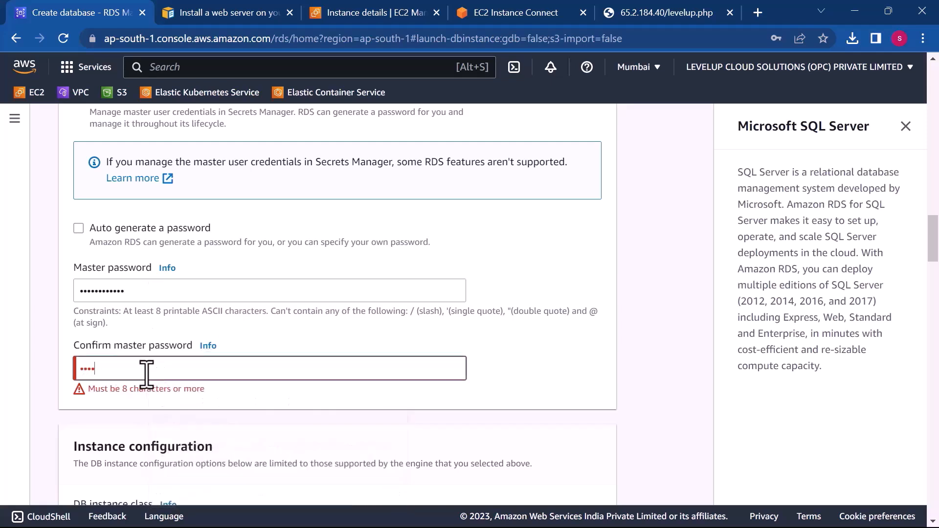
pyautogui.write('••••••••')
# Submit the form again to create the demoforlab SQL Server database.
pyautogui.scroll(-20, 147, 374)
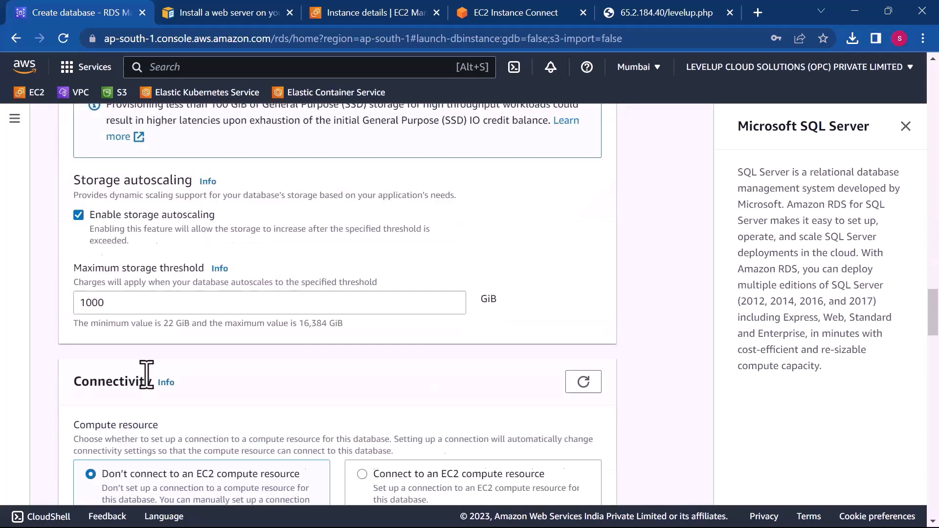
pyautogui.scroll(-15, 147, 375)
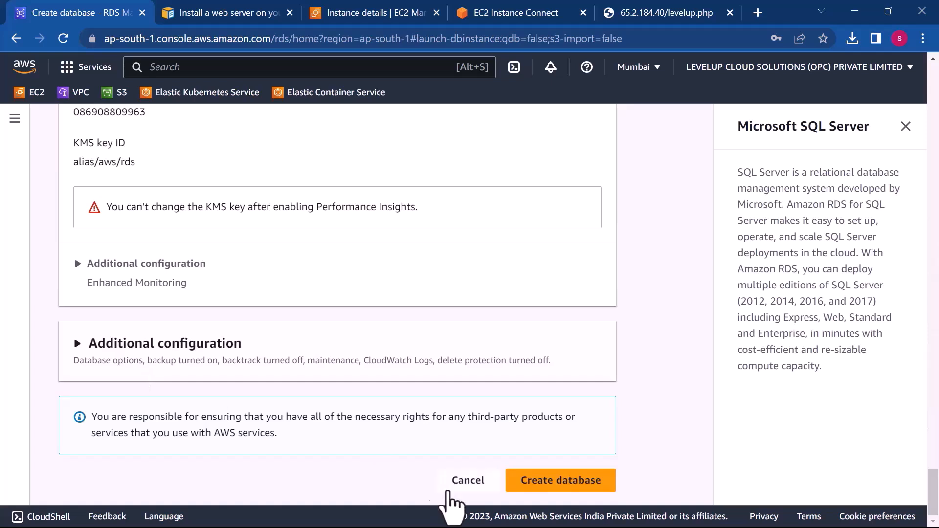
pyautogui.click(537, 481)
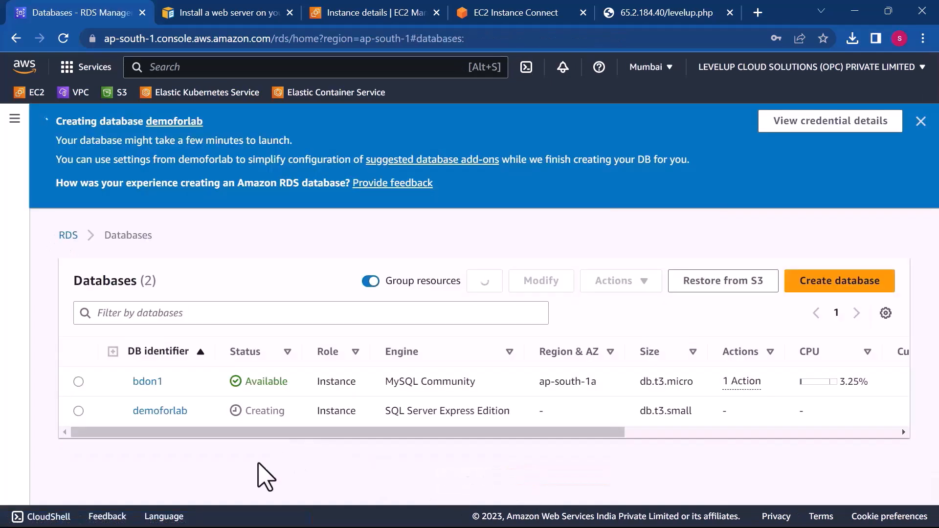
# Launch Microsoft SQL Server Management Studio 18 from the Windows search and dismiss the suggested add-ons for demoforlab.
pyautogui.press('super')
pyautogui.click(198, 511)
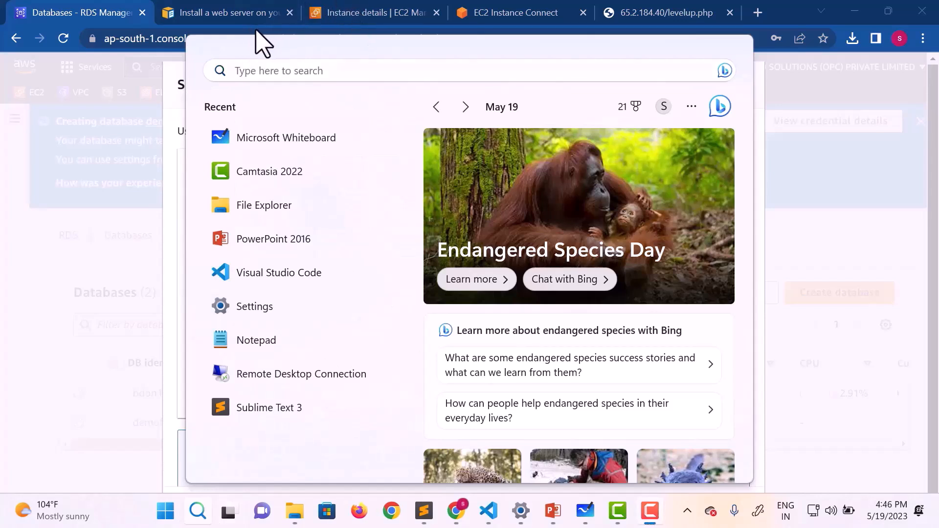
pyautogui.click(290, 71)
pyautogui.write('ssms')
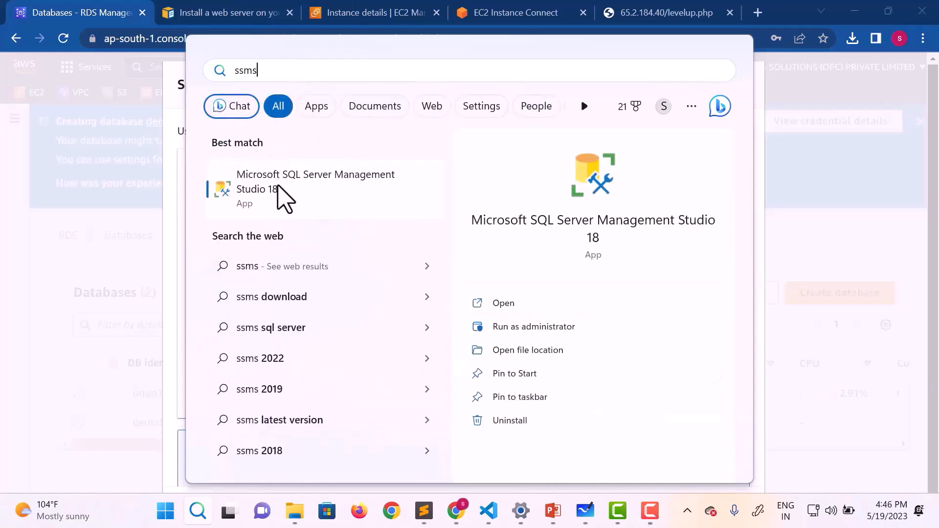
pyautogui.click(284, 198)
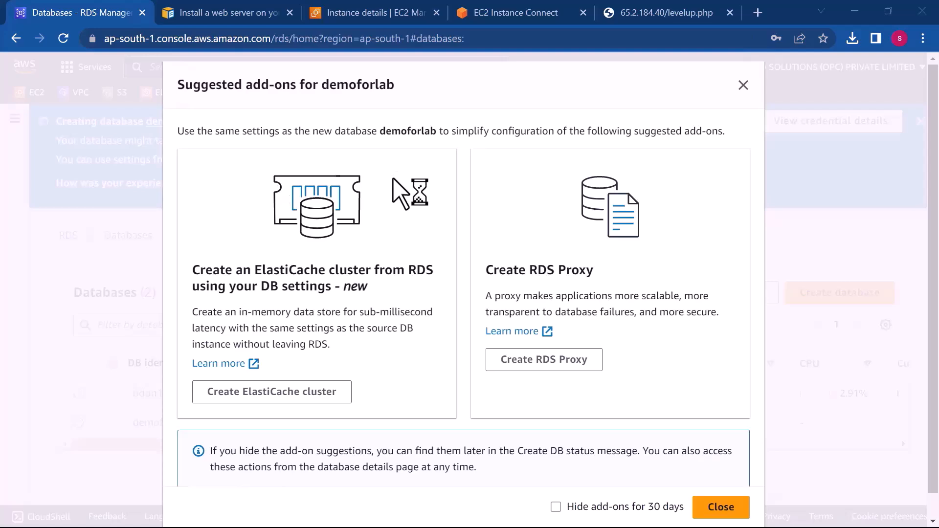
pyautogui.click(743, 86)
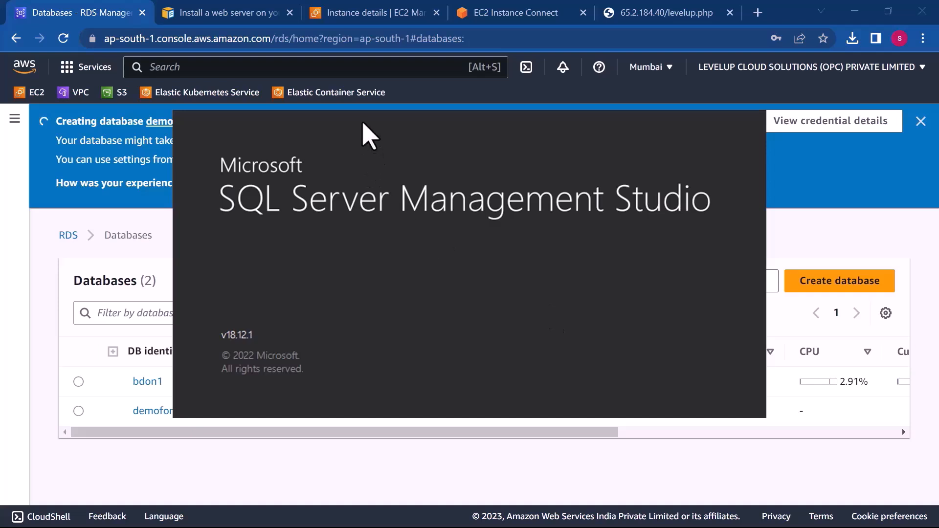
pyautogui.moveTo(363, 122); pyautogui.dragTo(362, 160)
pyautogui.moveTo(333, 164); pyautogui.dragTo(308, 119)
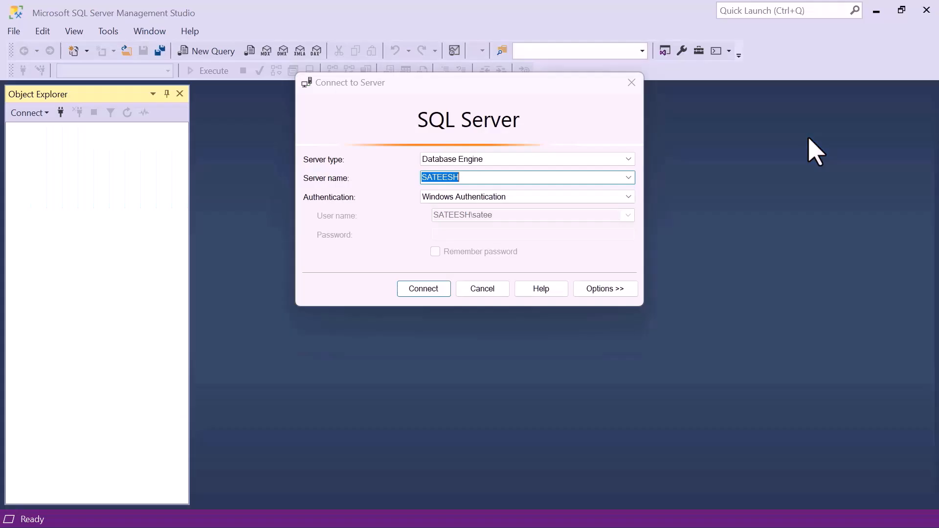
# Set the server connection's authentication to SQL Server Authentication with the login admin.
pyautogui.click(566, 196)
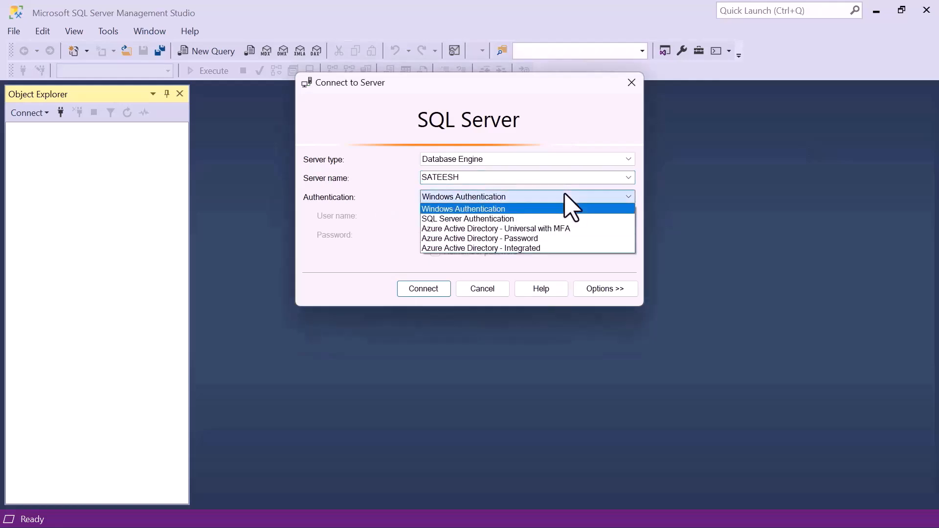
pyautogui.click(511, 220)
pyautogui.click(506, 219)
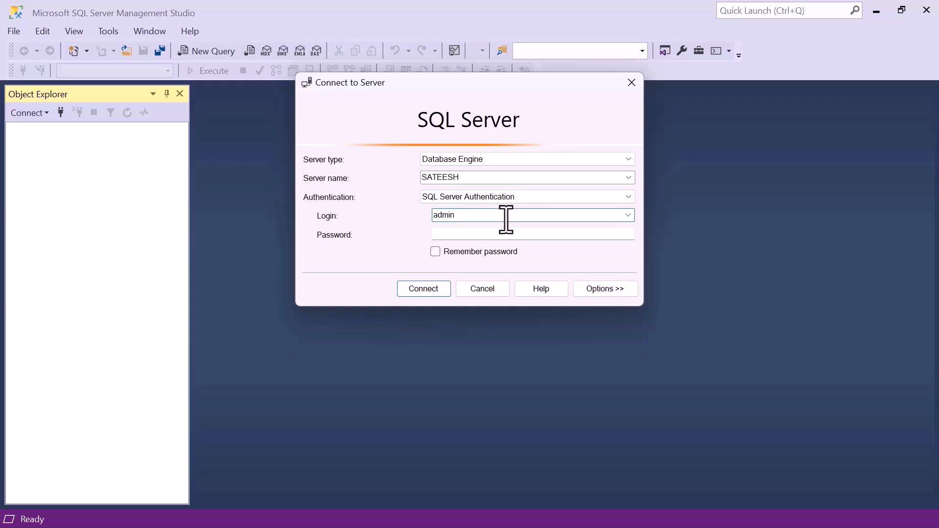
# Enter the admin login's password and clear the server name in the connection settings, keeping Database Engine as the server type.
pyautogui.click(503, 235)
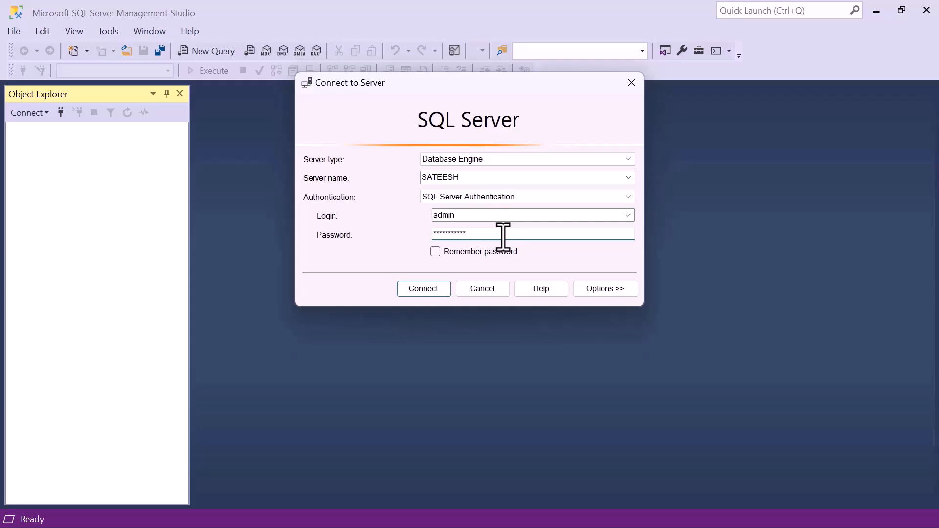
pyautogui.click(472, 178)
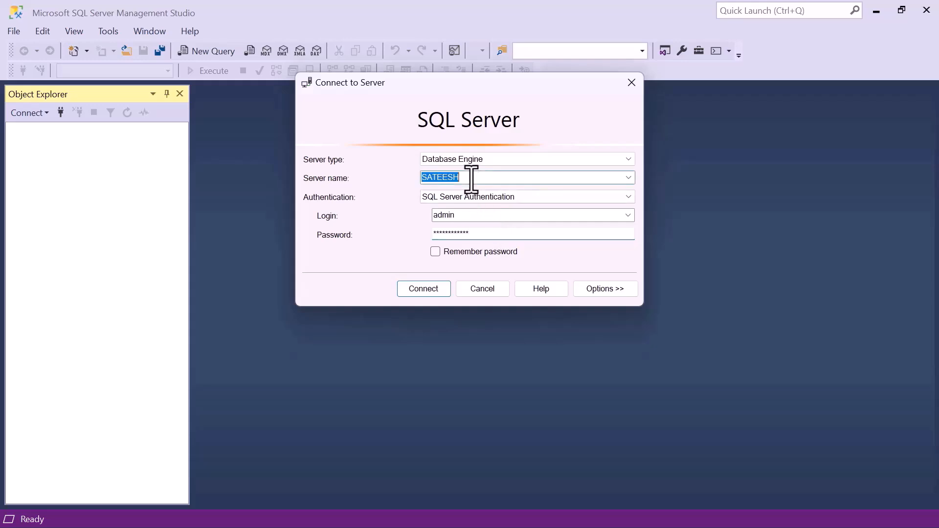
pyautogui.press('BackSpace')
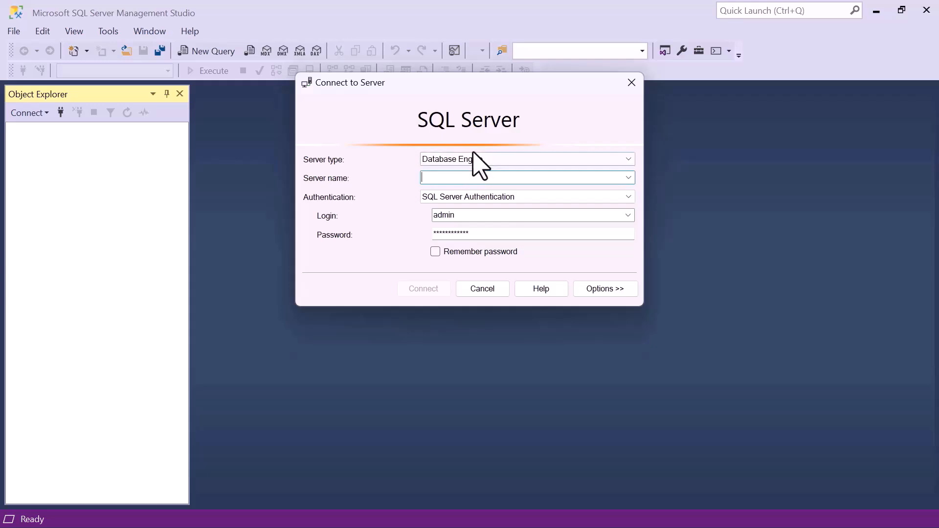
pyautogui.click(473, 160)
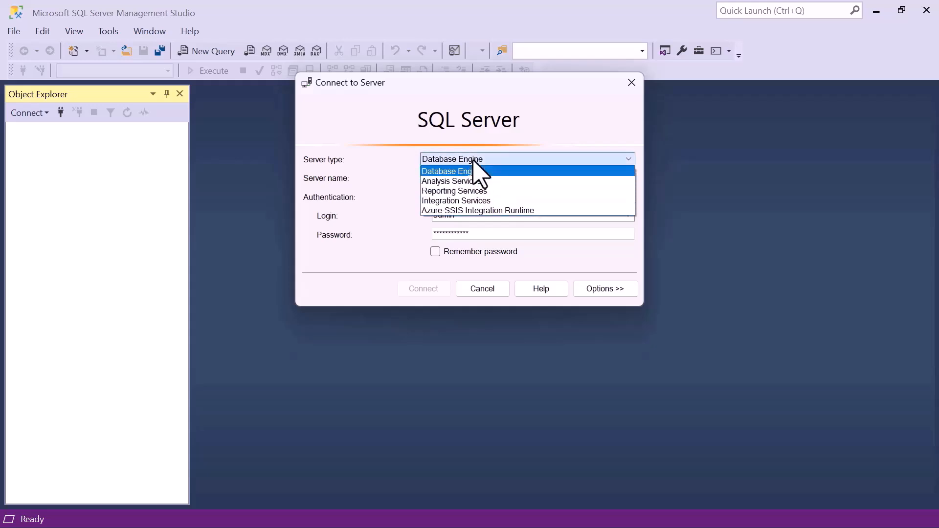
pyautogui.click(473, 160)
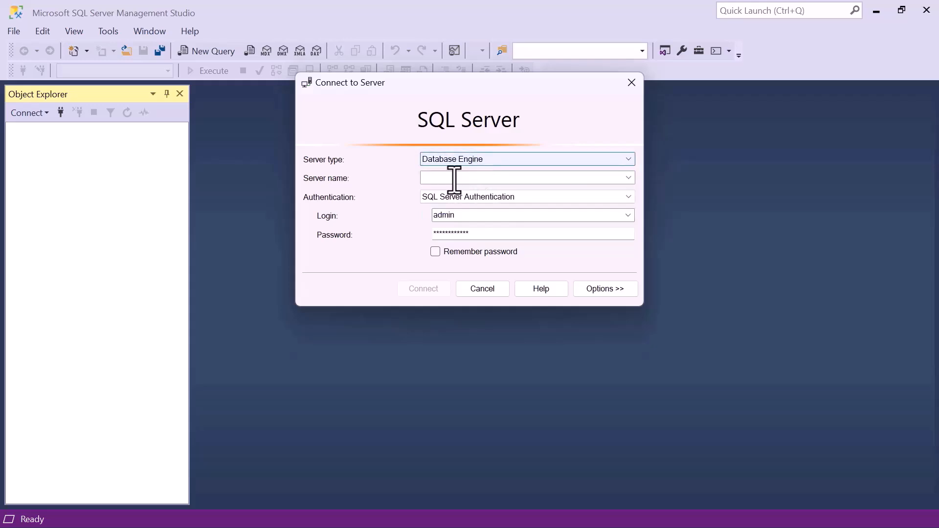
pyautogui.click(449, 180)
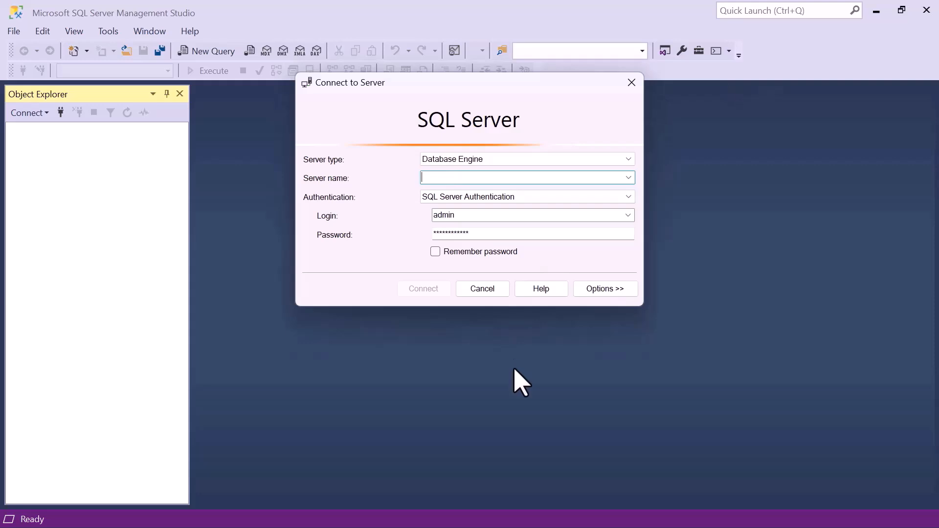
# Switch to the RDS console in Chrome, open the demoforlab database's details and reload them to check its status.
pyautogui.press('super')
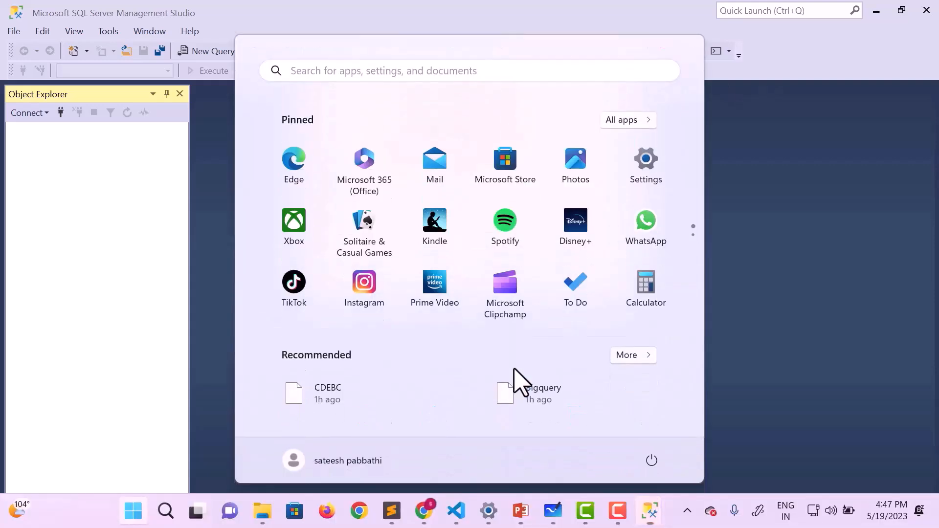
pyautogui.click(416, 508)
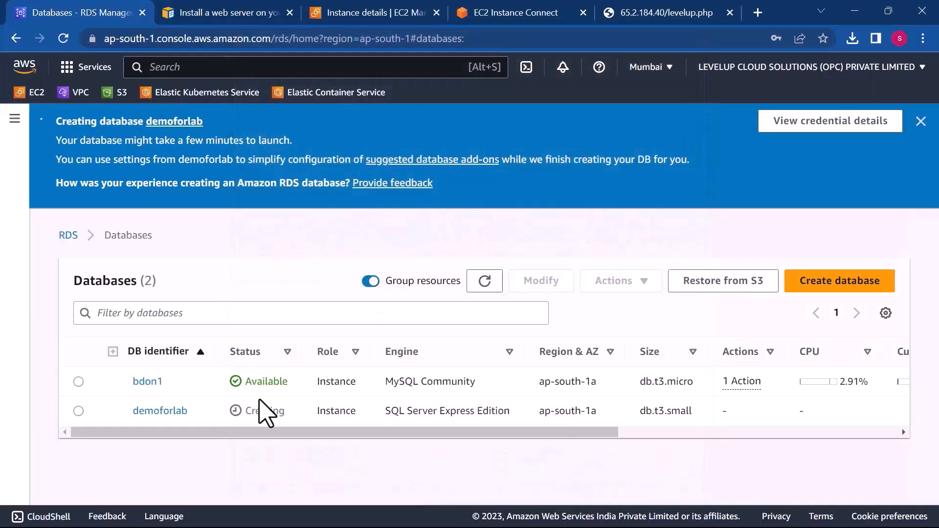
pyautogui.click(177, 412)
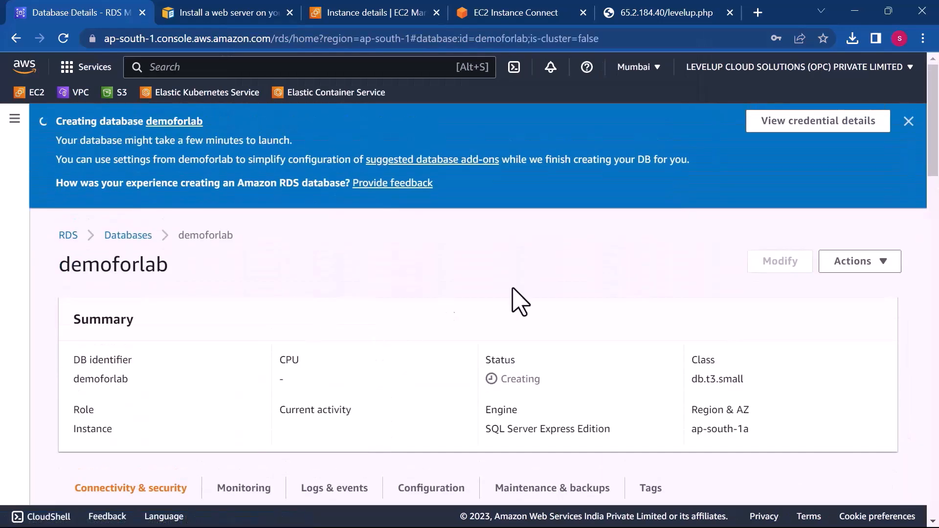
pyautogui.click(63, 39)
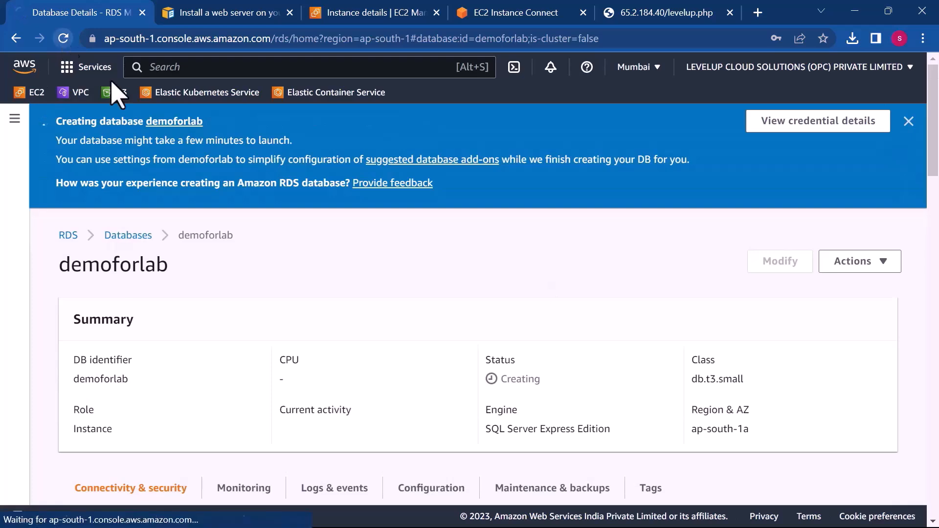
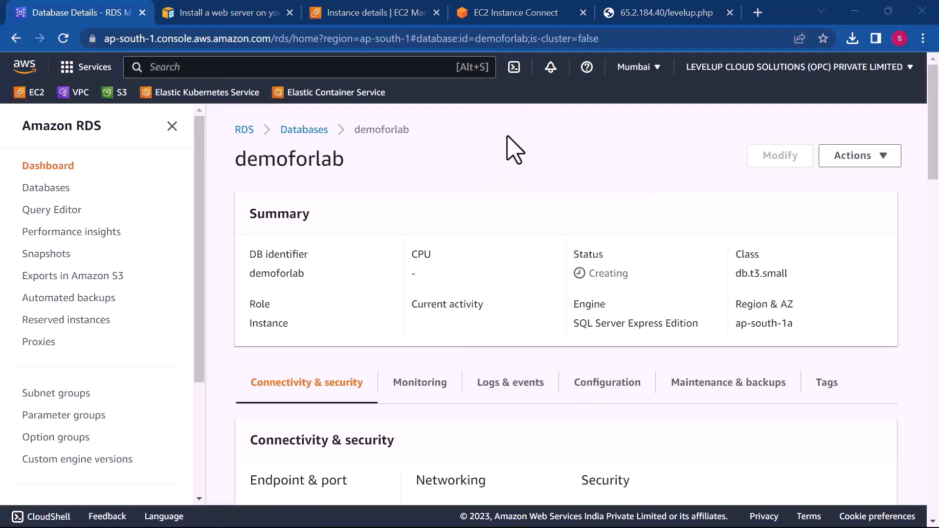
# Reload the demoforlab database details repeatedly to check its creation status.
pyautogui.click(63, 39)
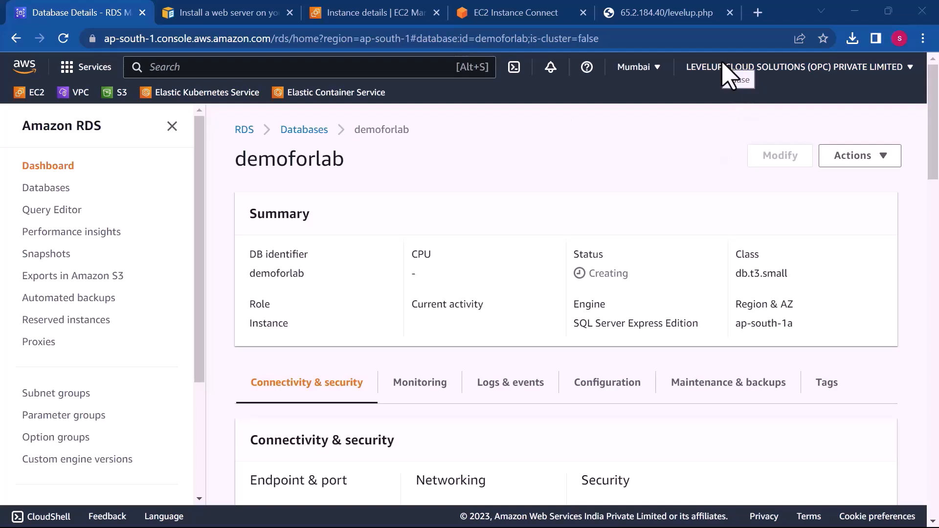
pyautogui.click(63, 38)
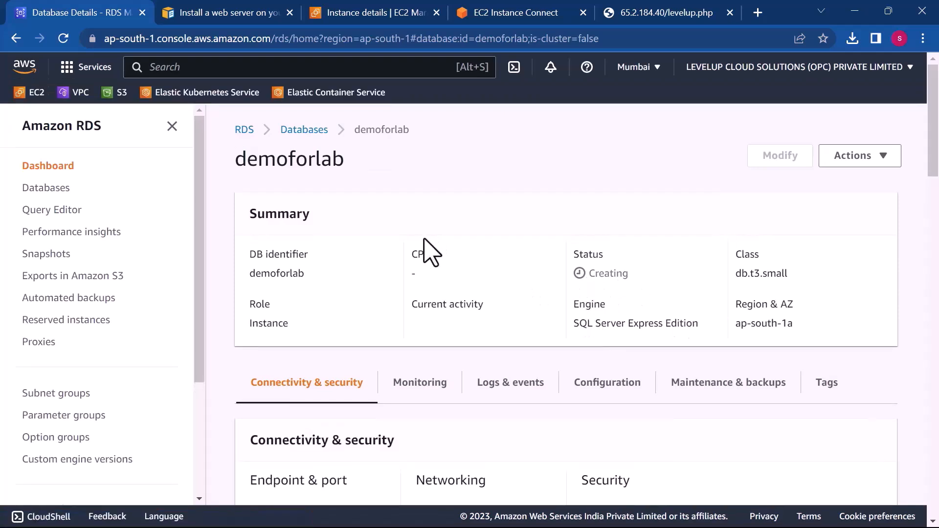
pyautogui.click(62, 41)
pyautogui.click(63, 38)
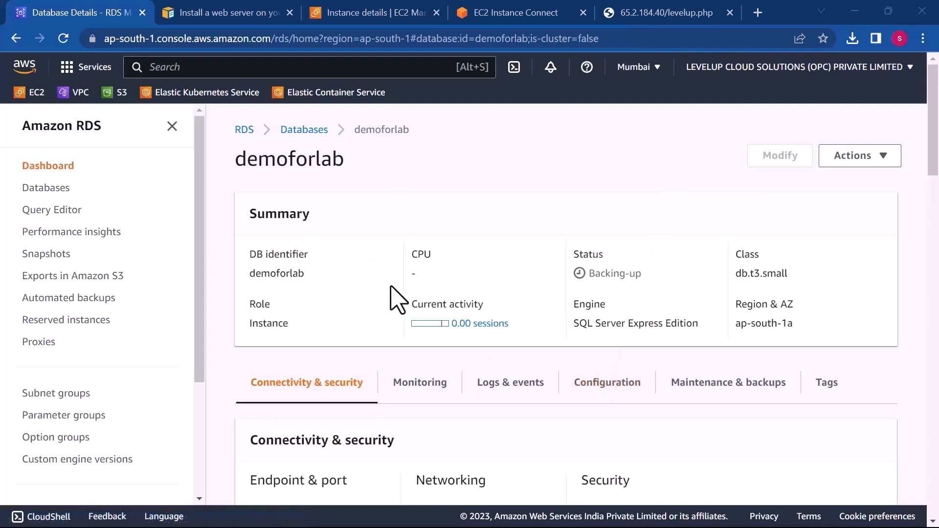
pyautogui.click(63, 38)
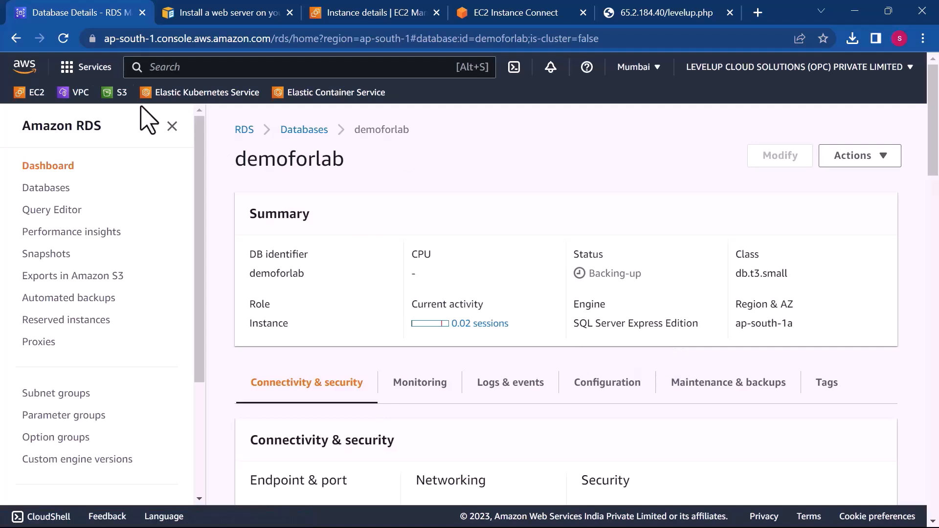
pyautogui.click(63, 37)
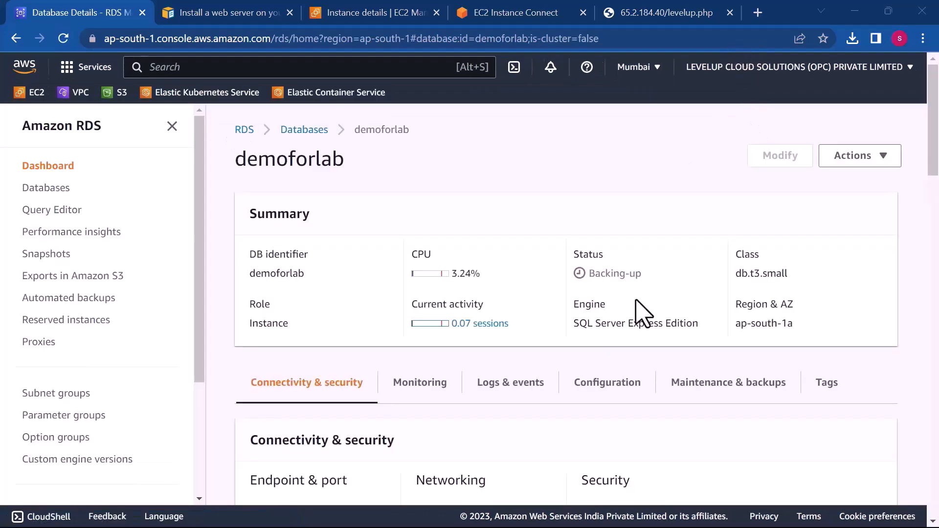
# Copy the demoforlab endpoint from the connectivity details and check the database's status in the summary.
pyautogui.scroll(-3, 641, 311)
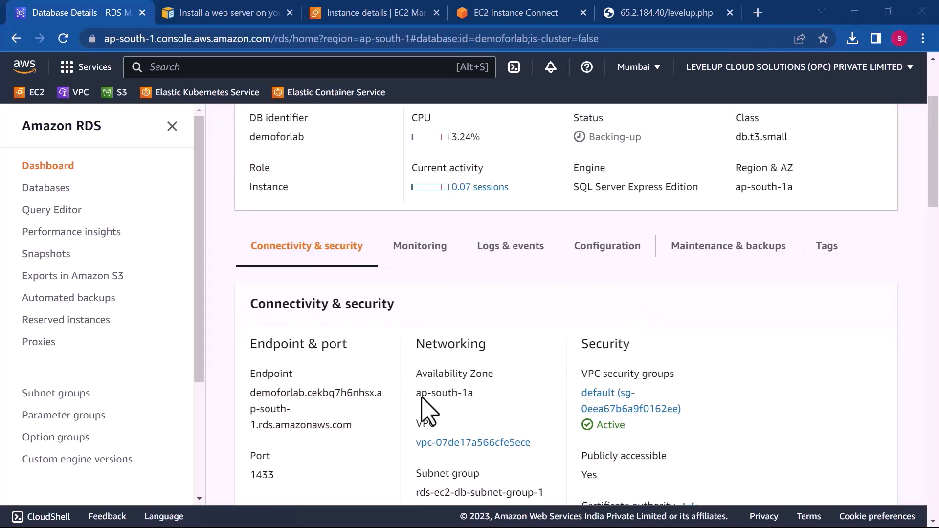
pyautogui.moveTo(354, 427); pyautogui.dragTo(249, 411)
pyautogui.hotkey('ctrl', 'c')
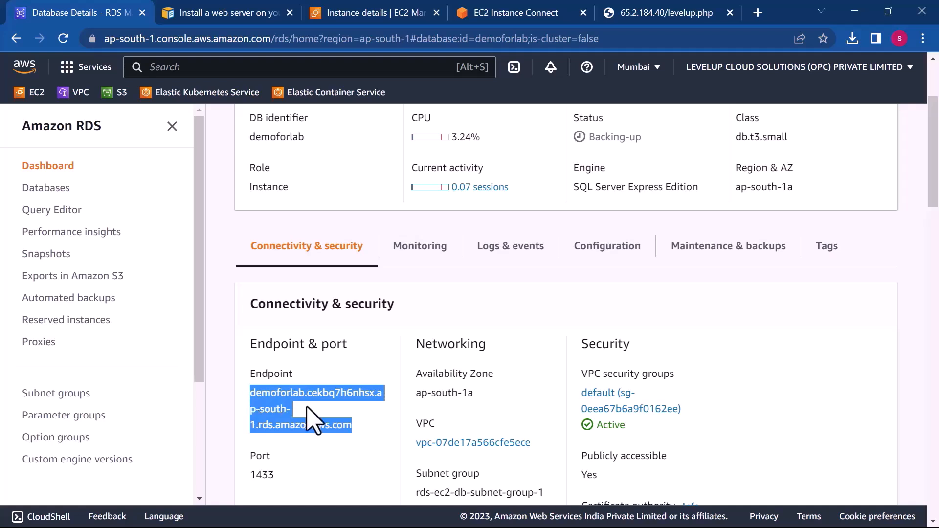
pyautogui.scroll(1, 306, 408)
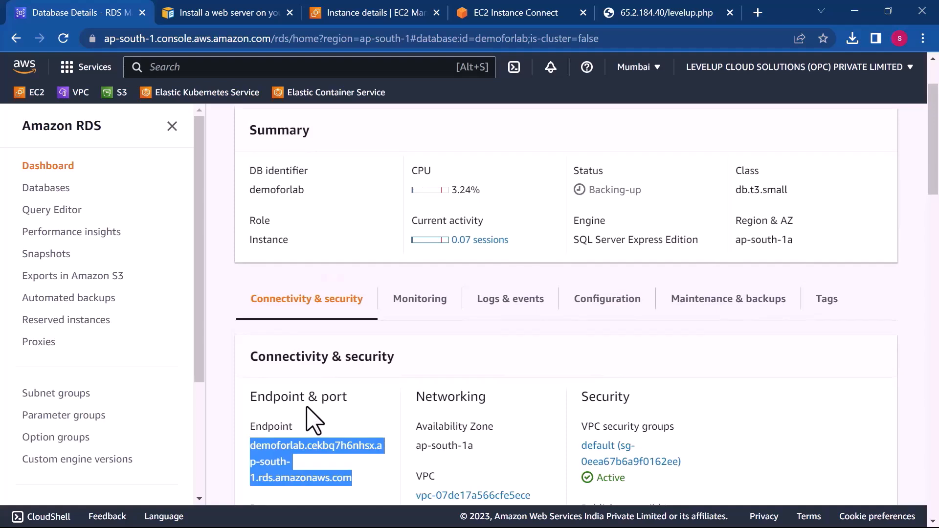
pyautogui.scroll(-1, 306, 408)
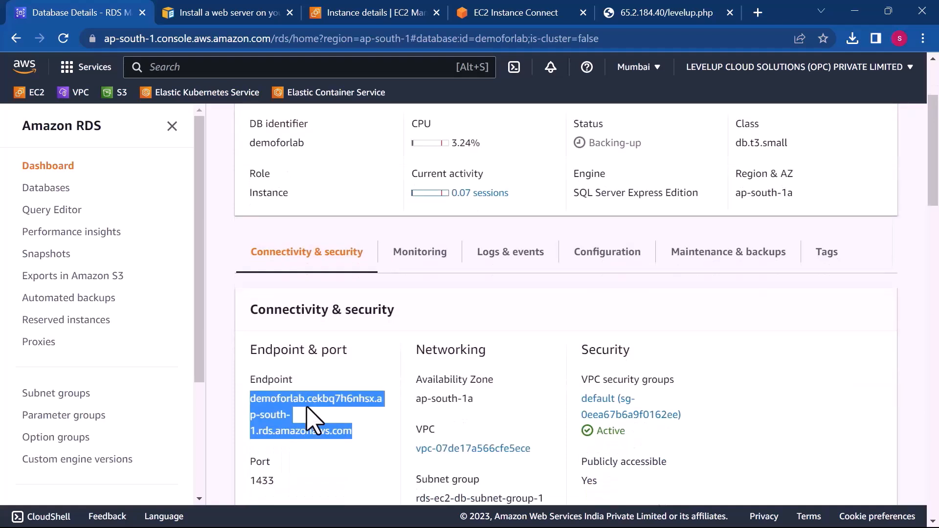
pyautogui.scroll(2, 314, 420)
pyautogui.scroll(-3, 313, 420)
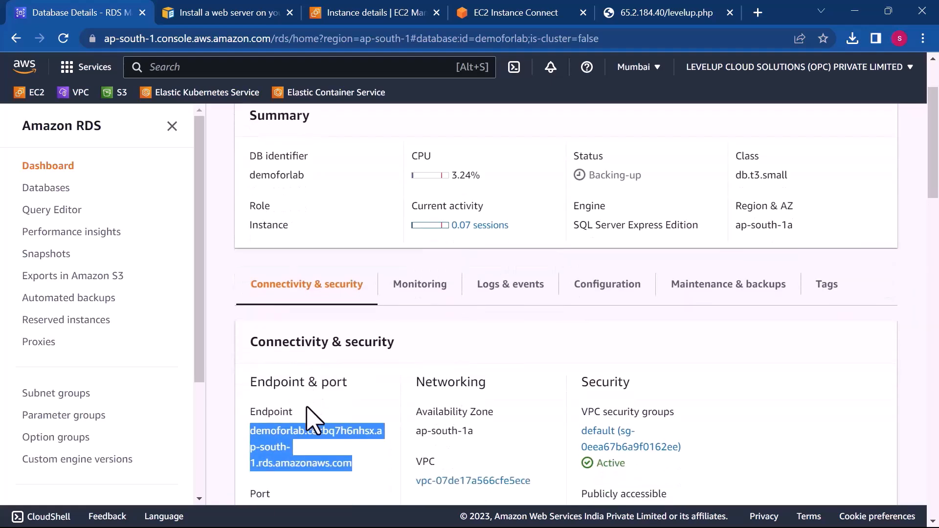
pyautogui.scroll(3, 313, 421)
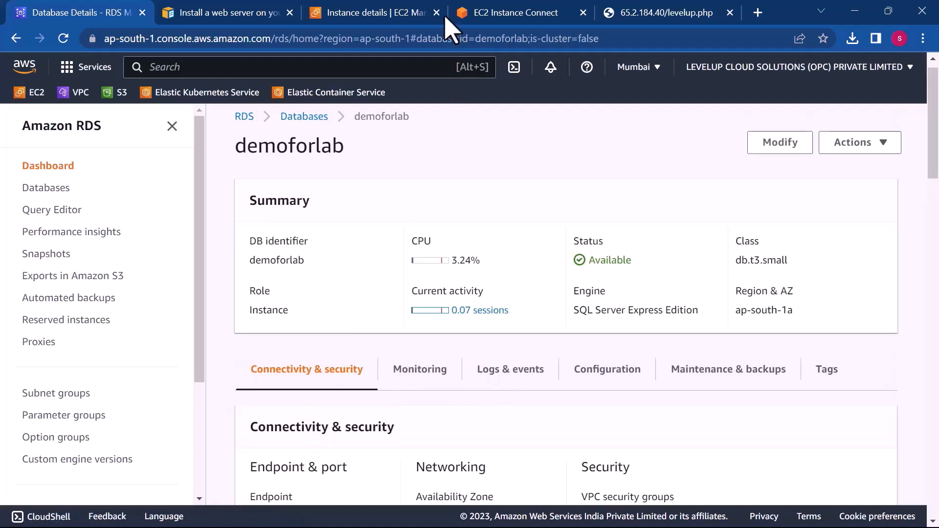
# Switch to SQL Server Management Studio, paste demoforlab.cekbq7h6nhsx.ap-south-1.rds.amazonaws.com as the server name and connect.
pyautogui.press('super')
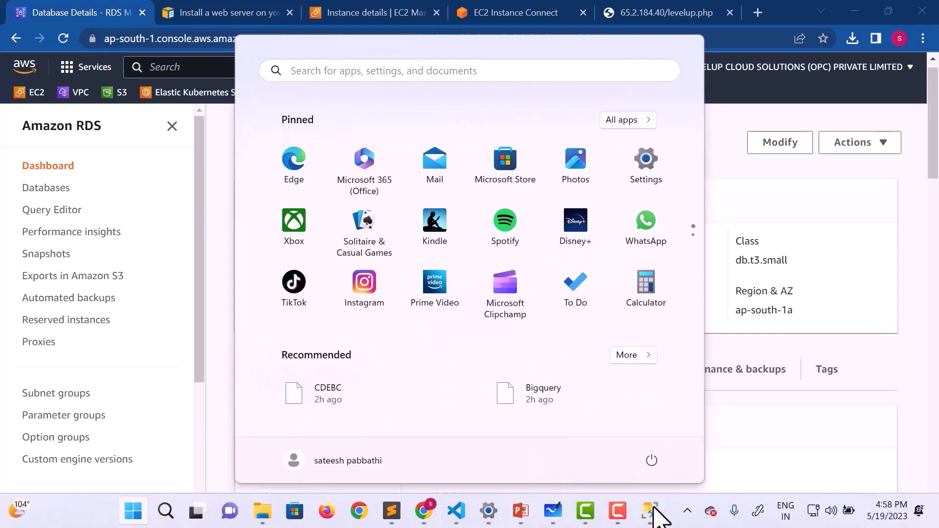
pyautogui.moveTo(655, 515)
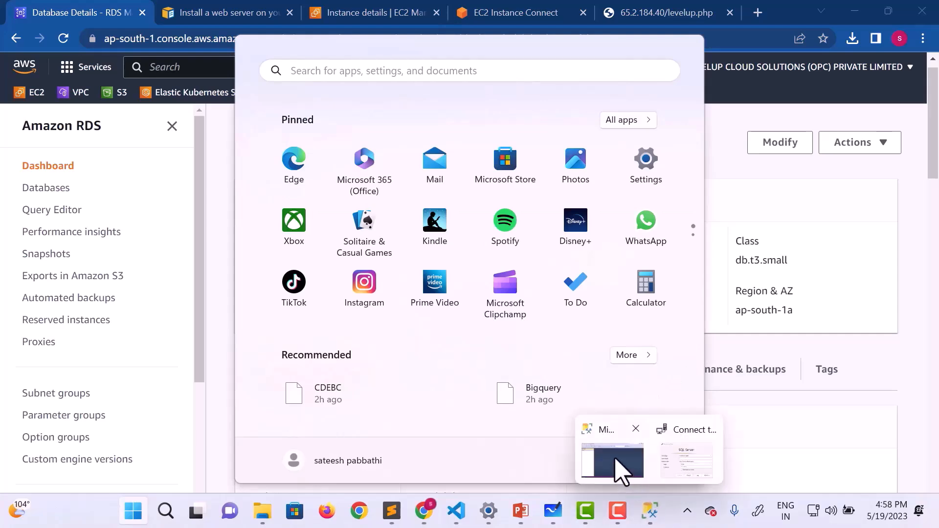
pyautogui.click(618, 467)
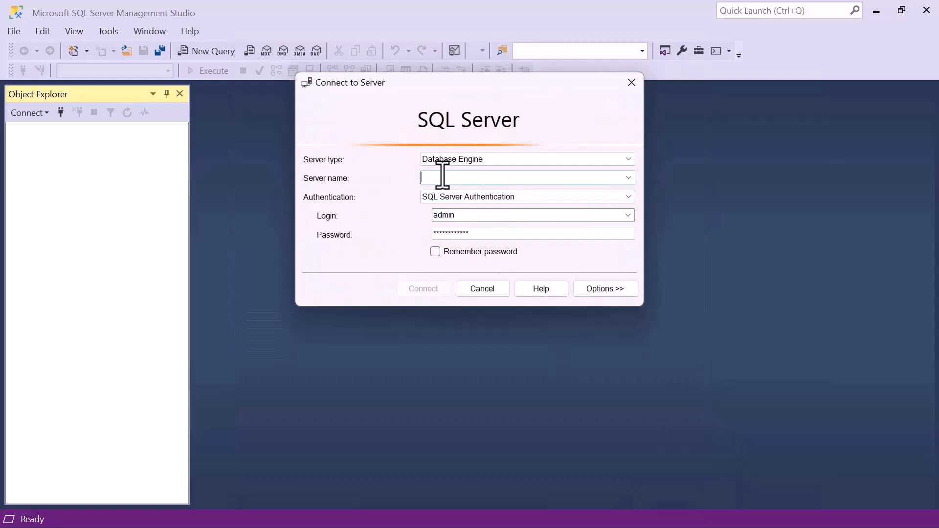
pyautogui.hotkey('ctrl', 'v')
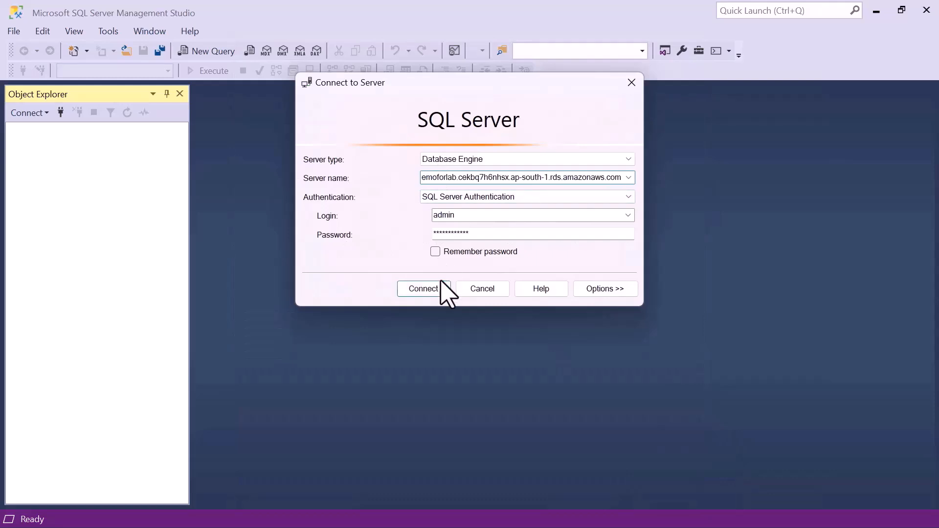
pyautogui.click(423, 289)
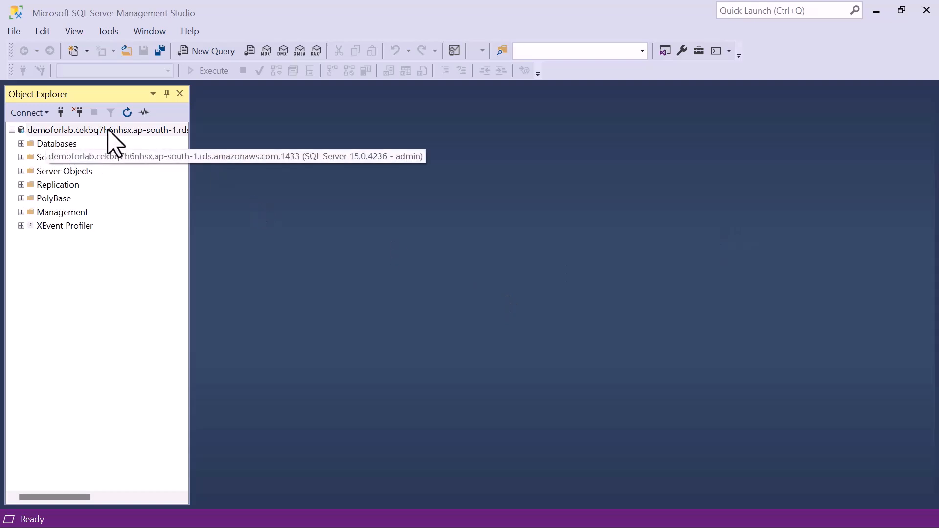
# Examine the connected server's available actions, its databases and the tables of the rdsadmin database.
pyautogui.rightClick(88, 131)
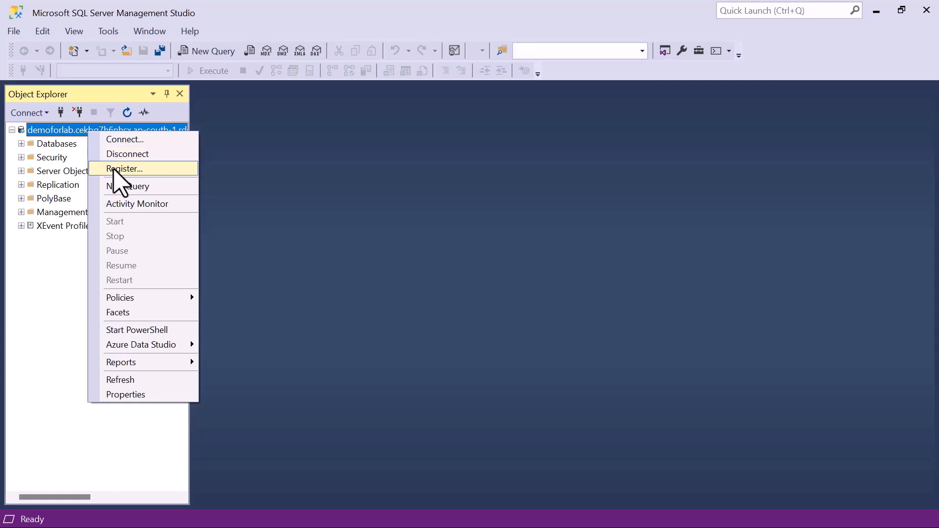
pyautogui.click(72, 301)
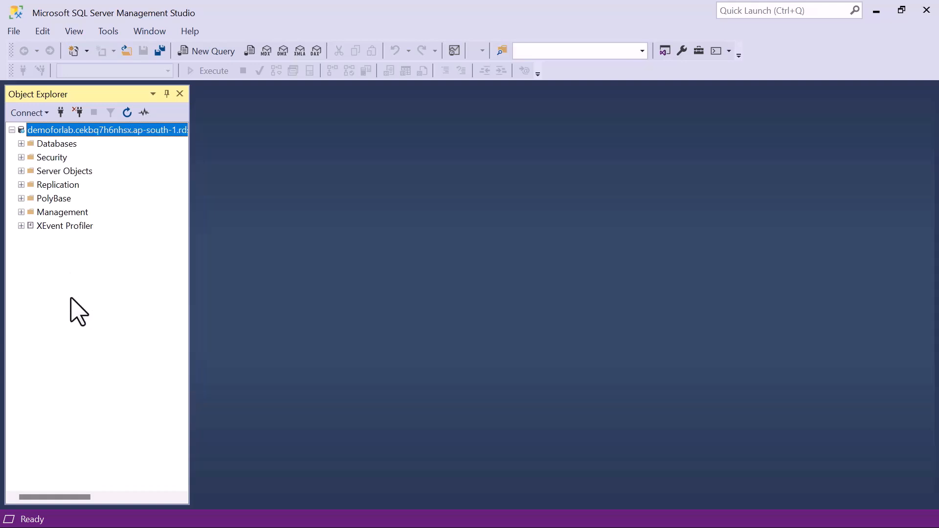
pyautogui.click(21, 144)
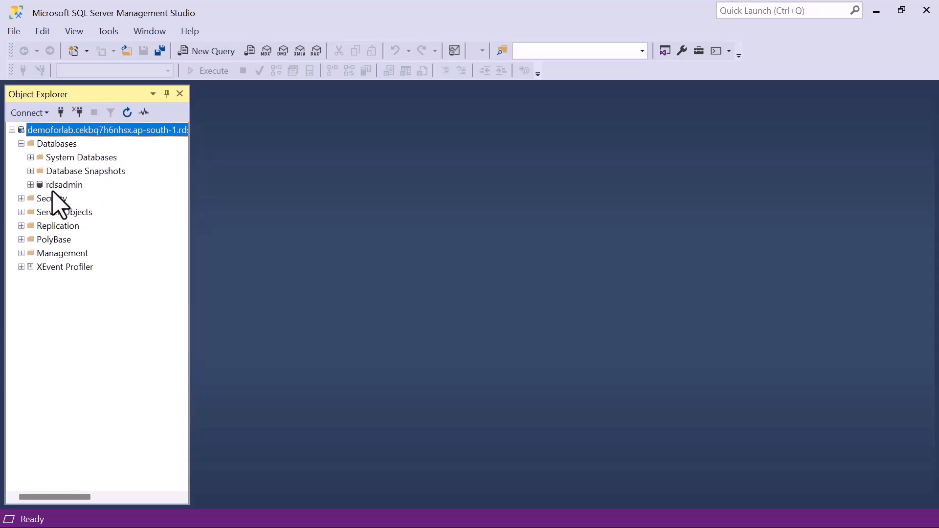
pyautogui.click(29, 186)
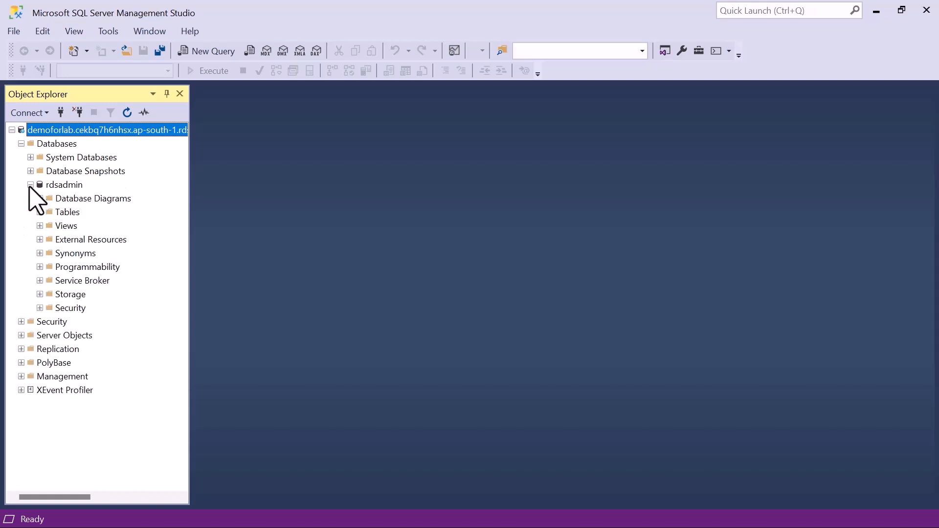
pyautogui.click(39, 212)
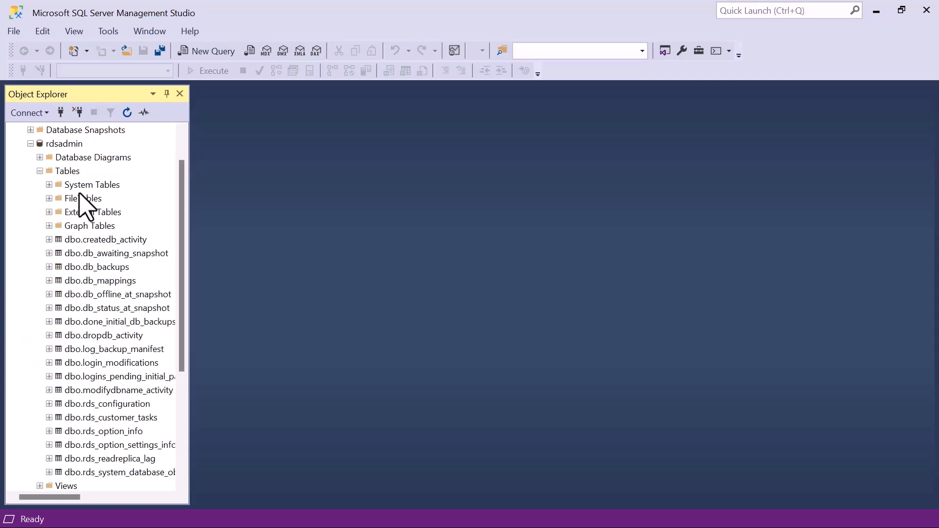
pyautogui.click(40, 171)
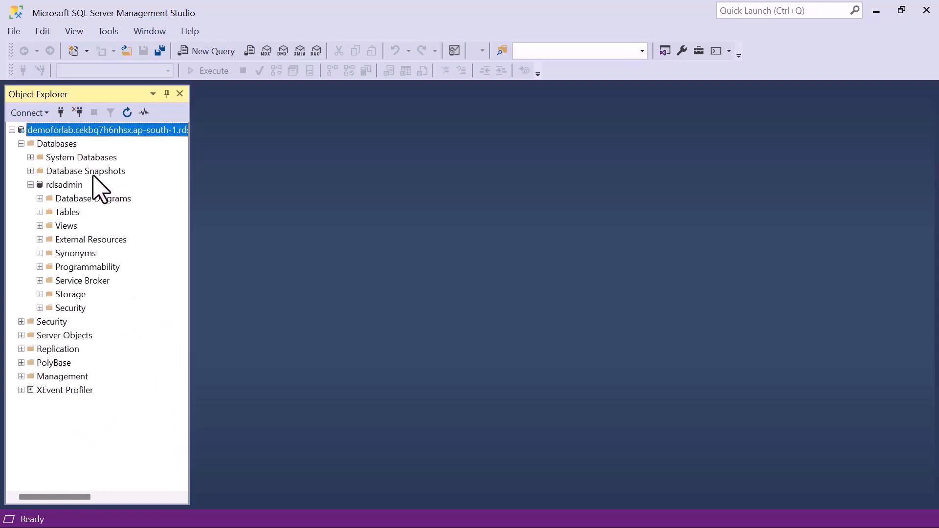
# Create a new database named mynewdb on the server, refresh the object tree and collapse rdsadmin.
pyautogui.click(55, 144)
pyautogui.rightClick(57, 156)
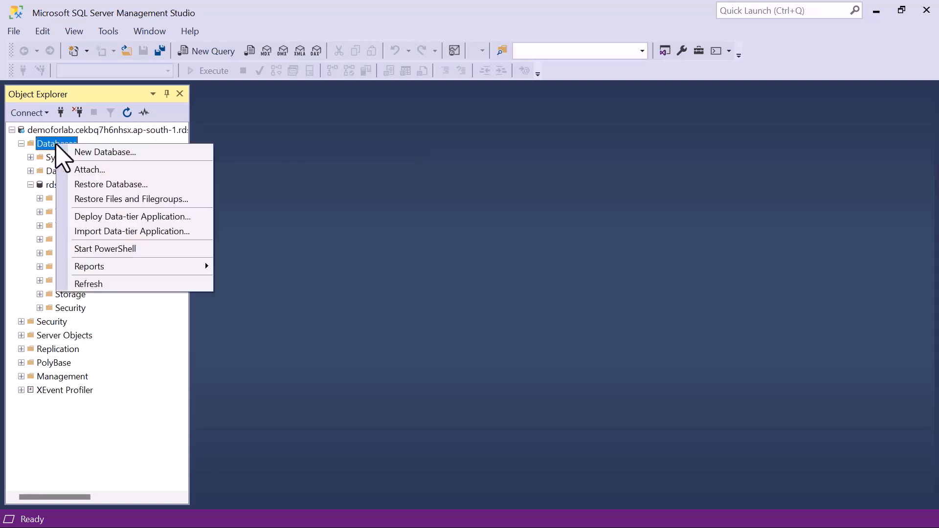
pyautogui.click(86, 153)
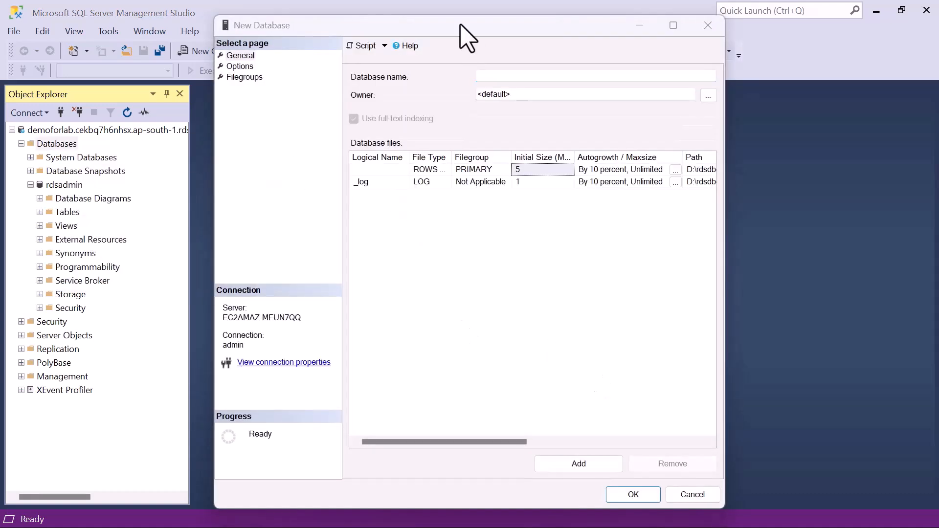
pyautogui.click(506, 77)
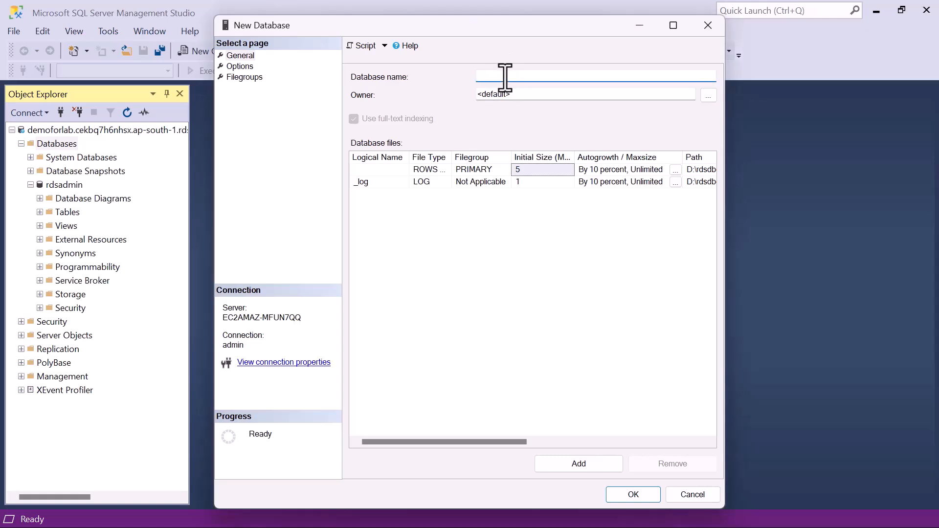
pyautogui.write('mynewd')
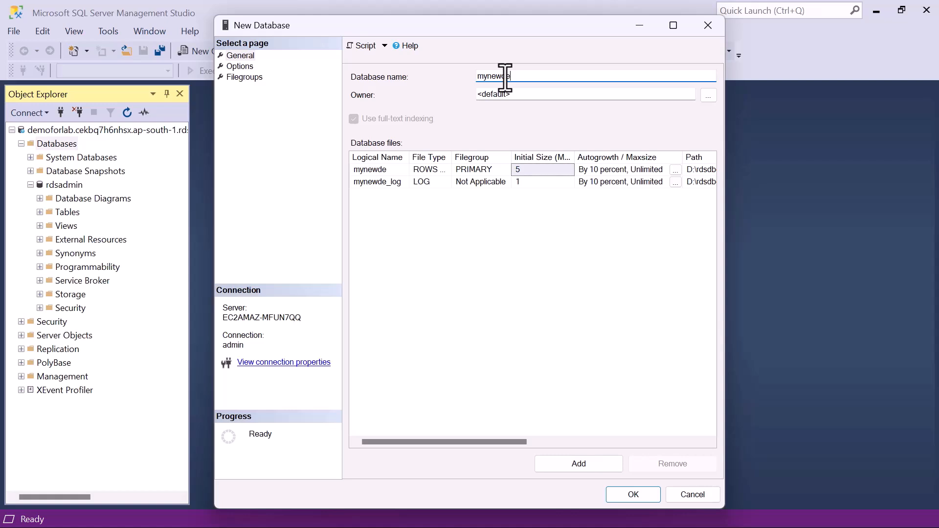
pyautogui.write('b')
pyautogui.click(634, 494)
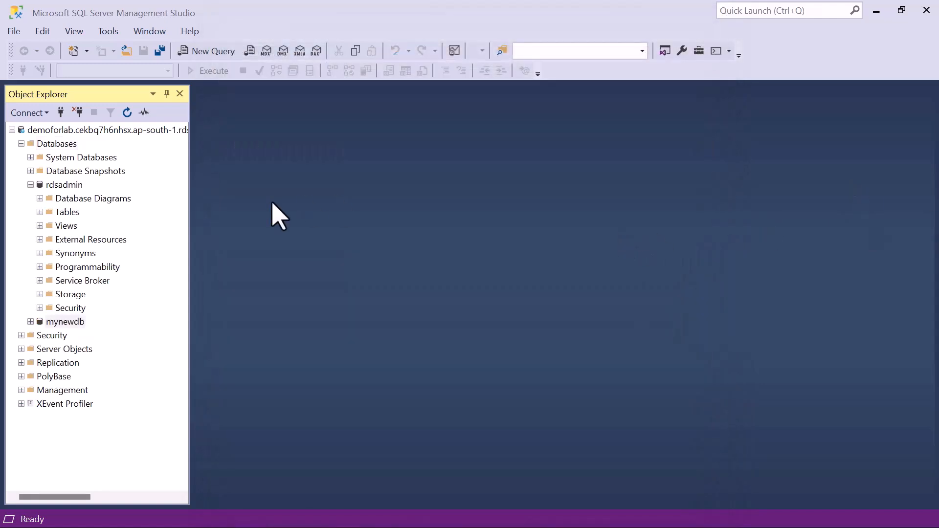
pyautogui.click(125, 110)
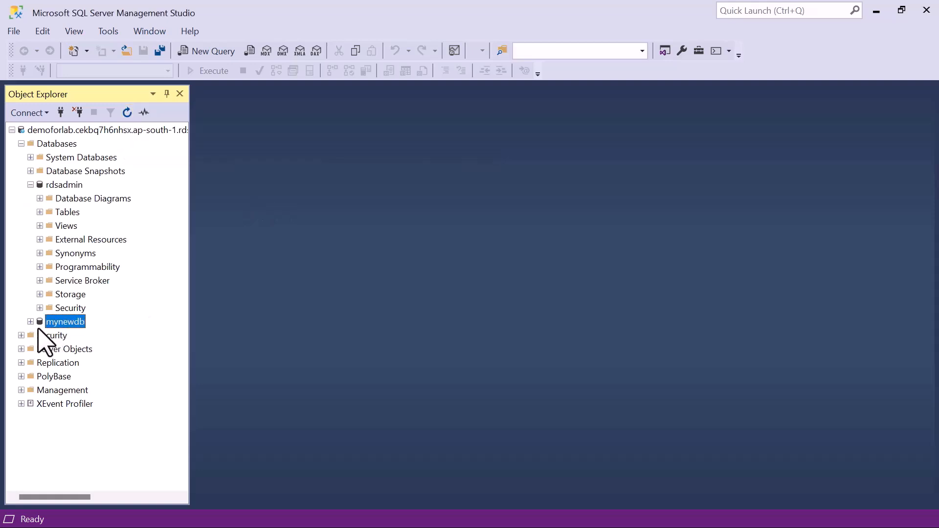
pyautogui.click(30, 184)
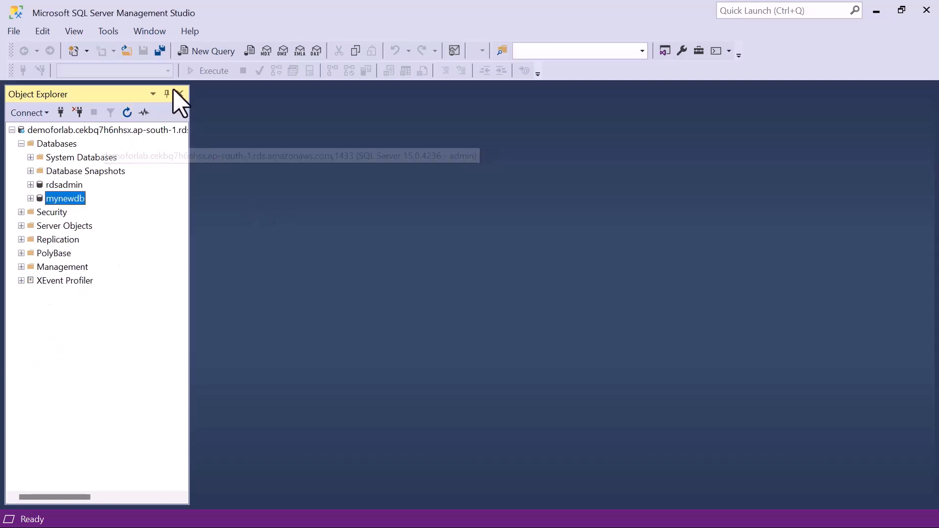
# Open a new query, write CREATE DATABASE demodb; and execute the statement.
pyautogui.click(202, 54)
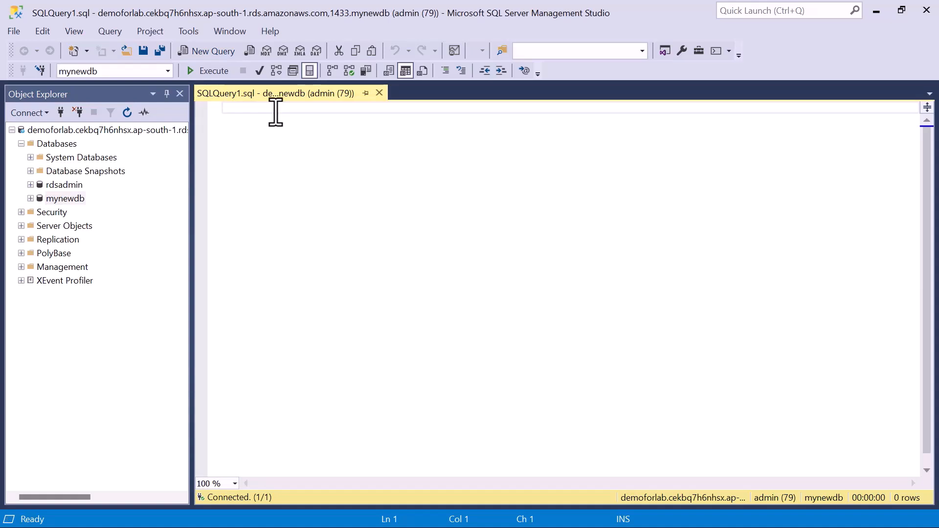
pyautogui.write('CRE')
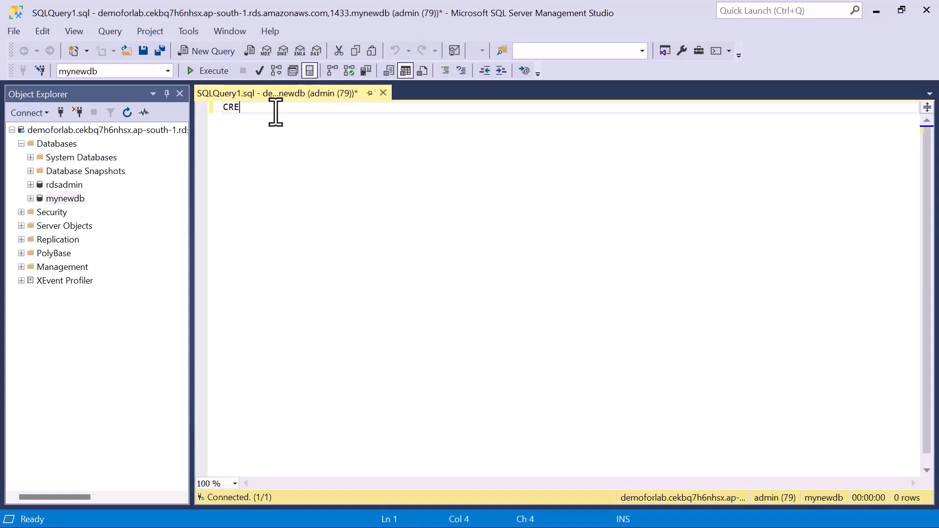
pyautogui.write('ATE DATABASE')
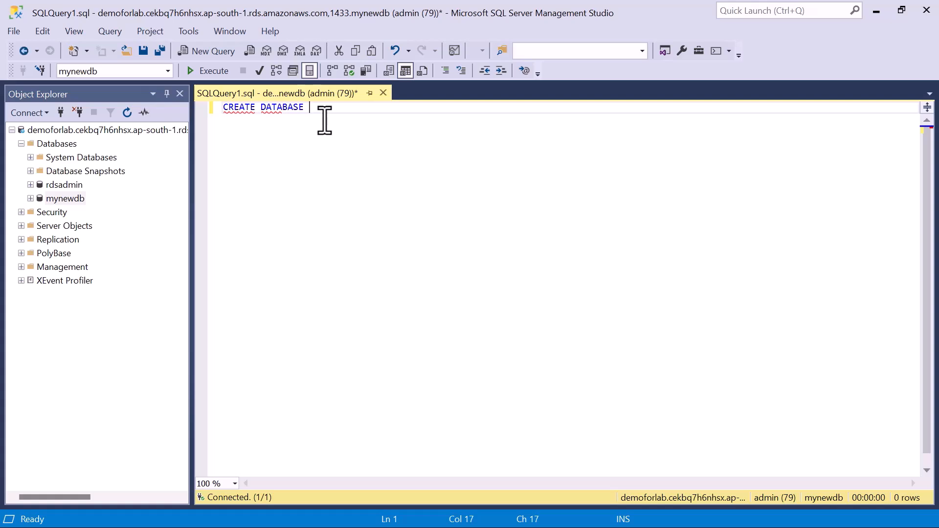
pyautogui.write(' demodb;')
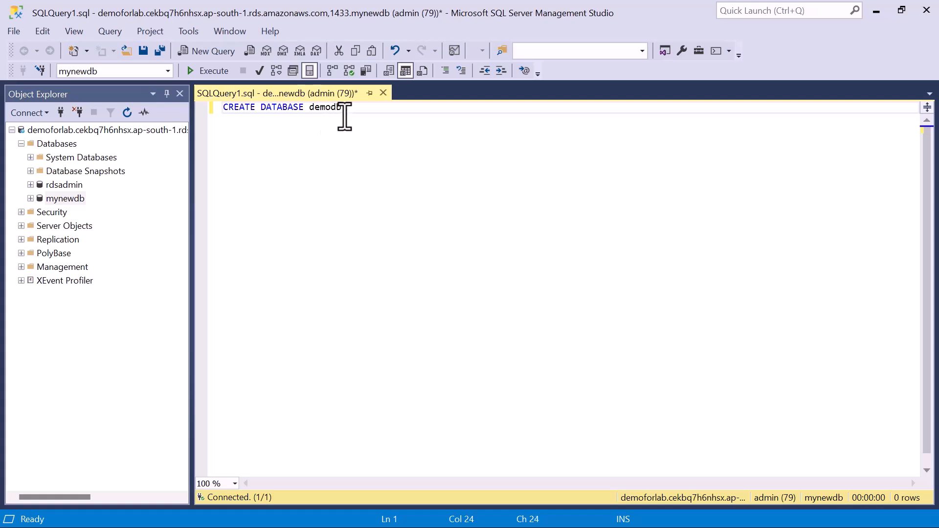
pyautogui.moveTo(353, 112); pyautogui.dragTo(220, 112)
pyautogui.click(218, 74)
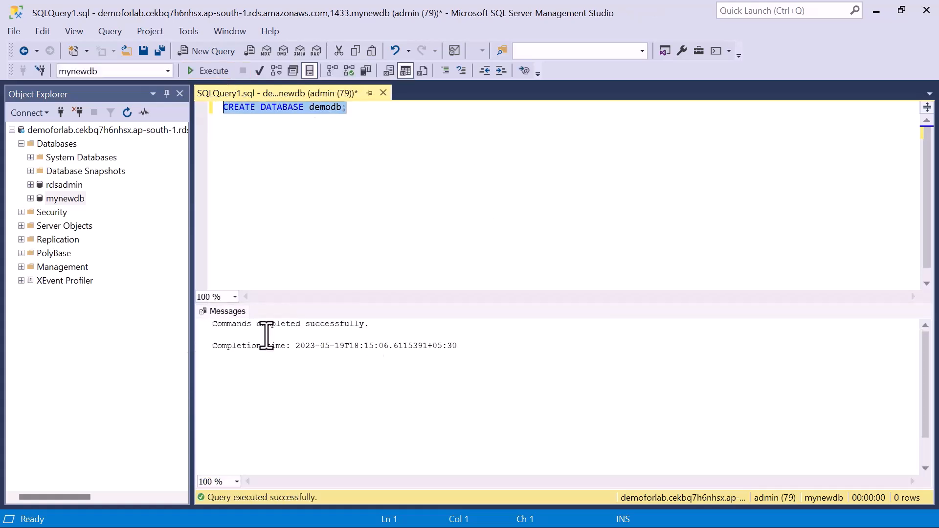
# Begin a CREATE TABLE statement below the CREATE DATABASE line and switch the query's target database to demodb.
pyautogui.click(395, 127)
pyautogui.press('Return')
pyautogui.press('Return')
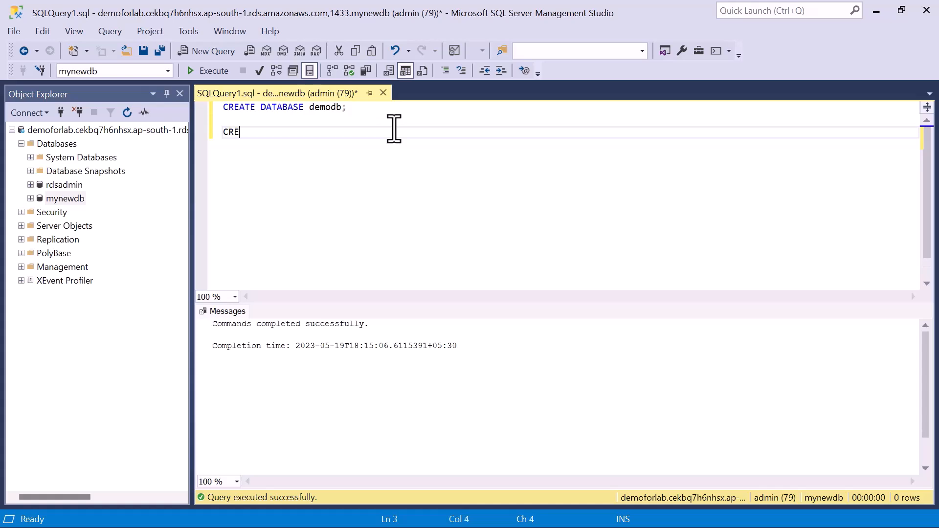
pyautogui.write('CREATE TABLE')
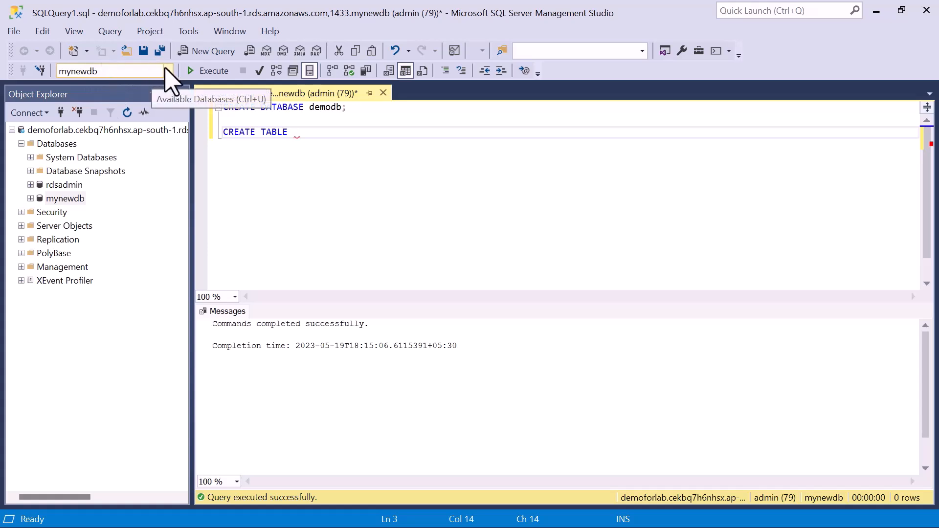
pyautogui.click(169, 74)
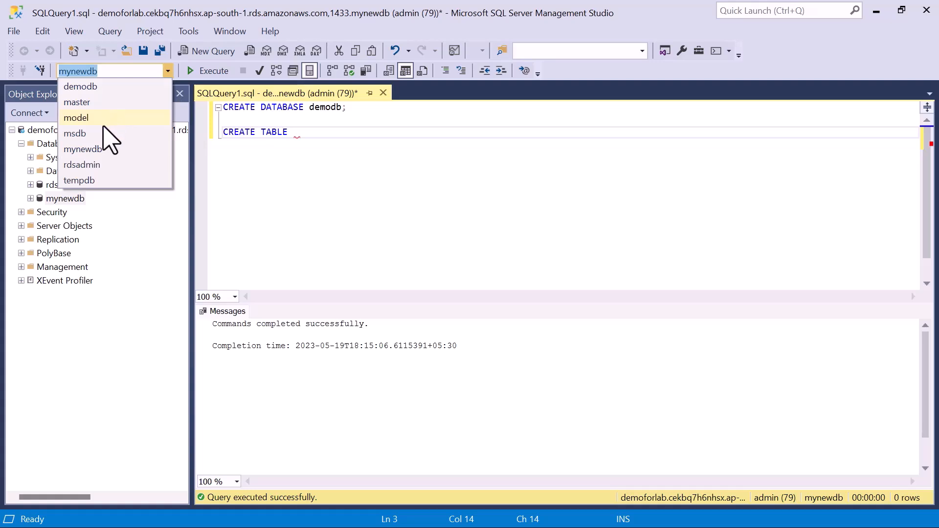
pyautogui.click(92, 87)
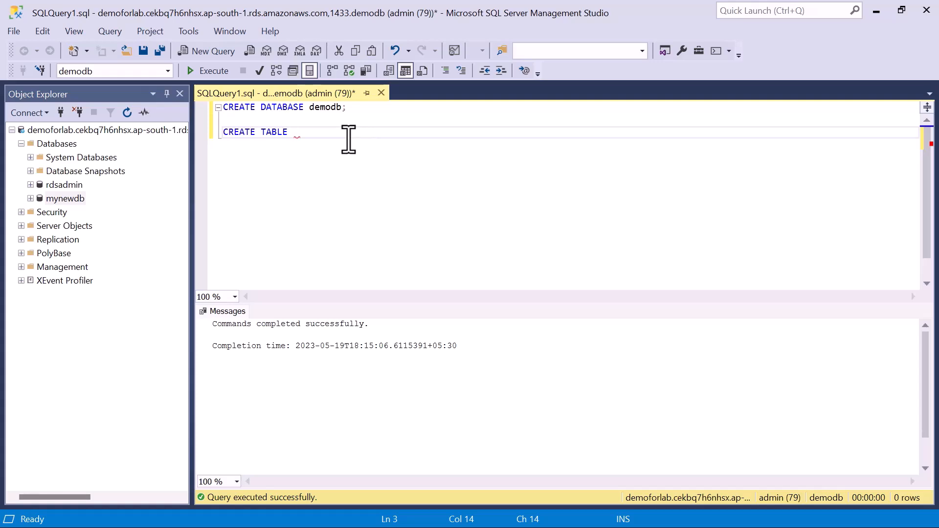
# Name the table emp and define its columns id int and name varchar (50) inside parentheses.
pyautogui.press('Return')
pyautogui.press('Return')
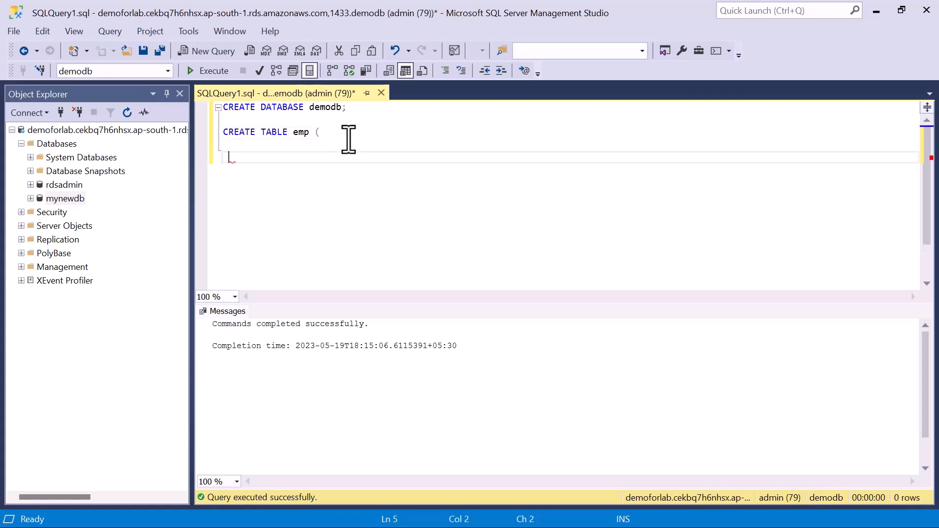
pyautogui.write('id int')
pyautogui.press('Return')
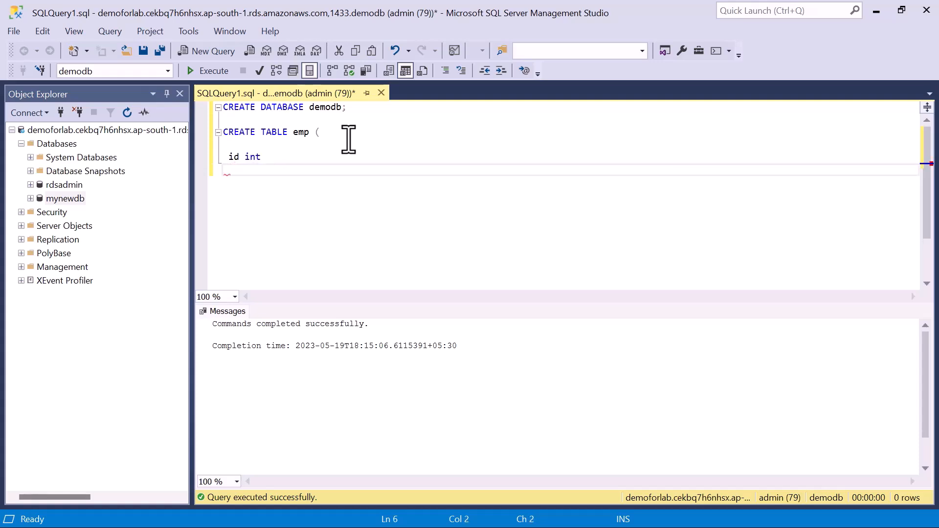
pyautogui.write('name varchar (50')
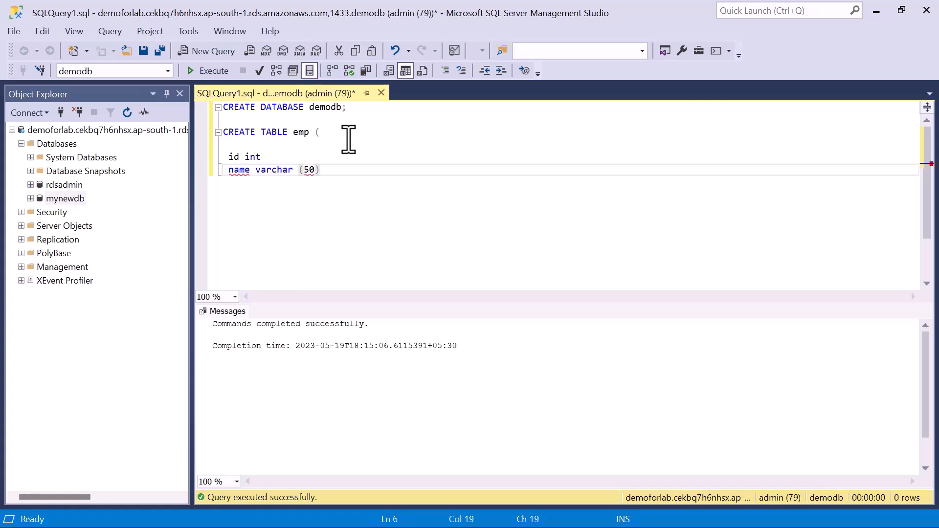
pyautogui.press('Return')
pyautogui.press('Return')
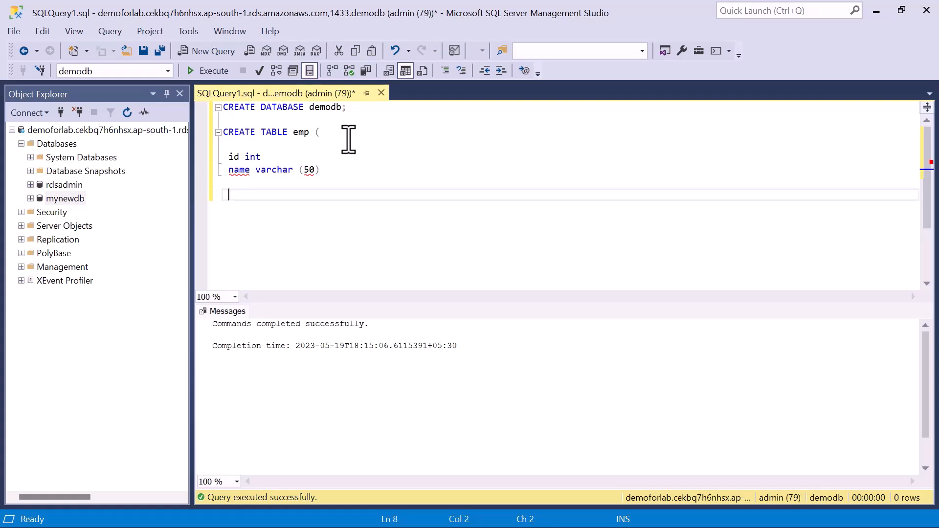
pyautogui.write(')')
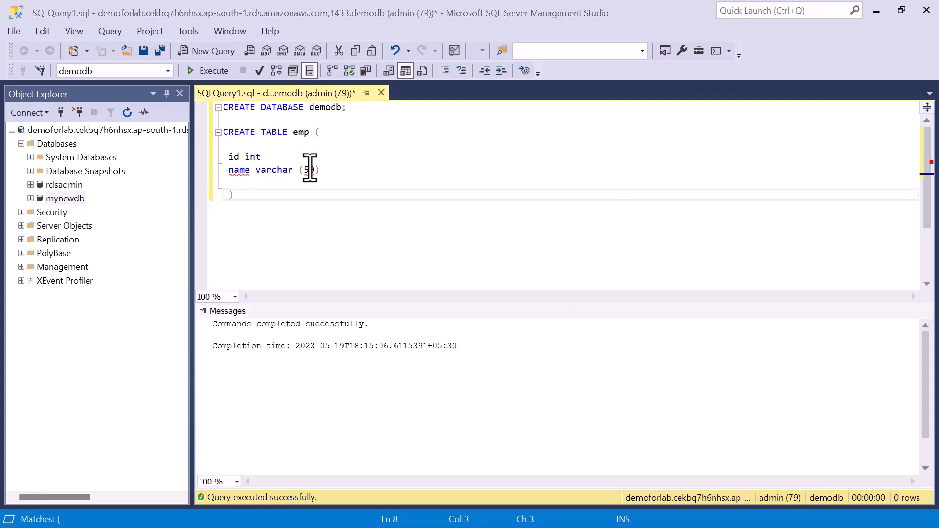
# Add the comma after id int and the closing semicolon, and execute only the CREATE TABLE emp statement.
pyautogui.click(281, 157)
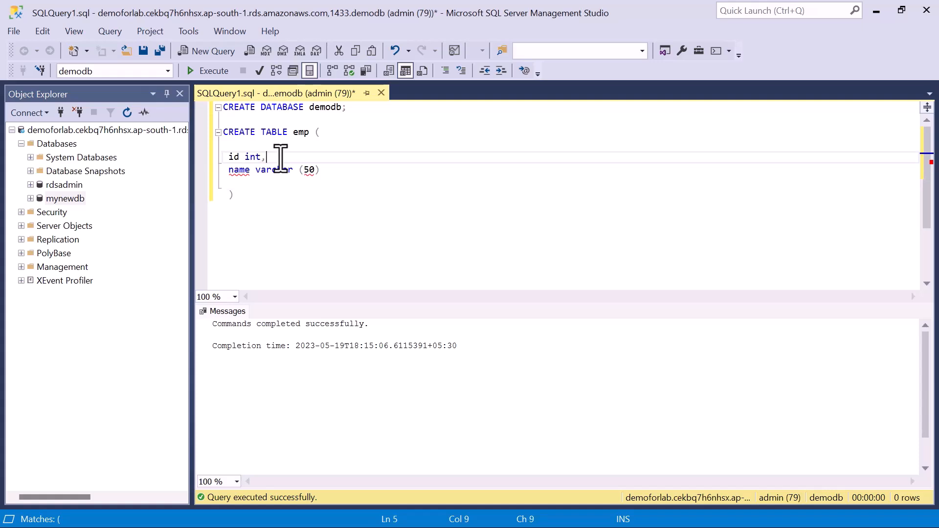
pyautogui.click(254, 200)
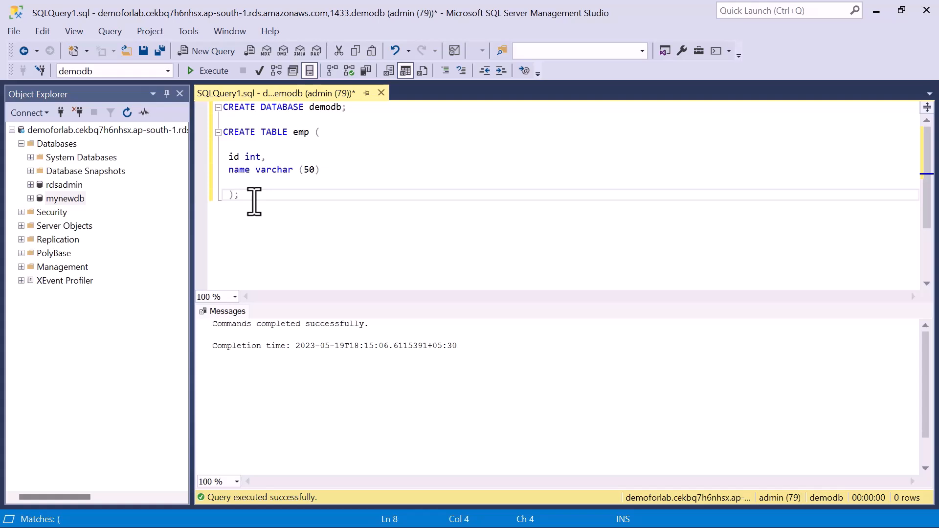
pyautogui.moveTo(247, 198); pyautogui.dragTo(228, 138)
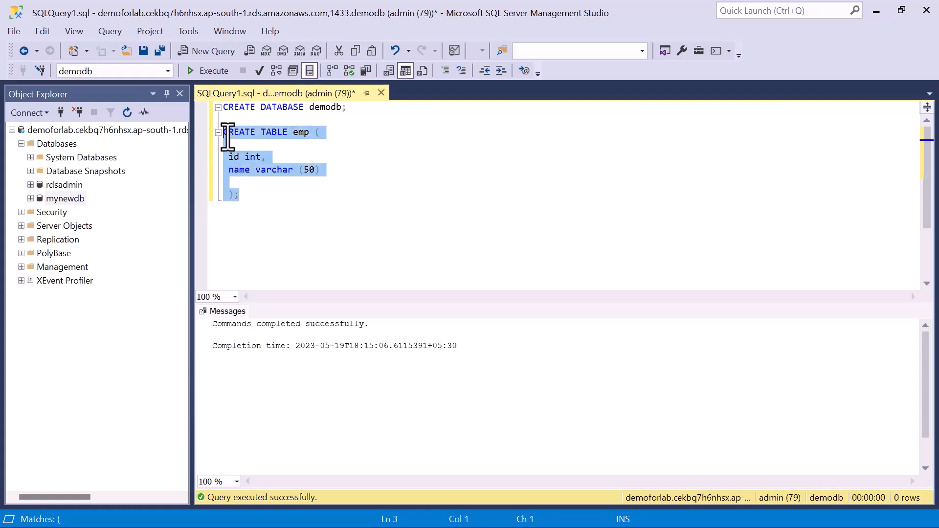
pyautogui.click(212, 72)
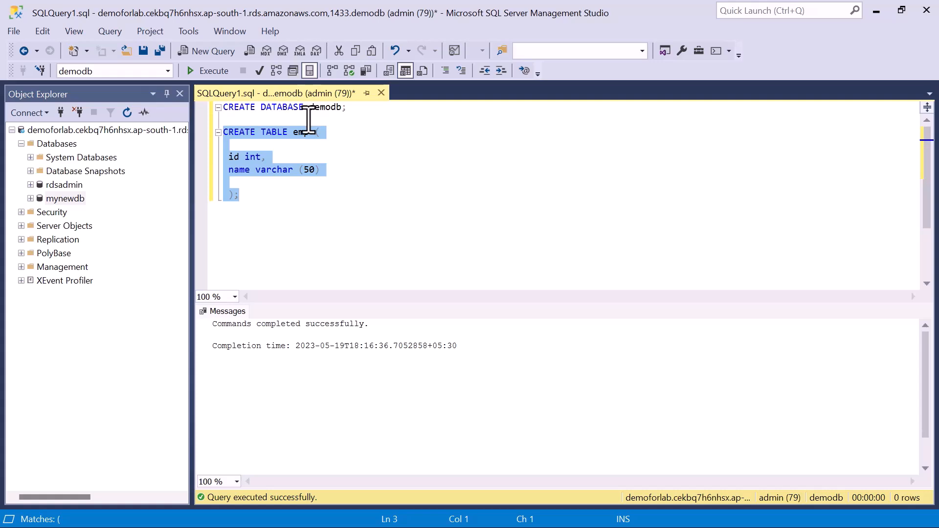
# Refresh the object tree, locate dbo.emp among demodb's tables and select its top 1000 rows.
pyautogui.click(128, 112)
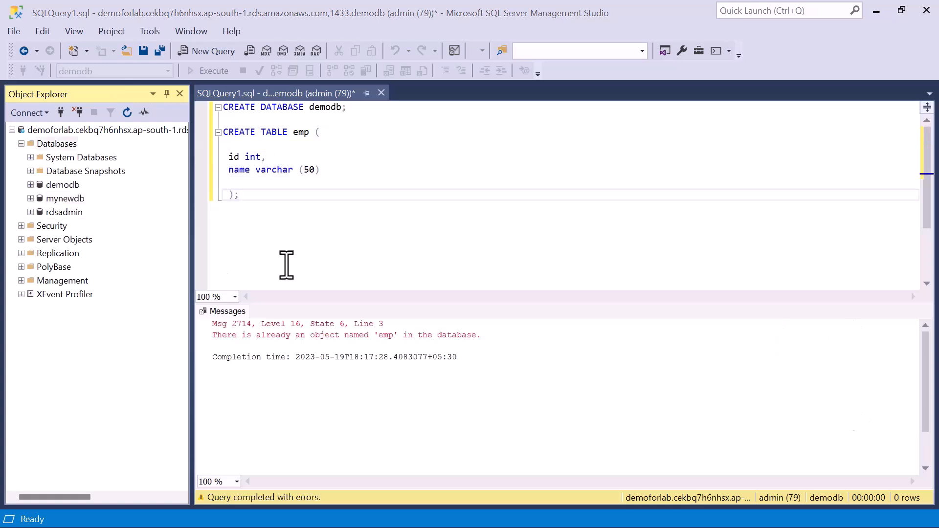
pyautogui.click(31, 184)
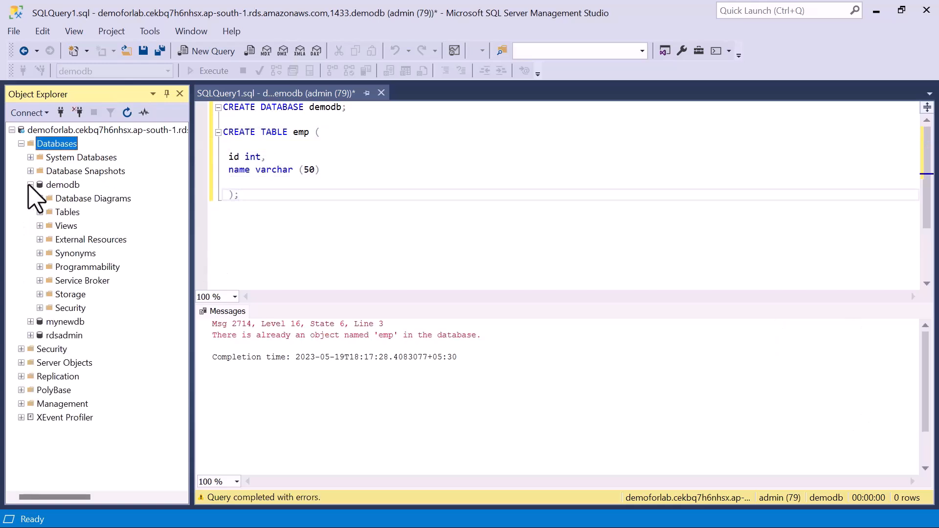
pyautogui.click(40, 212)
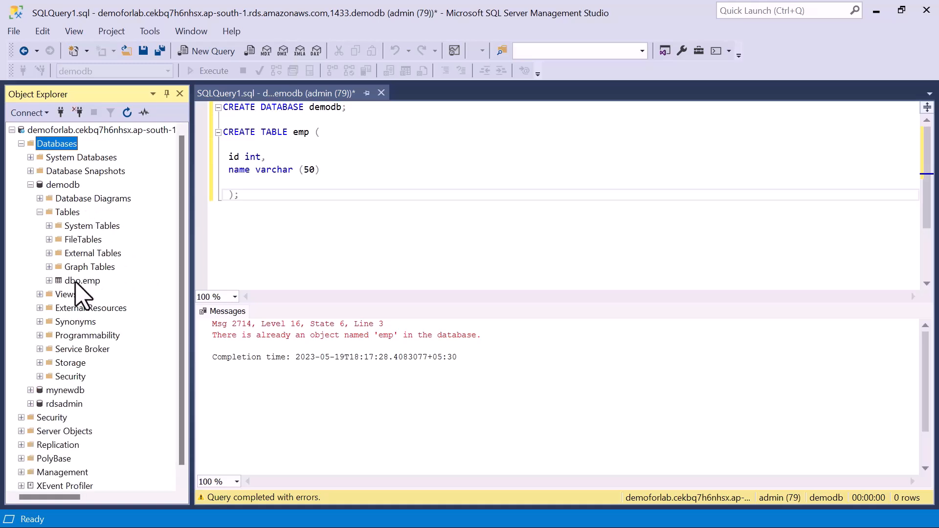
pyautogui.click(78, 282)
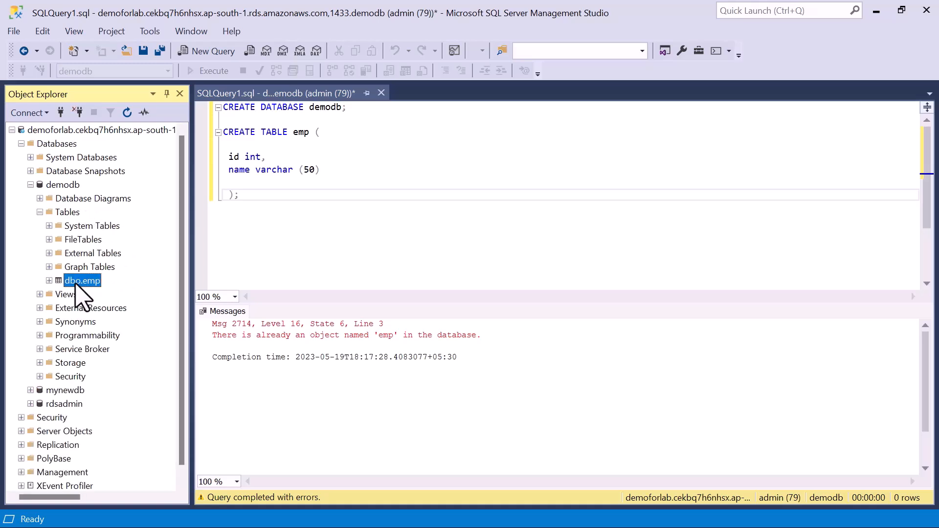
pyautogui.rightClick(80, 294)
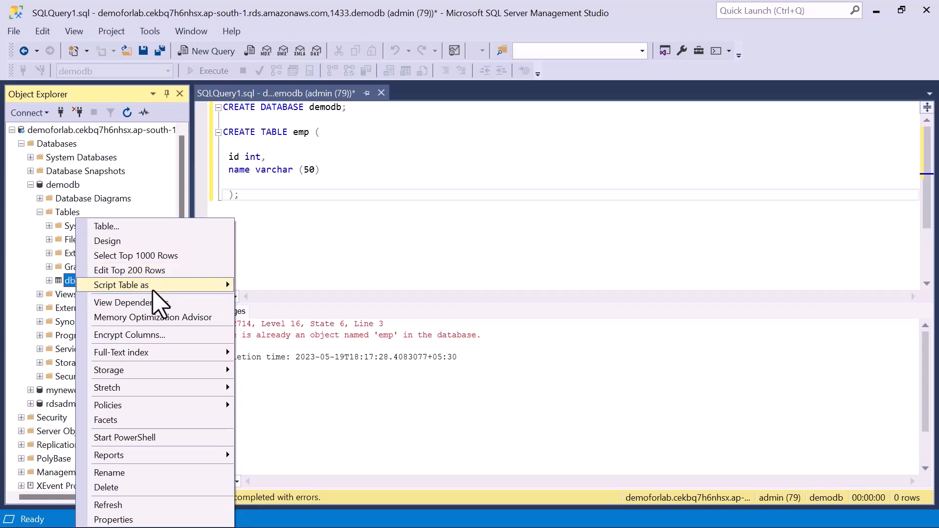
pyautogui.click(140, 255)
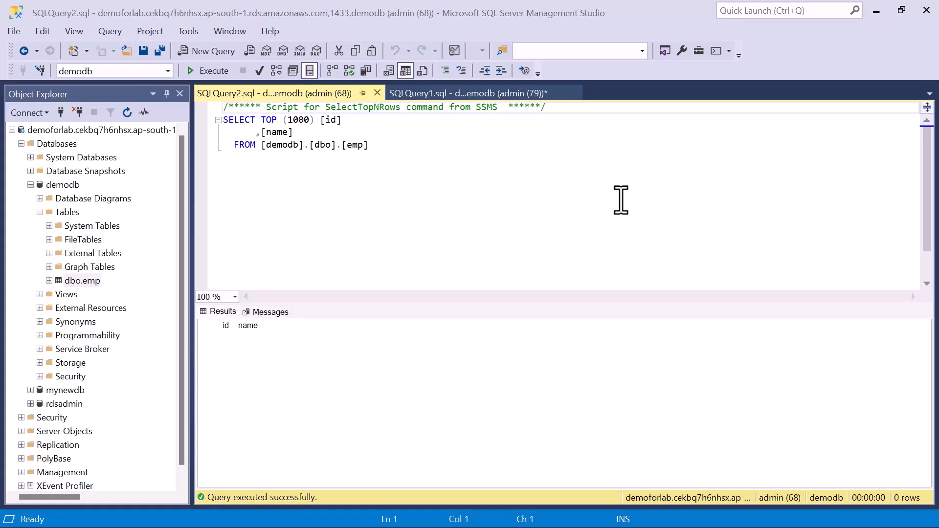
# Switch to the Database notes in Sublime Text and review the agenda and the listed steps.
pyautogui.press('super')
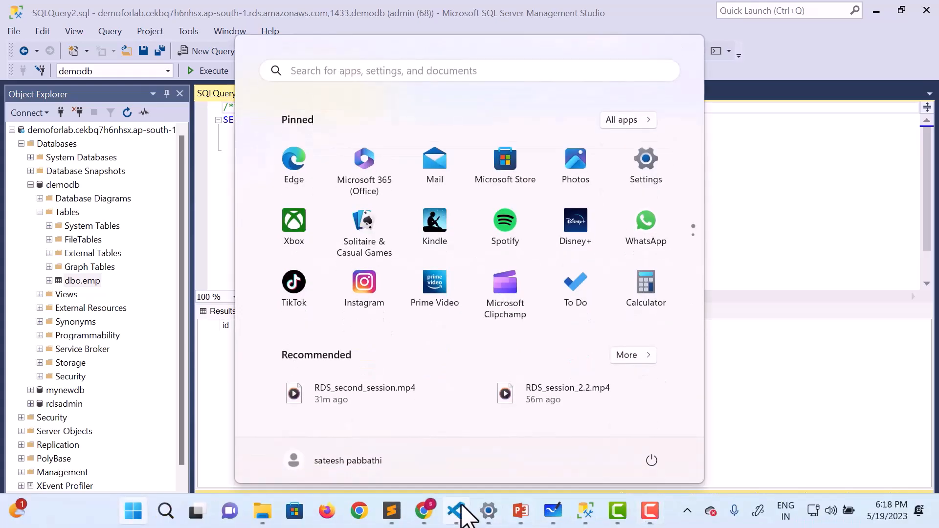
pyautogui.moveTo(396, 511)
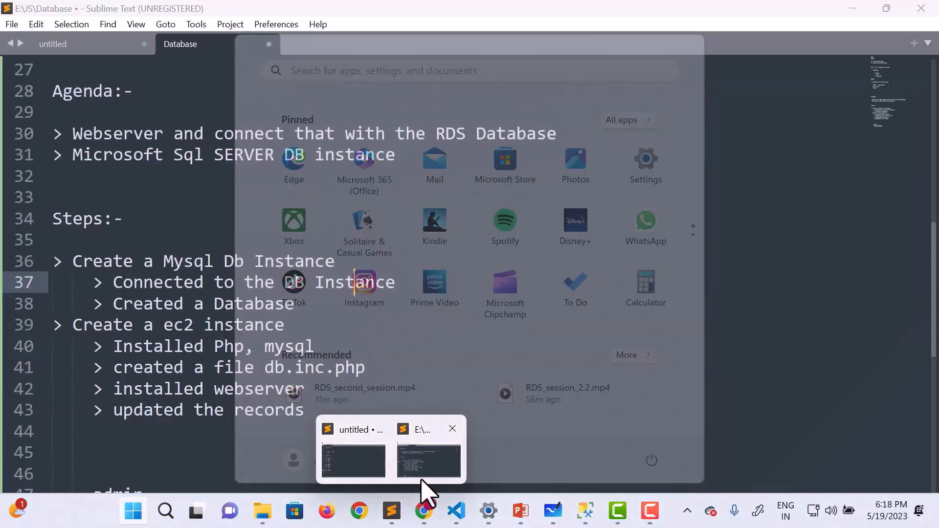
pyautogui.click(422, 480)
pyautogui.scroll(1, 262, 250)
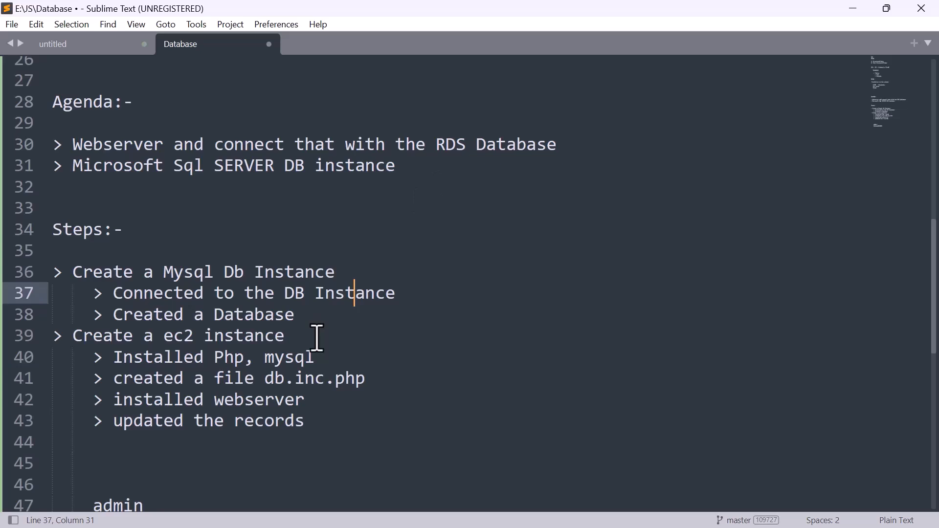
pyautogui.scroll(-3, 317, 337)
pyautogui.scroll(5, 317, 337)
pyautogui.scroll(-1, 317, 338)
pyautogui.scroll(-1, 317, 337)
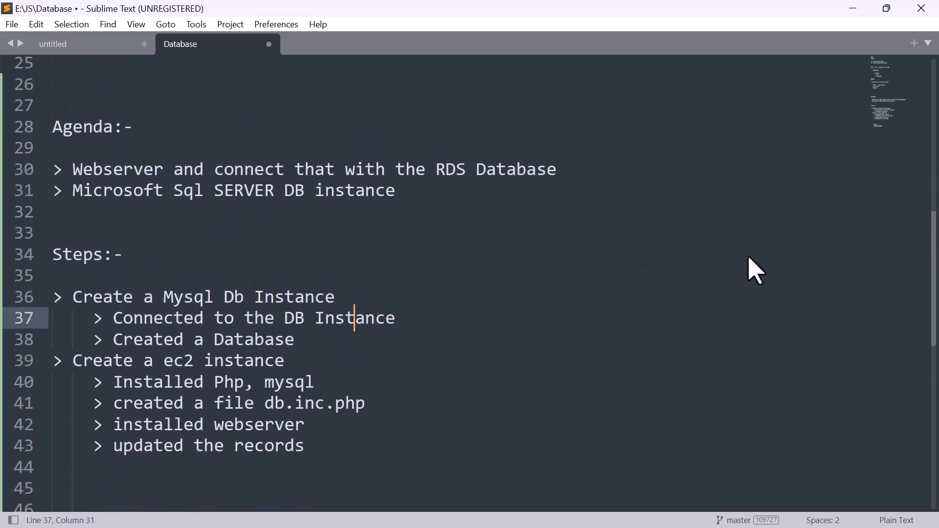